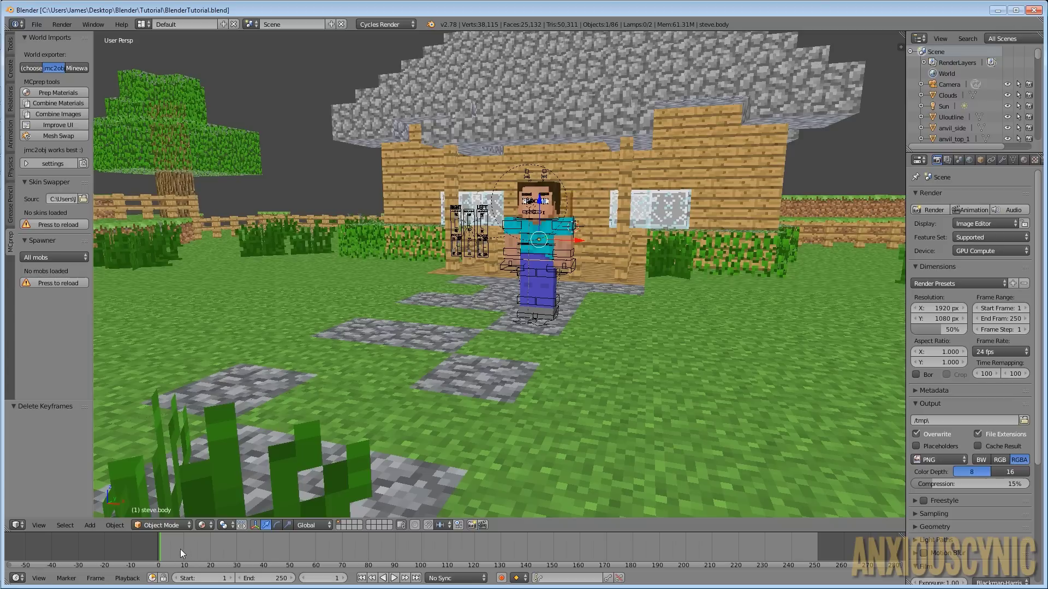
Play and scrub the animation, stop playback, and step back to frame 1
key("alt+a")
left_click_drag(287, 548, 223, 551)
key("Escape")
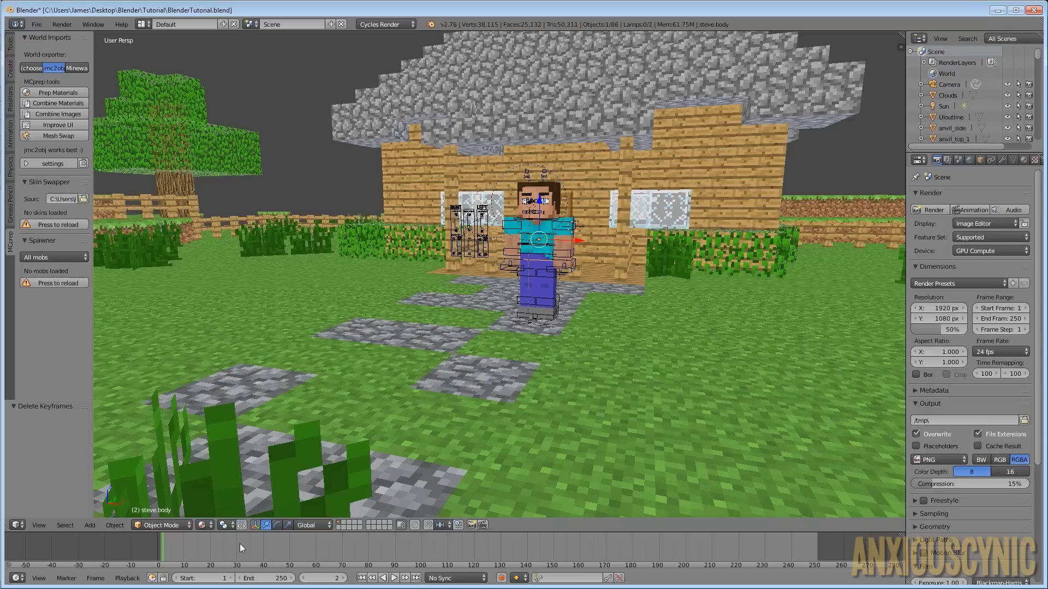
left_click(304, 578)
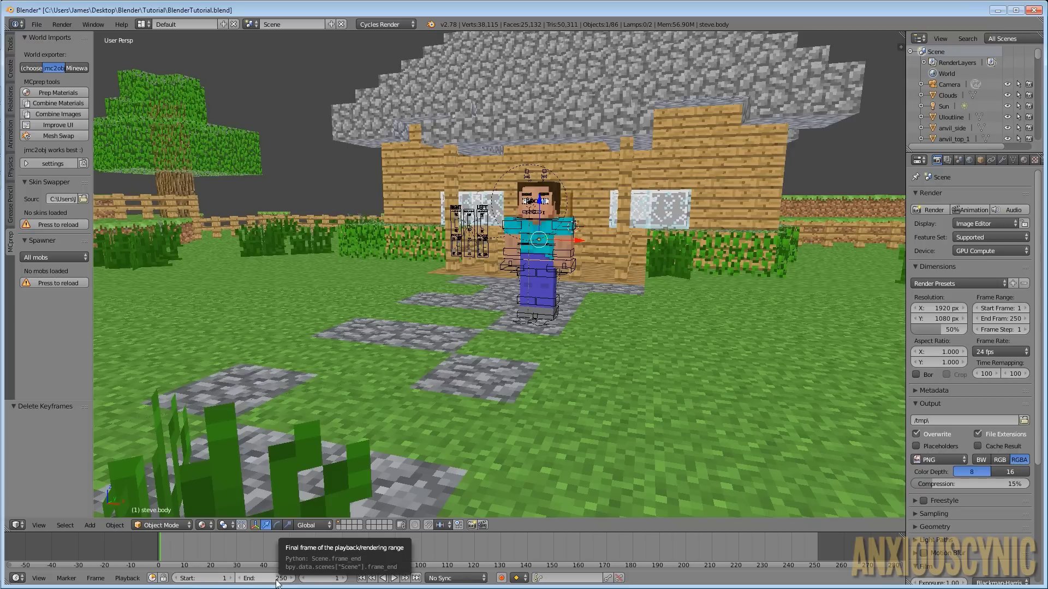
left_click(338, 579)
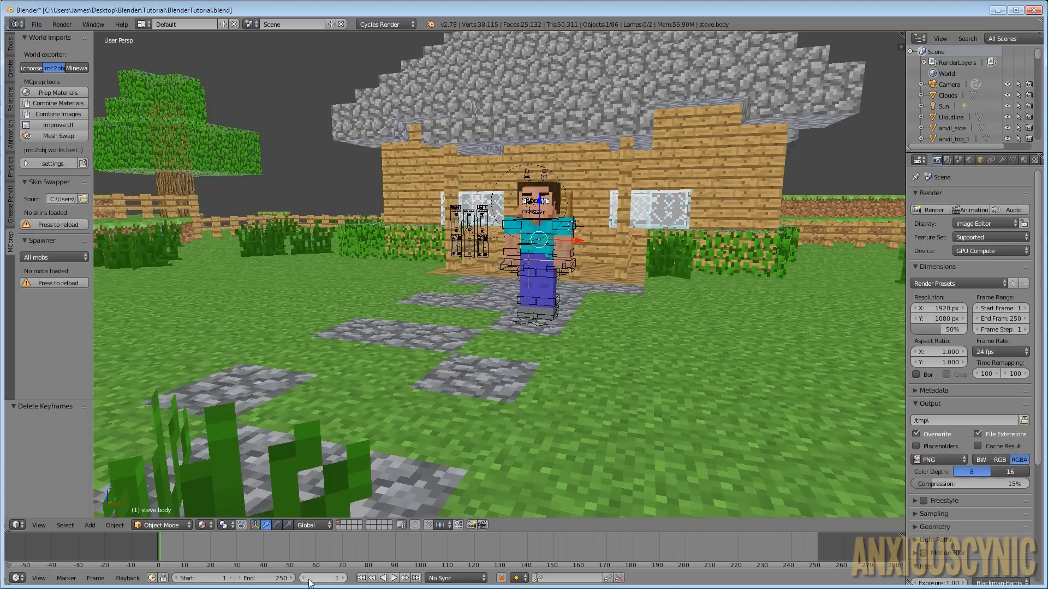
key("Return")
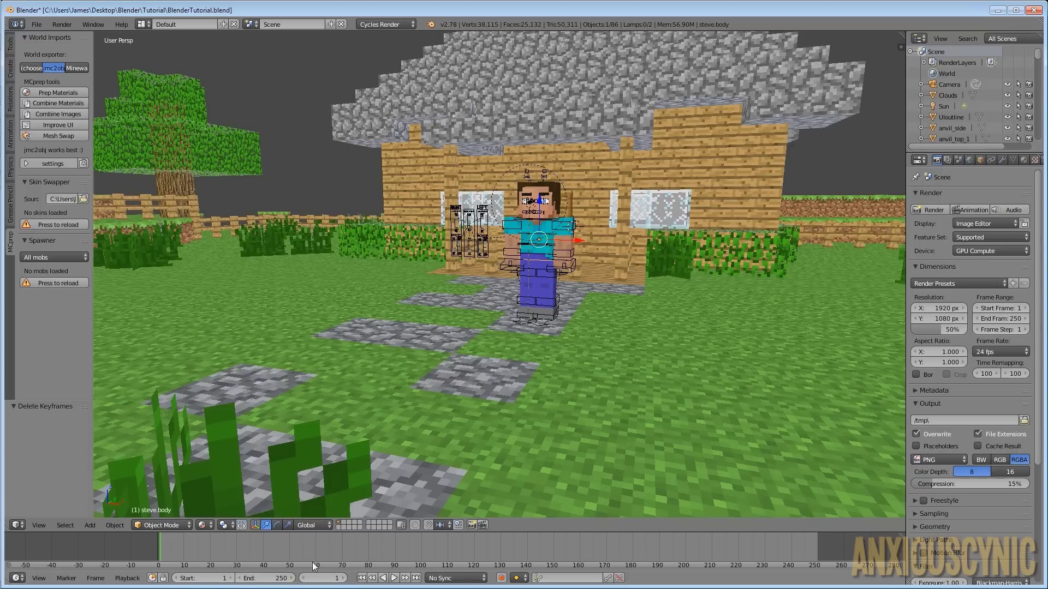
Step forward through the animation one frame at a time
left_click(345, 578)
key("Right")
key("Right")
key("Right")
key("Right")
key("Right")
key("Right")
key("Right")
key("Right")
key("Right")
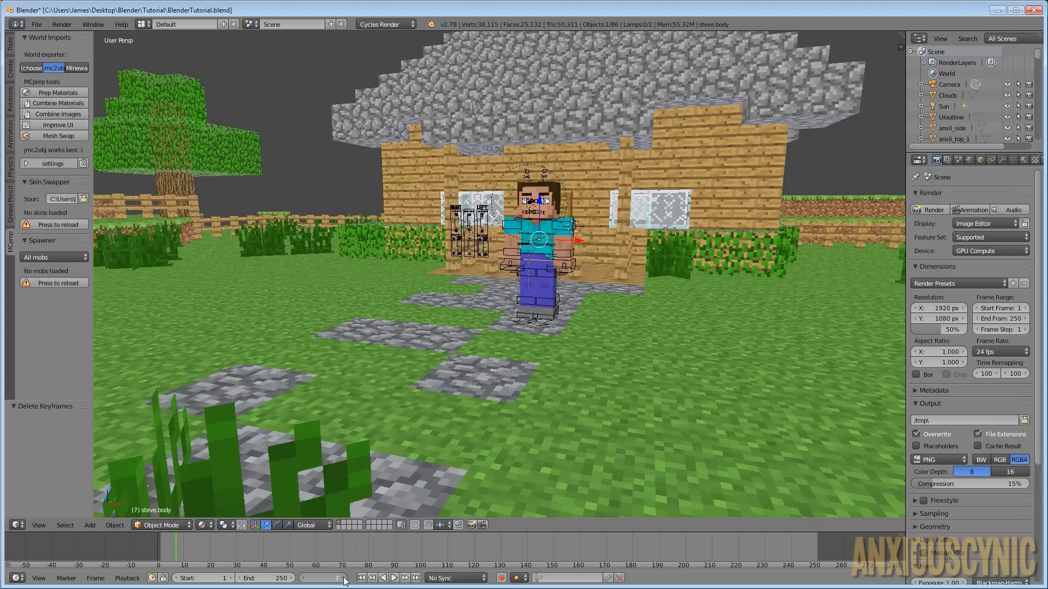
left_click(345, 578)
left_click(344, 578)
left_click(344, 578)
left_click(344, 578)
left_click(344, 578)
left_click(344, 578)
left_click(344, 578)
left_click(344, 578)
left_click(344, 578)
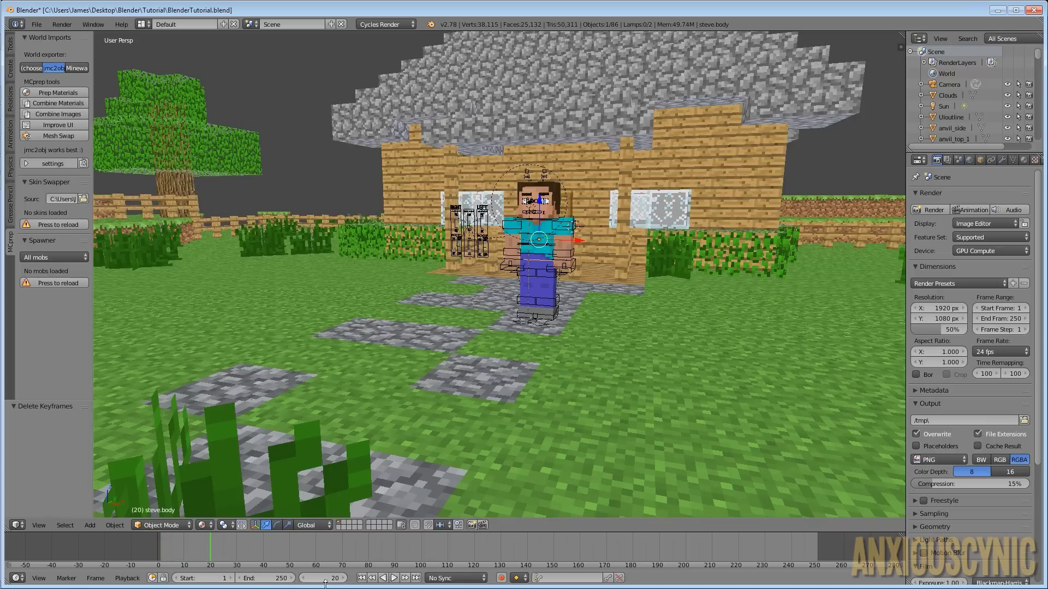
Replay the animation, scrub back toward the start, and stop playback on frame 2
key("alt+a")
left_click_drag(197, 548, 168, 549)
key("alt+a")
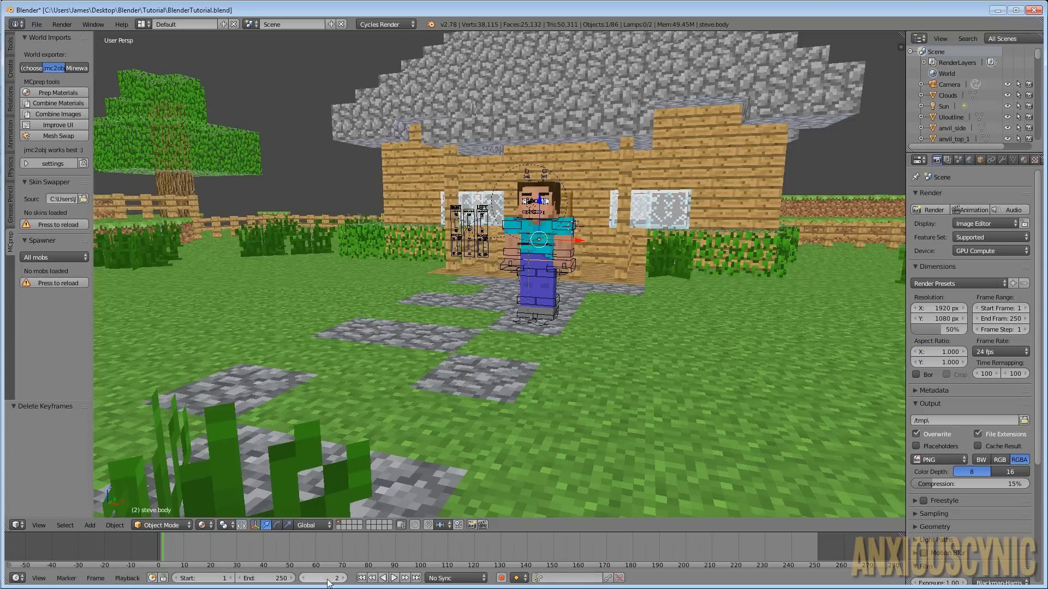
Set the End Frame to 300 and the Frame Rate to 30 fps
left_click(1017, 318)
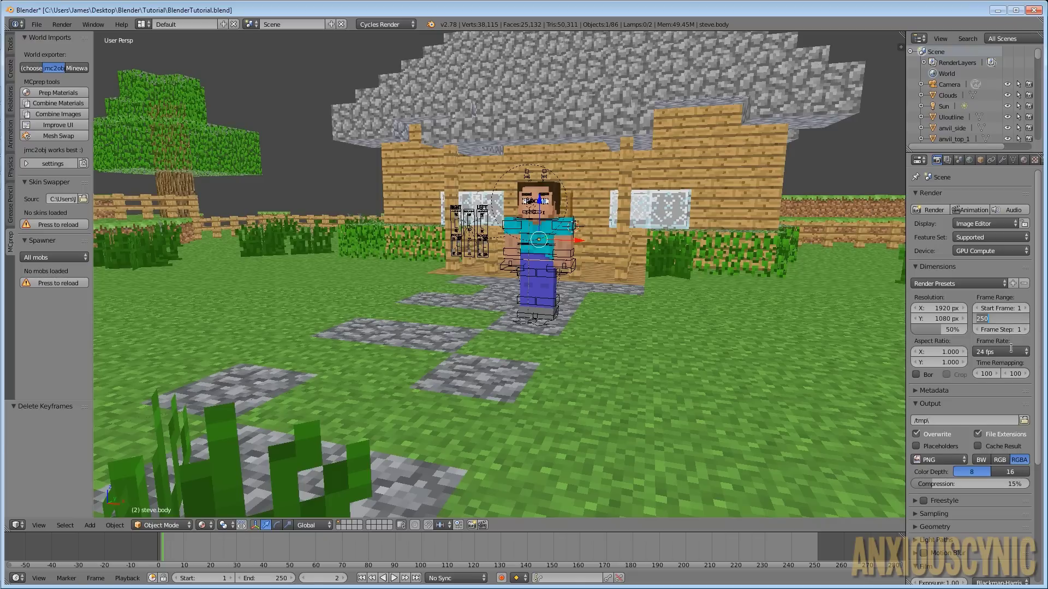
type("300")
key("Return")
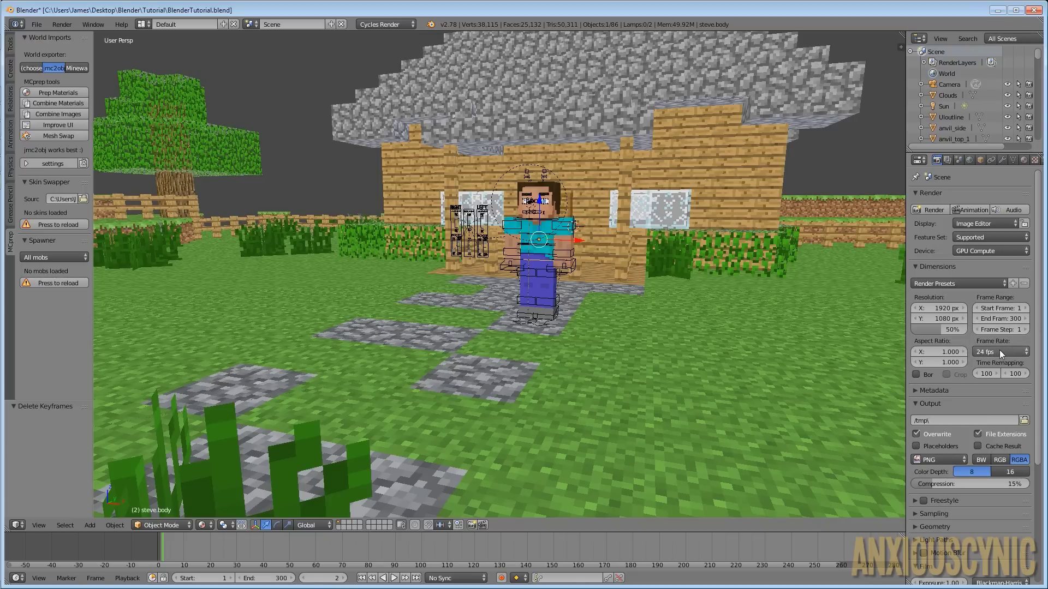
left_click(1002, 351)
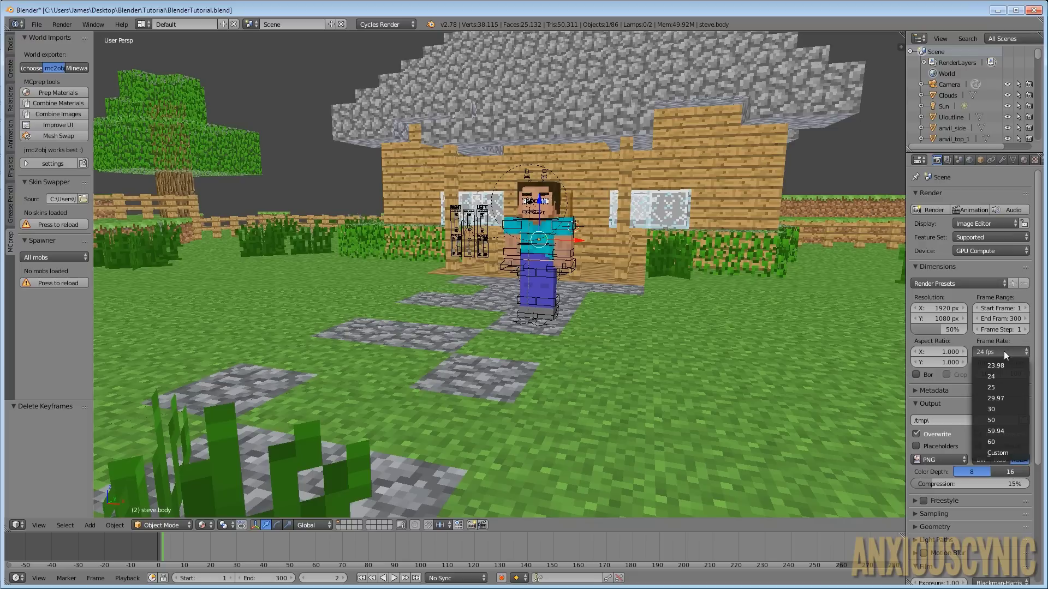
left_click(1008, 409)
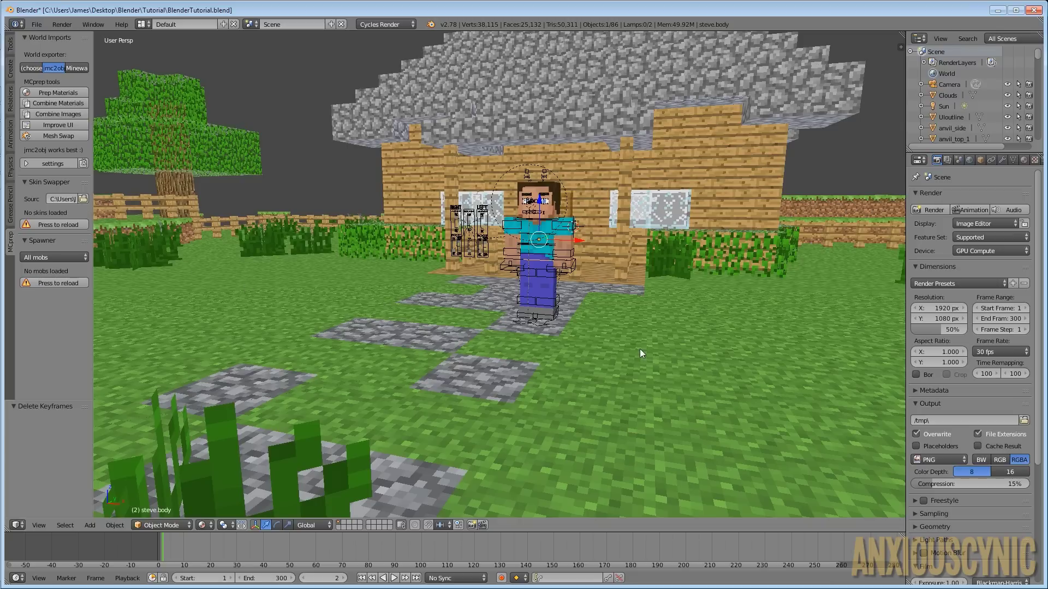
Jump to frame 1, save the file, and keep Steve in Object Mode
key("Left")
key("ctrl+s")
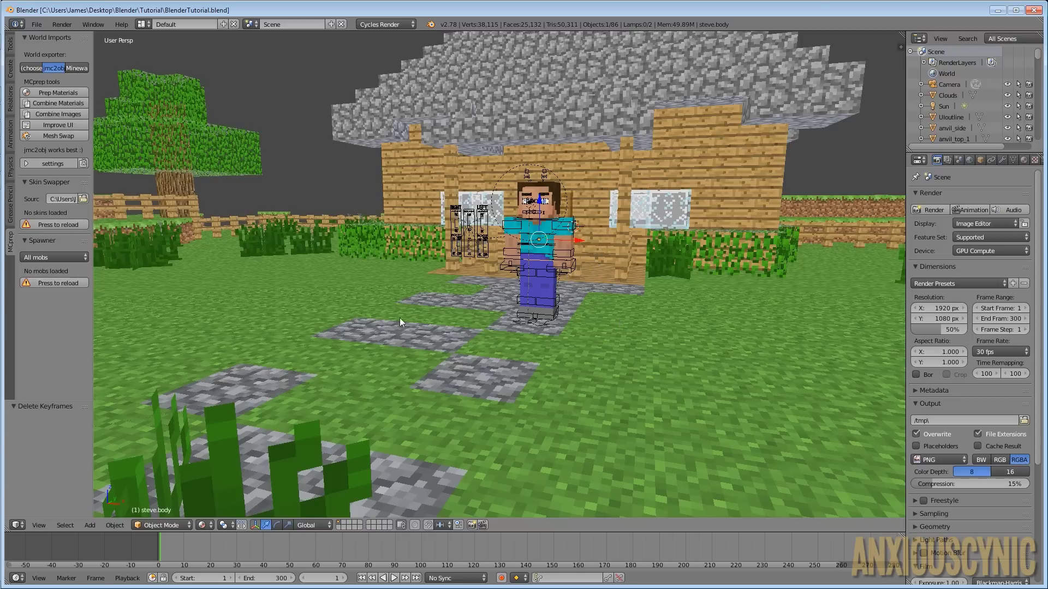
left_click(172, 525)
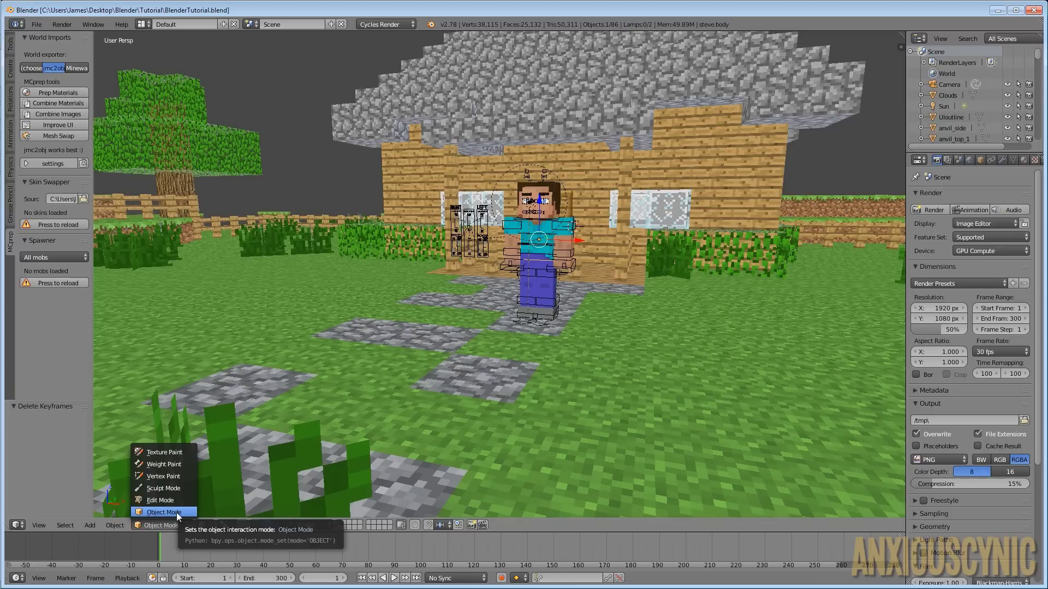
left_click(176, 513)
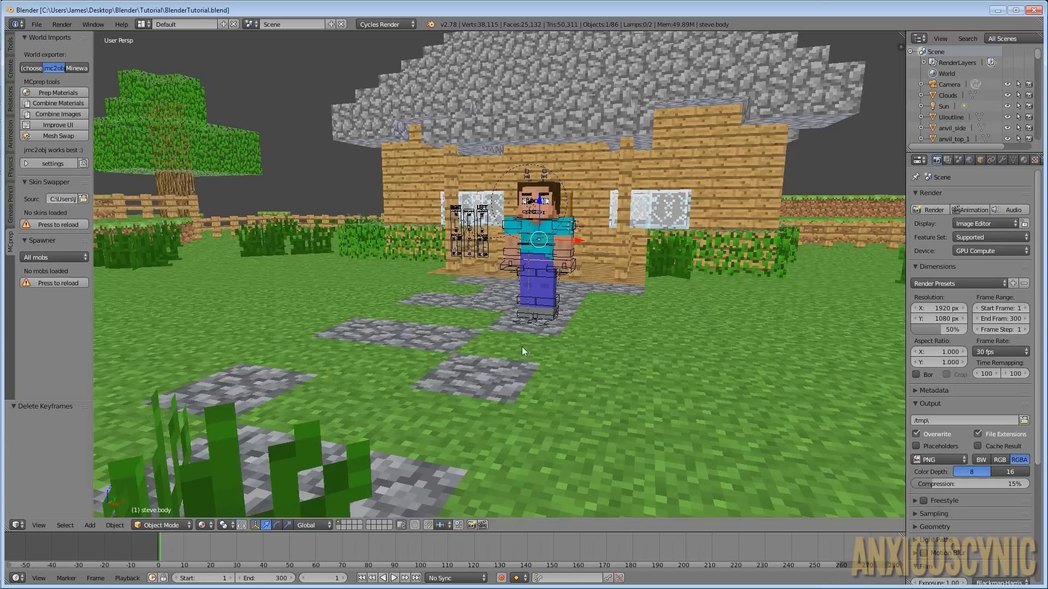
left_click(160, 525)
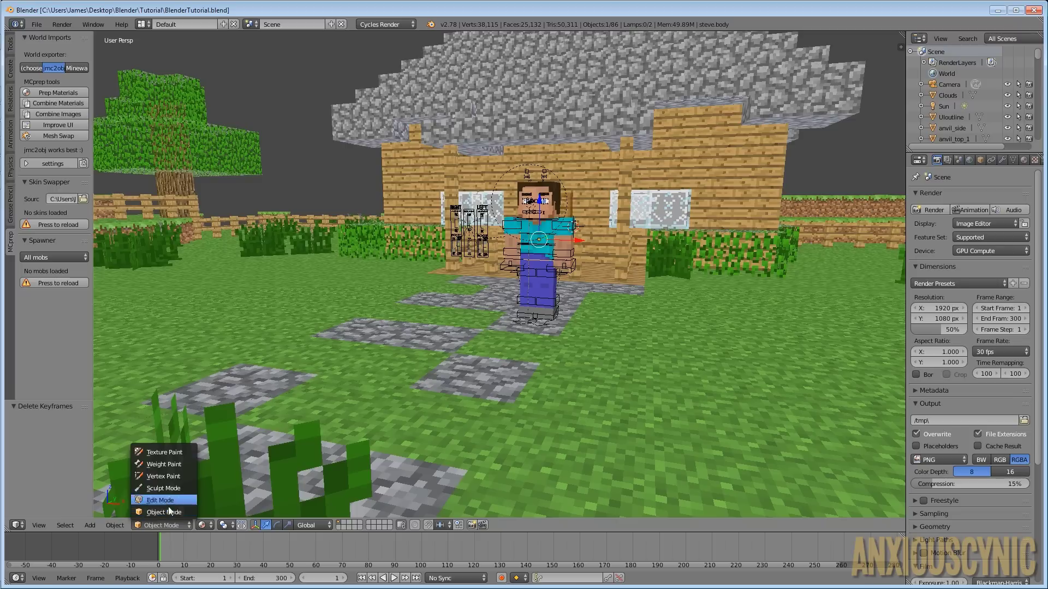
left_click(169, 511)
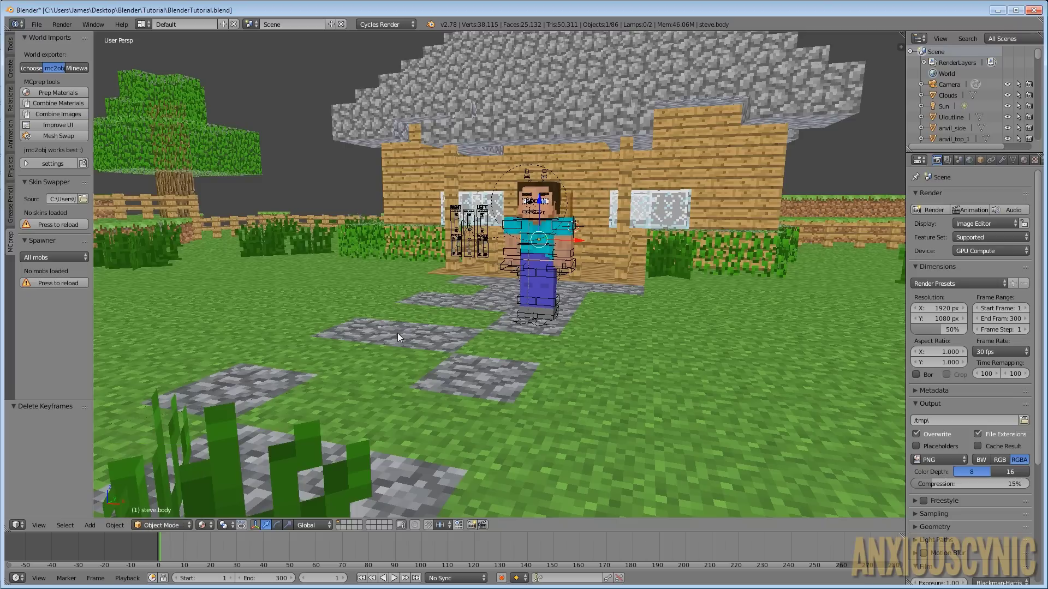
Select Steve's arms mesh, frame it, enter Edit Mode, and select one vertex
right_click(562, 244)
key("KP_Decimal")
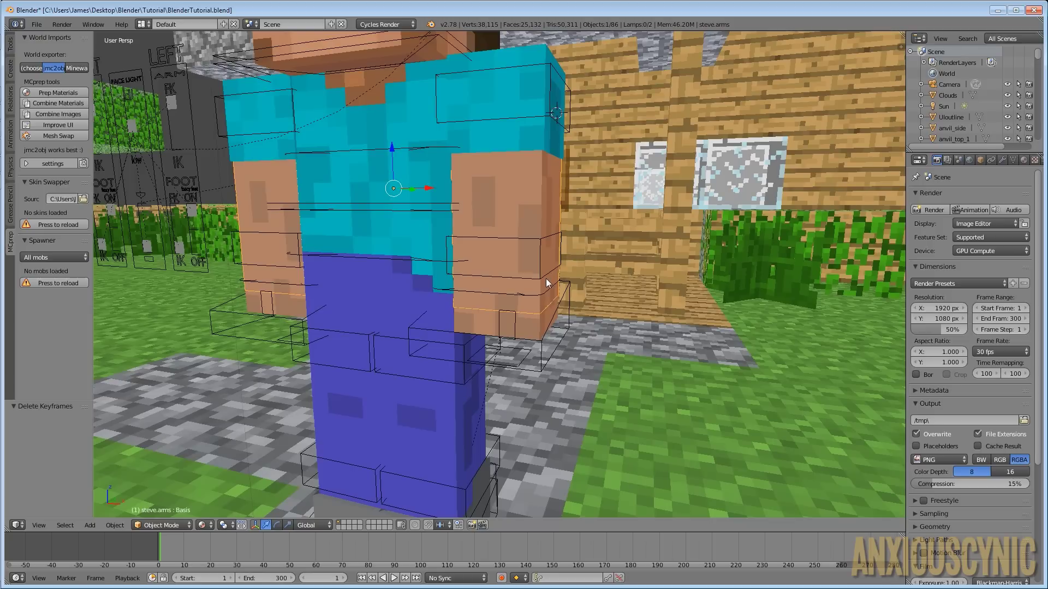
key("Tab")
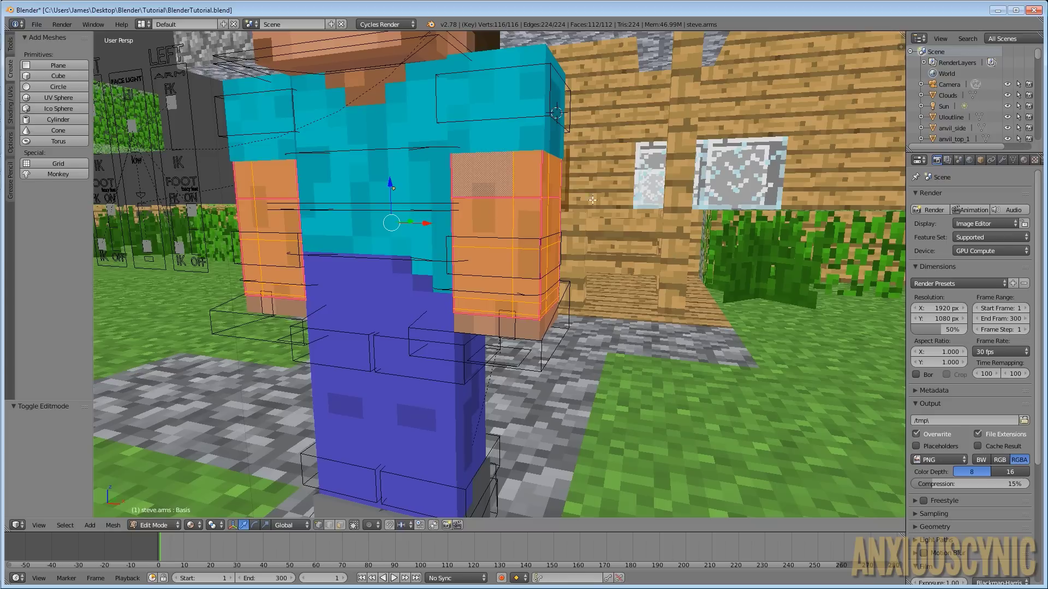
middle_click_drag(574, 189, 478, 208)
right_click(440, 198)
scroll(478, 208, "up", 5)
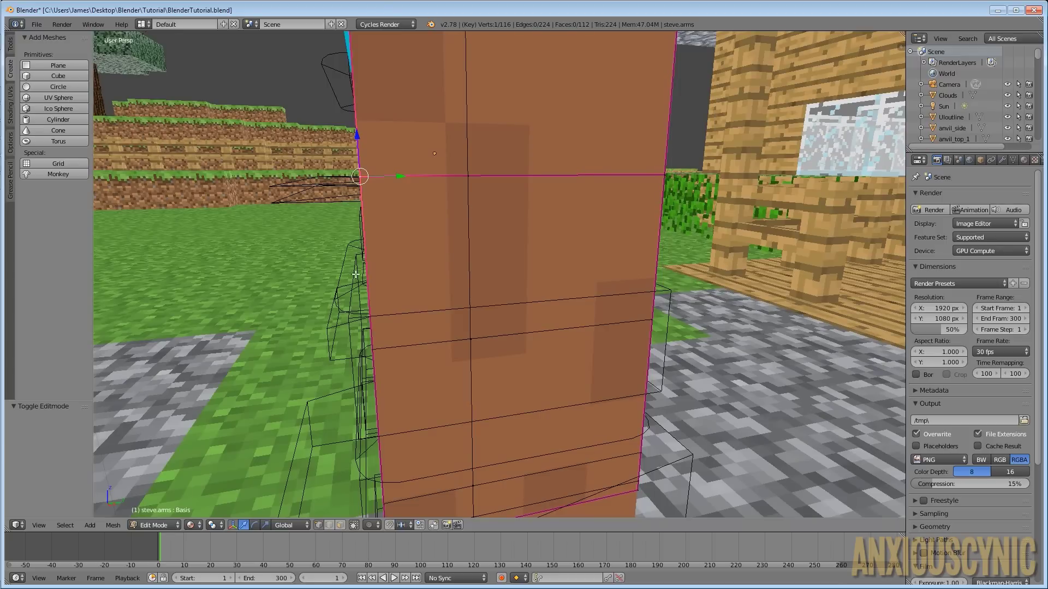
middle_click_drag(382, 219, 456, 220)
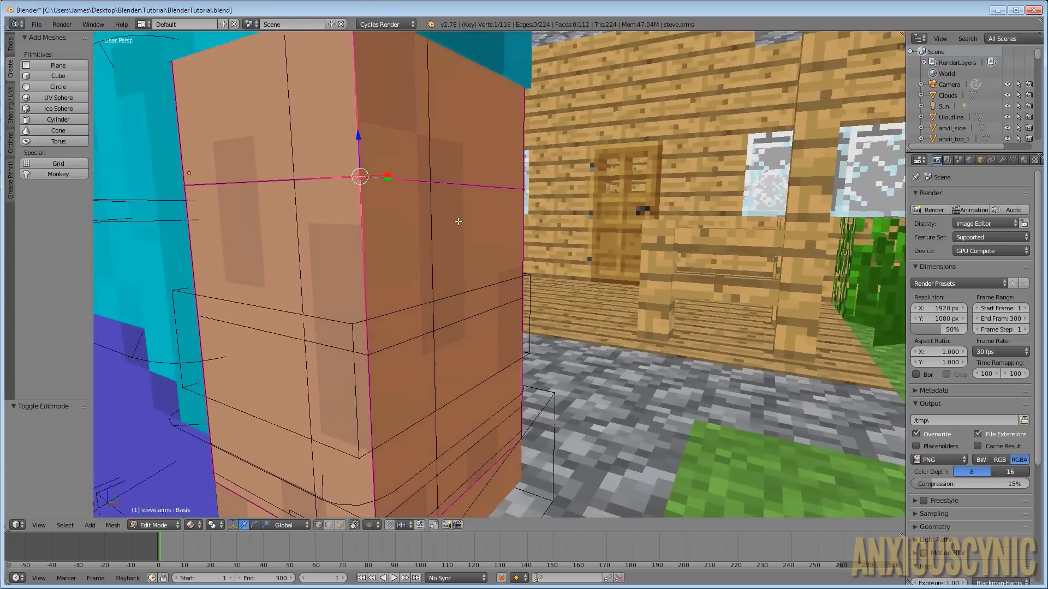
Move the selected vertex slightly inward, then return to Object Mode
key("g")
middle_click_drag(451, 227, 468, 255)
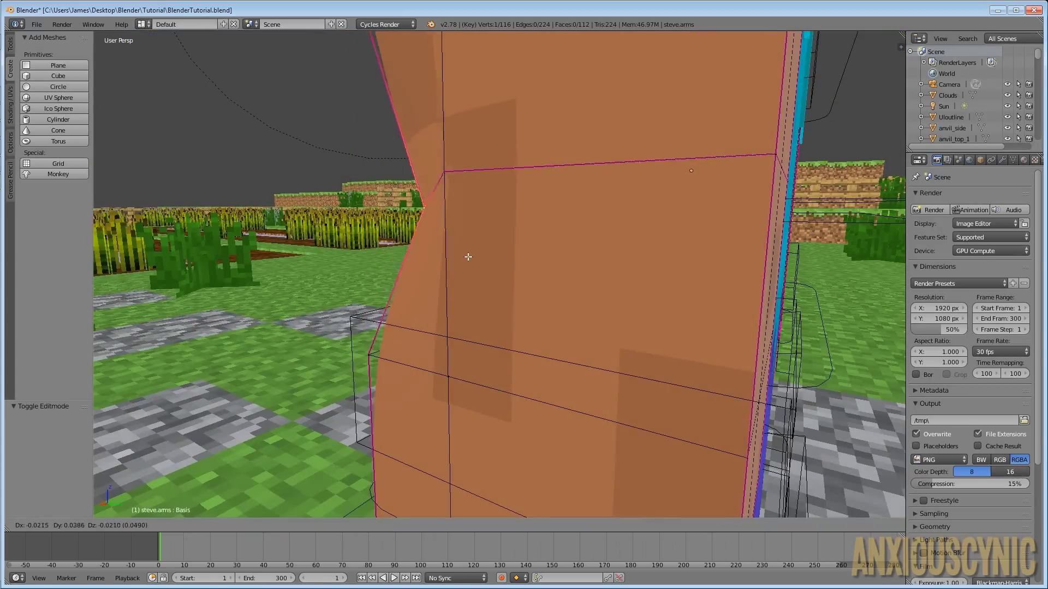
right_click(419, 246)
key("g")
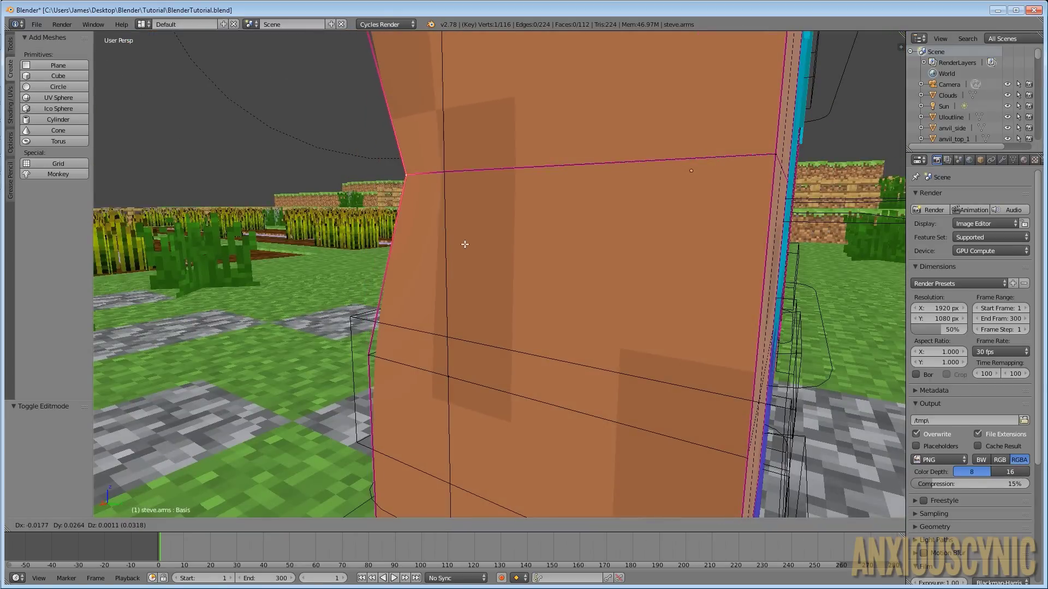
left_click(467, 243)
middle_click_drag(467, 243, 493, 255)
scroll(558, 259, "down", 8)
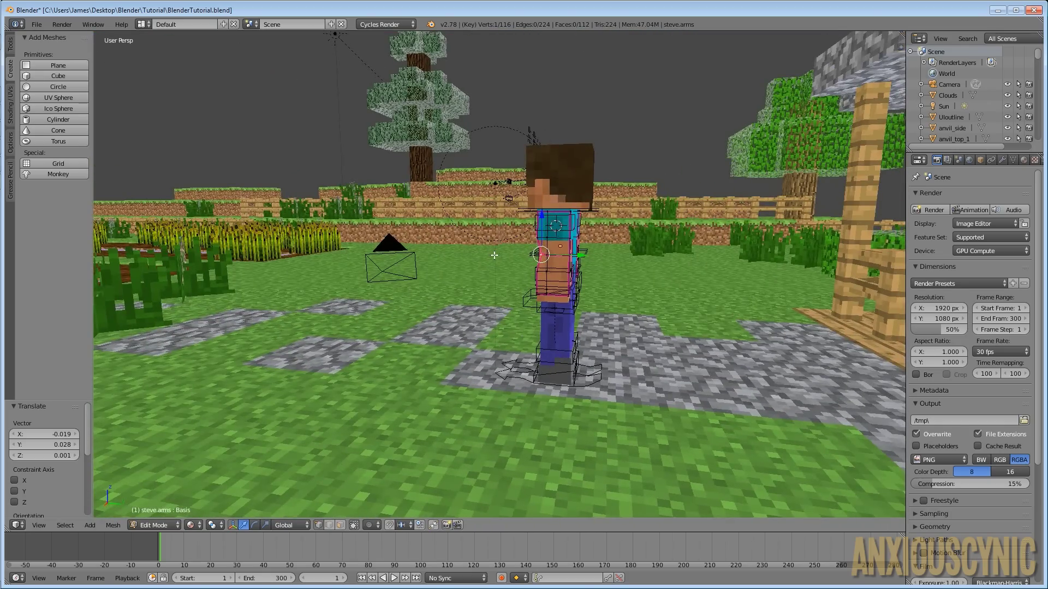
middle_click_drag(460, 292, 584, 291)
scroll(583, 291, "up", 3)
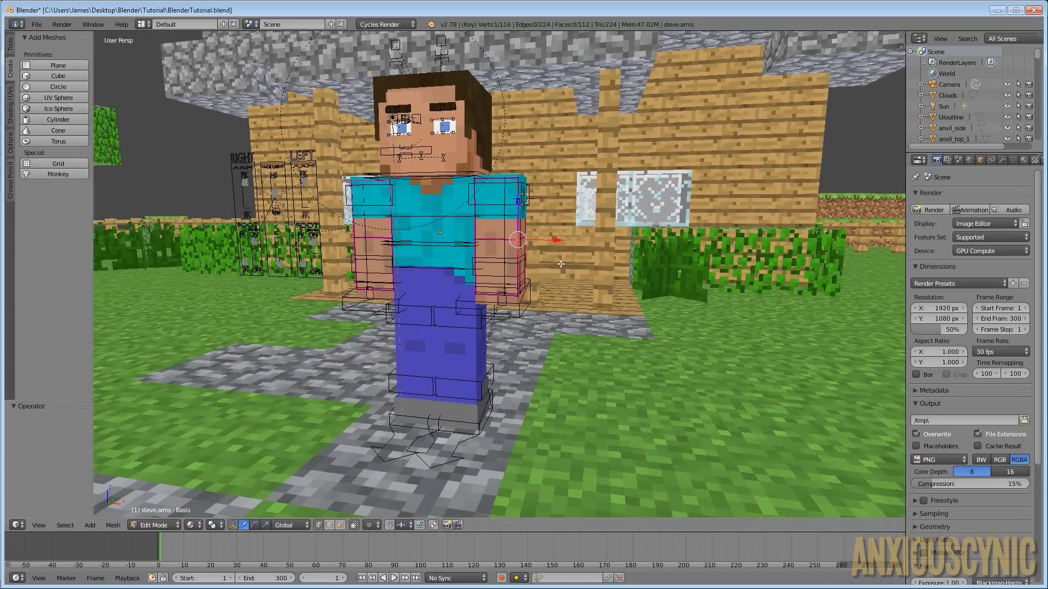
key("Tab")
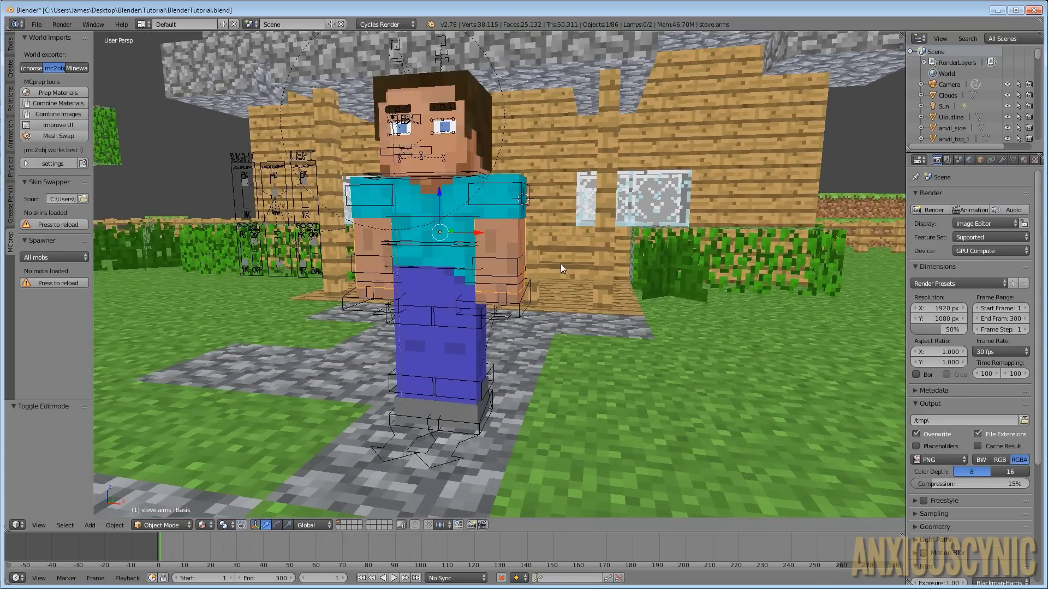
Select Steve's armature, enter bone Edit Mode in wireframe, and select all bones
right_click(450, 244)
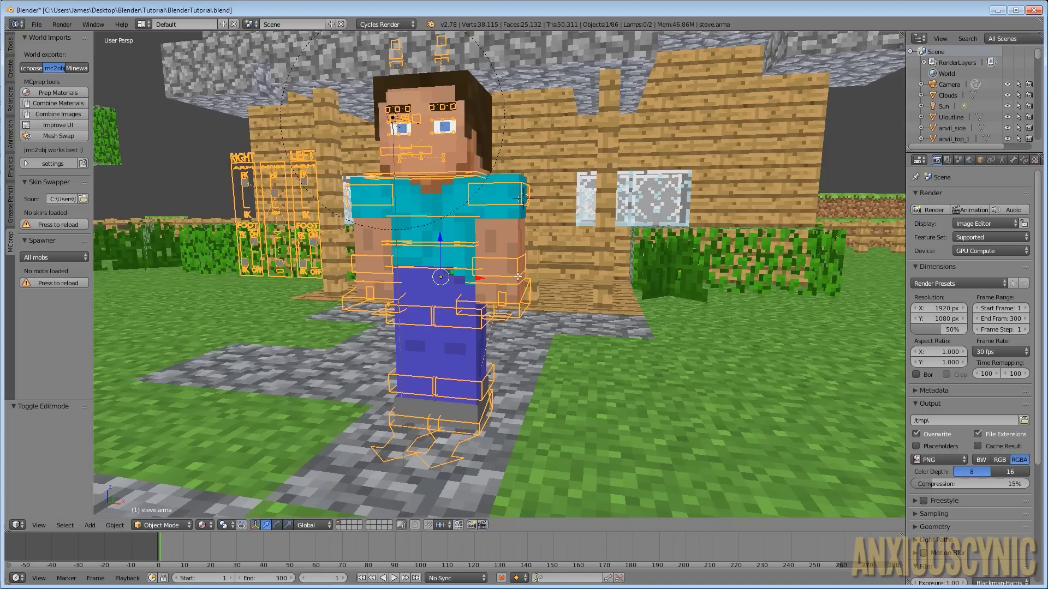
key("Tab")
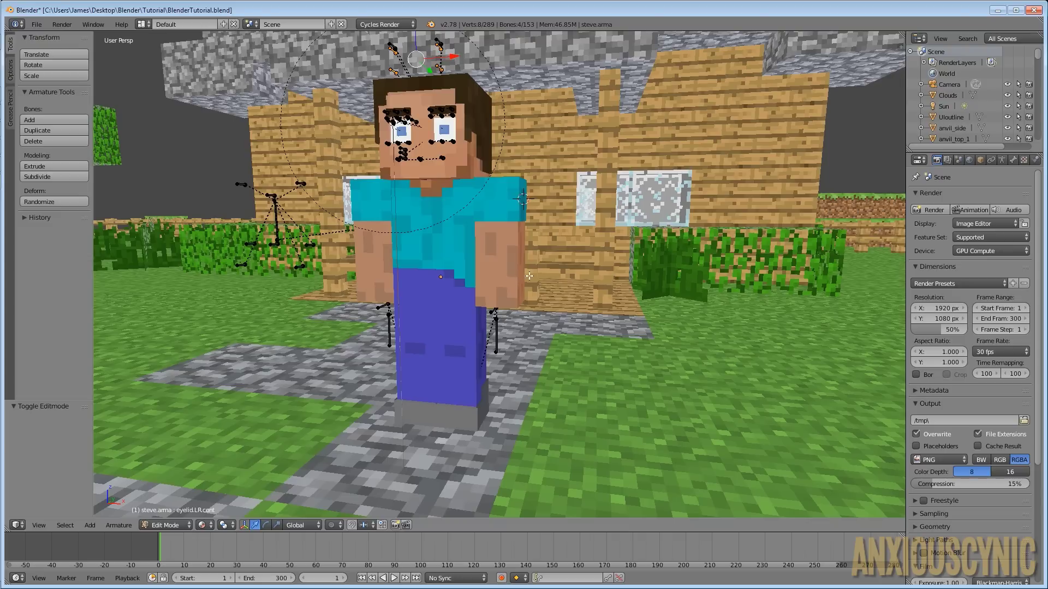
key("z")
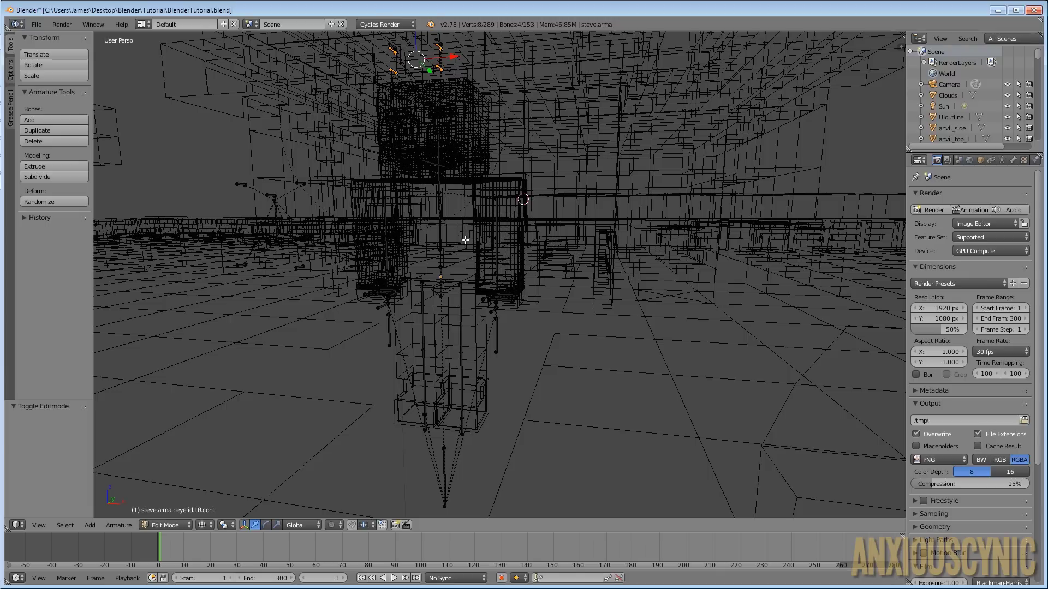
middle_click_drag(465, 239, 501, 234)
key("a")
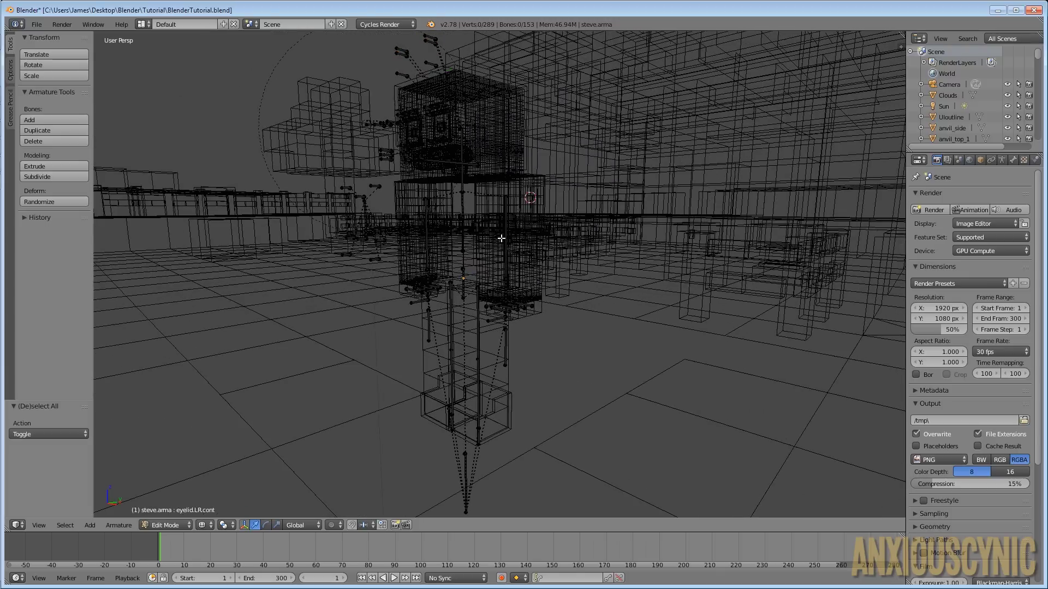
key("a")
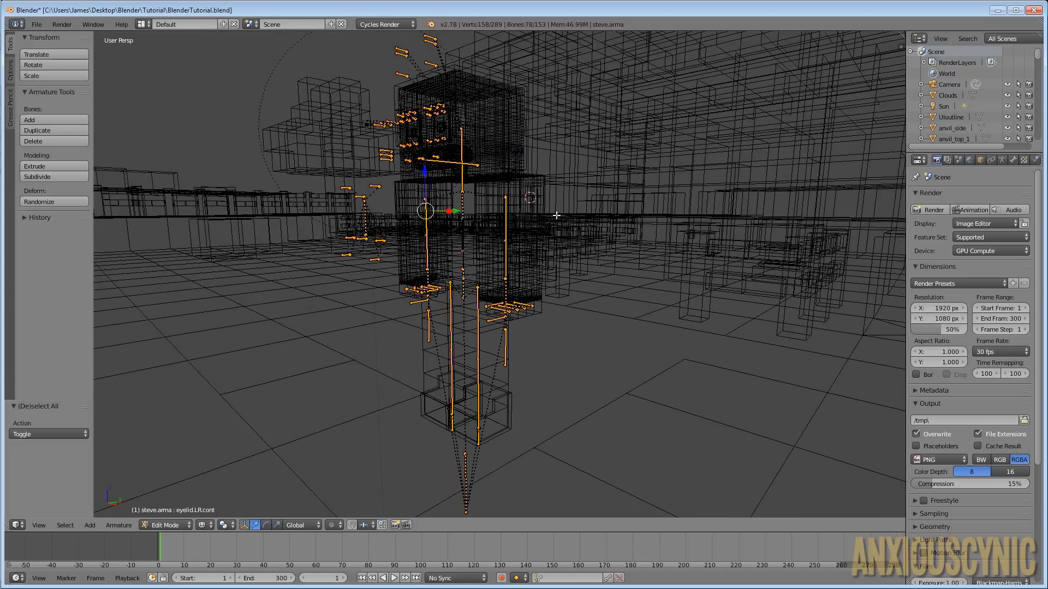
mouse_move(551, 254)
middle_mouse_down()
mouse_move(655, 255)
mouse_move(524, 259)
mouse_move(585, 270)
mouse_move(536, 267)
mouse_move(546, 265)
middle_mouse_up()
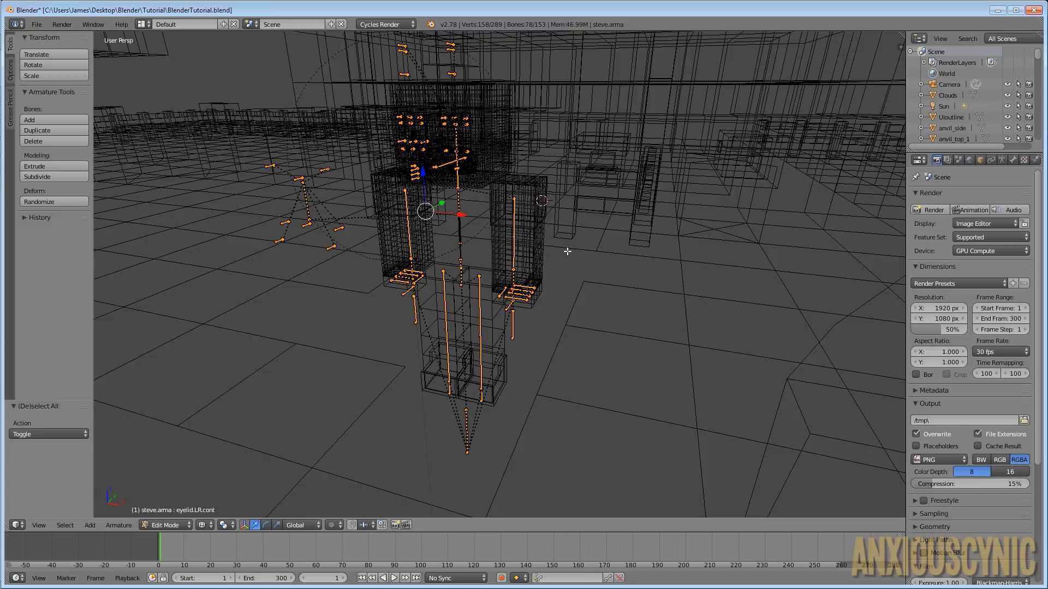
Toggle the armature back to Object Mode, into Edit Mode again, and out
key("Tab")
middle_click_drag(567, 247, 595, 227)
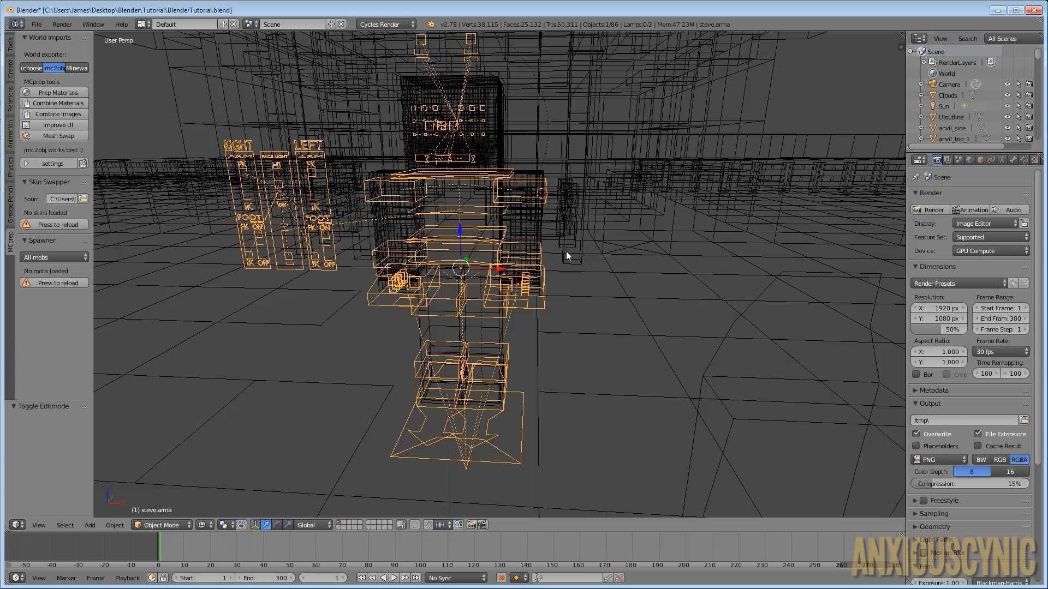
key("Tab")
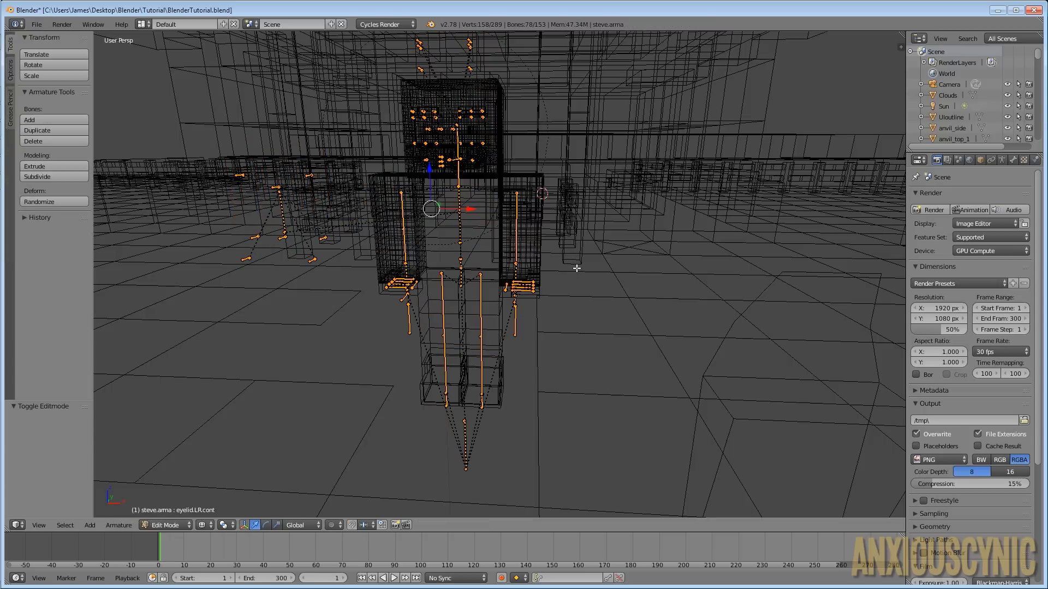
mouse_move(595, 243)
middle_mouse_down()
mouse_move(513, 250)
mouse_move(595, 236)
middle_mouse_up()
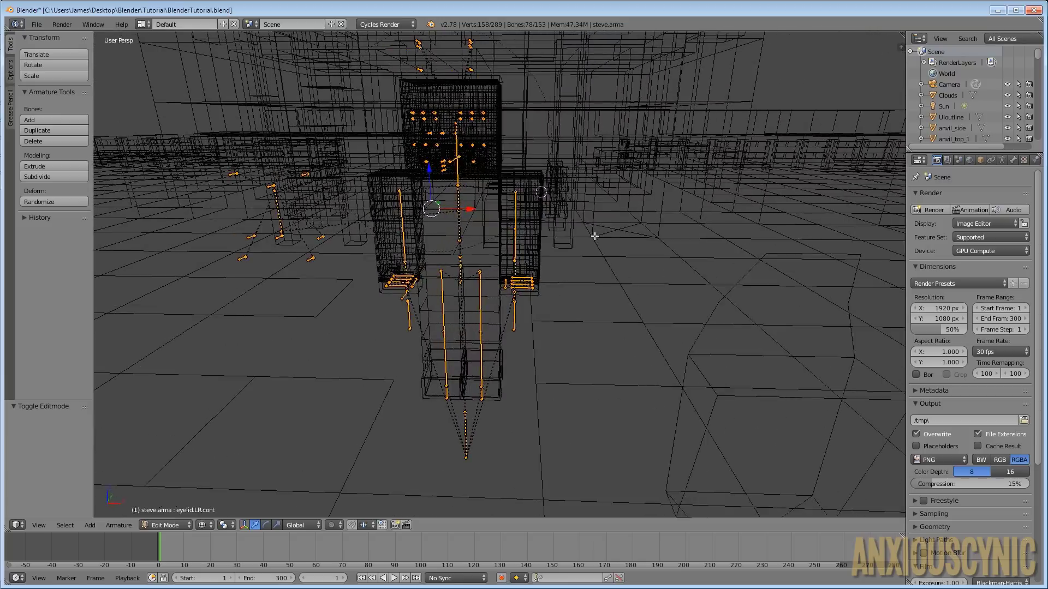
key("Tab")
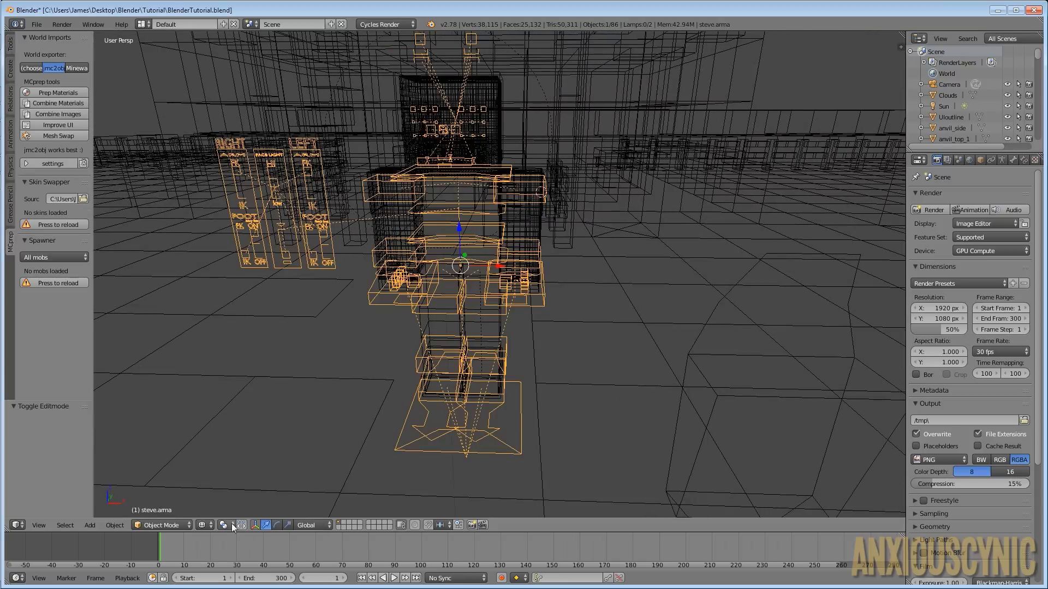
Switch the viewport from wireframe to Material shading, then toggle the armature through Edit Mode
key("z")
left_click(202, 525)
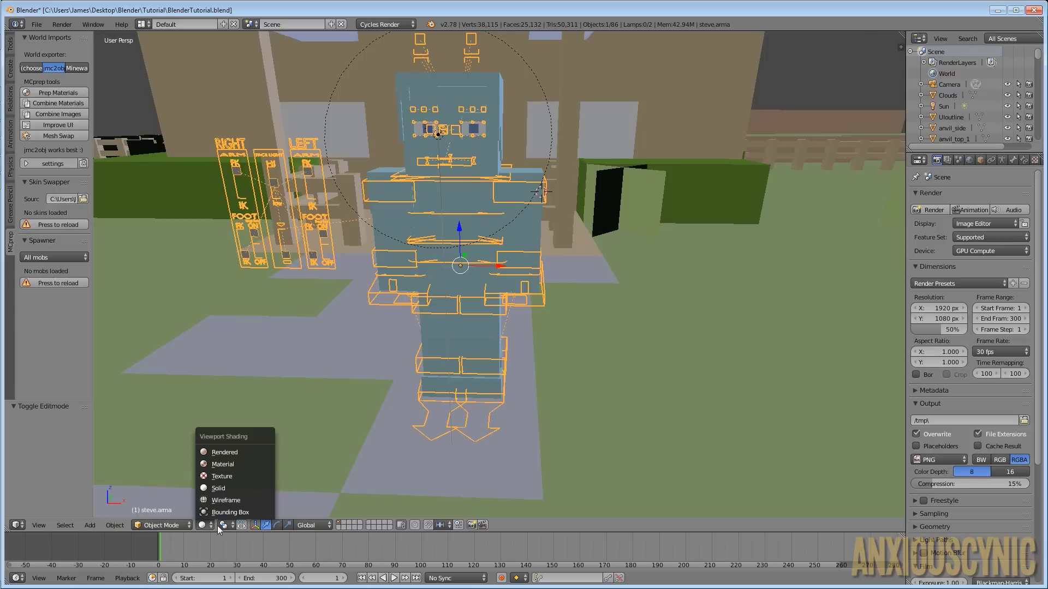
left_click(231, 464)
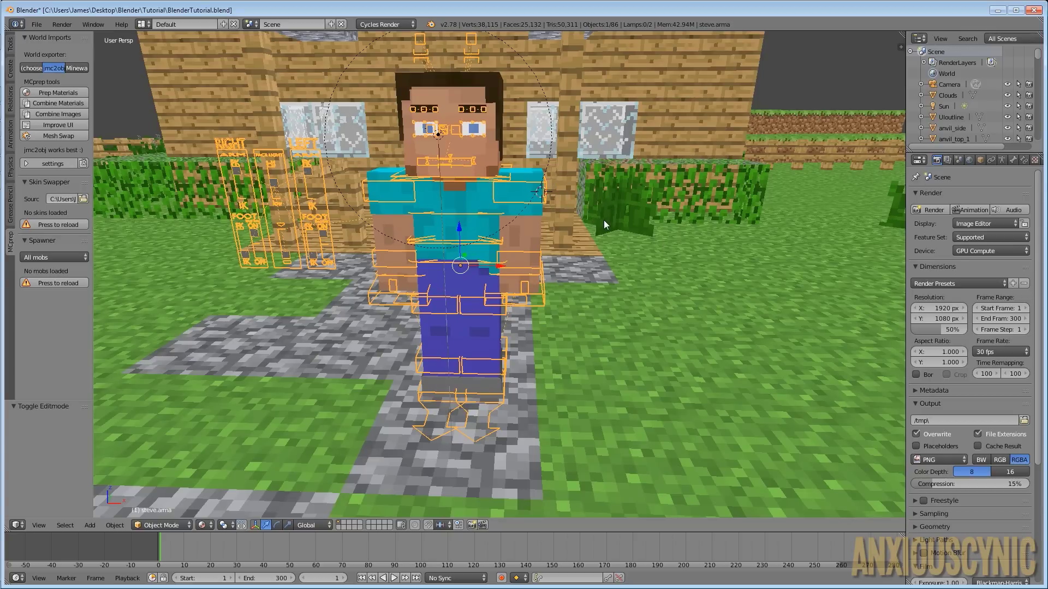
key("Tab")
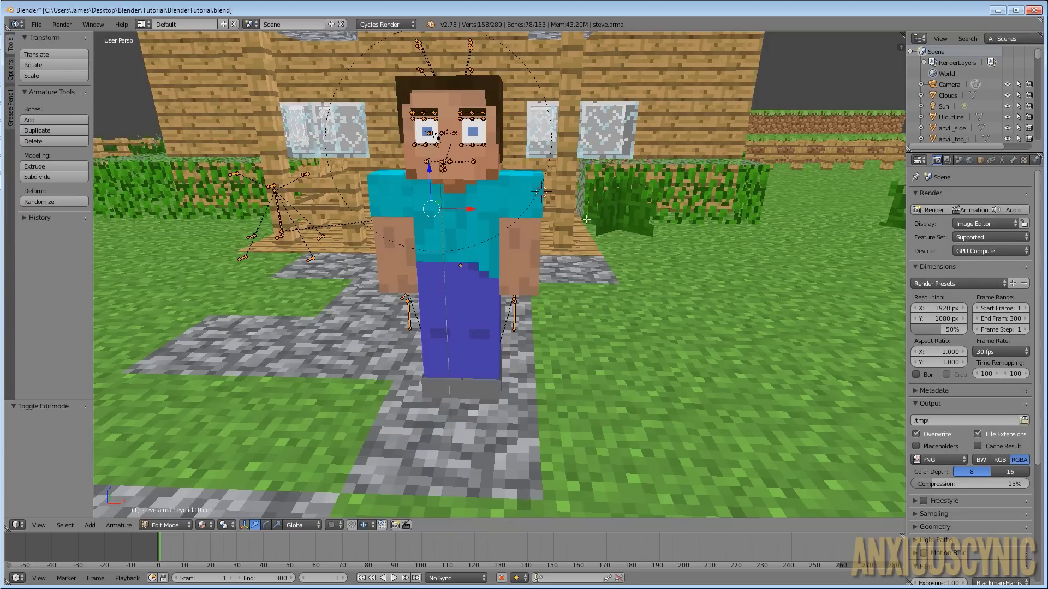
key("Tab")
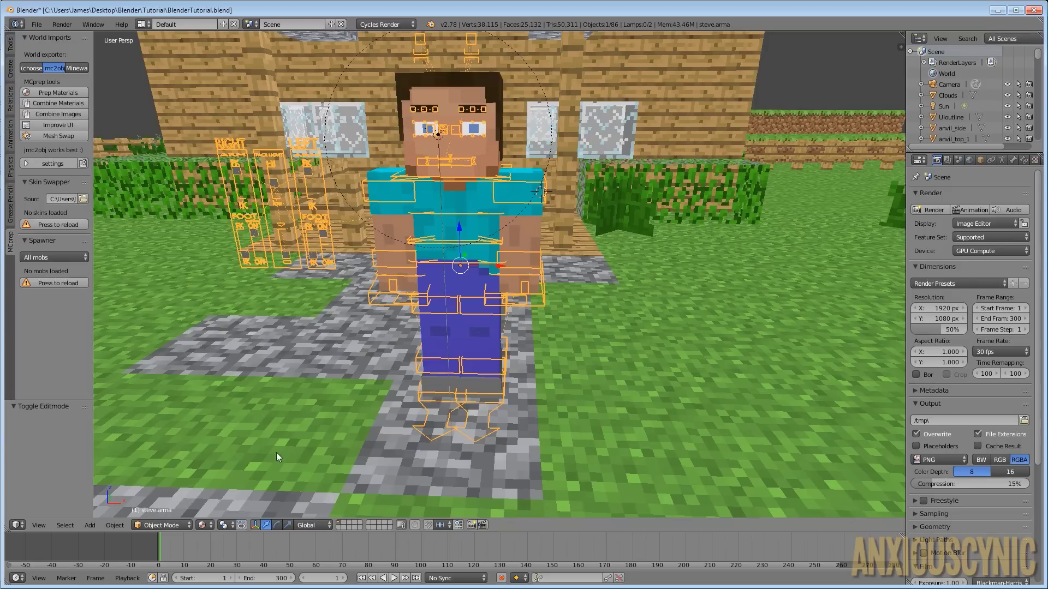
left_click(174, 526)
Enter Pose Mode with Ctrl+Tab and bring the IK/FK control panel into close view
key("ctrl+Tab")
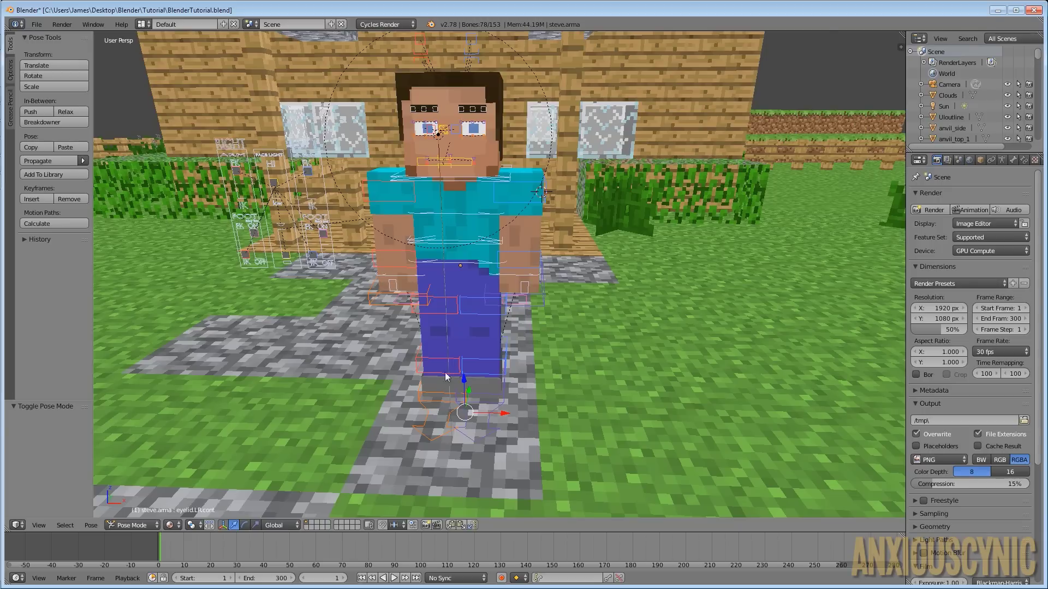
middle_click_drag(453, 393, 625, 230)
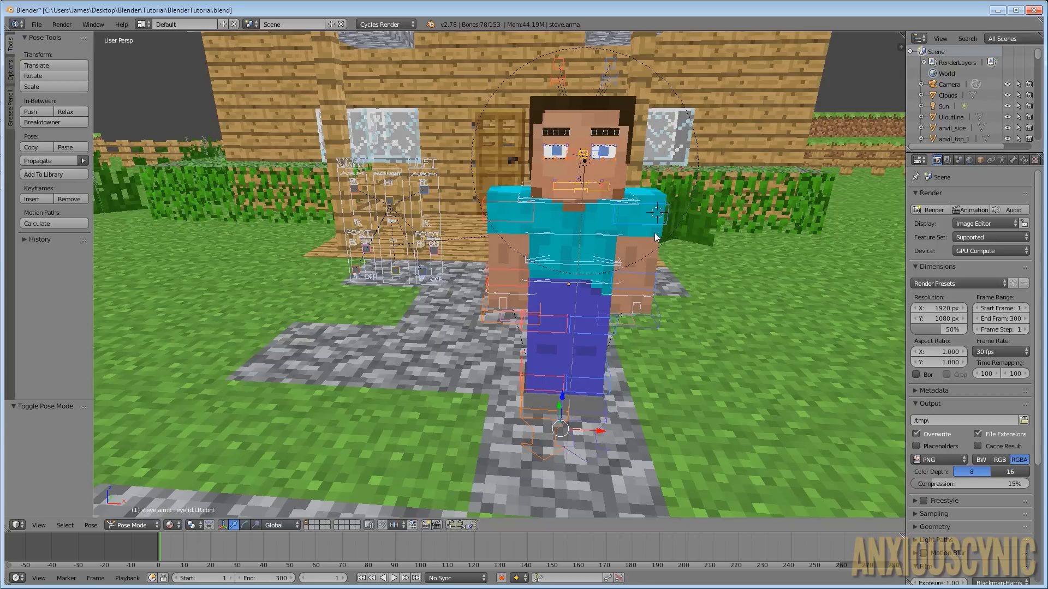
scroll(653, 234, "up", 3)
middle_click_drag(653, 234, 554, 178)
scroll(554, 177, "down", 3)
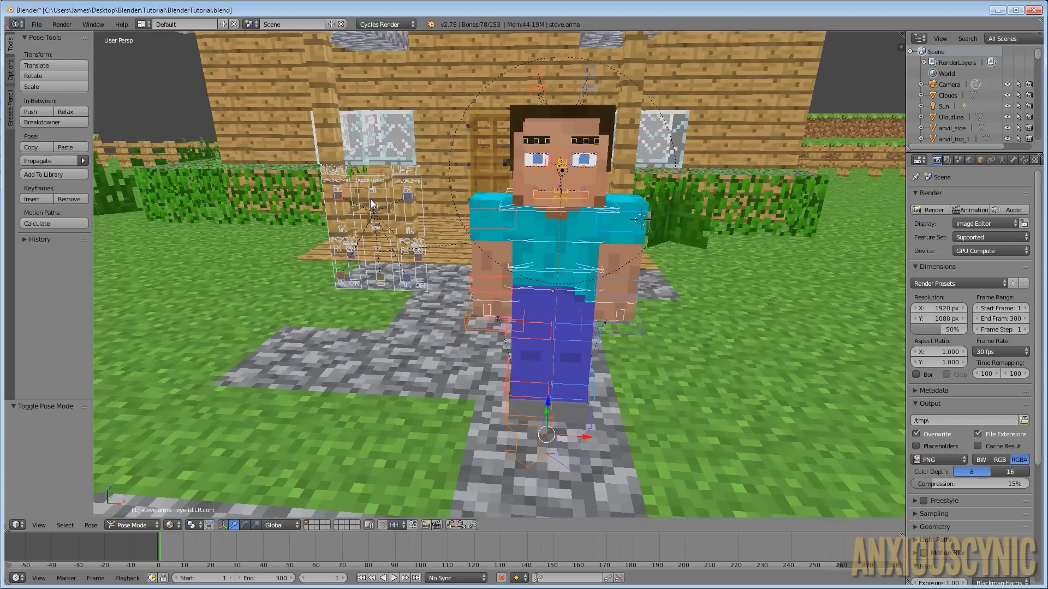
middle_click_drag(532, 243, 578, 234)
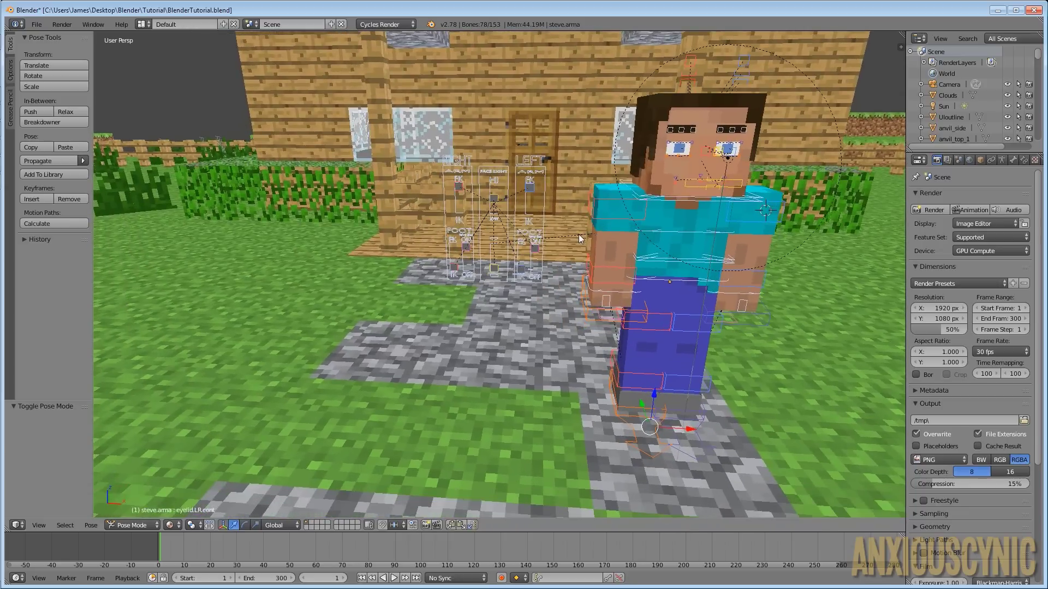
scroll(578, 234, "up", 6)
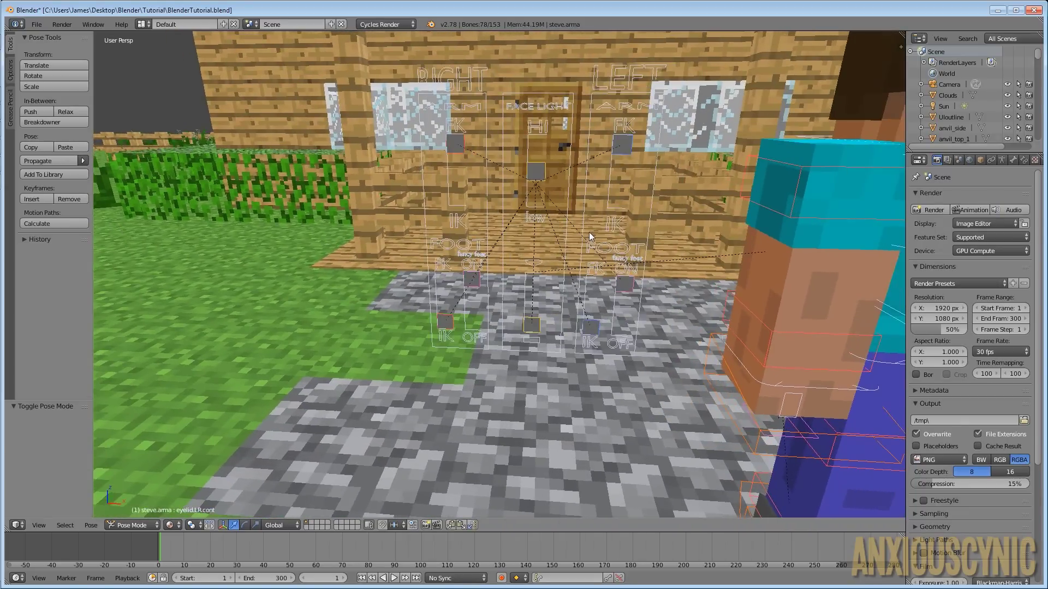
scroll(588, 232, "down", 5)
middle_click_drag(588, 232, 644, 201)
scroll(646, 185, "up", 2)
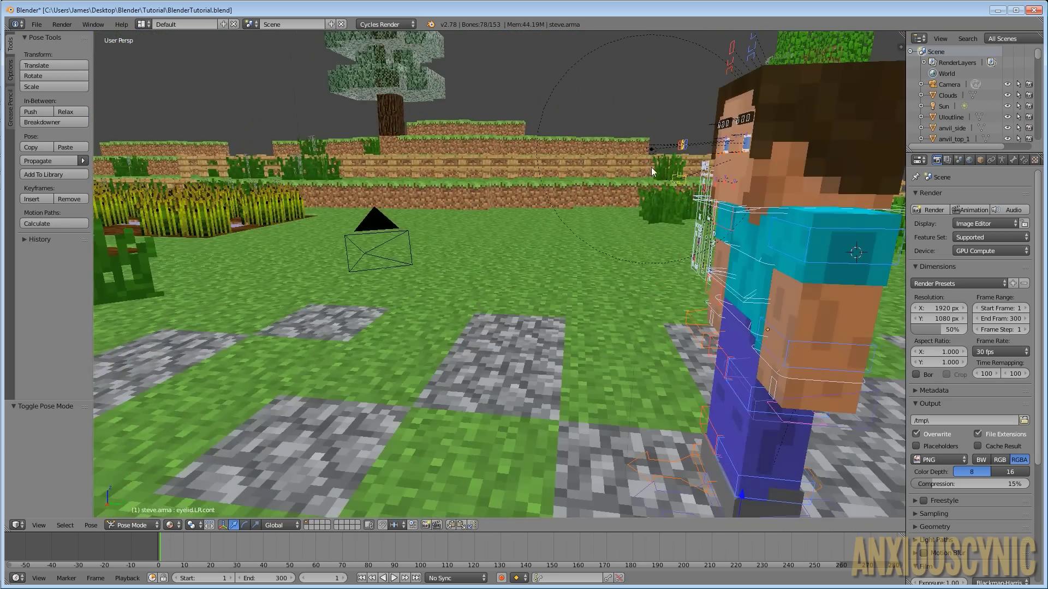
key("ctrl+Tab")
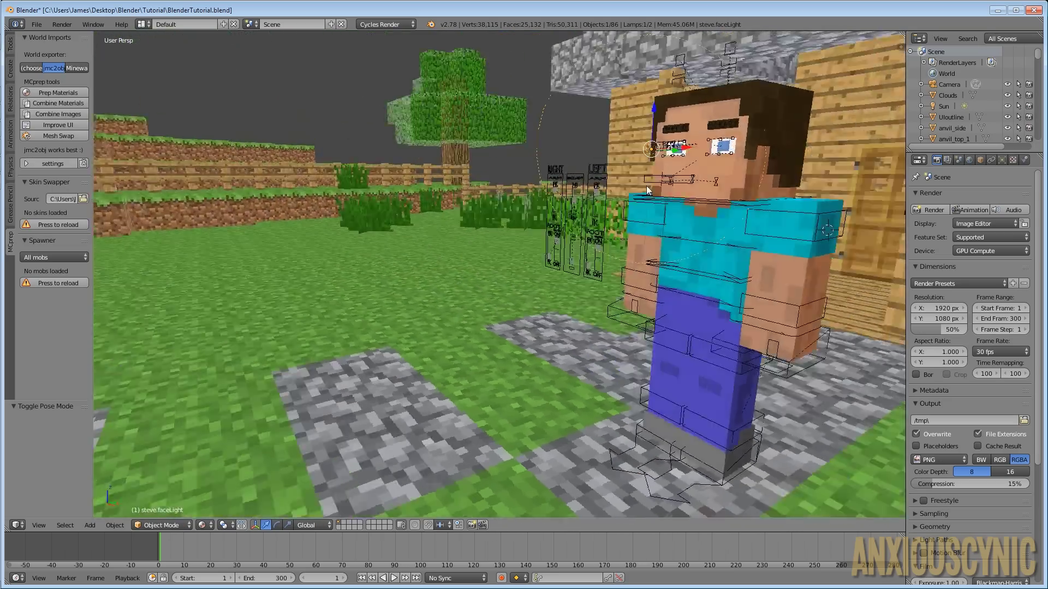
middle_click_drag(646, 186, 702, 199)
mouse_move(557, 201)
middle_mouse_down()
mouse_move(542, 197)
mouse_move(573, 201)
middle_mouse_up()
scroll(573, 197, "up", 3)
middle_click_drag(654, 189, 692, 173)
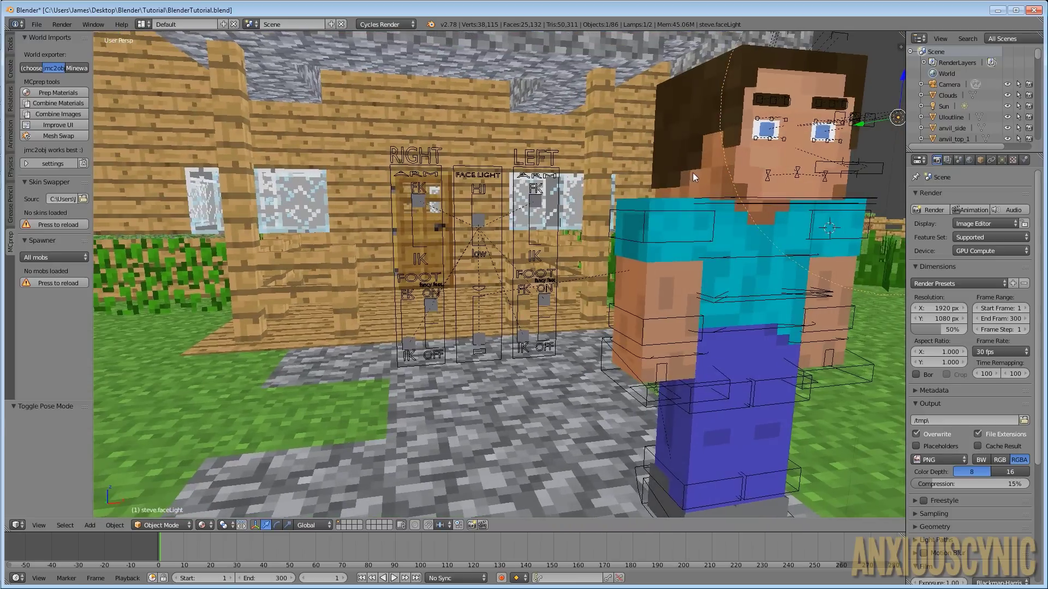
right_click(479, 221)
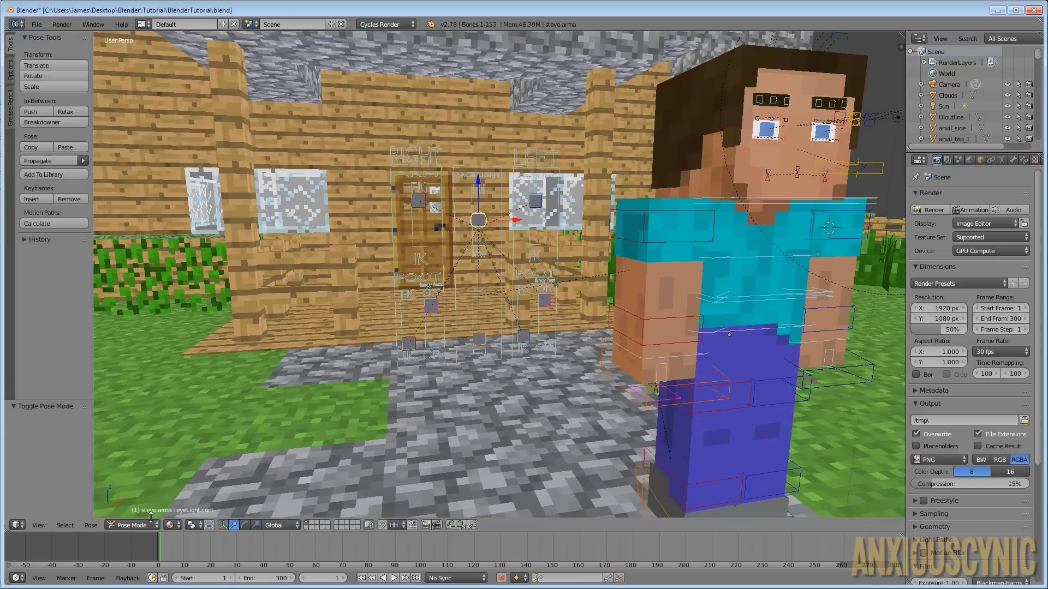
key("g")
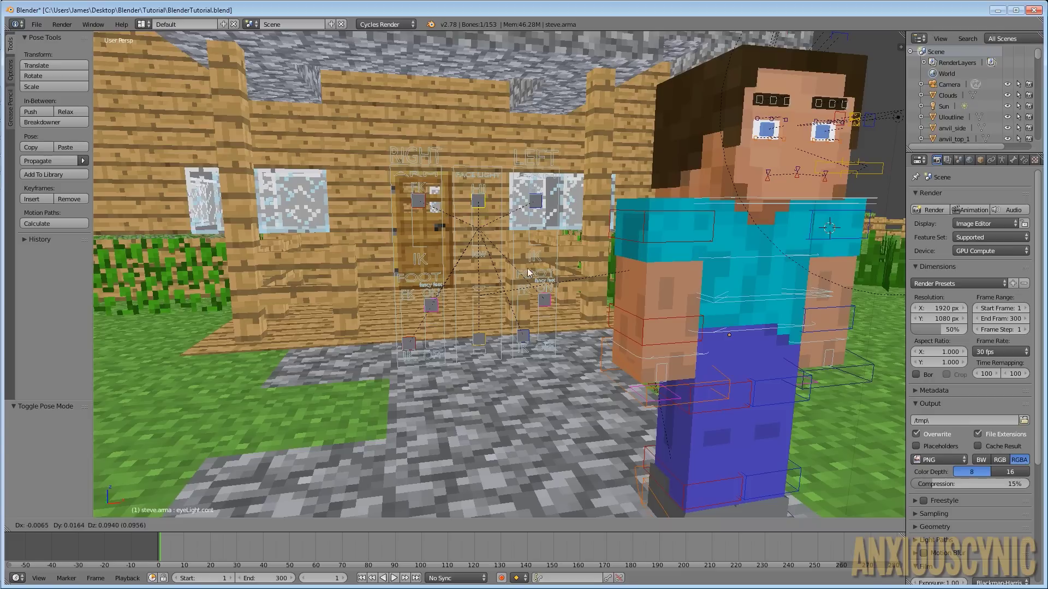
key("Escape")
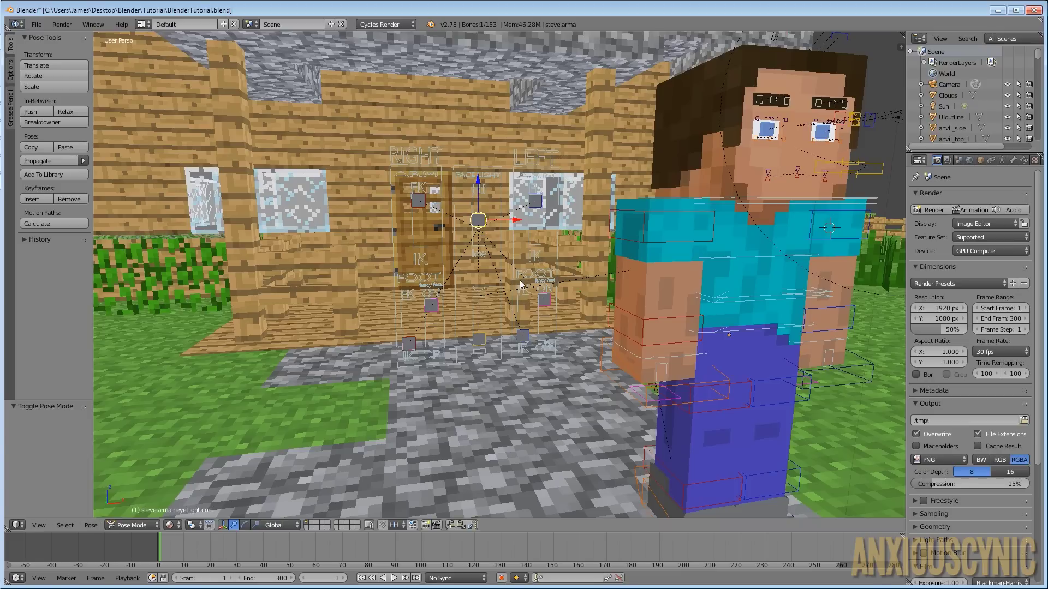
right_click(420, 202)
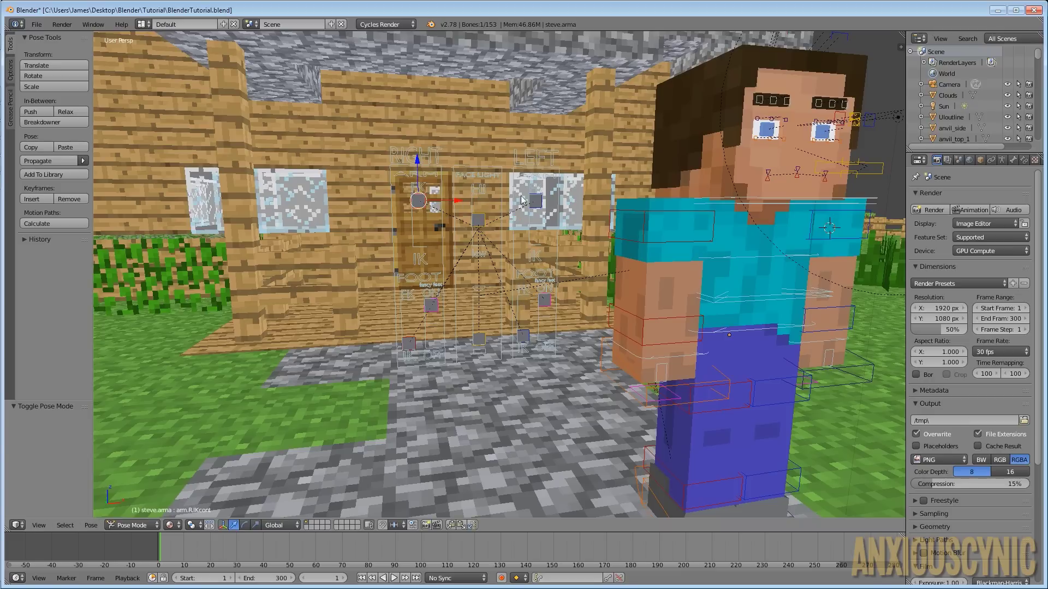
right_click(534, 203)
scroll(593, 211, "up", 4)
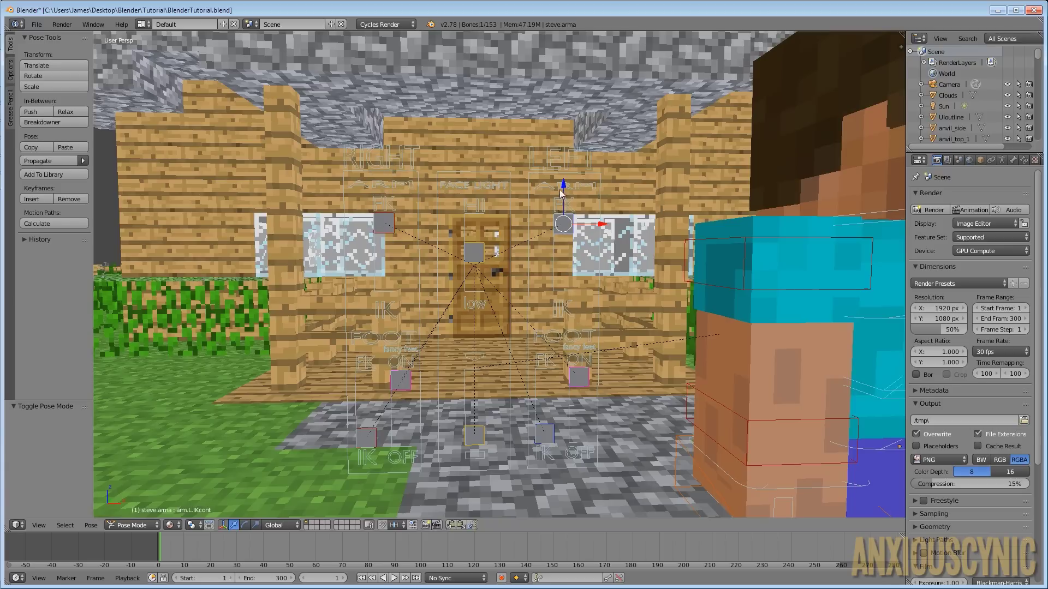
Pan, zoom out and orbit until Steve stands fully framed beside the house and control panel
middle_click_drag(647, 340, 646, 305, "shift")
scroll(602, 332, "down", 4, "shift")
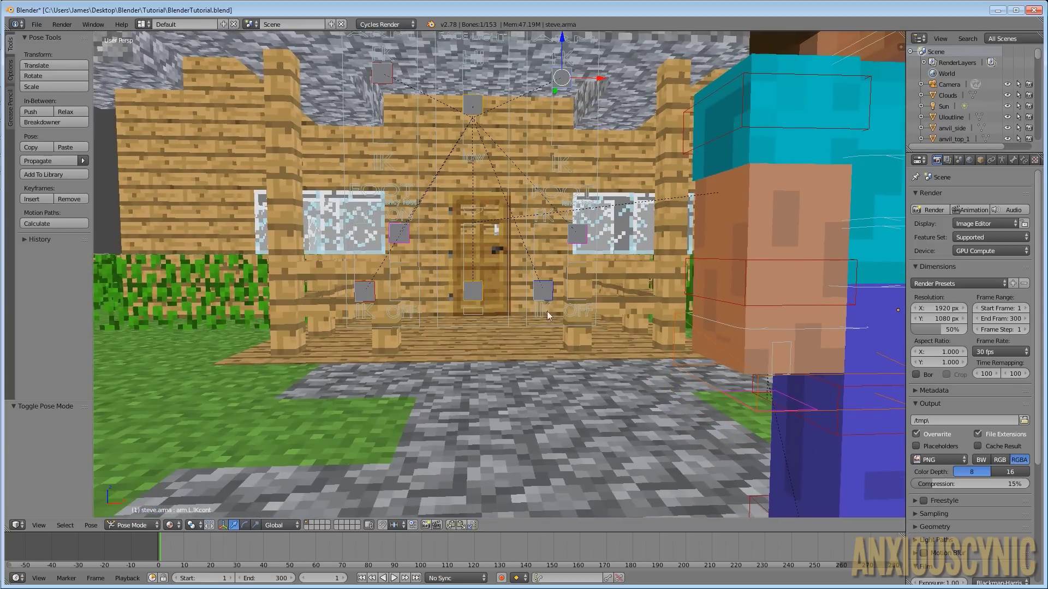
middle_click_drag(647, 155, 631, 217, "shift")
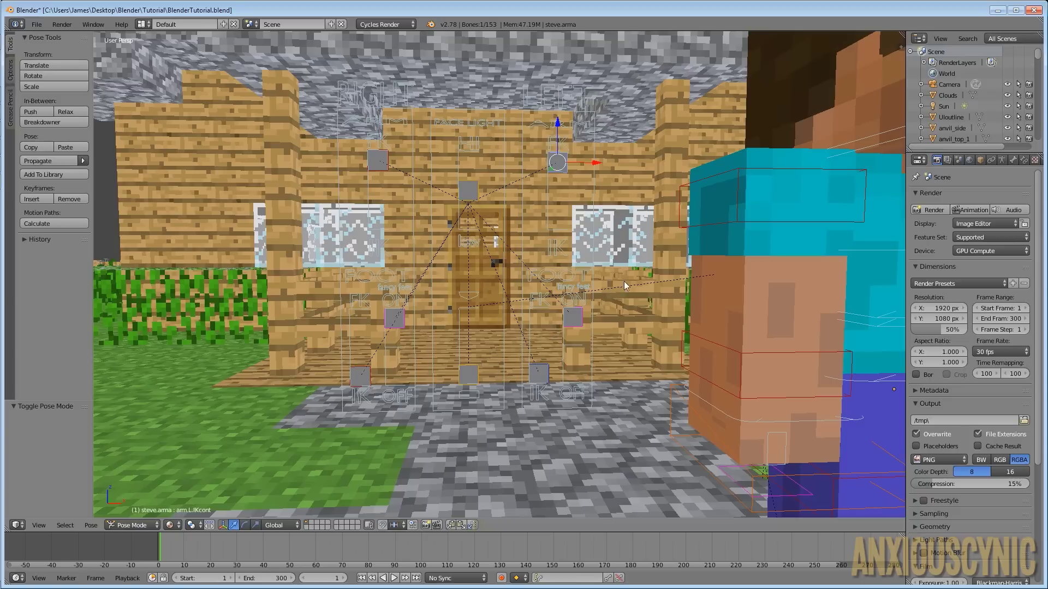
scroll(621, 287, "down", 10)
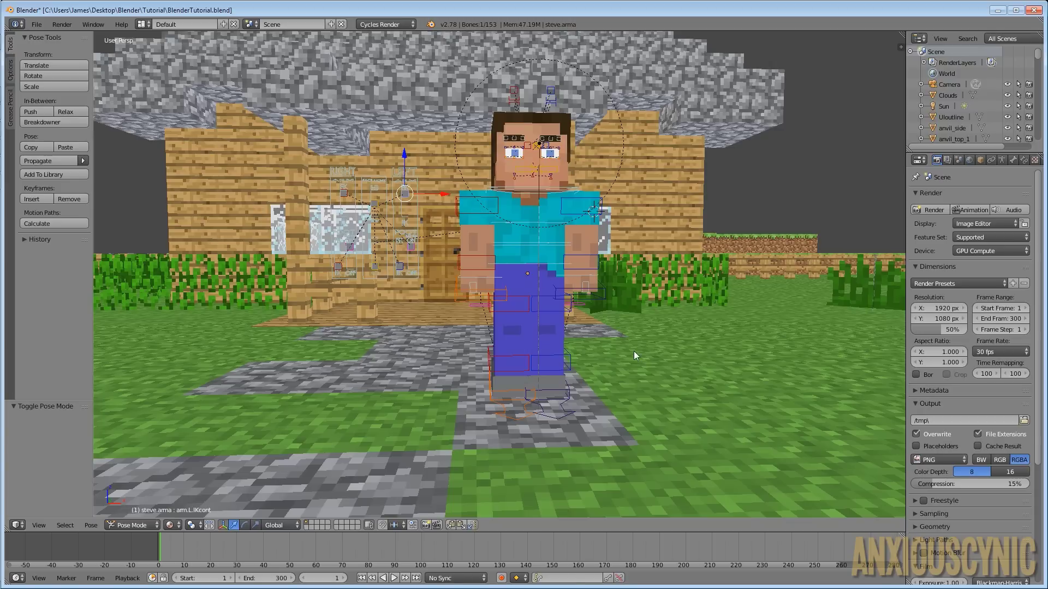
middle_click_drag(633, 323, 595, 346)
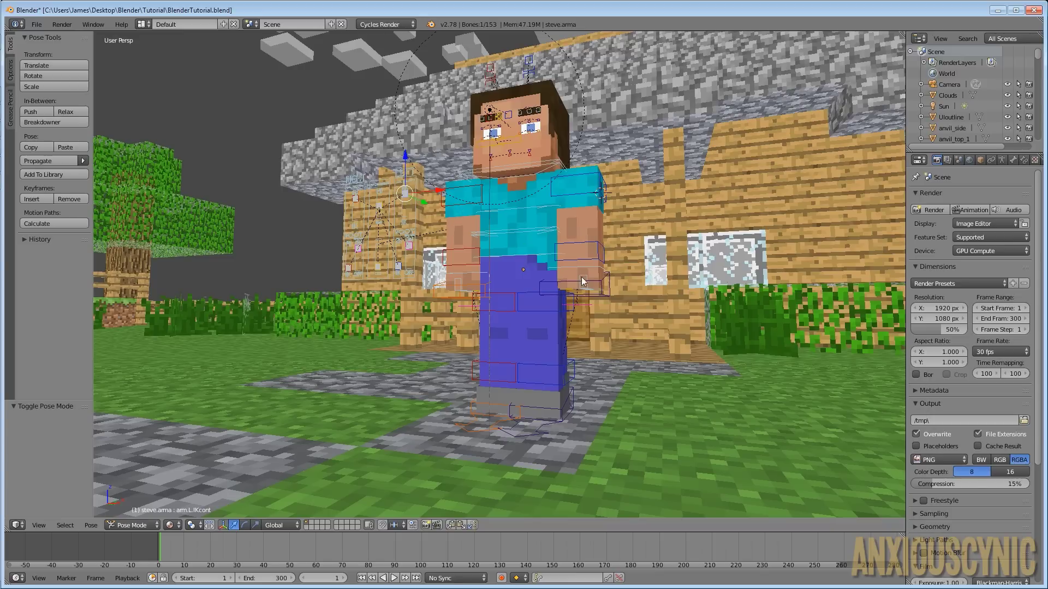
Select the BodyCenter bone and clear its pose location with Alt+G
right_click(542, 428)
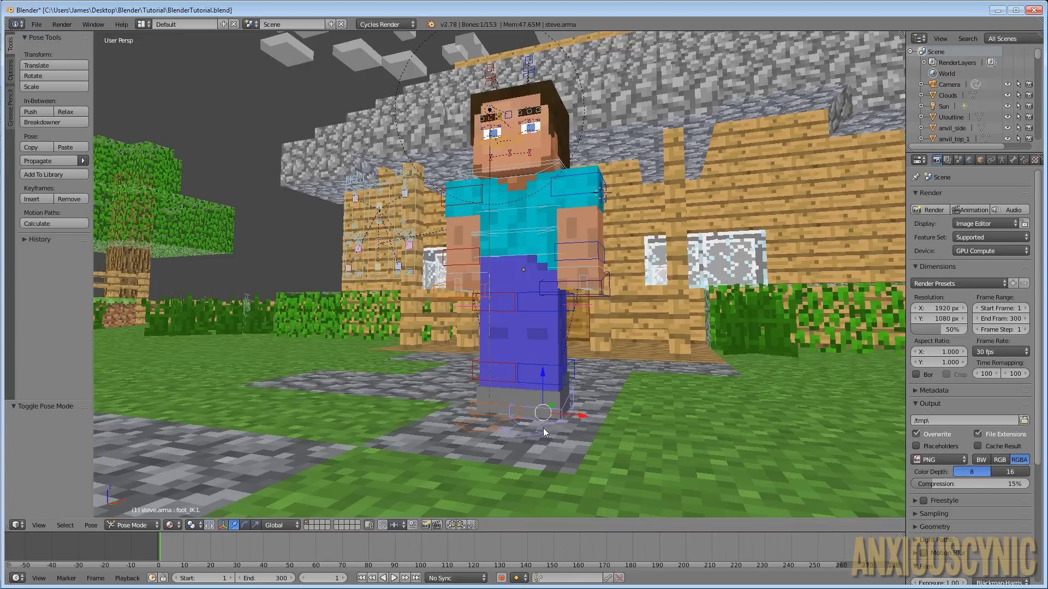
middle_click_drag(620, 391, 588, 402)
right_click(509, 231)
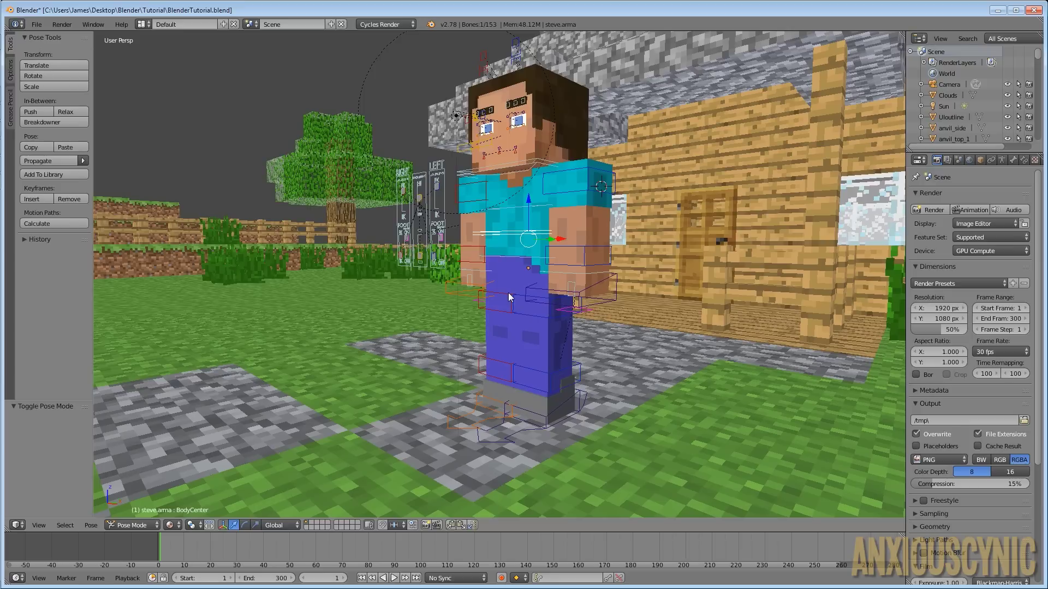
middle_click_drag(589, 302, 557, 303)
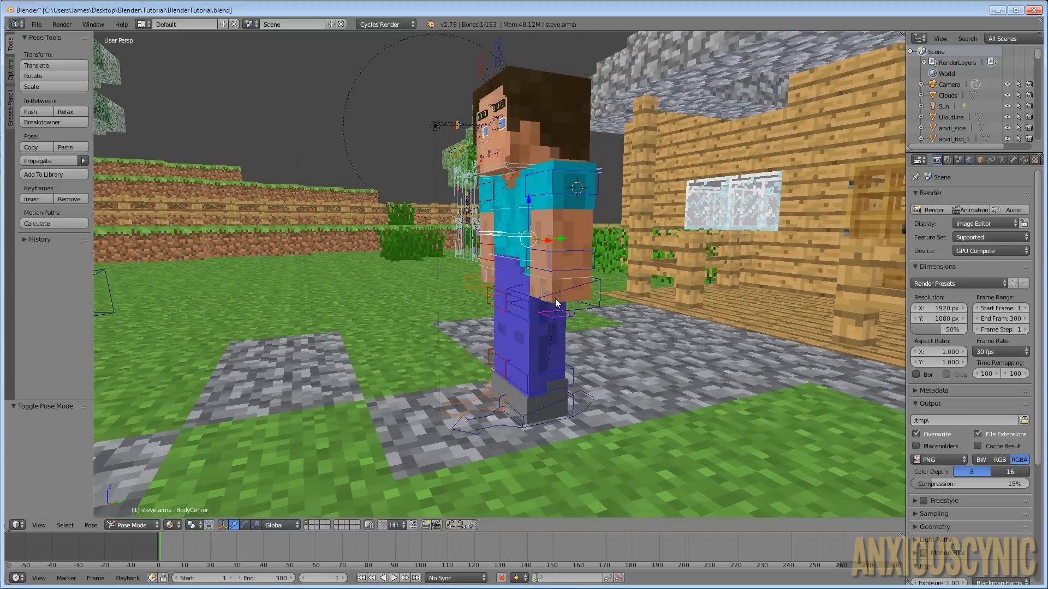
key("alt+g")
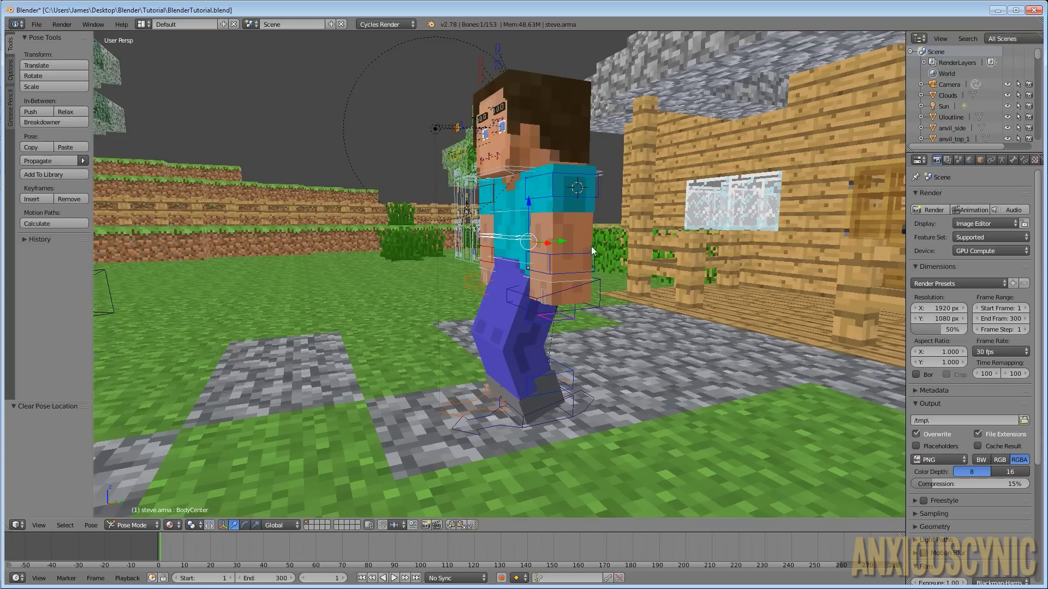
right_click(556, 197)
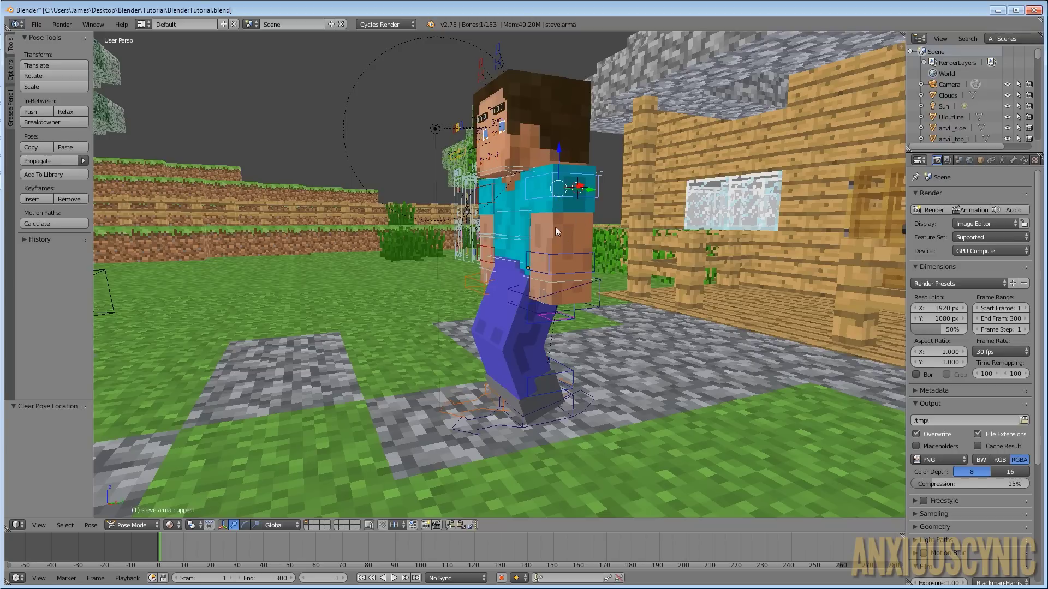
key("r")
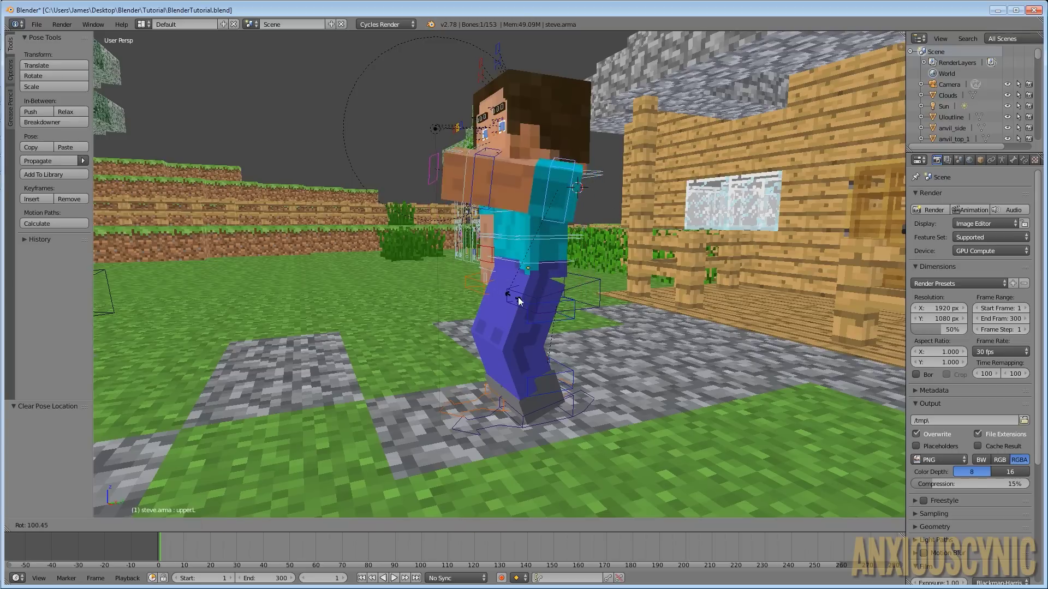
left_click(520, 315)
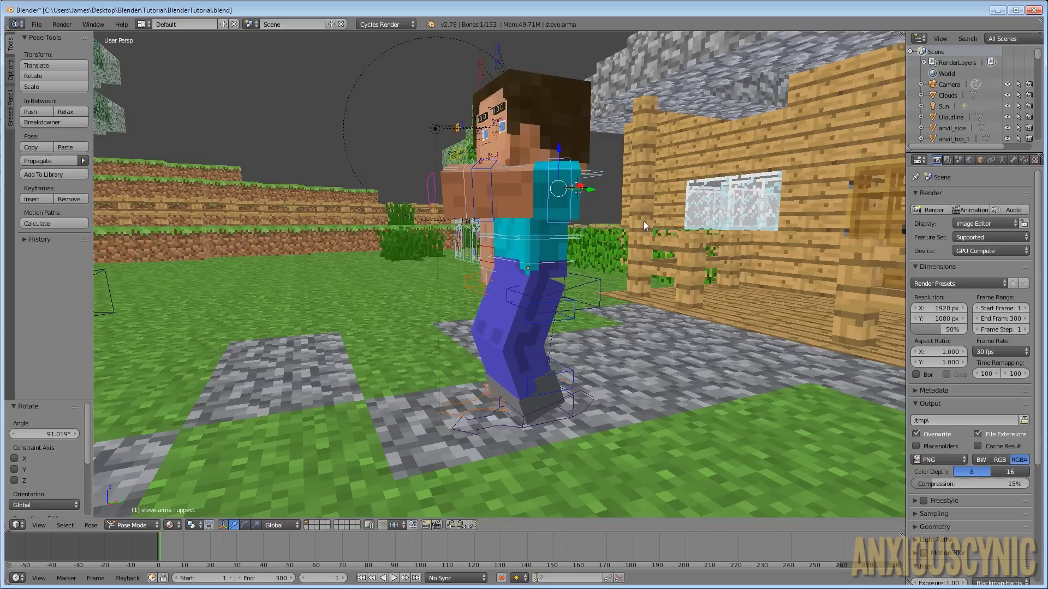
key("alt+r")
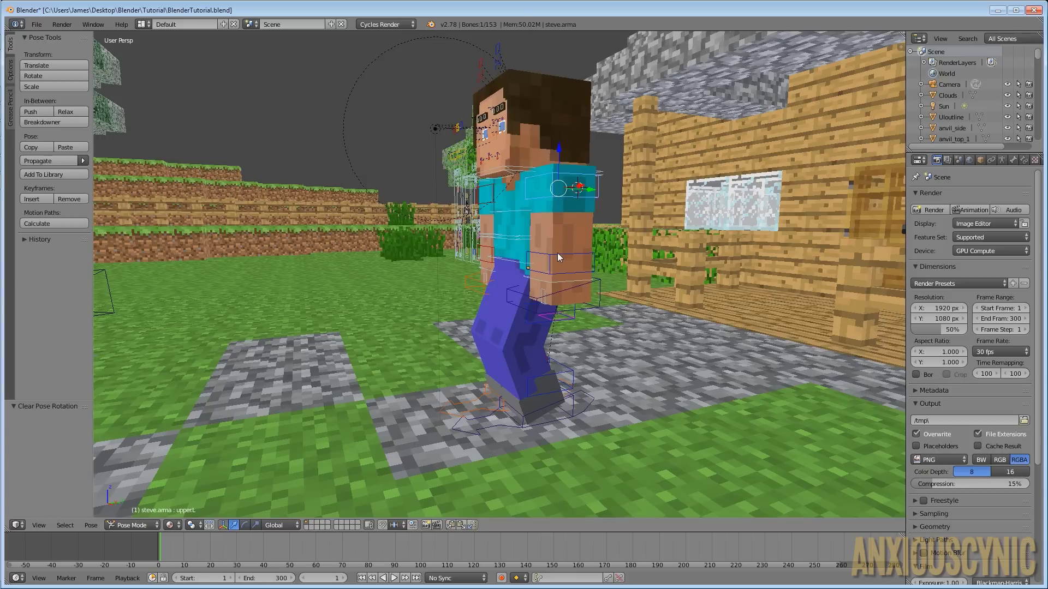
key("g")
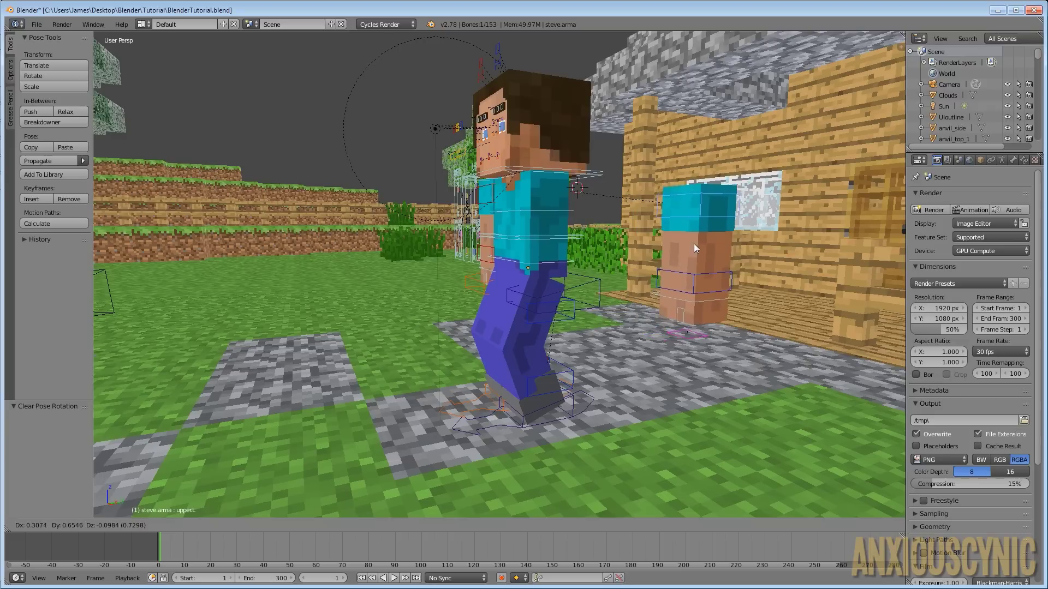
left_click(689, 246)
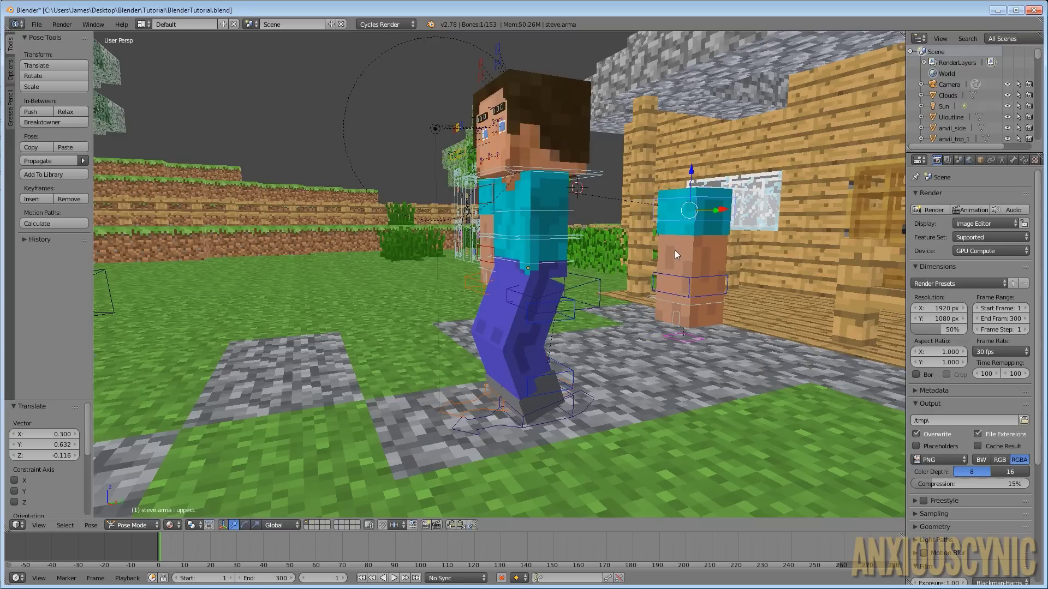
key("alt+g")
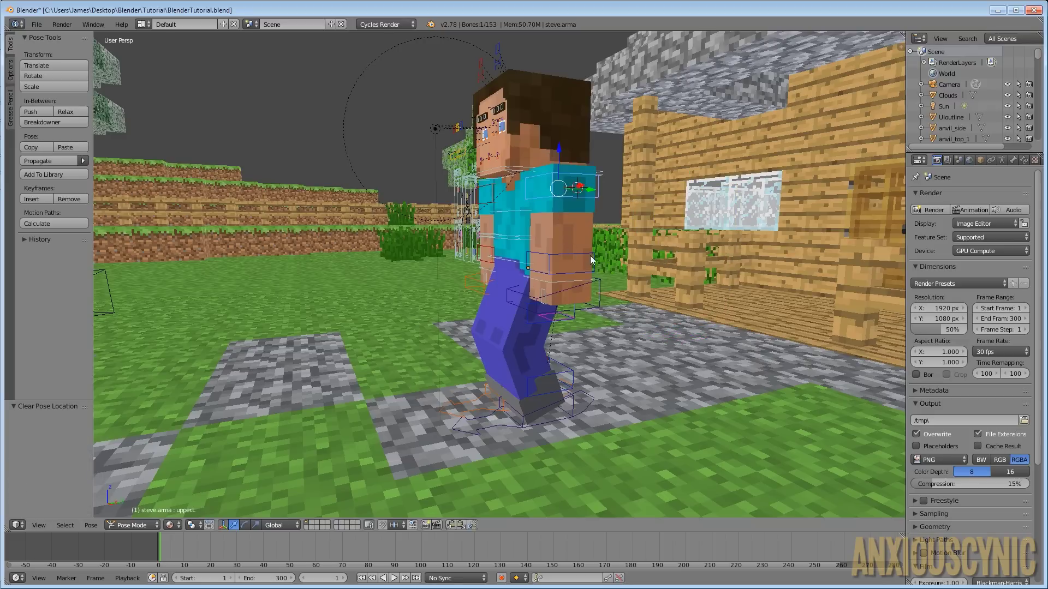
key("s")
left_click(646, 254)
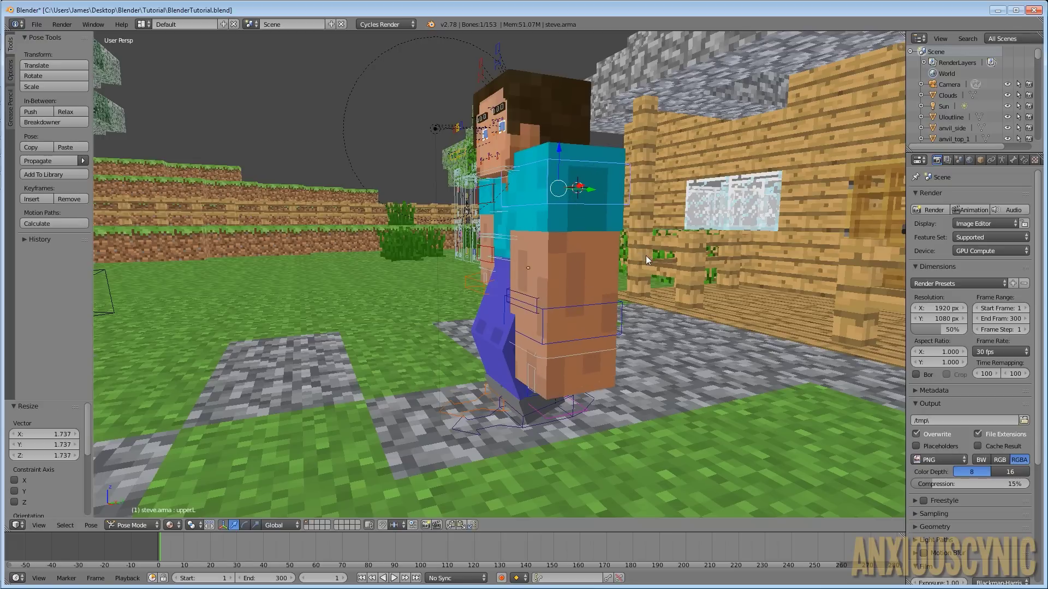
key("alt+s")
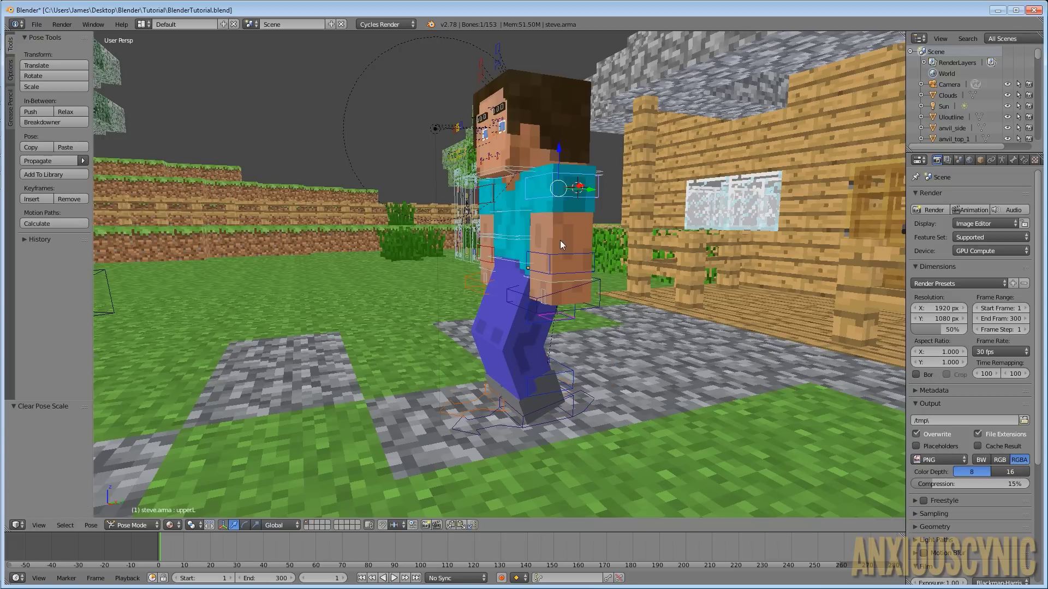
middle_click_drag(538, 248, 588, 262)
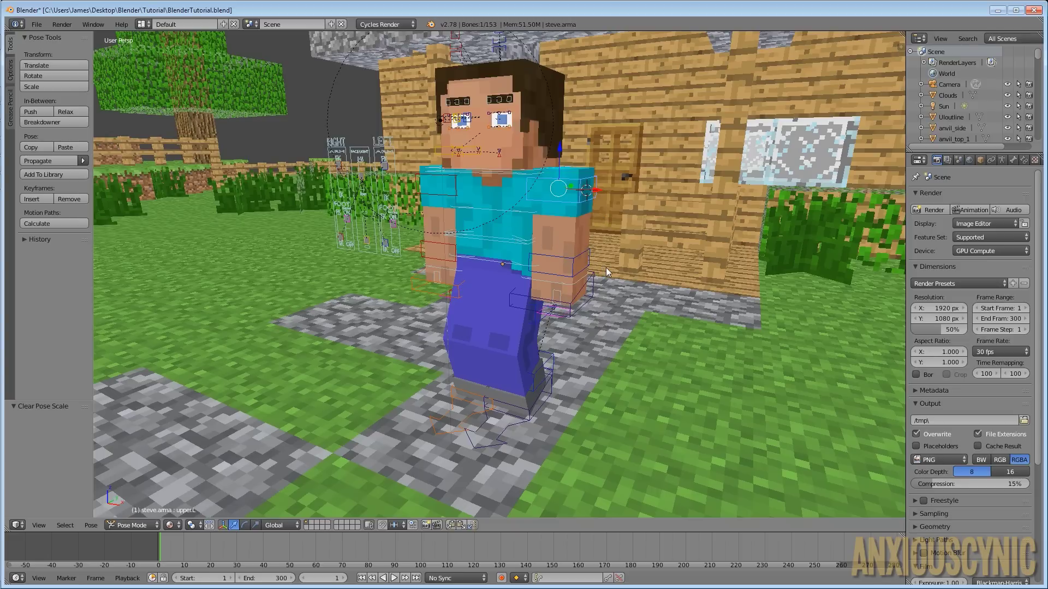
Select BodyCenter, cancel two trial moves, orbit front-on, and select arm.L.IKcont
middle_click_drag(606, 267, 503, 257)
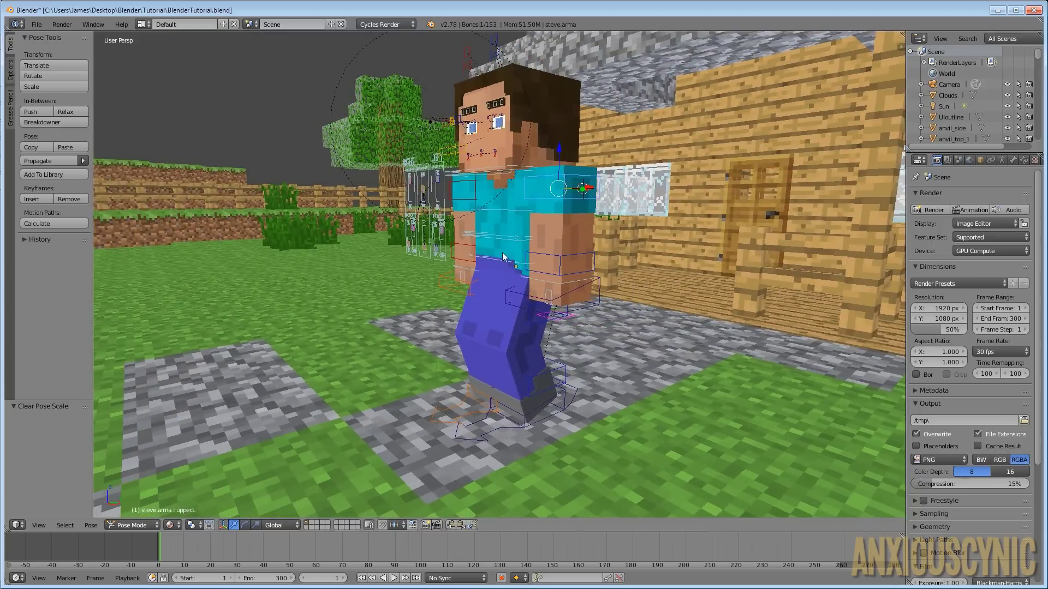
middle_click_drag(598, 303, 544, 277)
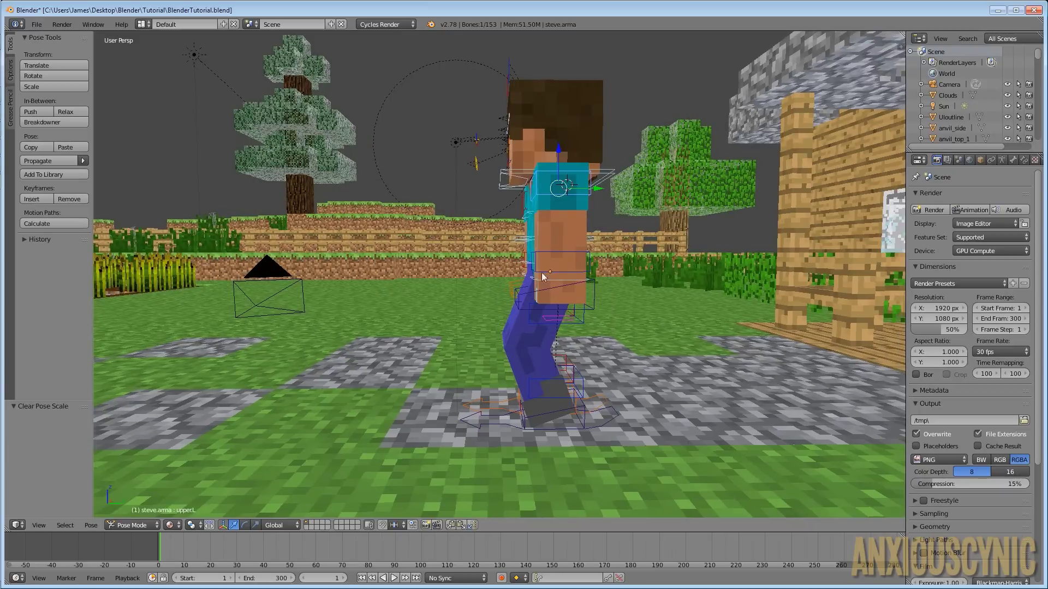
right_click(522, 247)
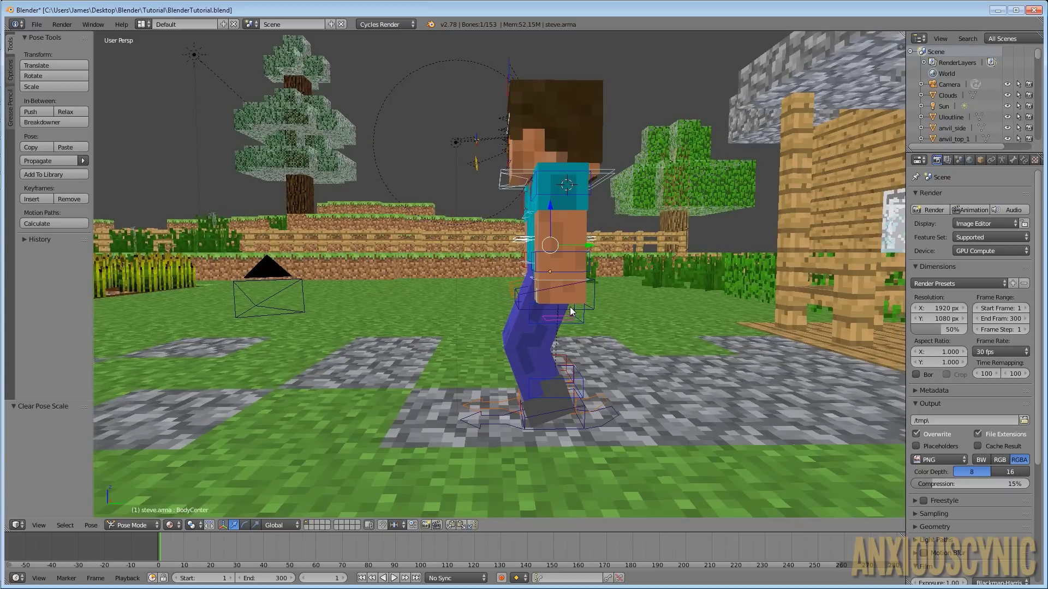
key("g")
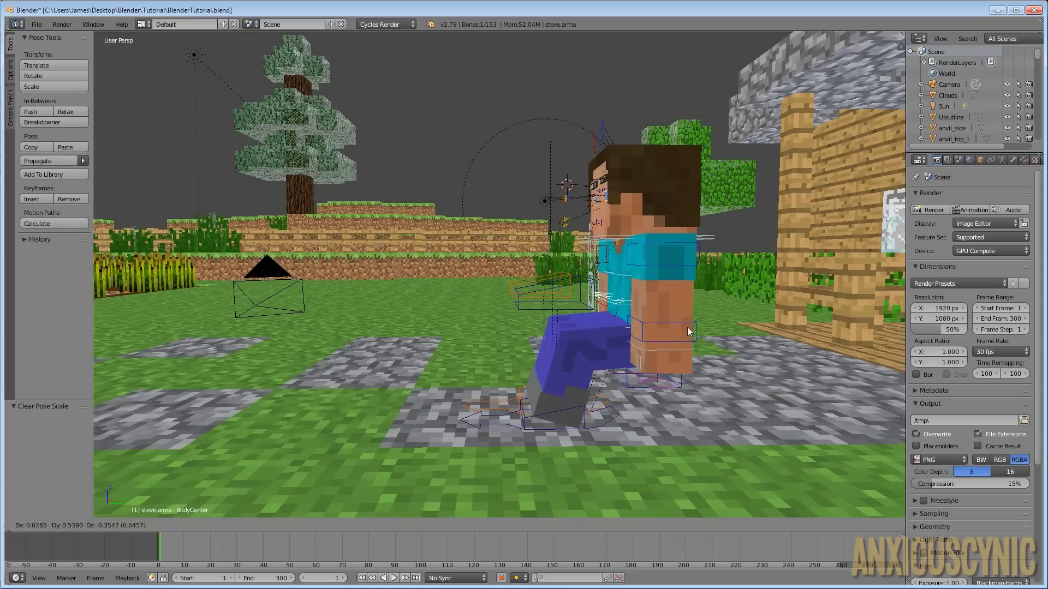
right_click(608, 272)
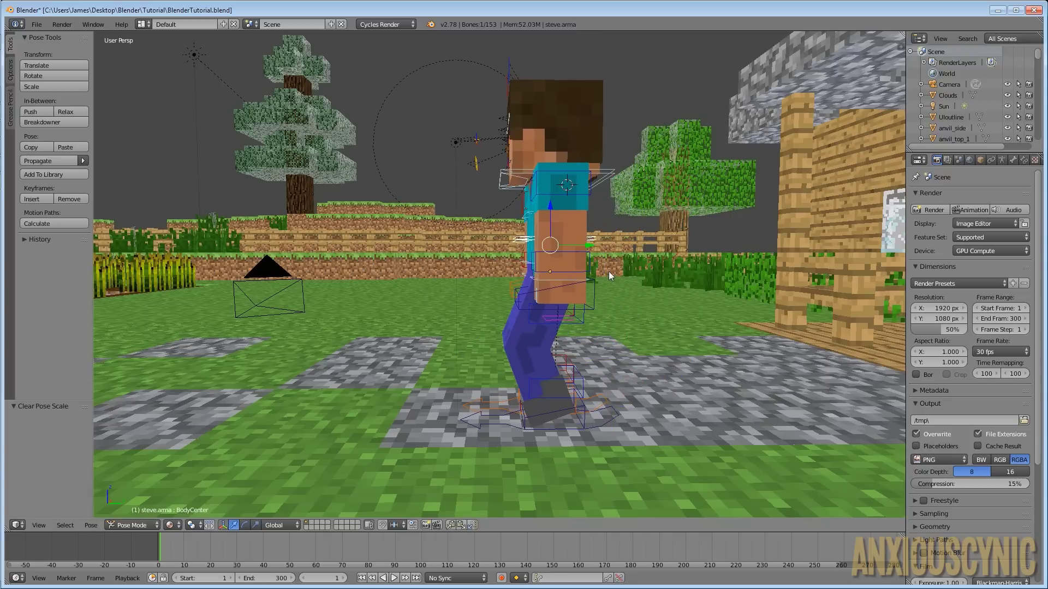
key("g")
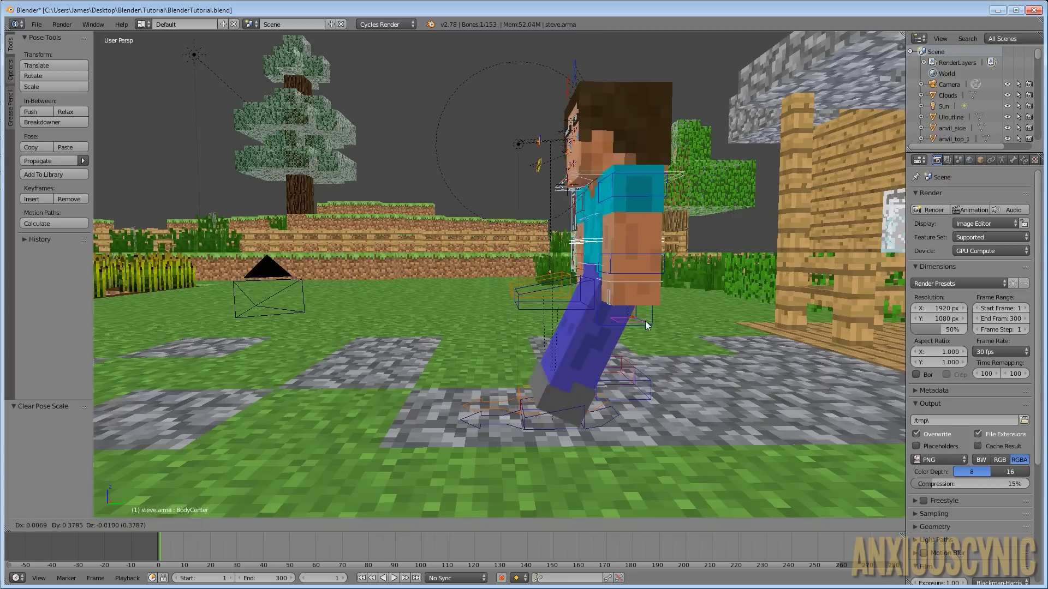
right_click(595, 350)
middle_click_drag(593, 350, 479, 262)
right_click(413, 187)
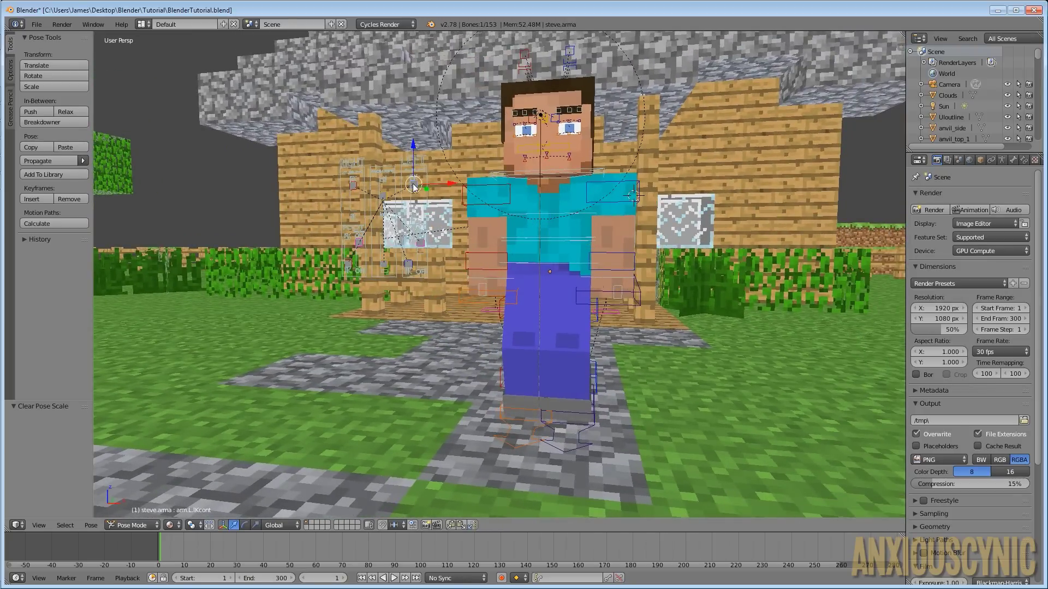
Lower arm.L.IKcont, try and cancel a BodyCenter move, then raise the IK control back up
key("g")
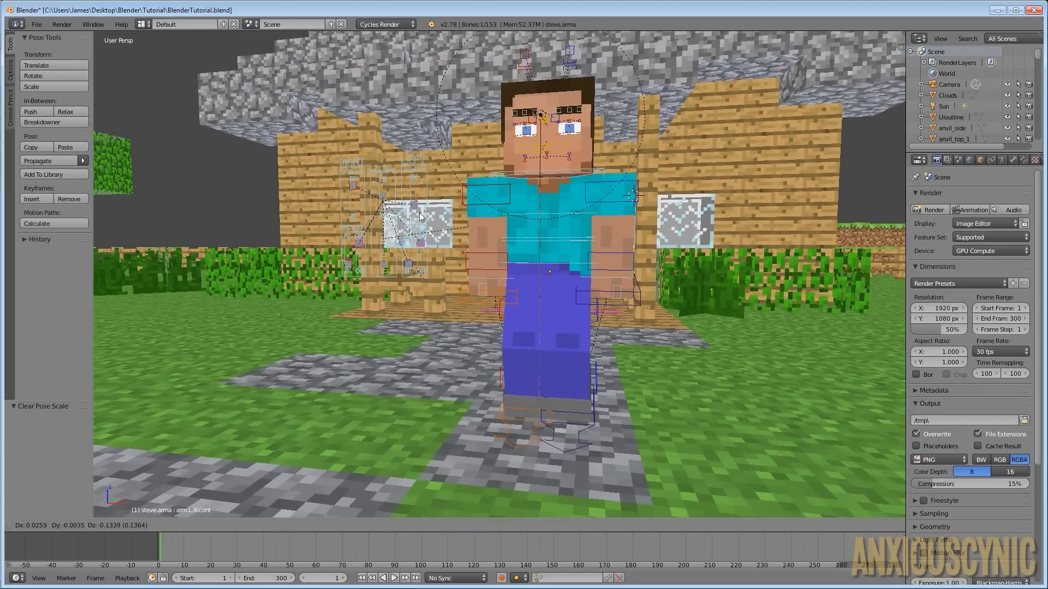
left_click(422, 225)
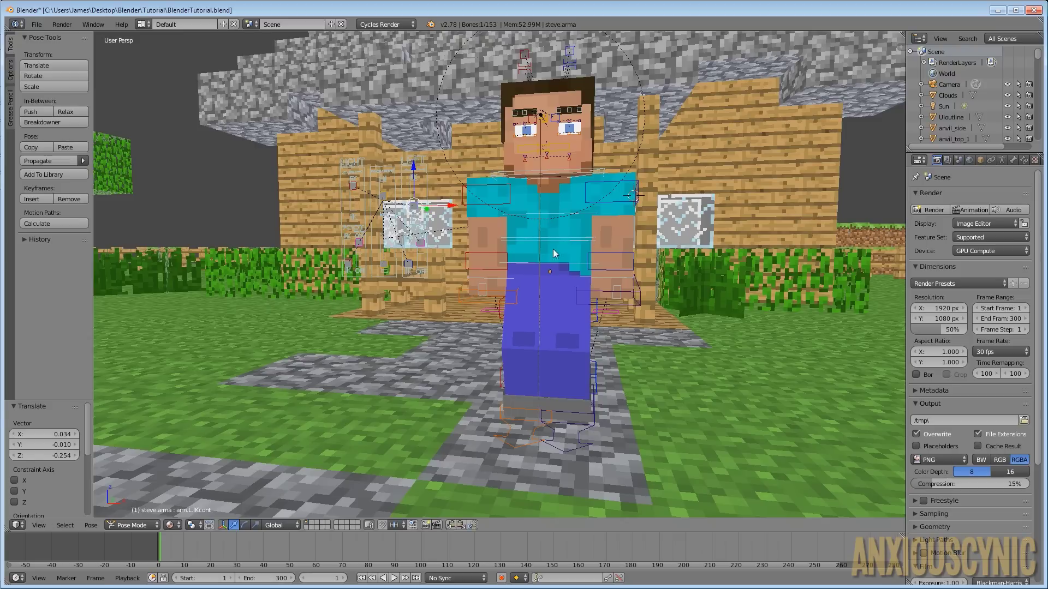
right_click(552, 248)
key("g")
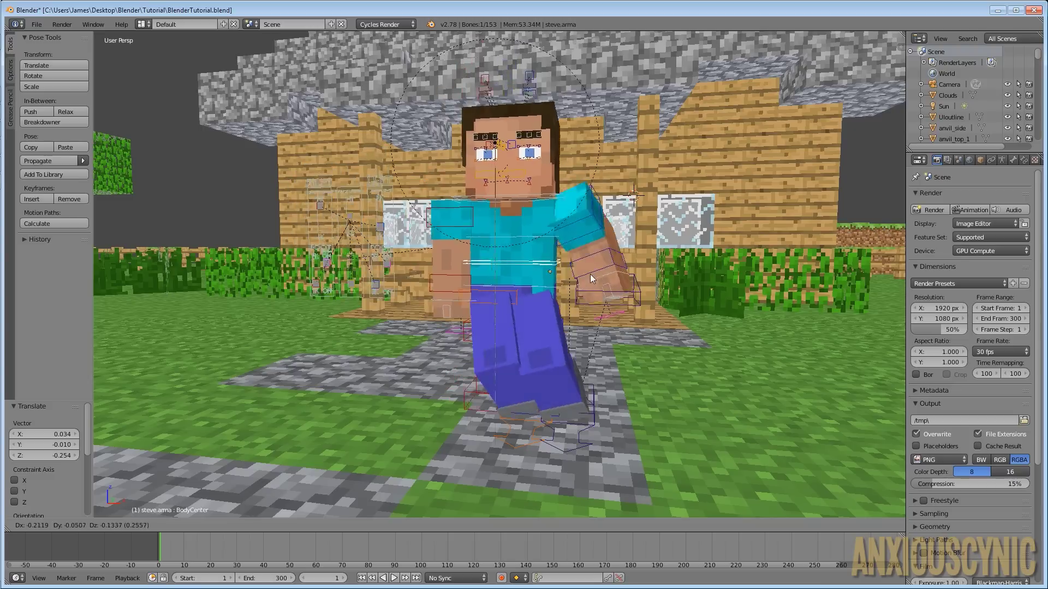
right_click(590, 274)
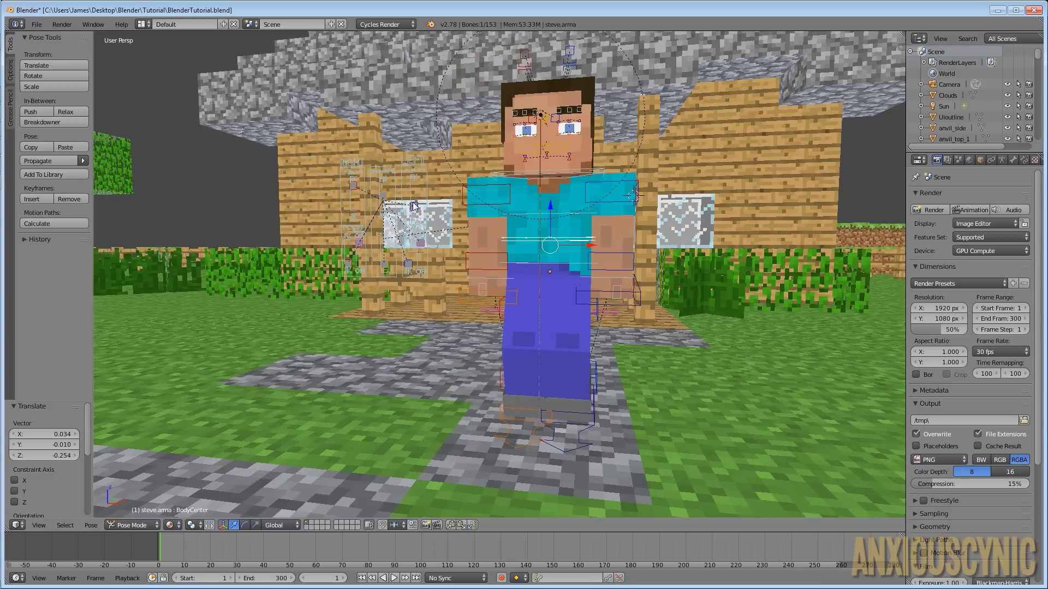
right_click(414, 206)
key("g")
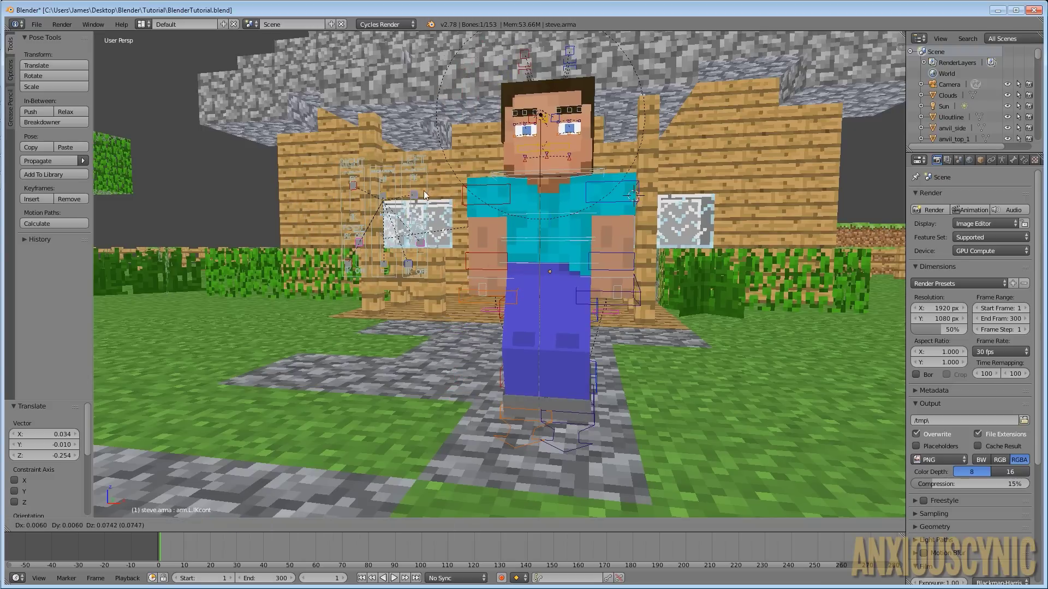
left_click(421, 170)
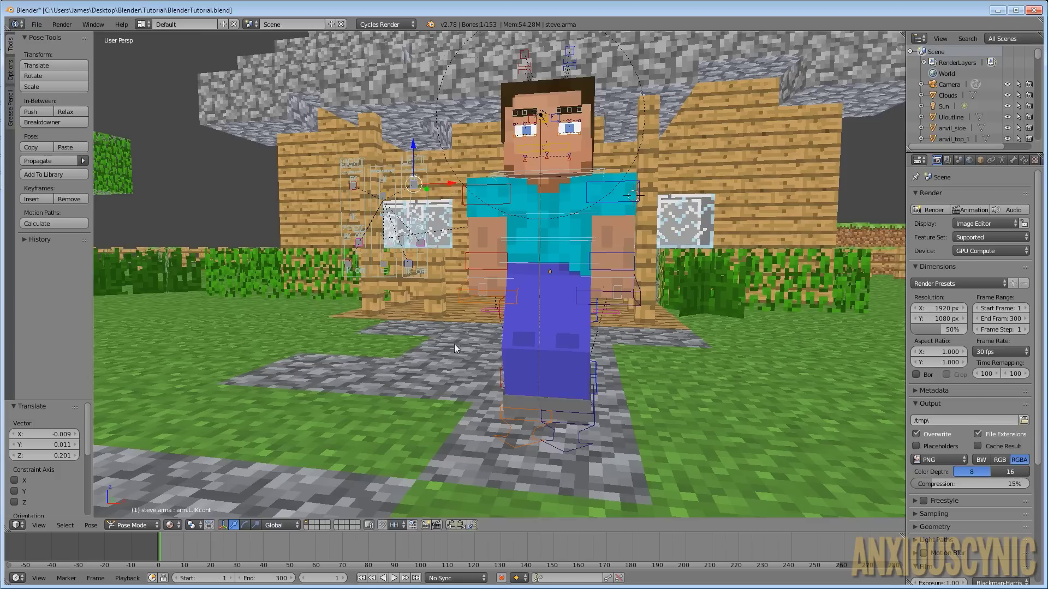
left_click(223, 526)
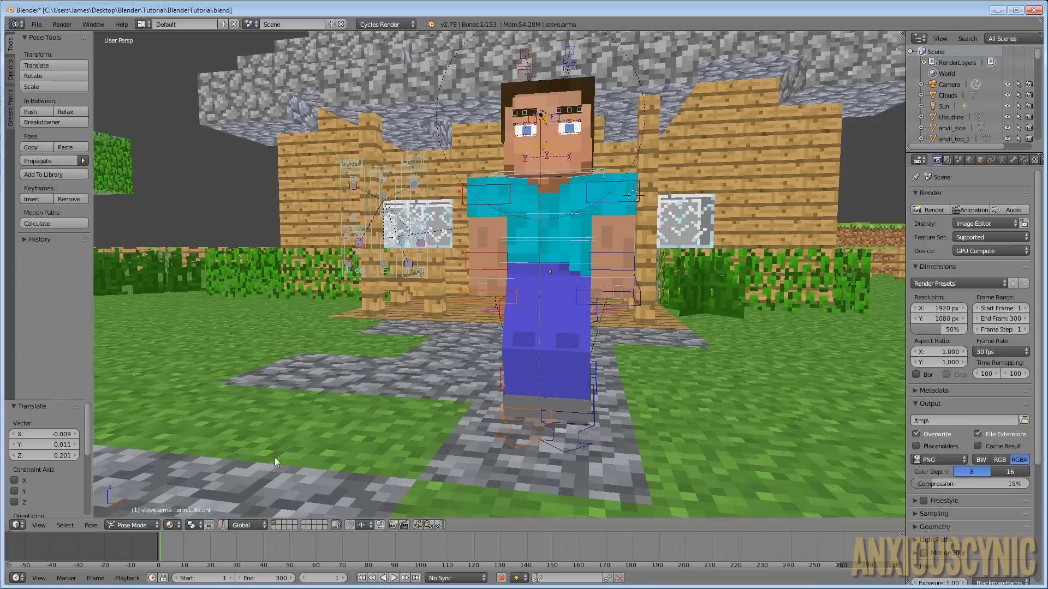
left_click(222, 526)
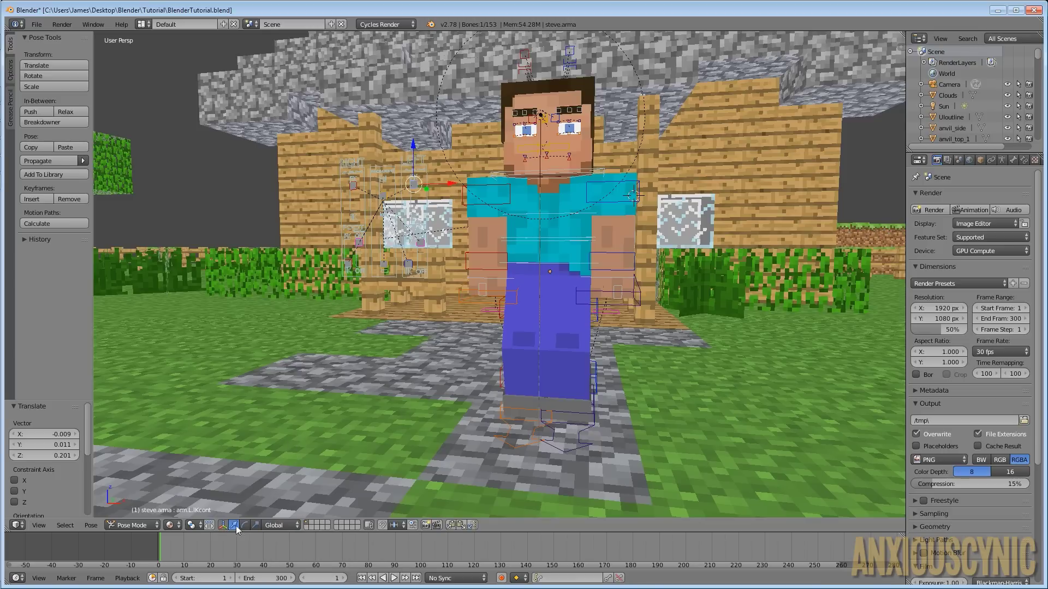
right_click(621, 183)
left_click(245, 525)
middle_click_drag(744, 209, 667, 223)
mouse_move(583, 173)
left_mouse_down()
mouse_move(627, 156)
mouse_move(616, 152)
mouse_move(580, 204)
mouse_move(586, 162)
left_mouse_up()
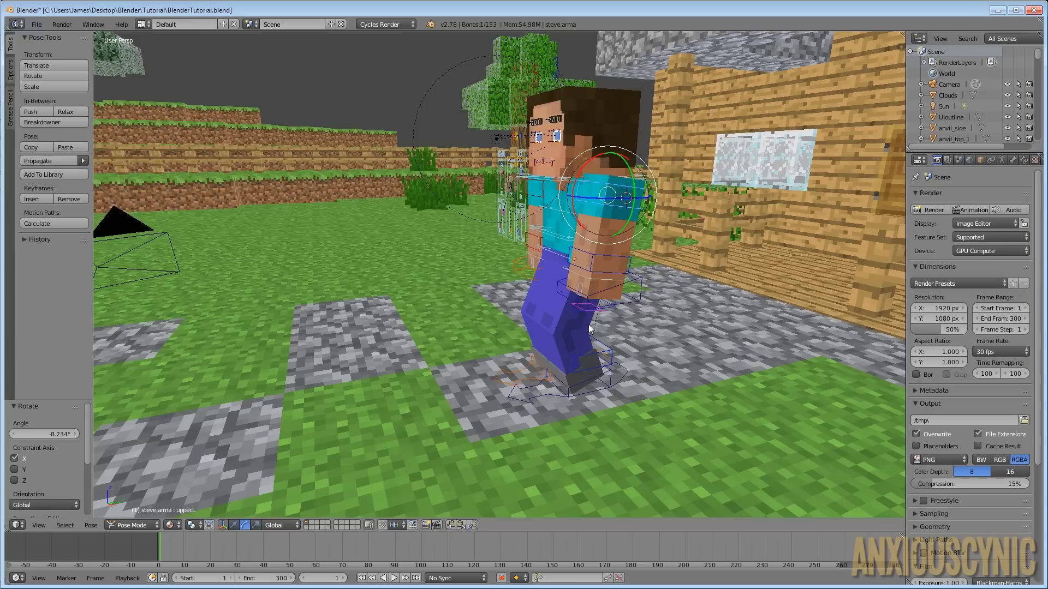
key("alt+r")
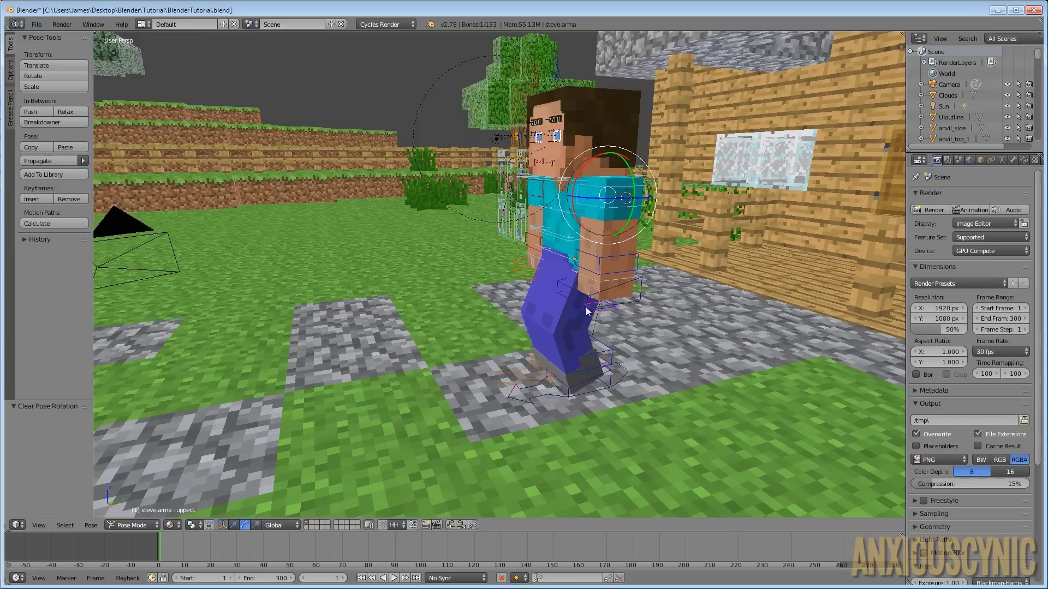
left_click(255, 525)
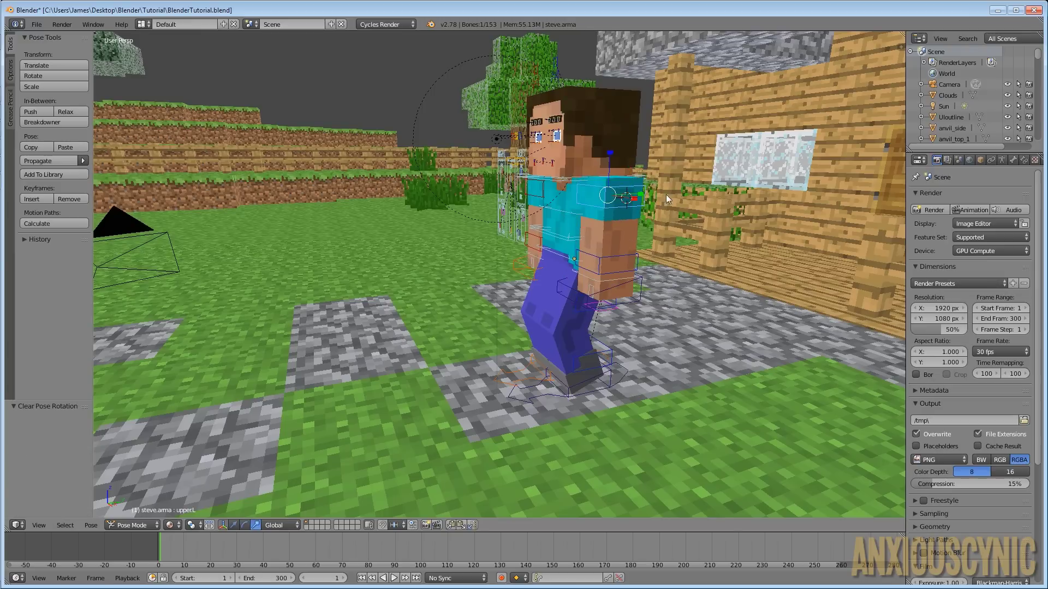
mouse_move(612, 159)
left_mouse_down()
mouse_move(611, 137)
mouse_move(615, 162)
left_mouse_up()
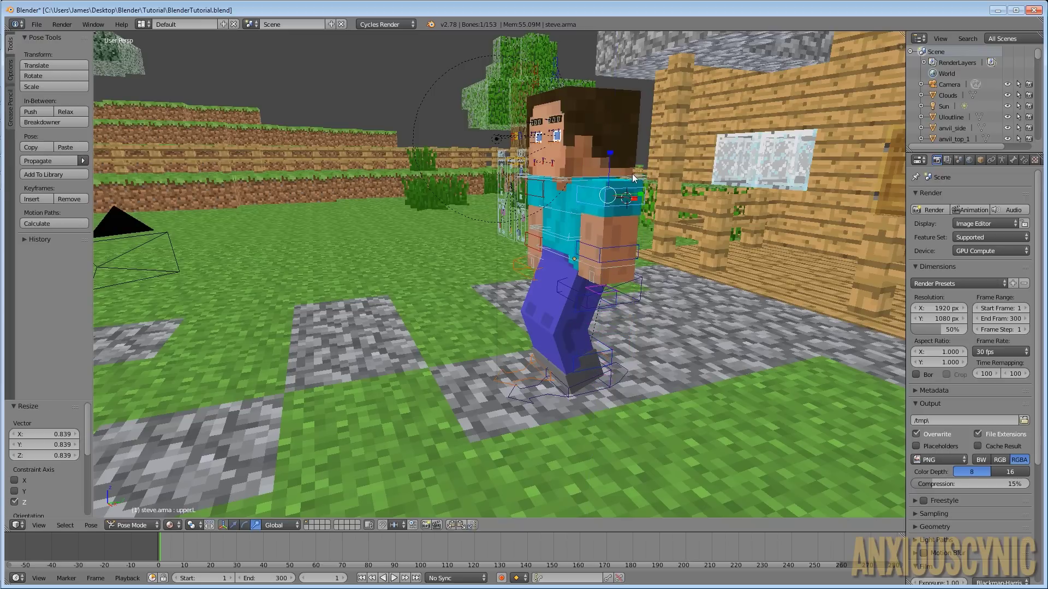
key("ctrl+z")
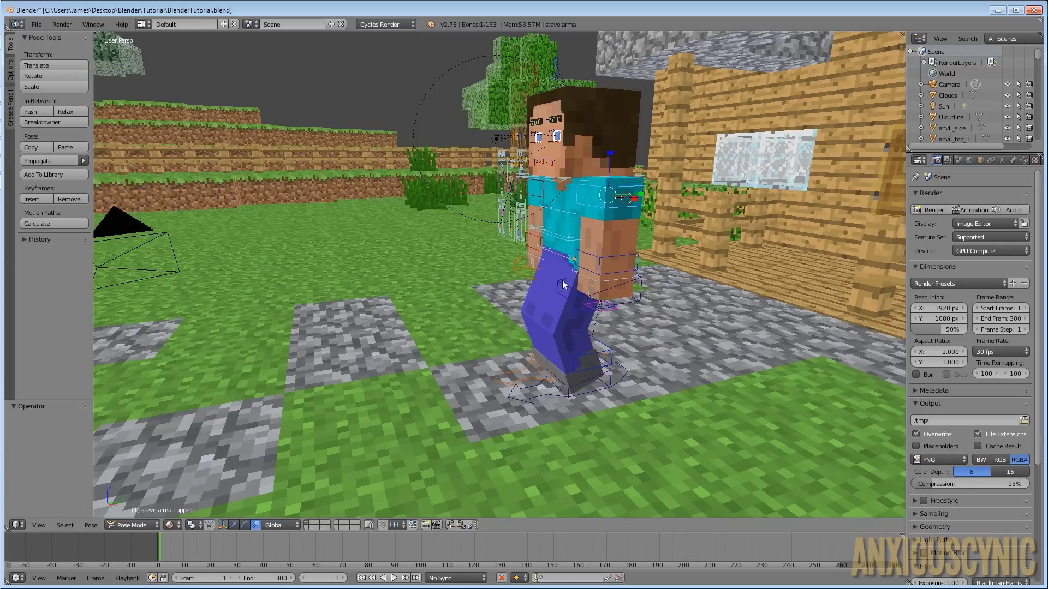
middle_click_drag(564, 283, 656, 274)
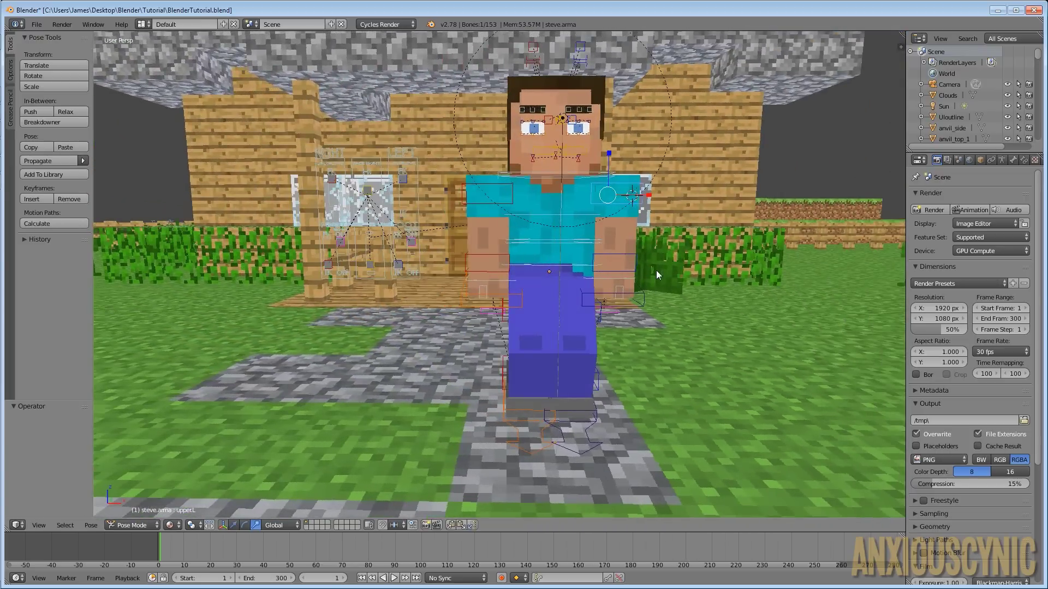
Select the mouth.cont bone, then zoom and orbit in close around Steve's face
left_click(234, 526)
middle_click_drag(686, 161, 664, 191)
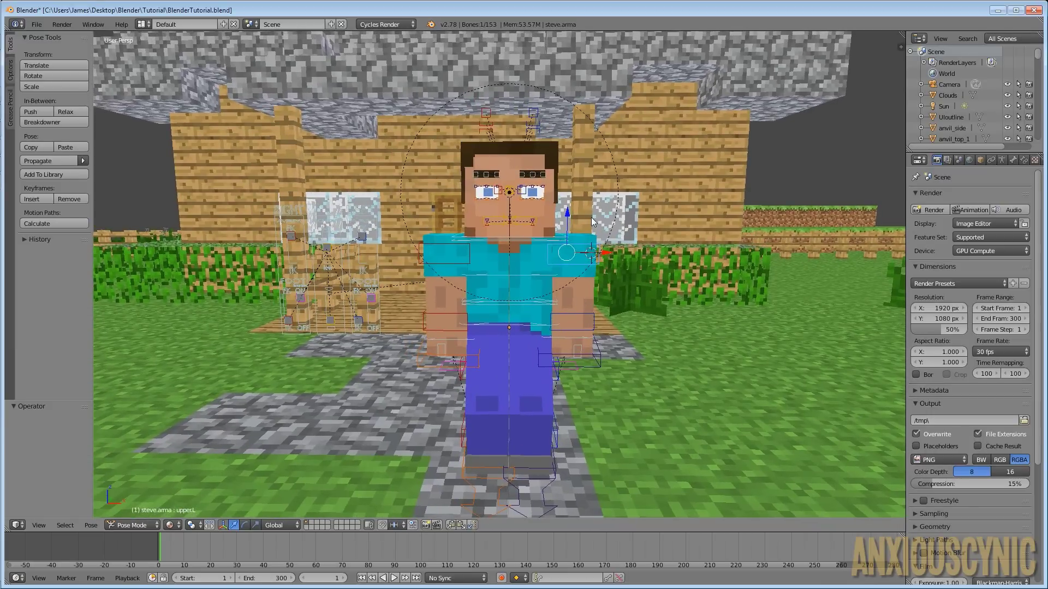
scroll(591, 217, "up", 2)
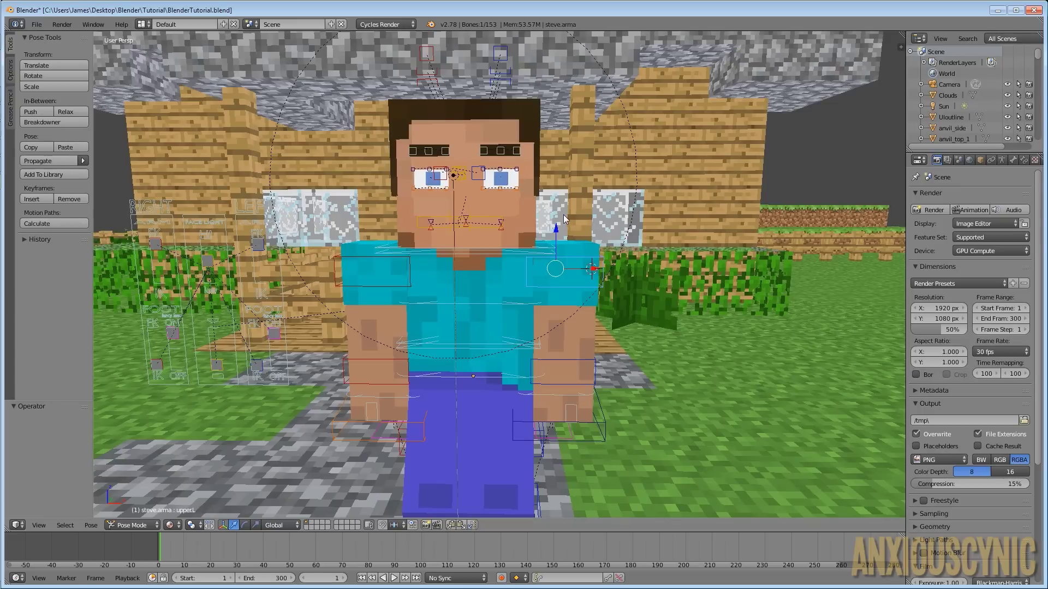
right_click(486, 216)
scroll(486, 224, "up", 5)
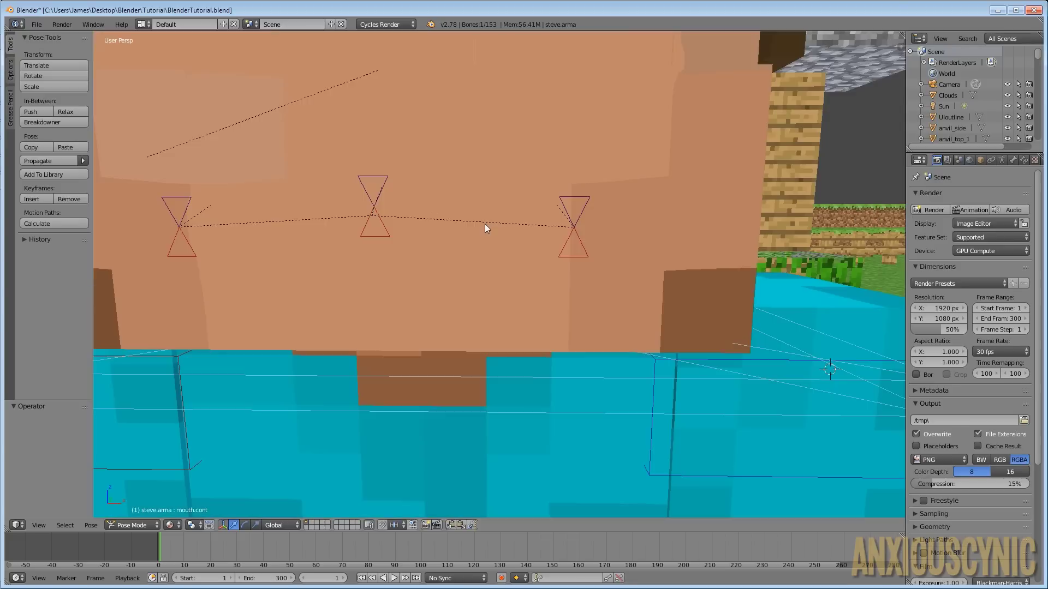
scroll(485, 224, "down", 3)
middle_click_drag(472, 205, 552, 216)
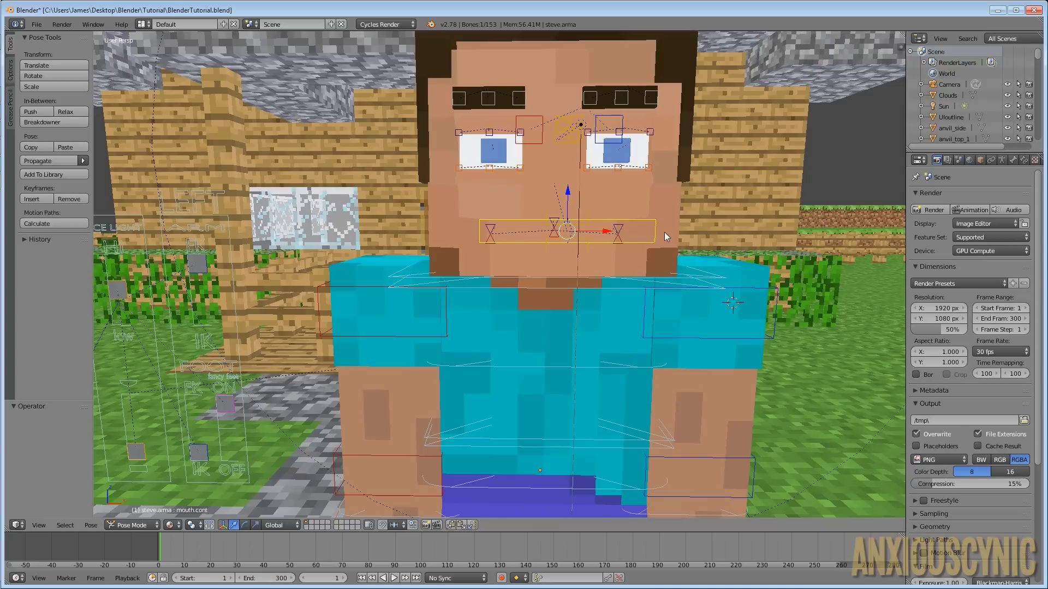
Try and cancel a mouth.cont move, then raise the mouthshape.cont control from the rig panel
key("g")
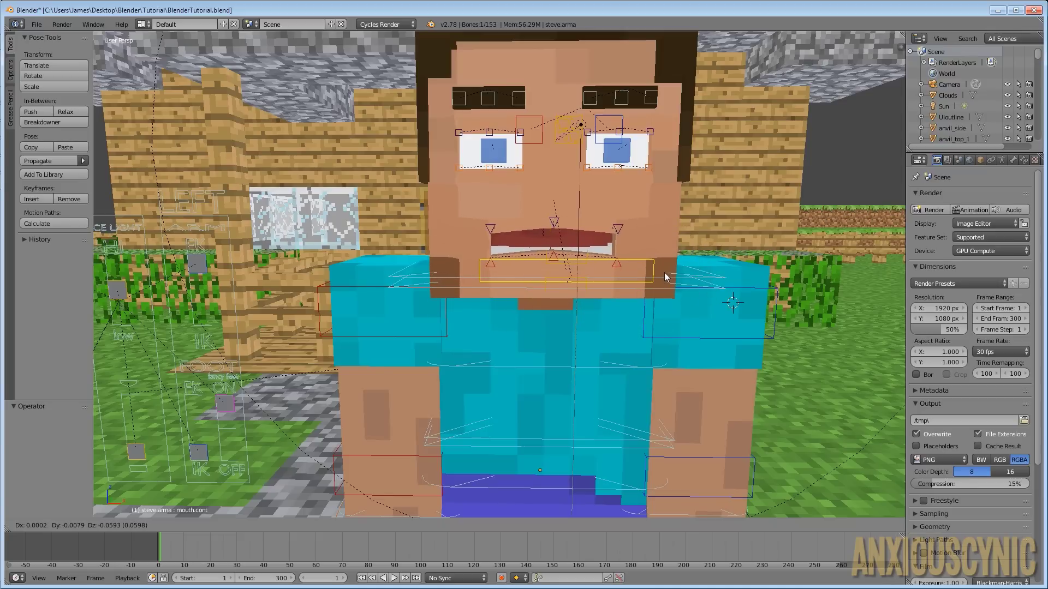
key("Escape")
middle_click_drag(447, 301, 281, 383)
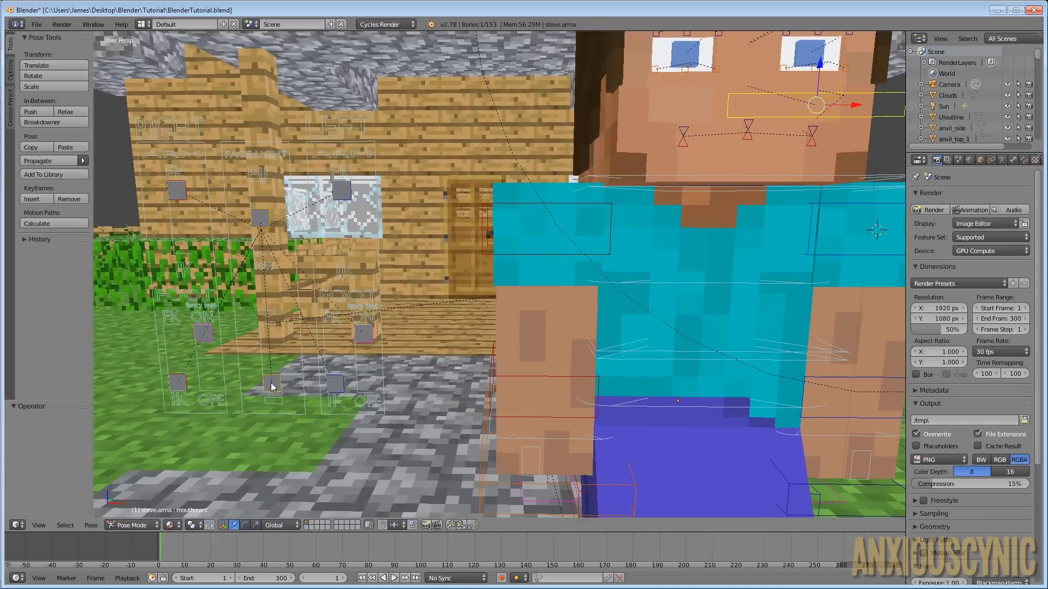
left_click(272, 385)
key("g")
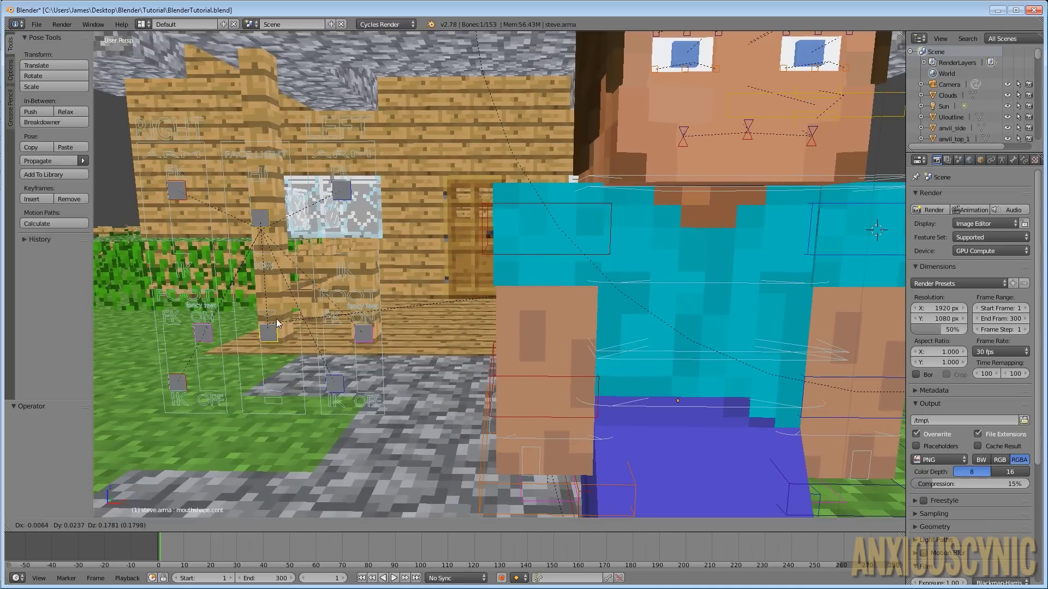
left_click(274, 327)
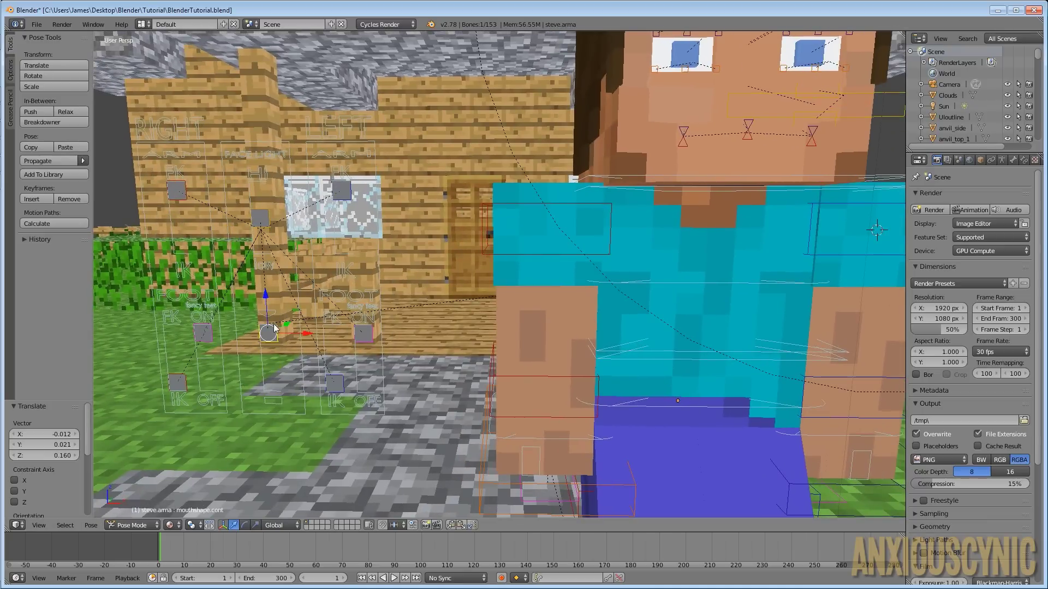
Pull the mouth.cont control down to open Steve's mouth
left_click(748, 96)
middle_click_drag(765, 138, 725, 155)
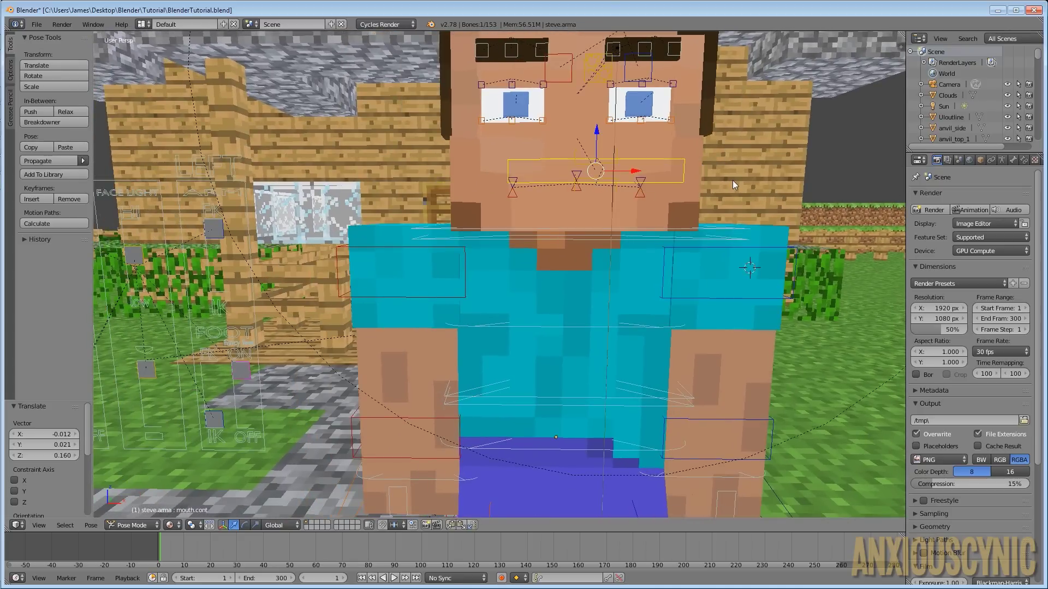
key("g")
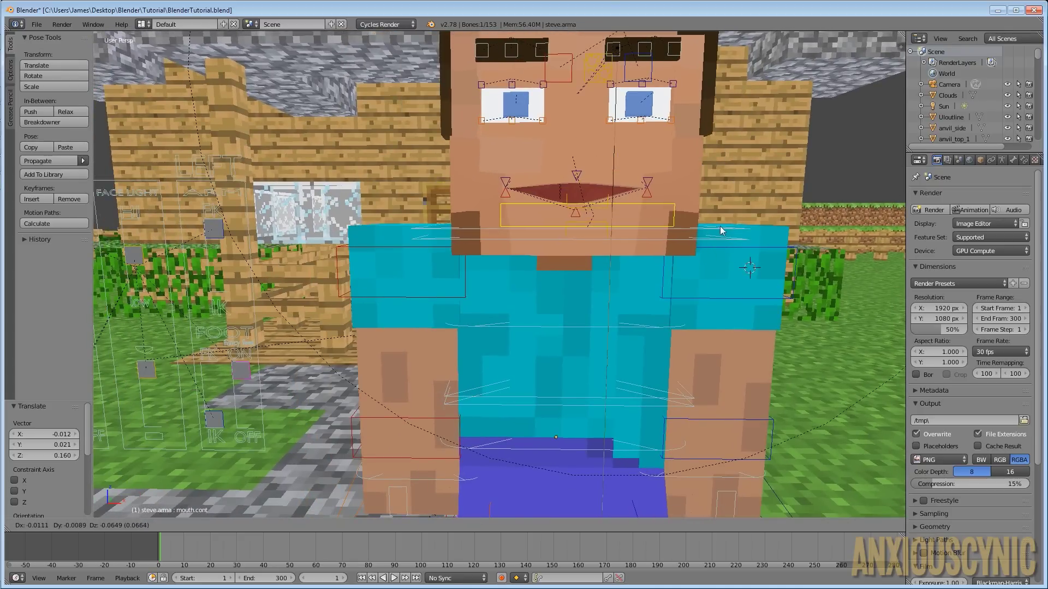
left_click(721, 231)
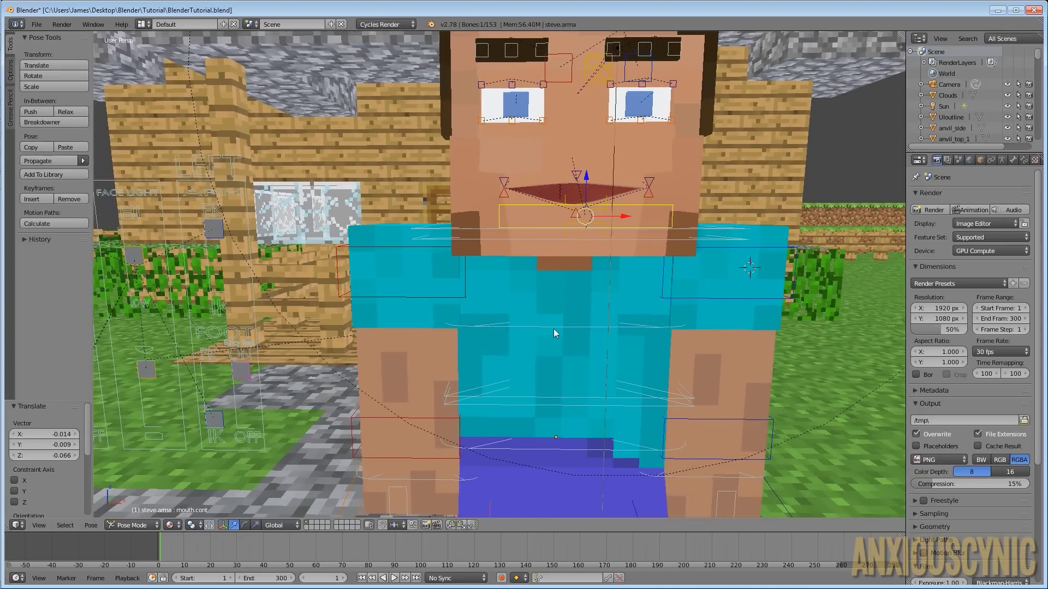
Lower, raise, then lower again the mouthshape.cont control, leaving the mouth hanging open
right_click(153, 376)
key("g")
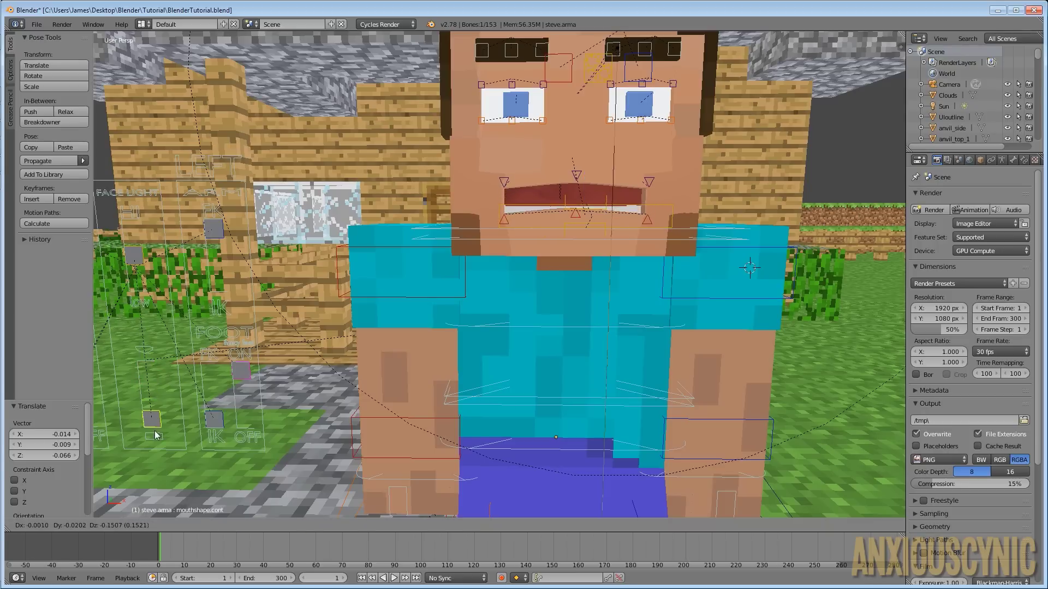
left_click(154, 436)
key("g")
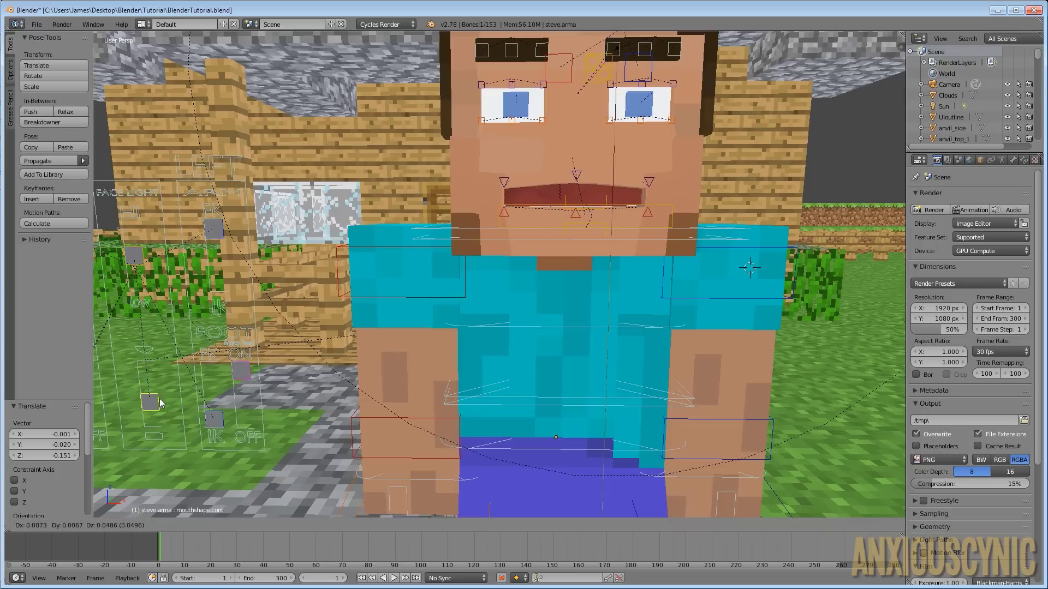
left_click(162, 397)
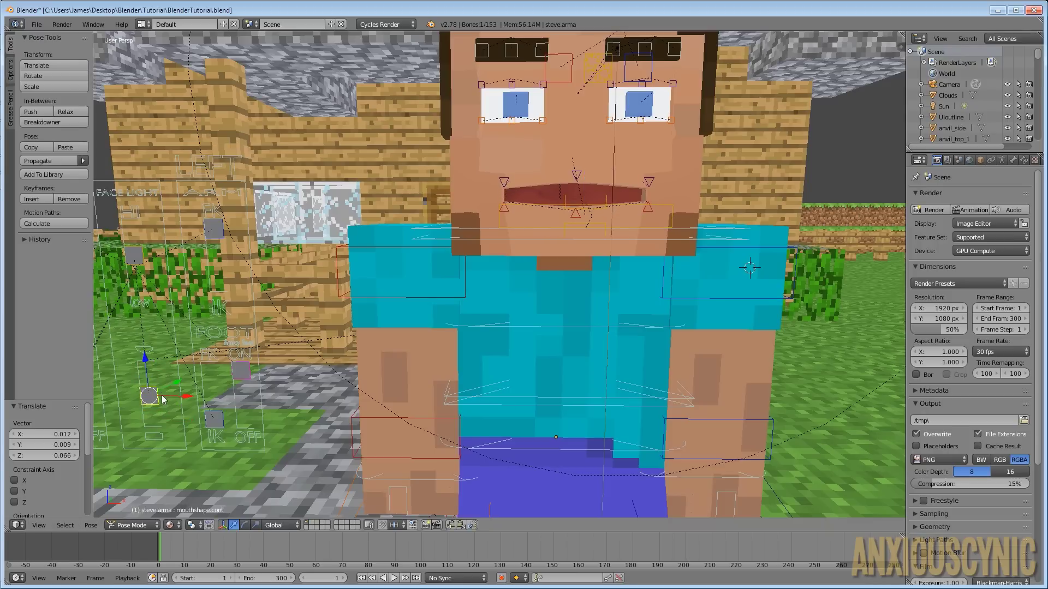
key("g")
left_click(161, 430)
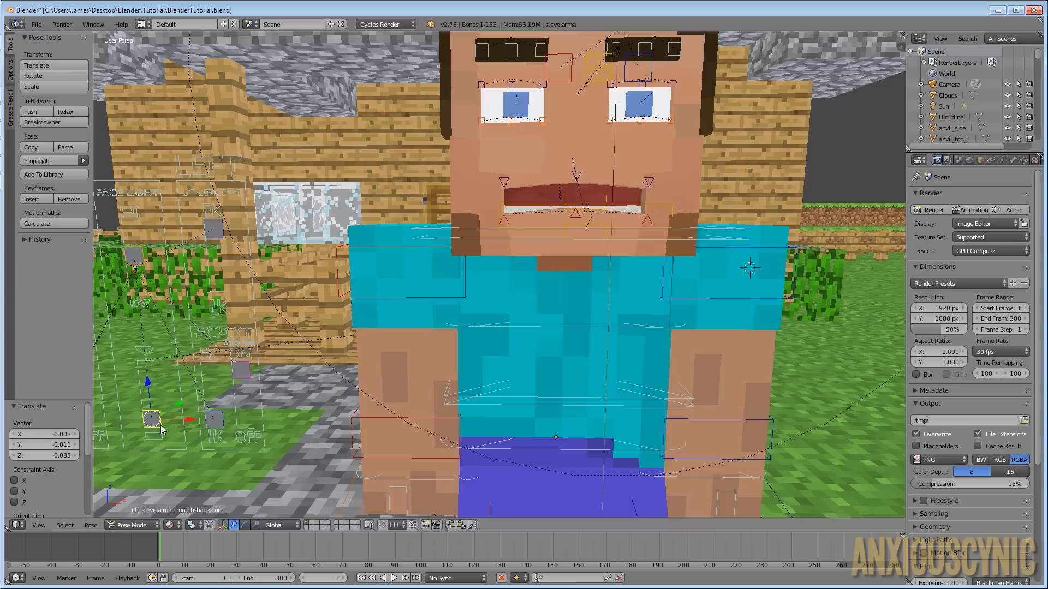
right_click(672, 204)
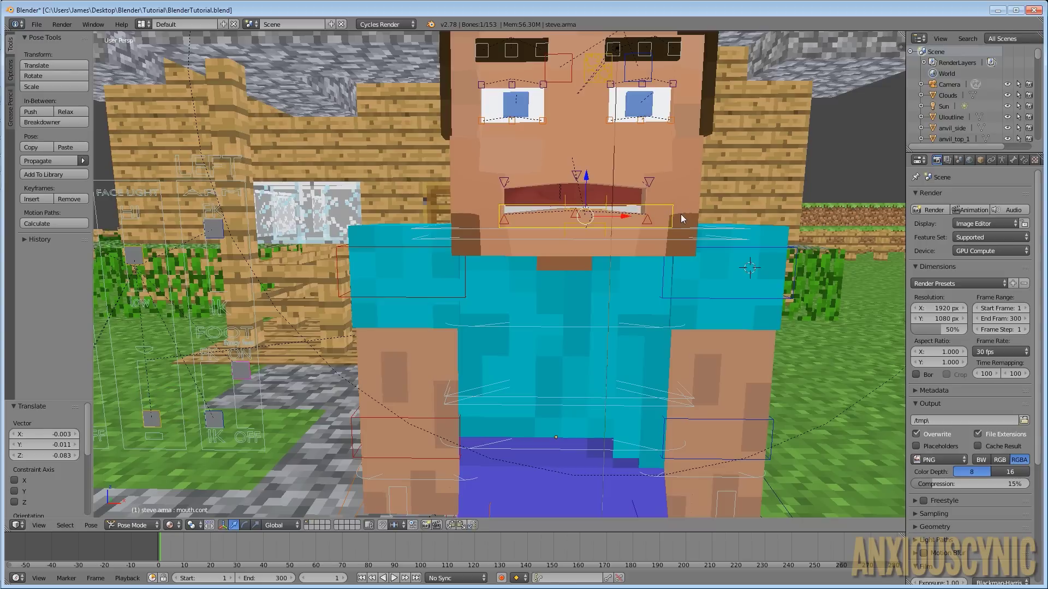
Reposition mouth.cont slightly, scale it wider to 1.313, and tilt it
key("g")
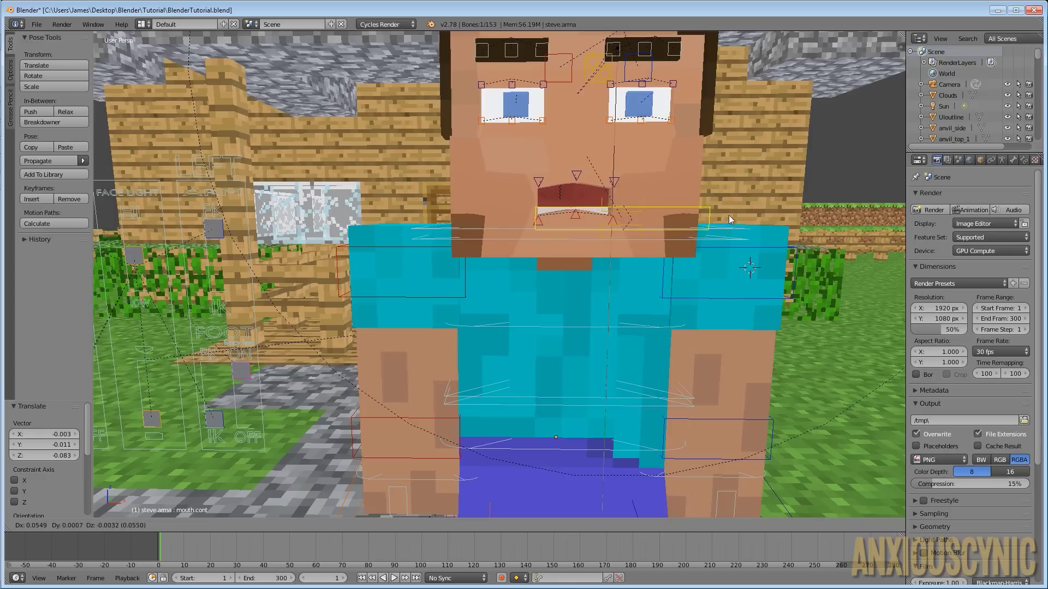
left_click(687, 223)
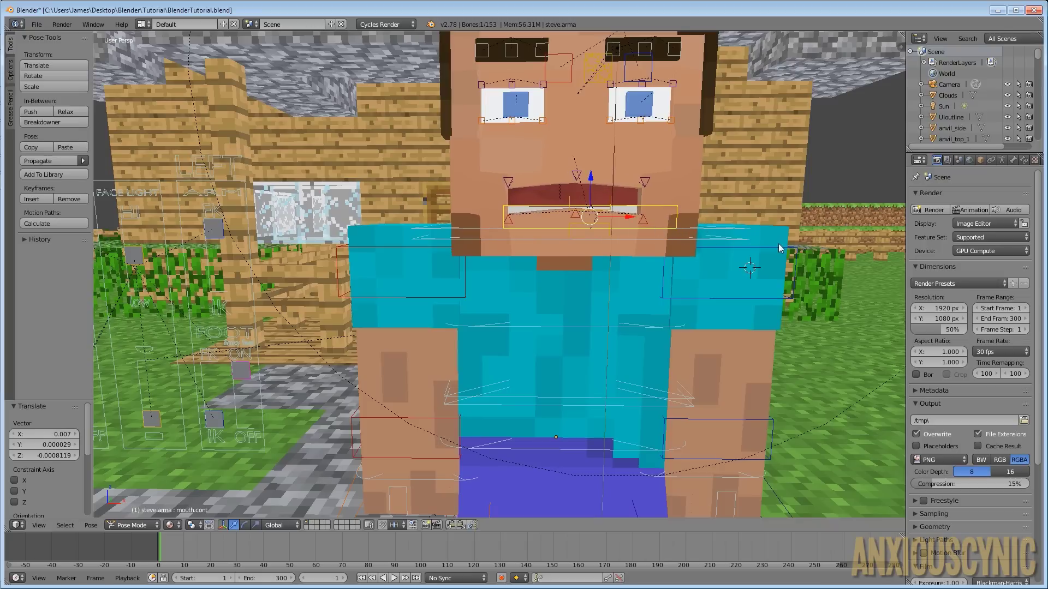
key("s")
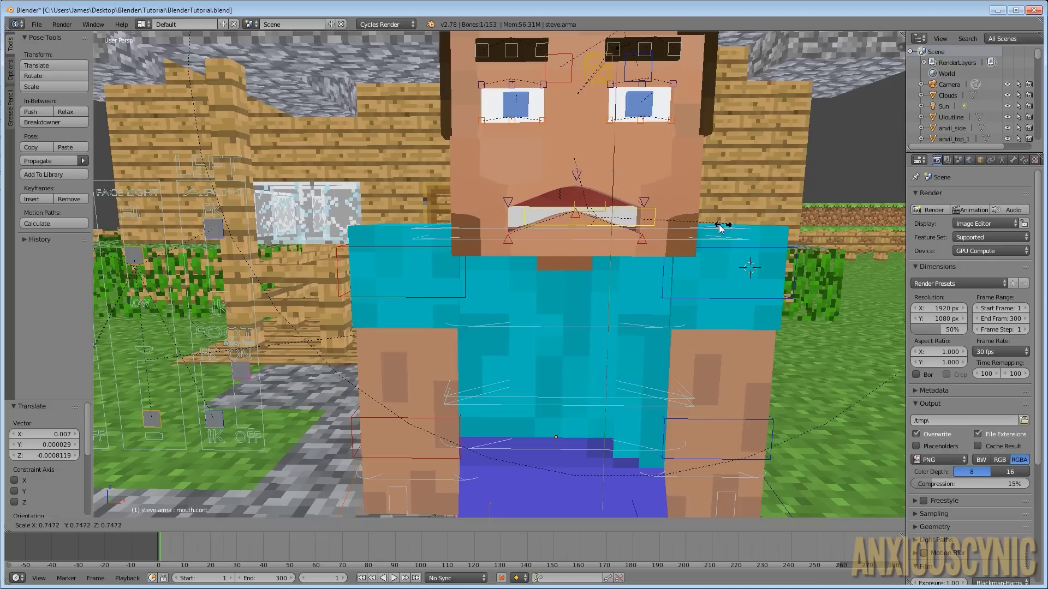
left_click(794, 221)
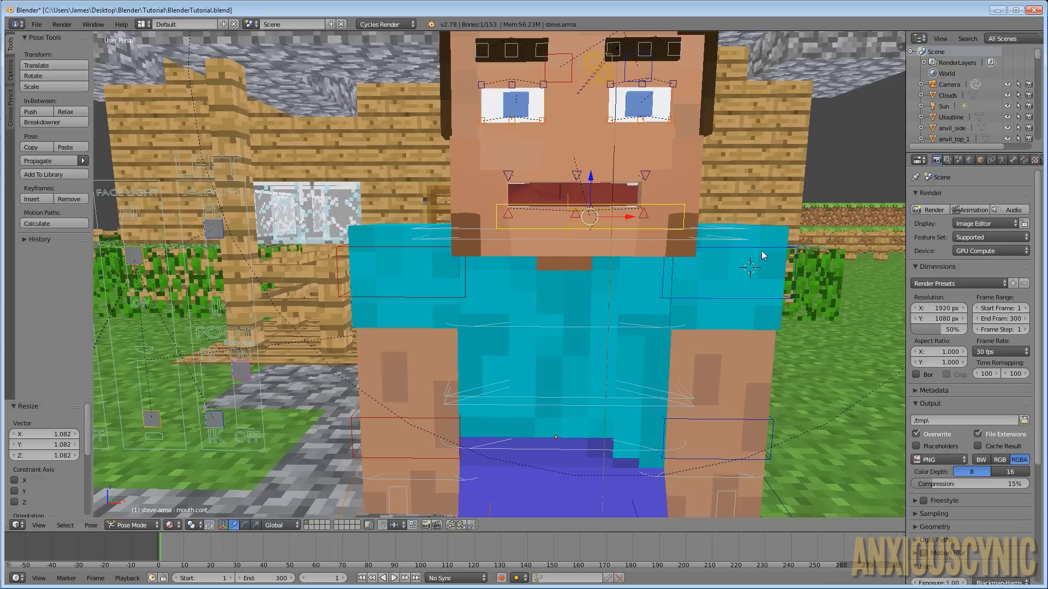
key("s")
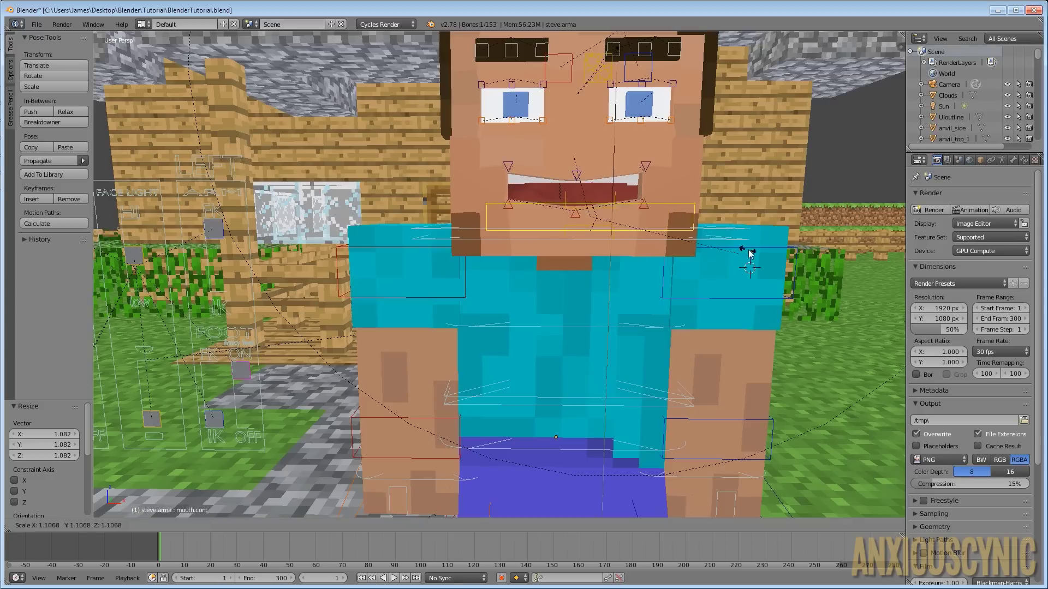
left_click(773, 246)
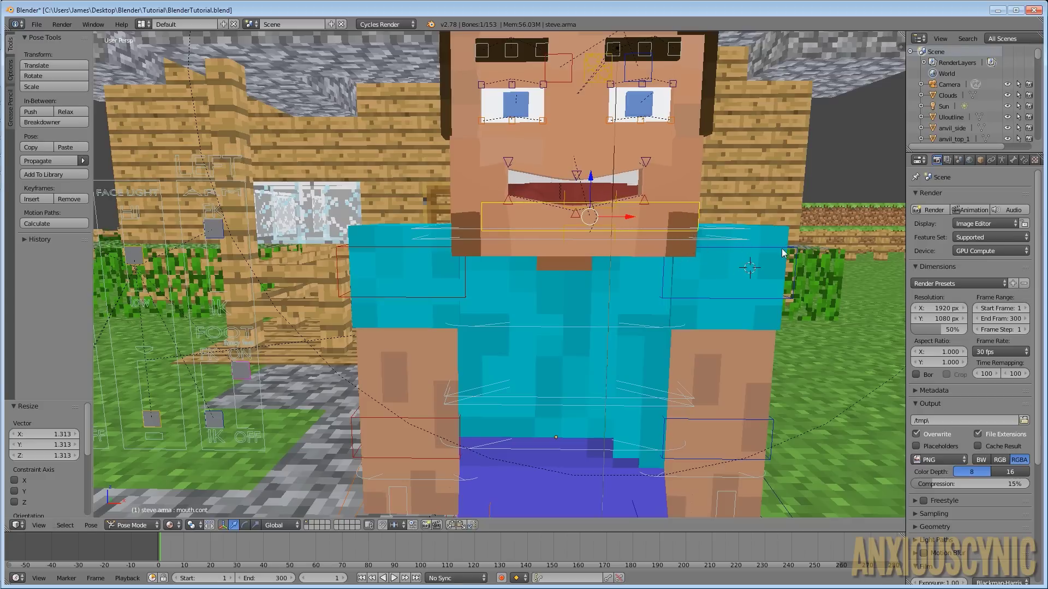
key("r")
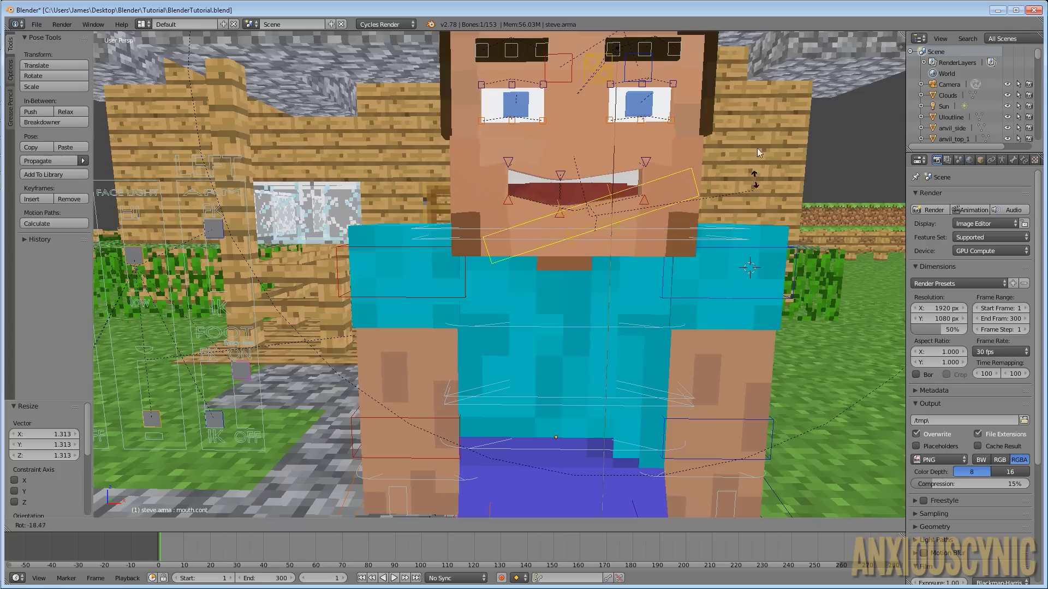
left_click(728, 239)
Try and cancel a move of the mouth.U.RR corner, then move teeth.upper.cont down
right_click(509, 162)
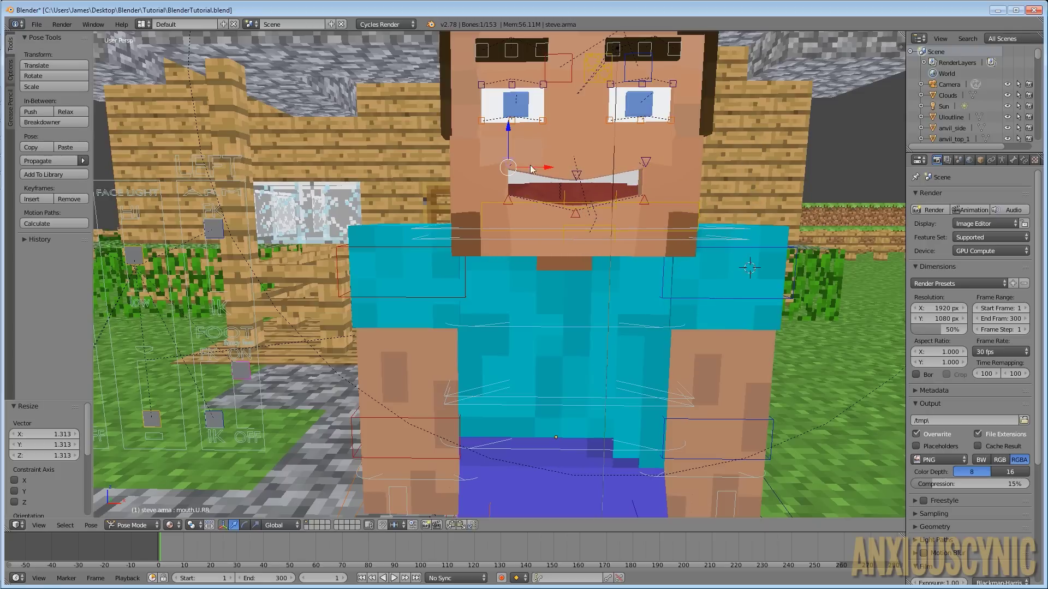
key("g")
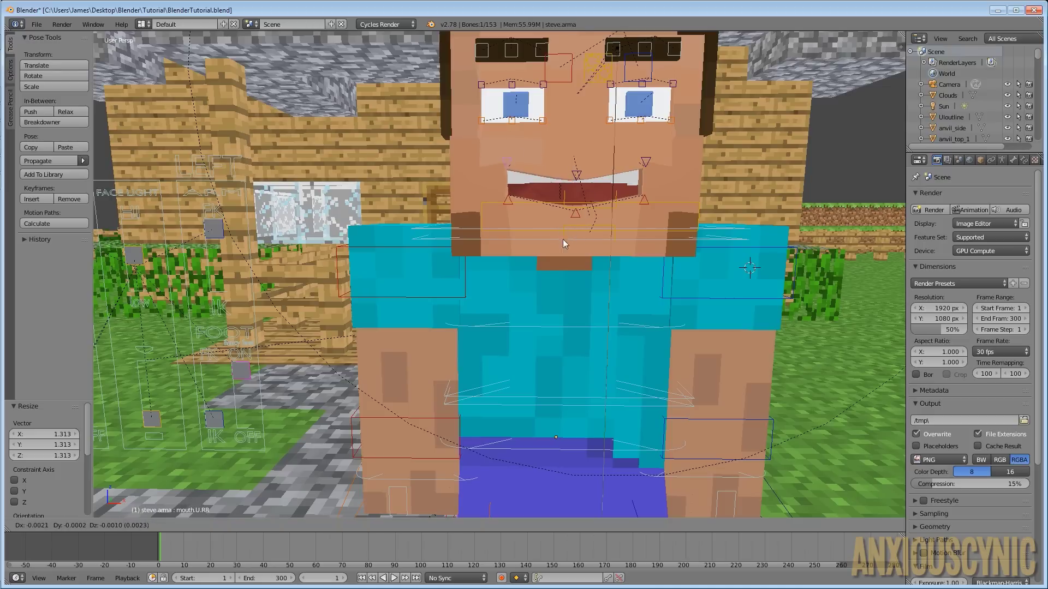
right_click(593, 191)
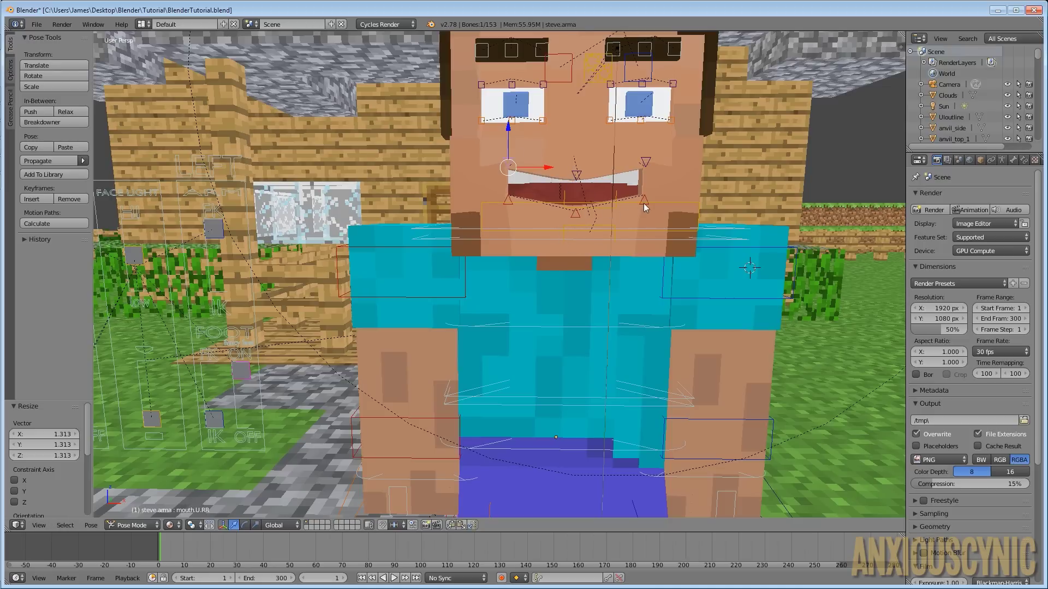
right_click(608, 207)
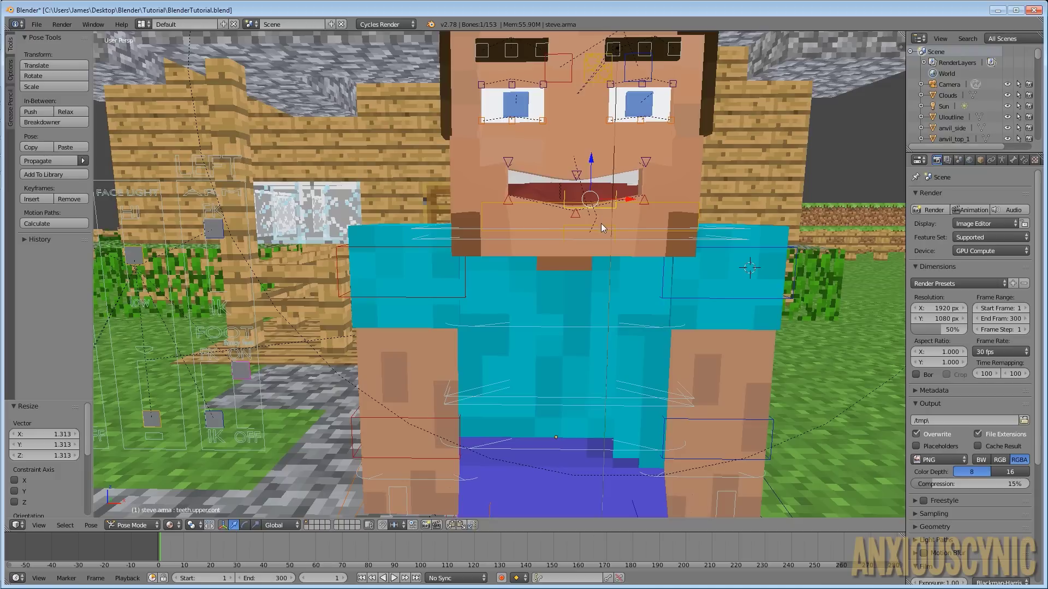
key("g")
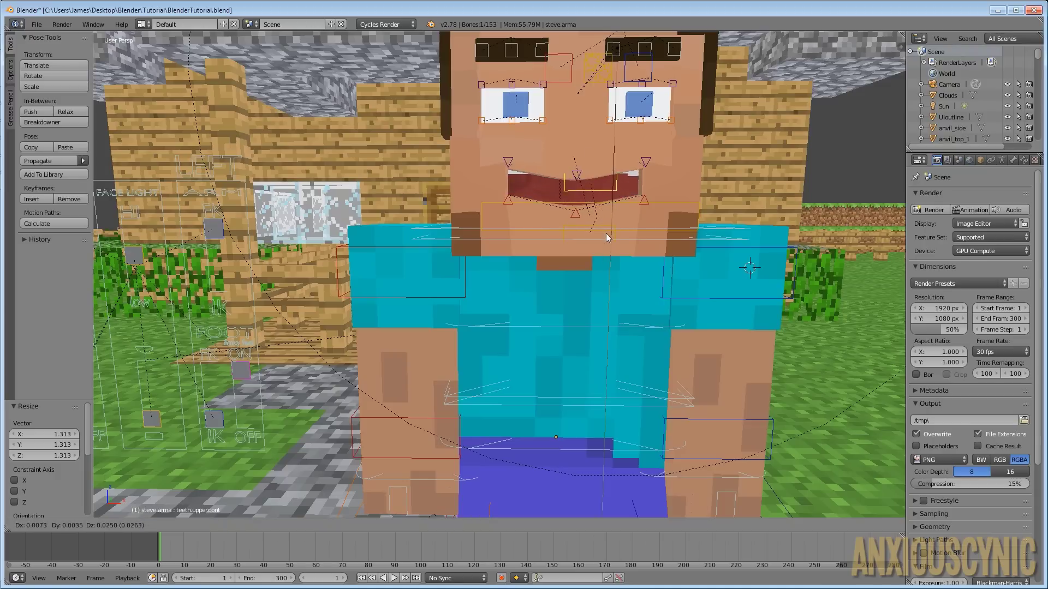
left_click(618, 214)
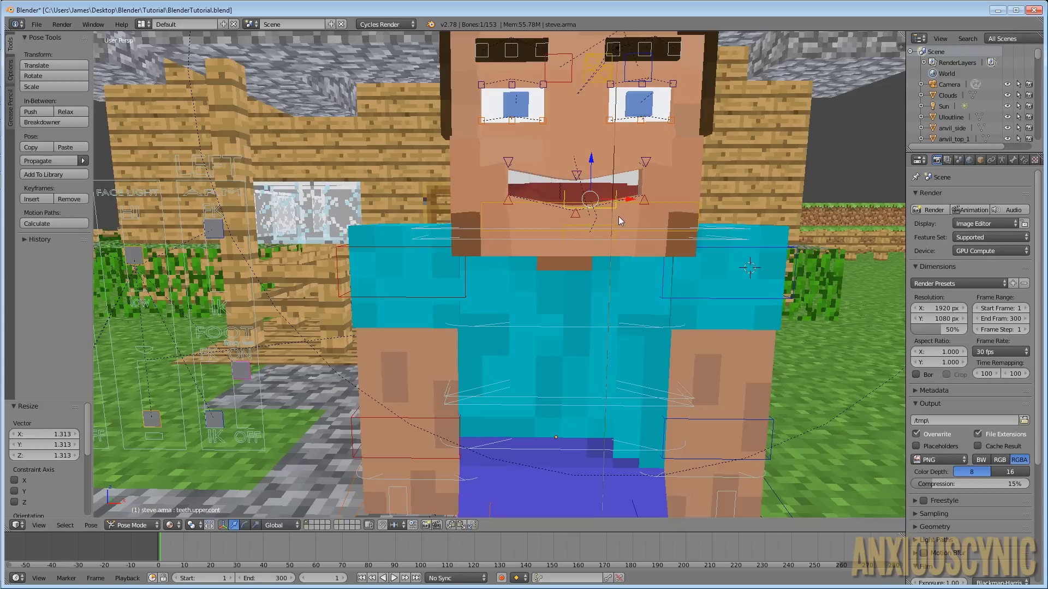
Reselect mouth.cont and clear its location and scale back to rest
right_click(659, 203)
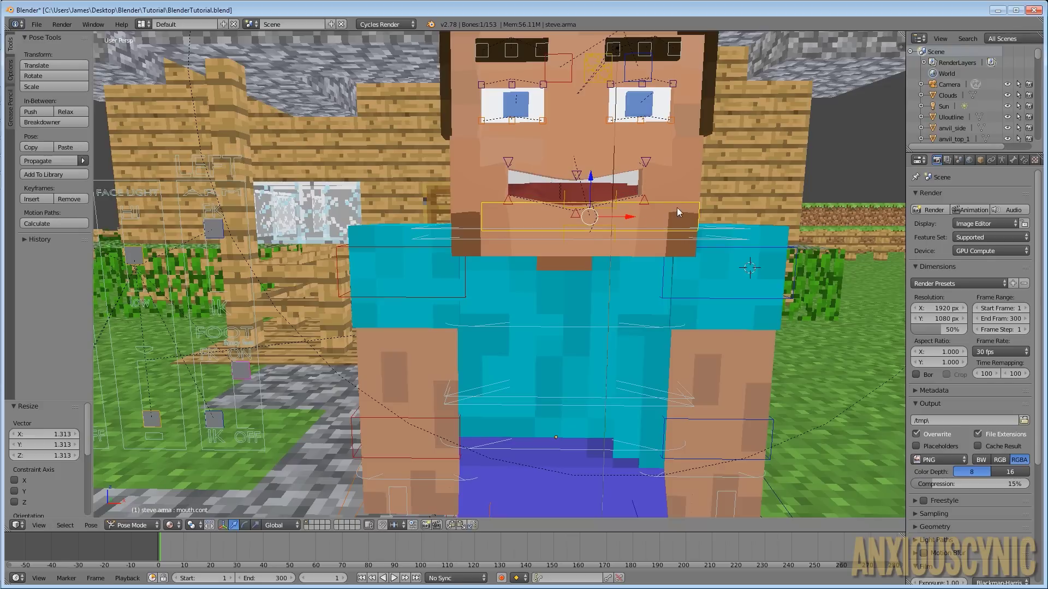
key("alt+g")
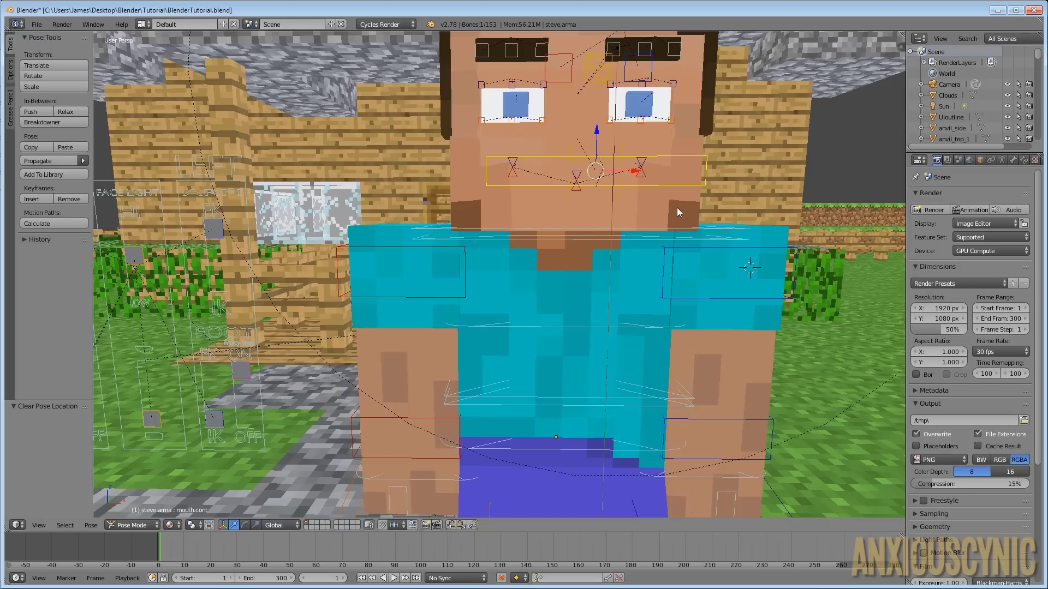
key("alt+s")
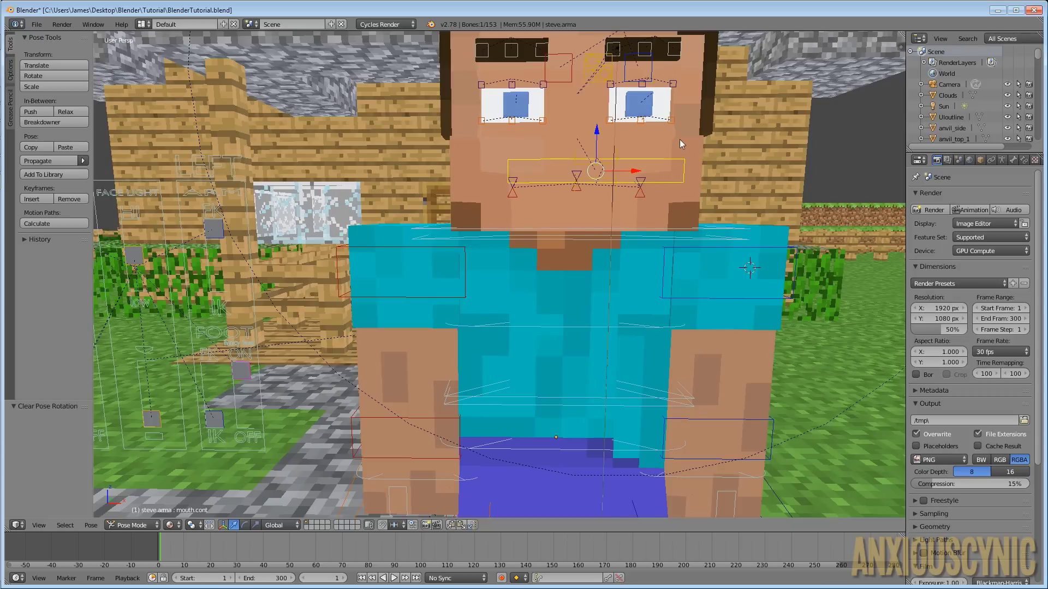
scroll(680, 139, "down", 4)
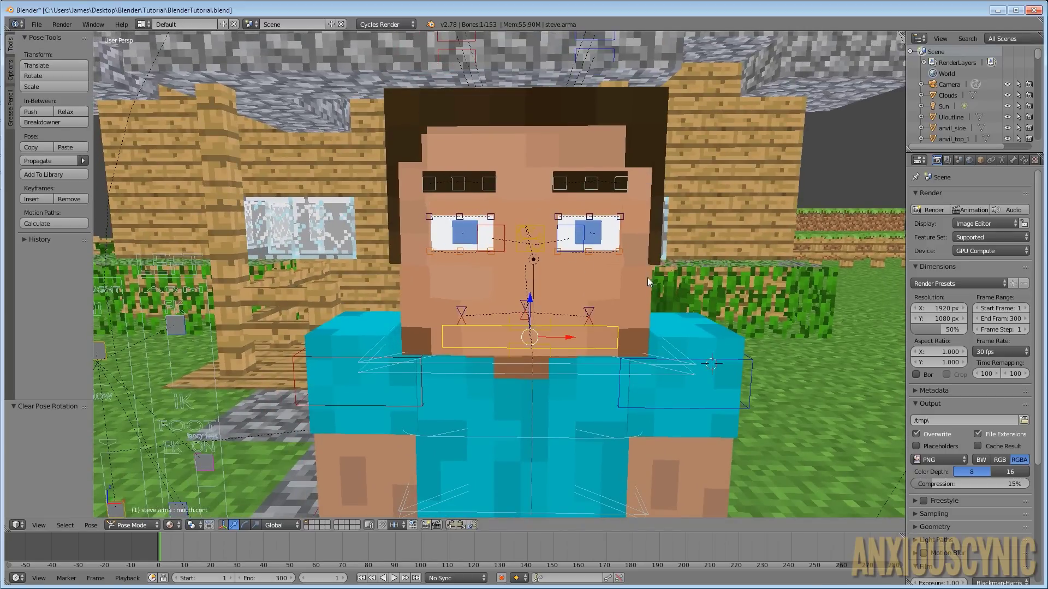
middle_click_drag(647, 278, 646, 271)
scroll(638, 269, "up", 4)
scroll(631, 265, "down", 4)
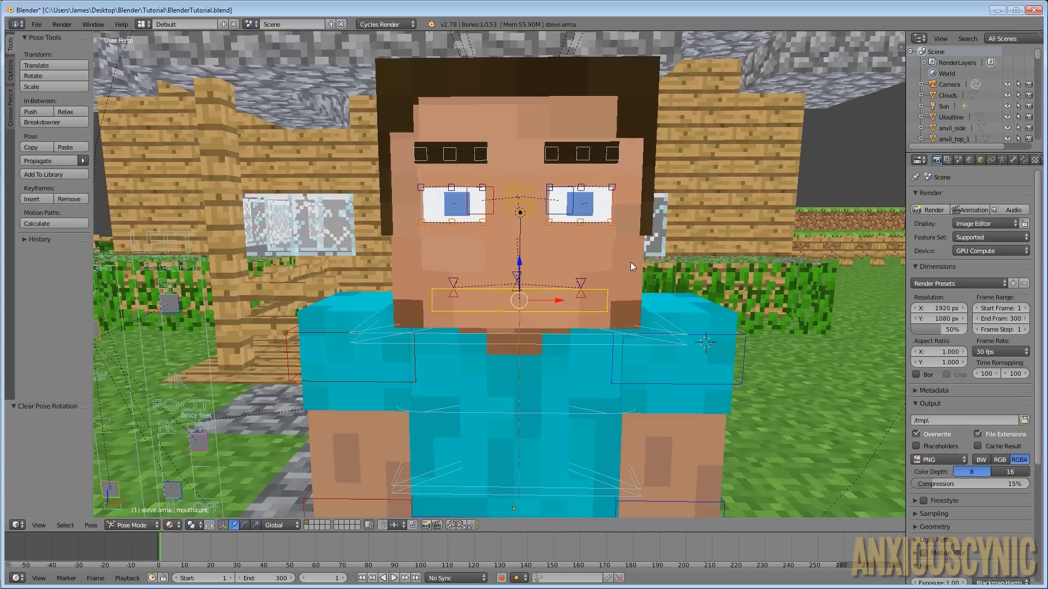
scroll(613, 208, "down", 4)
scroll(604, 163, "up", 5)
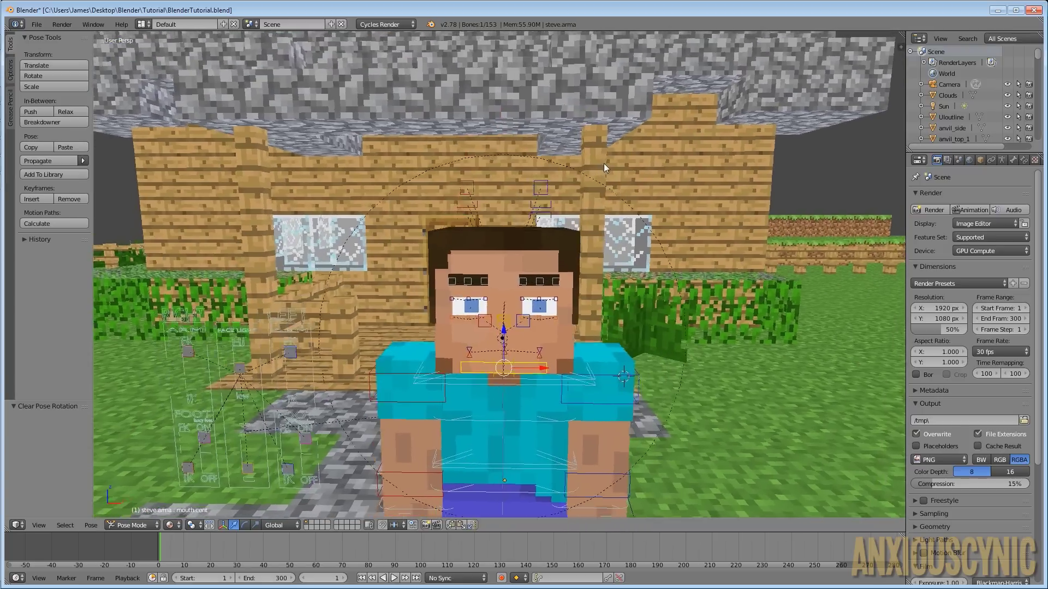
middle_click_drag(571, 224, 576, 214)
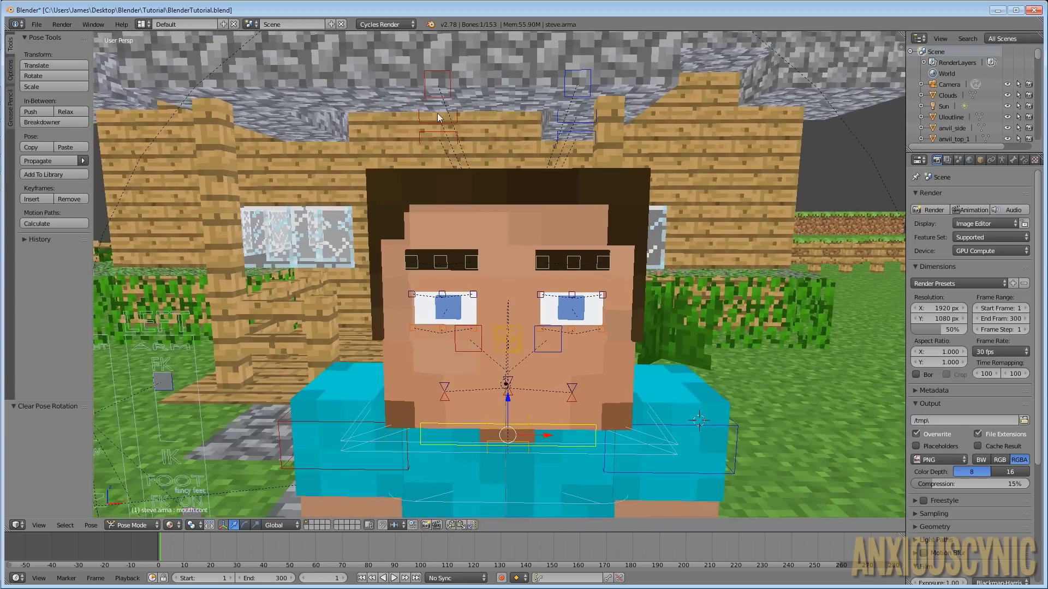
right_click(420, 118)
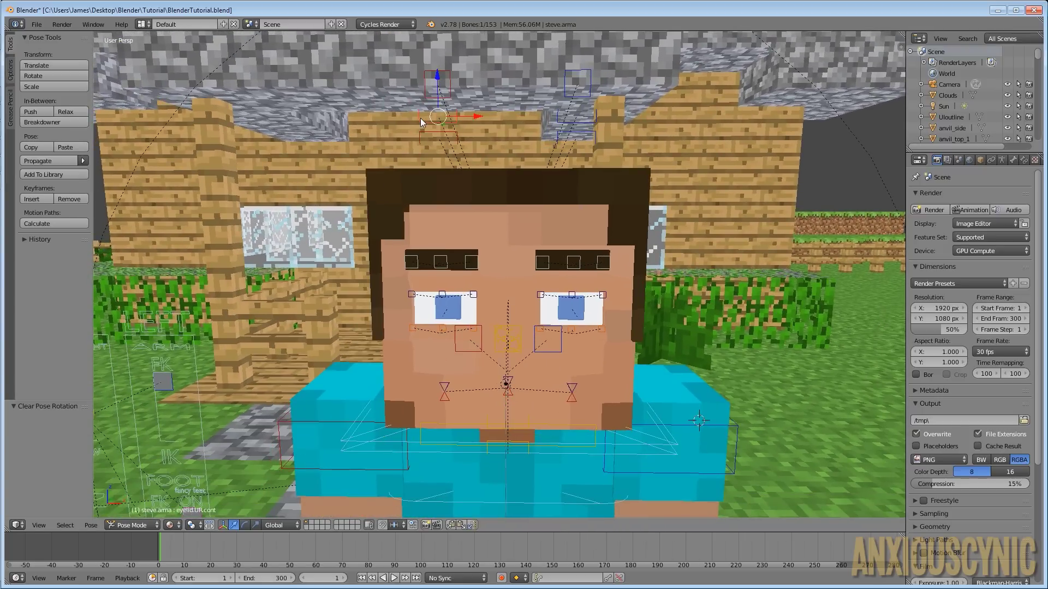
right_click(594, 121, "shift")
key("g")
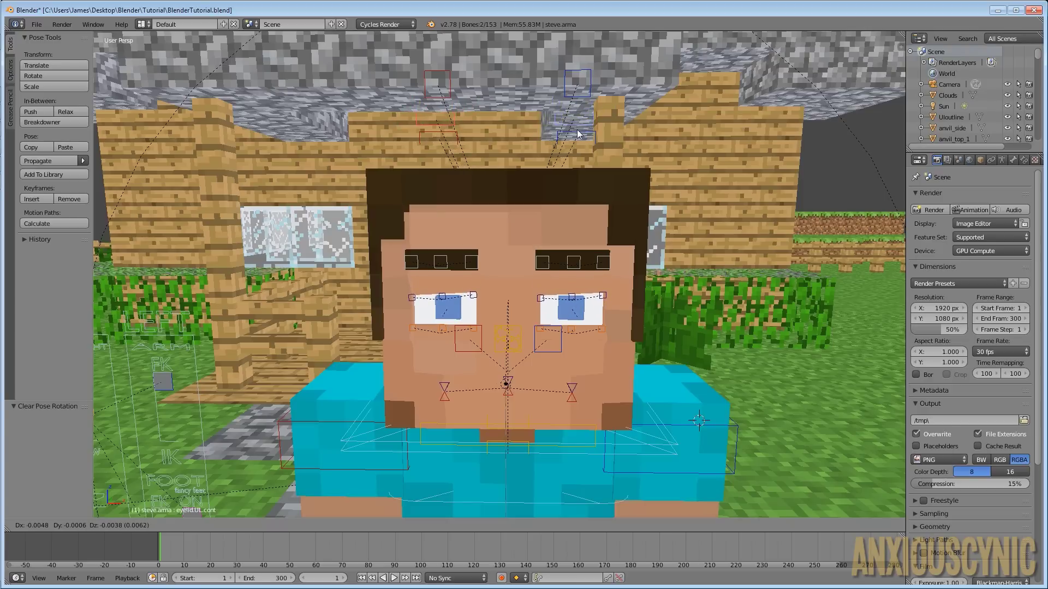
key("z")
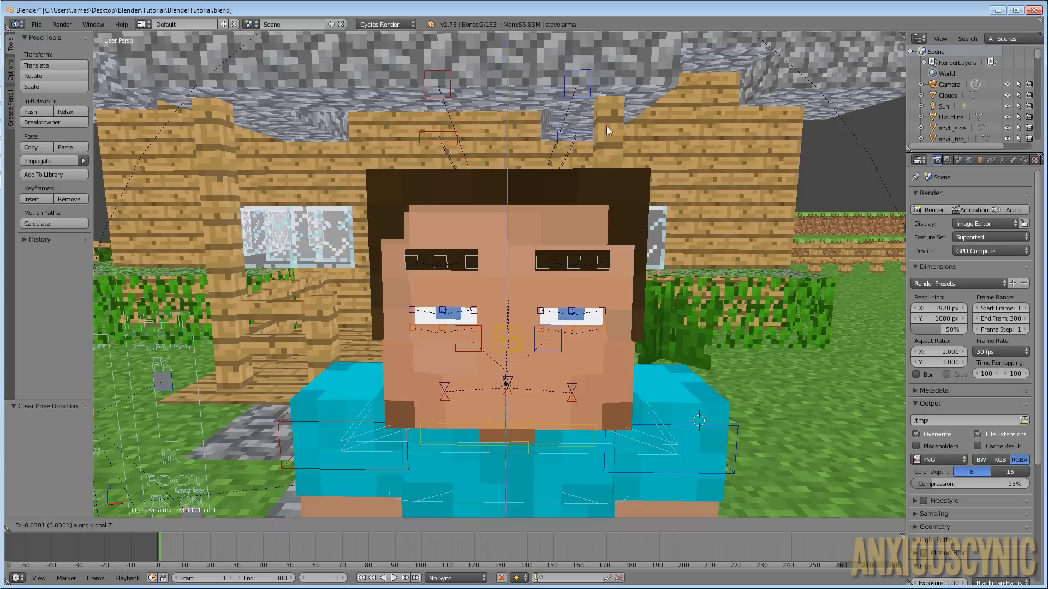
left_click(624, 122)
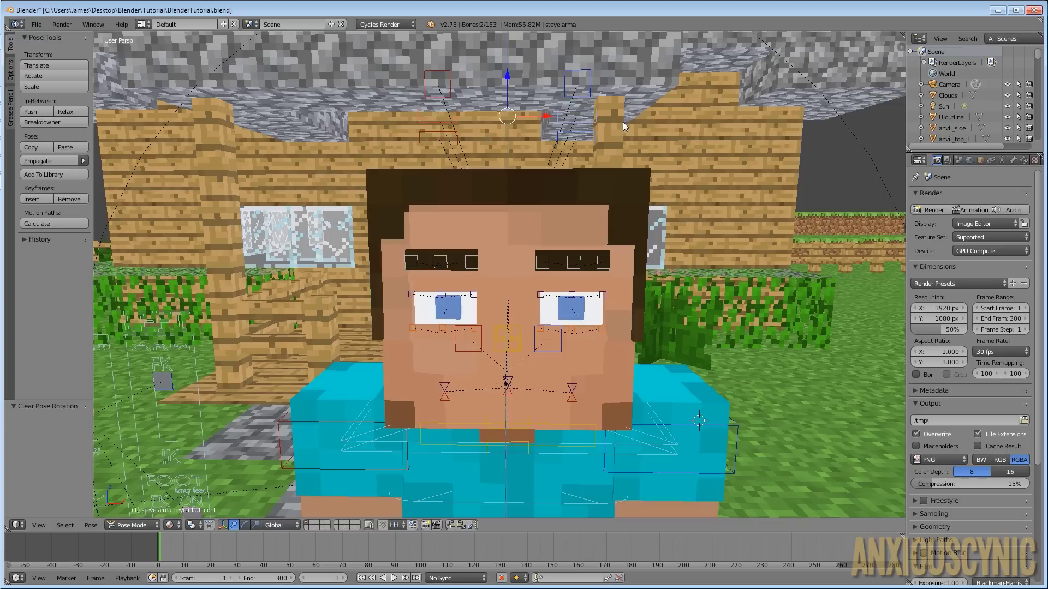
right_click(581, 137)
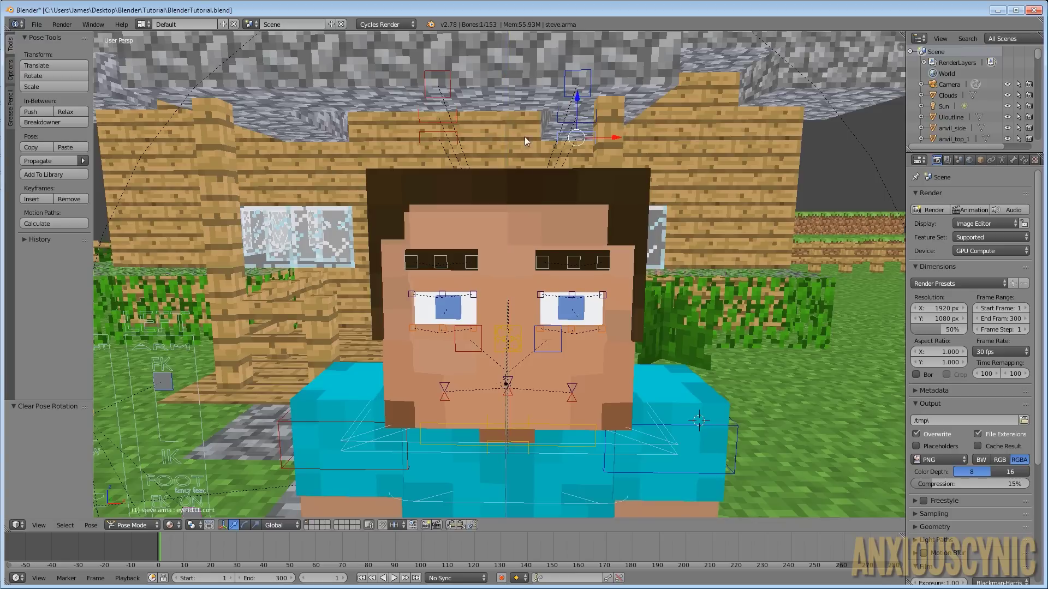
right_click(447, 136, "shift")
key("g")
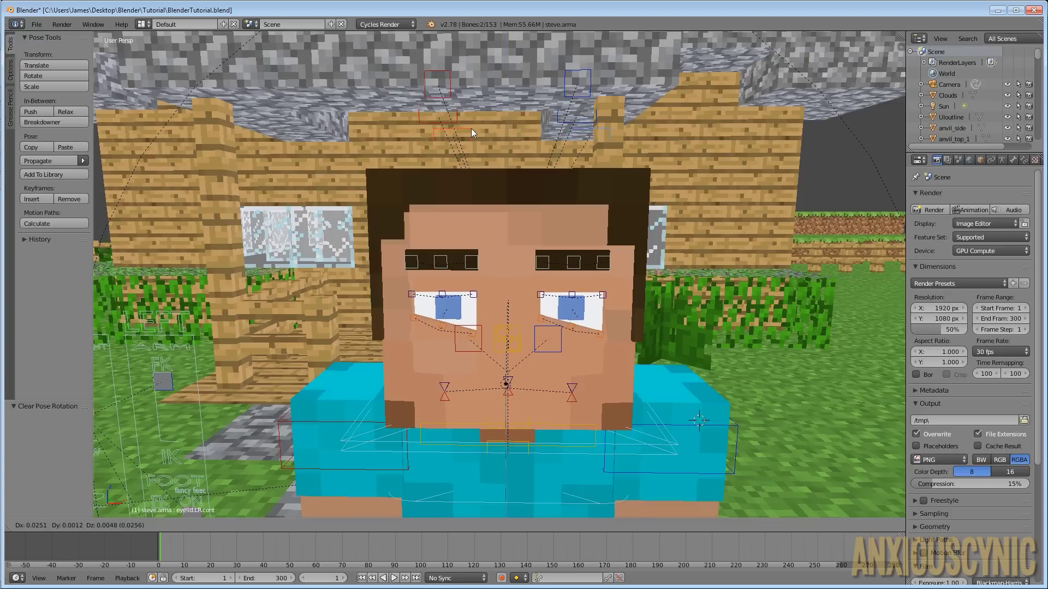
key("z")
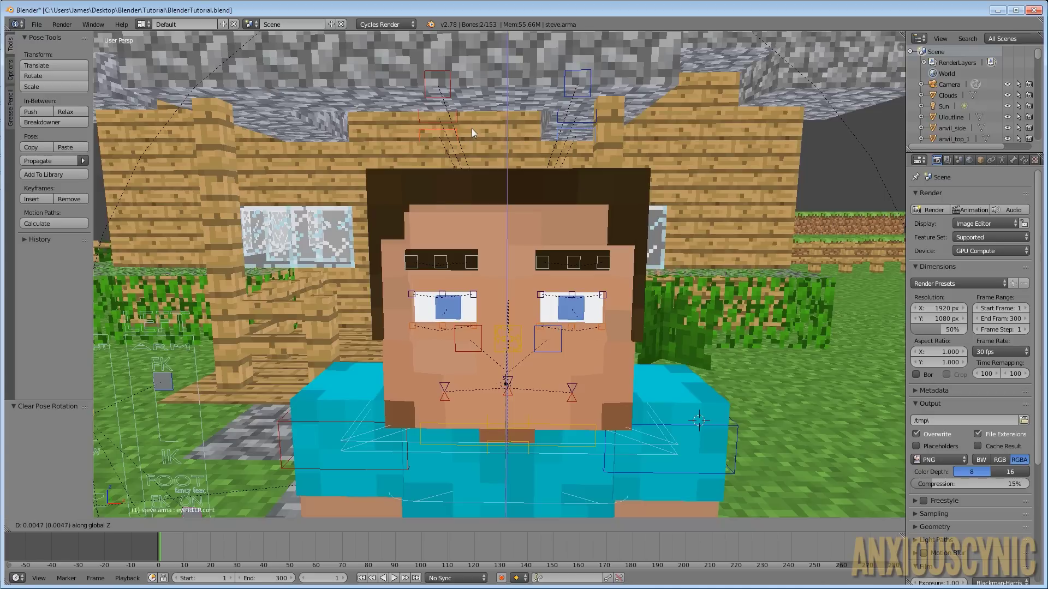
left_click(473, 130)
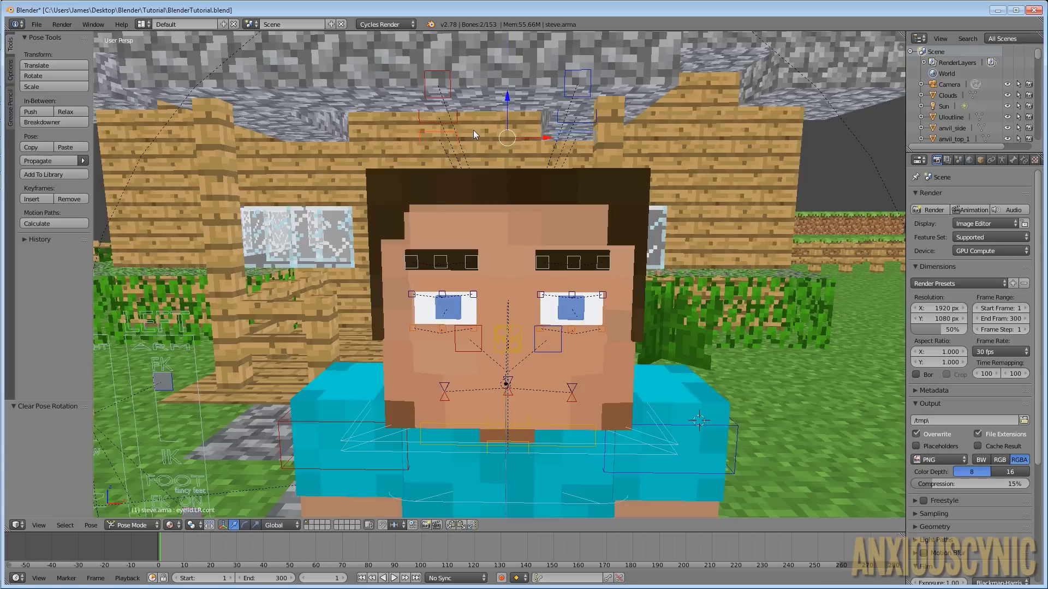
right_click(450, 77)
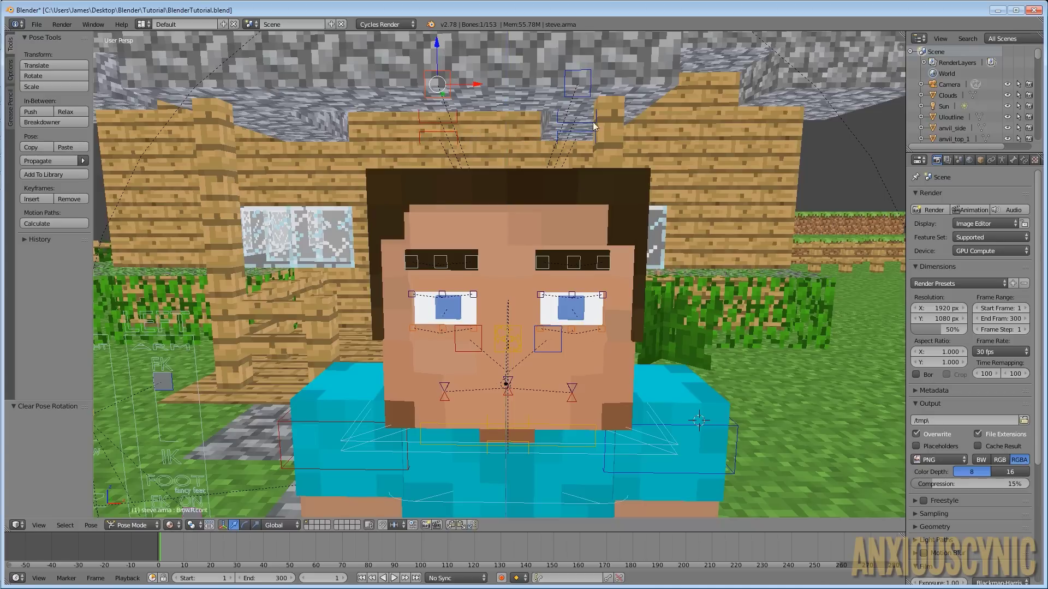
key("g")
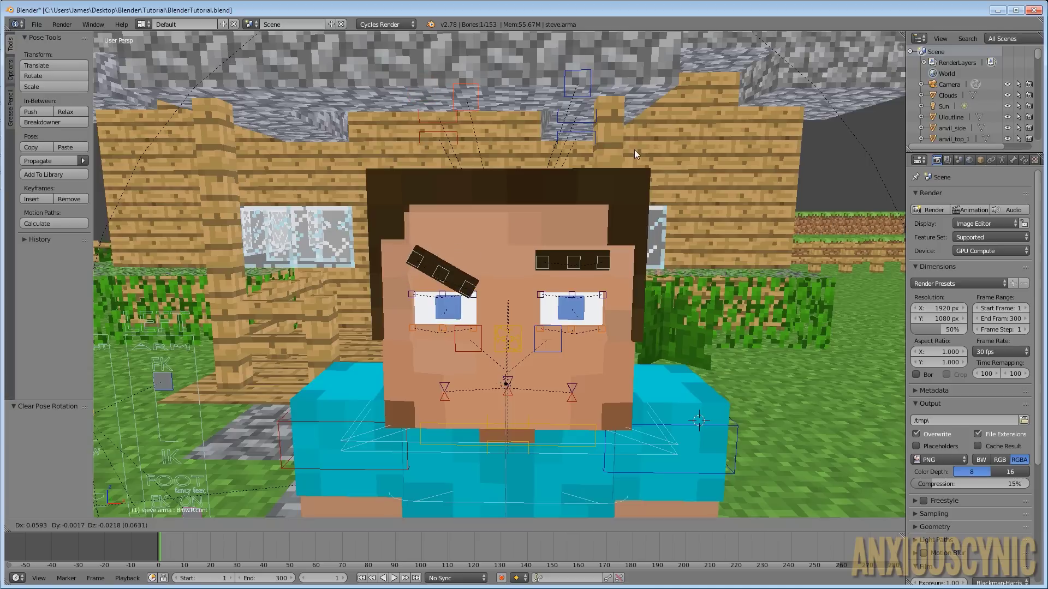
right_click(602, 138)
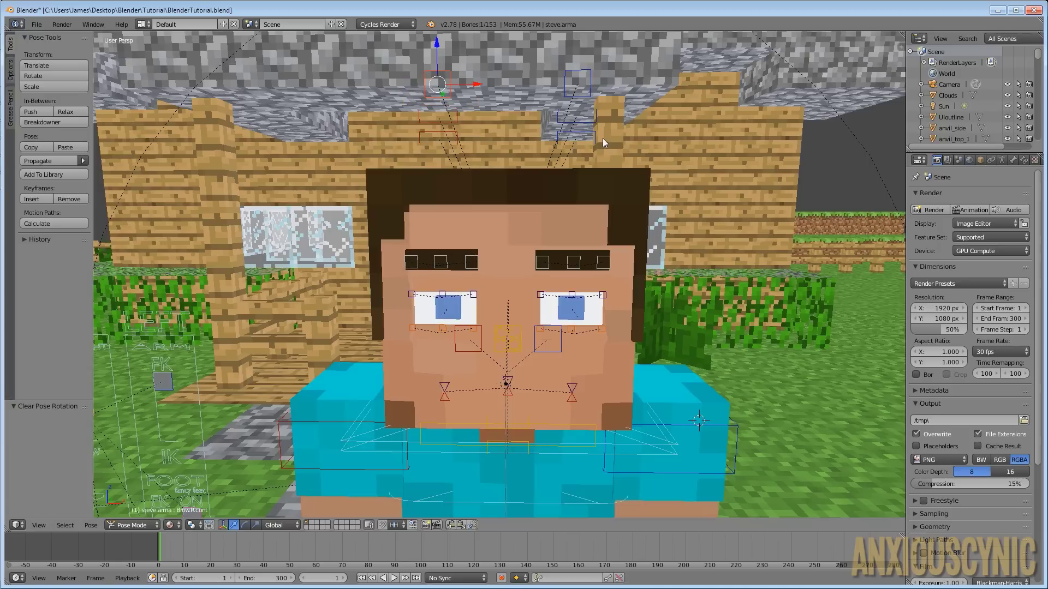
key("s")
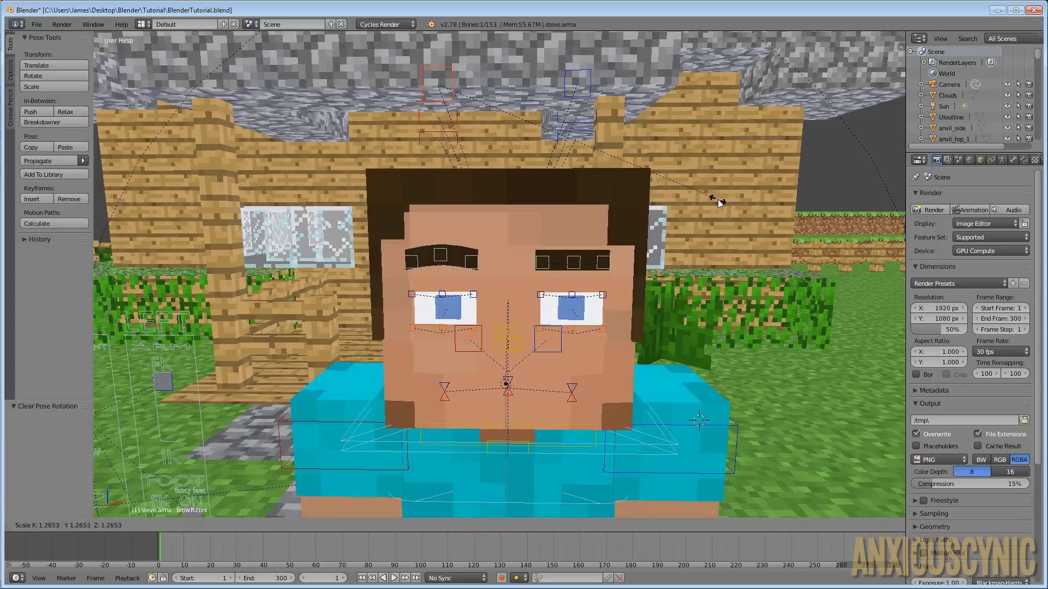
right_click(792, 203)
key("r")
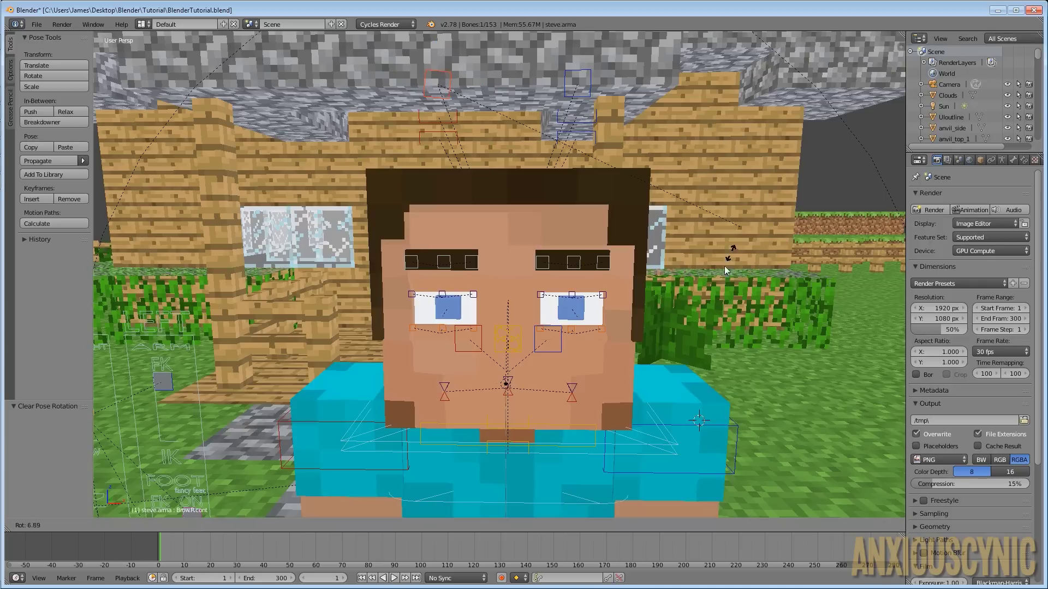
right_click(457, 271)
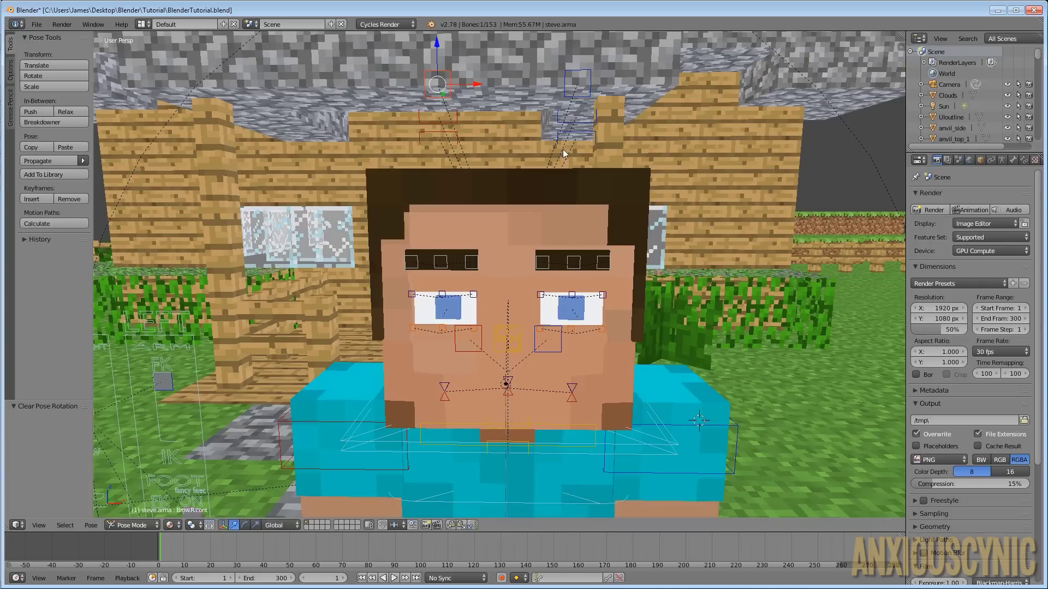
middle_click_drag(585, 76, 680, 259, "shift")
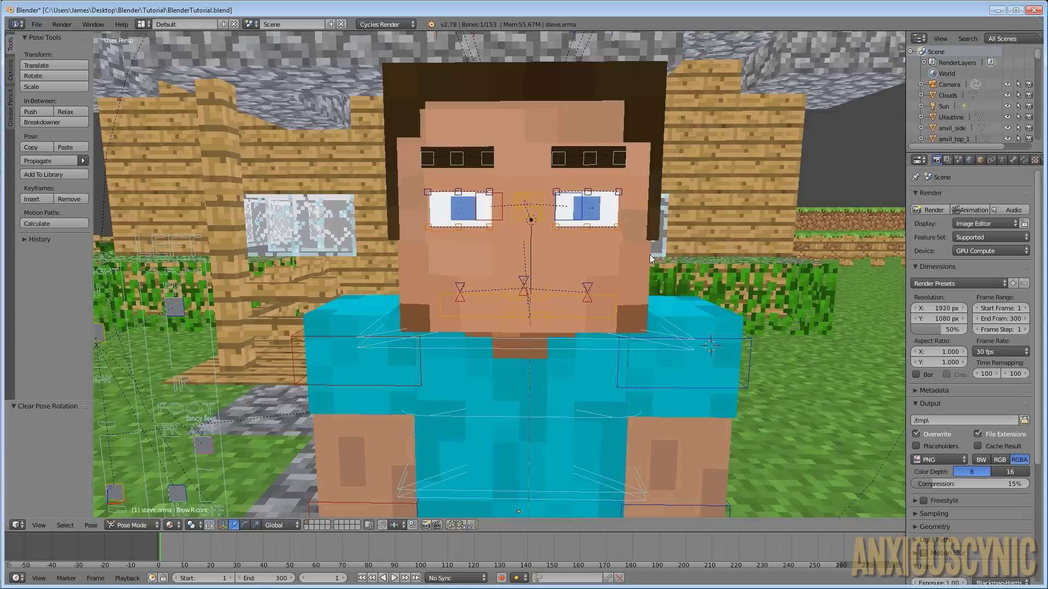
right_click(539, 197)
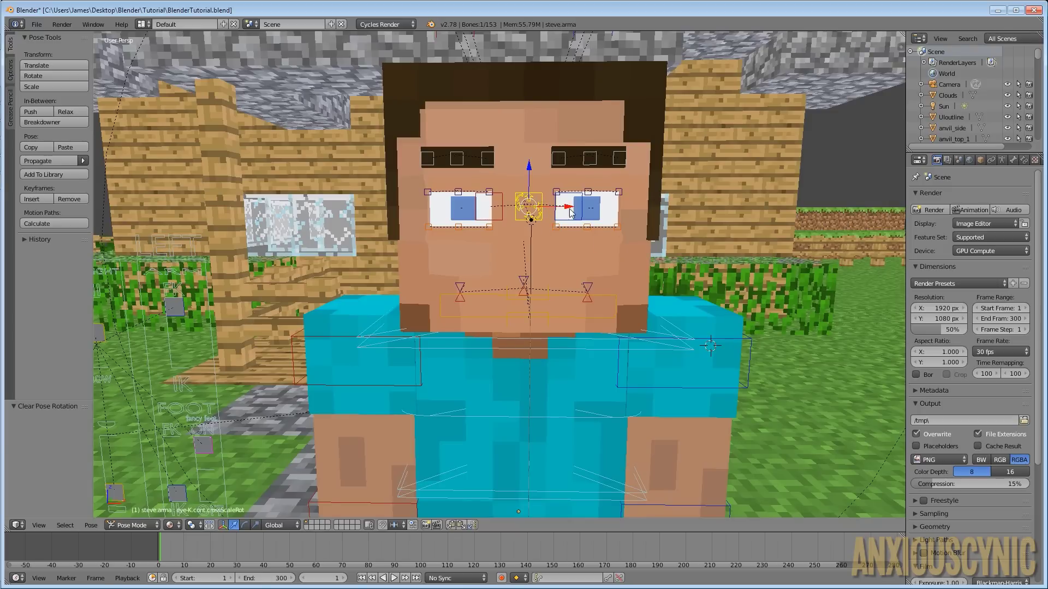
key("g")
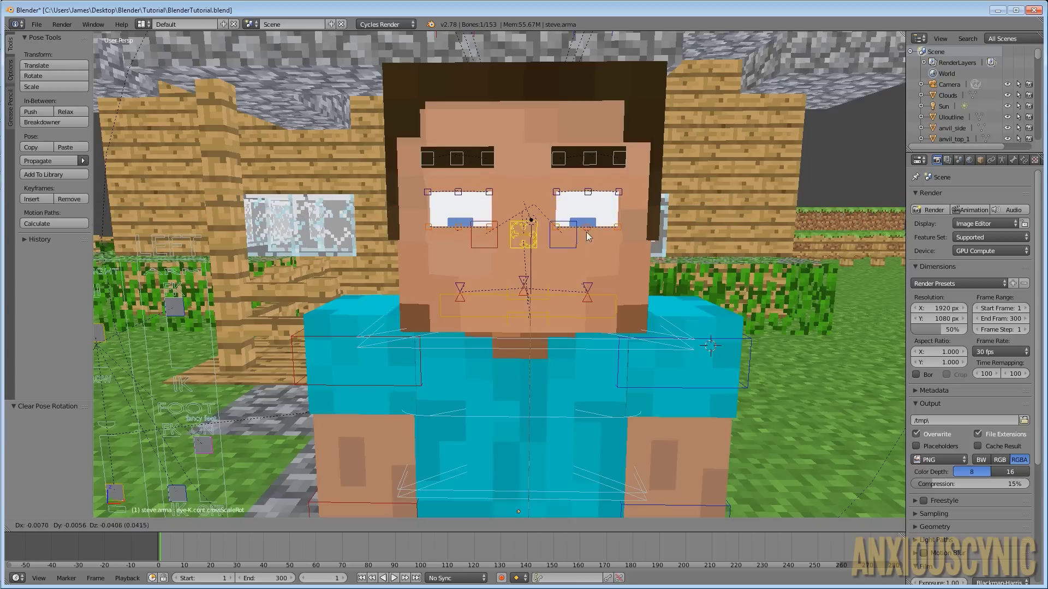
left_click(555, 211)
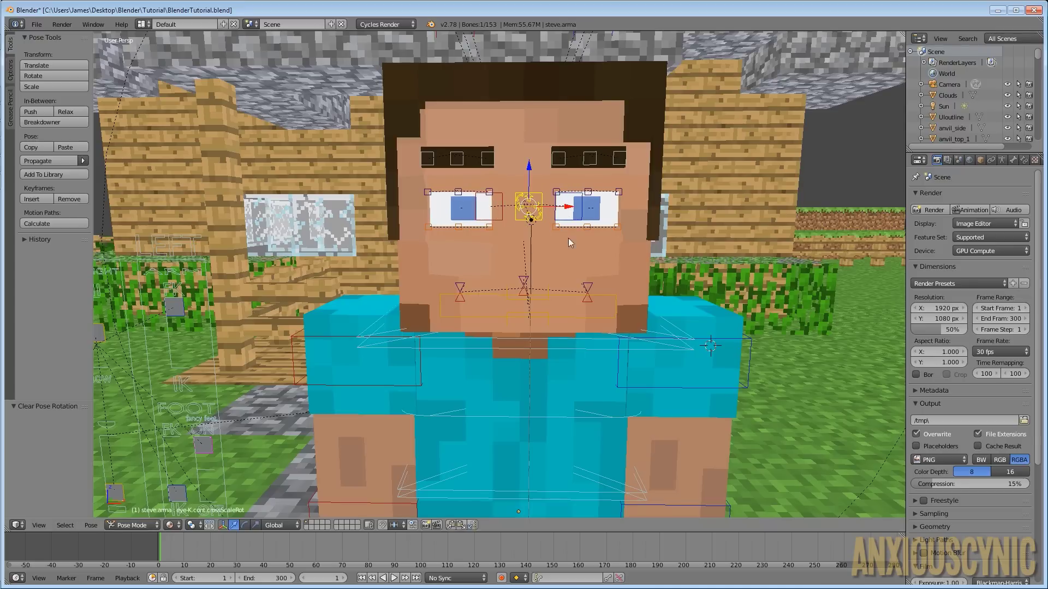
right_click(571, 199)
key("g")
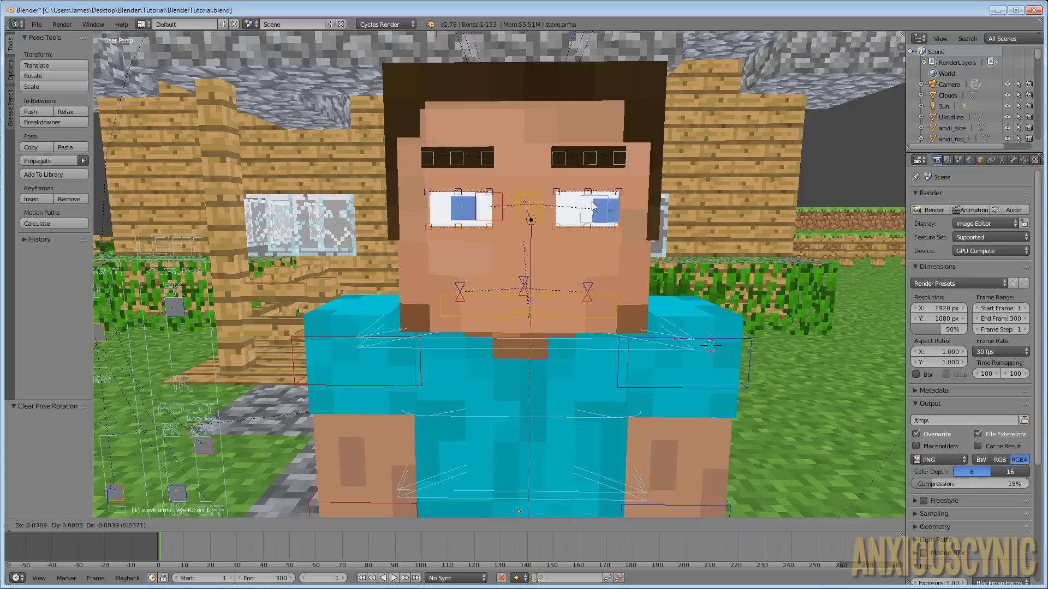
right_click(593, 207)
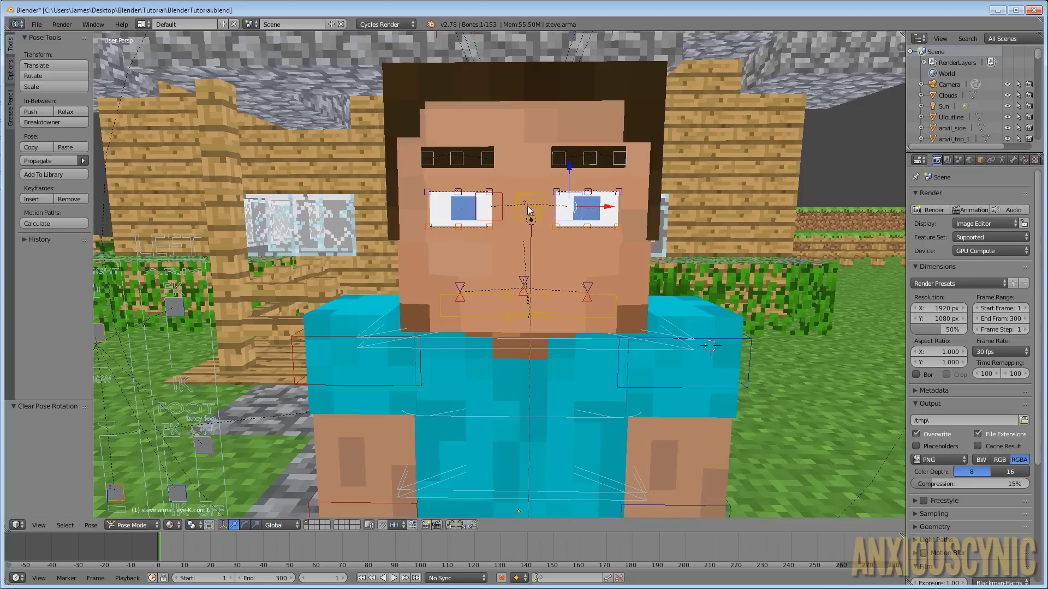
right_click(529, 207)
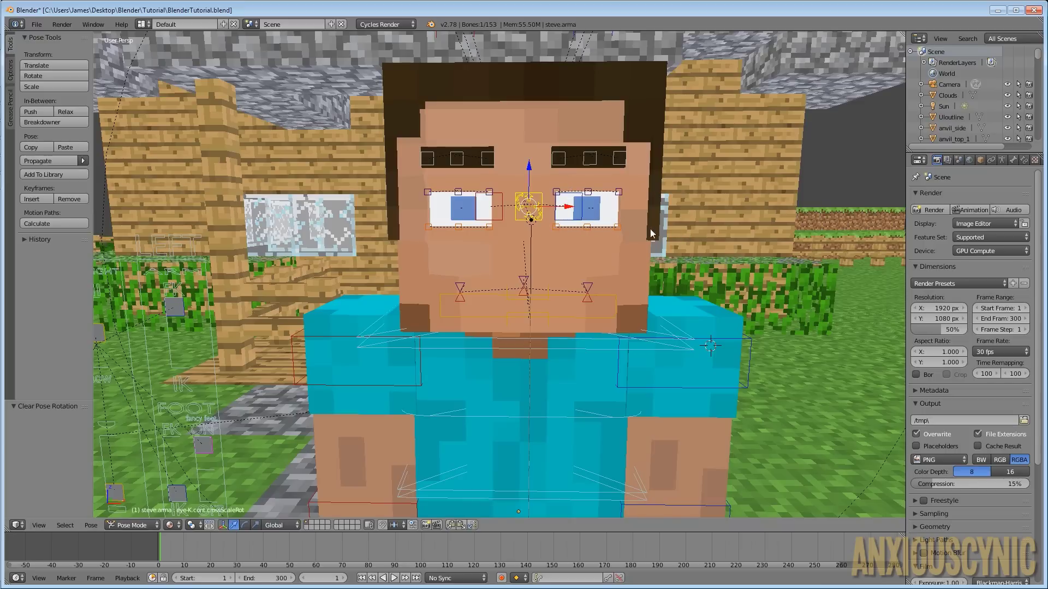
scroll(528, 211, "up", 8)
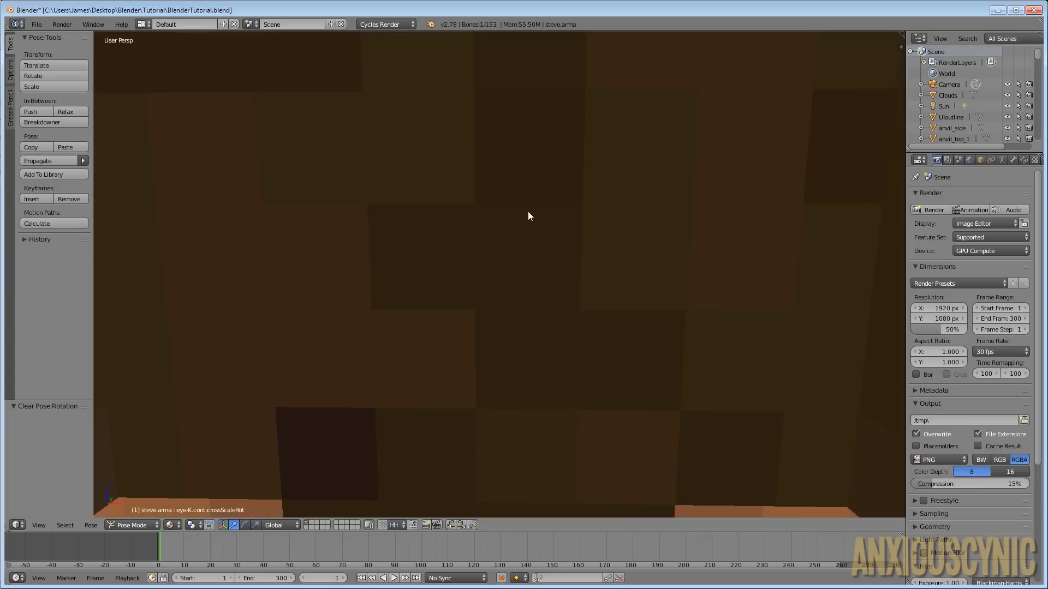
scroll(528, 211, "down", 5)
scroll(528, 211, "down", 3)
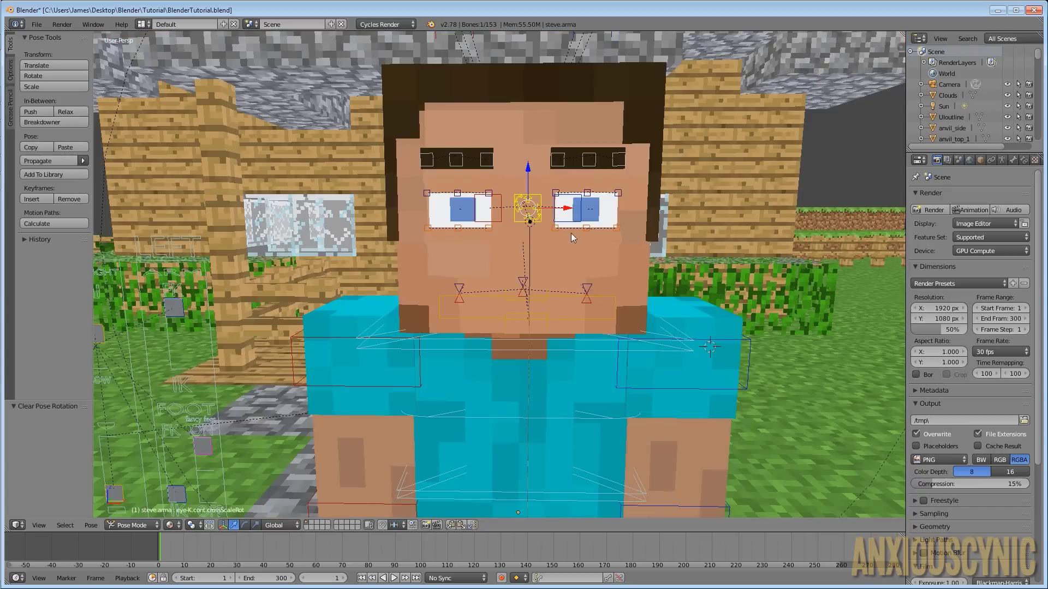
key("r")
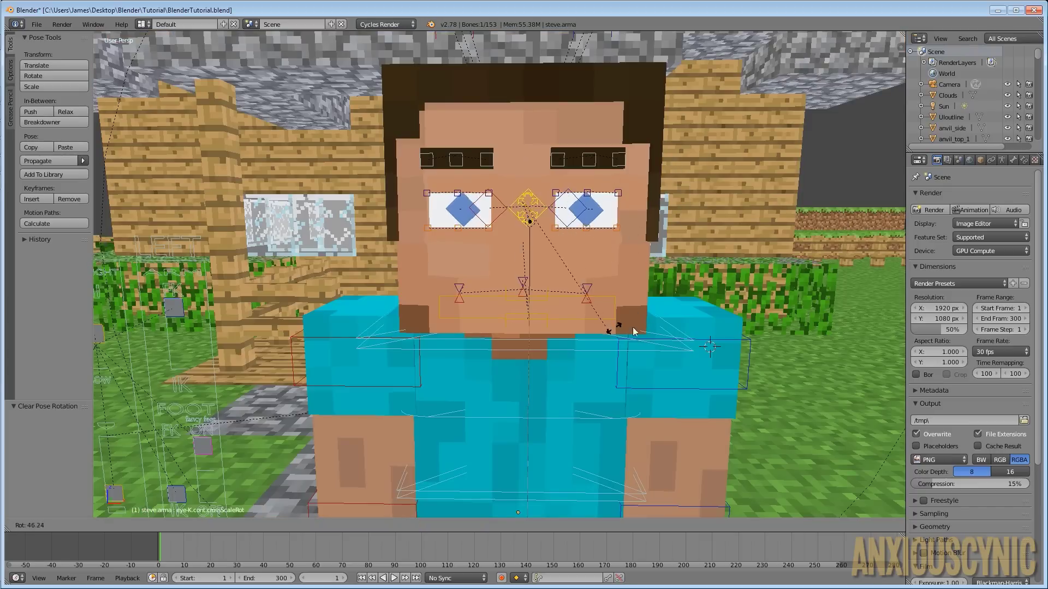
right_click(680, 233)
key("s")
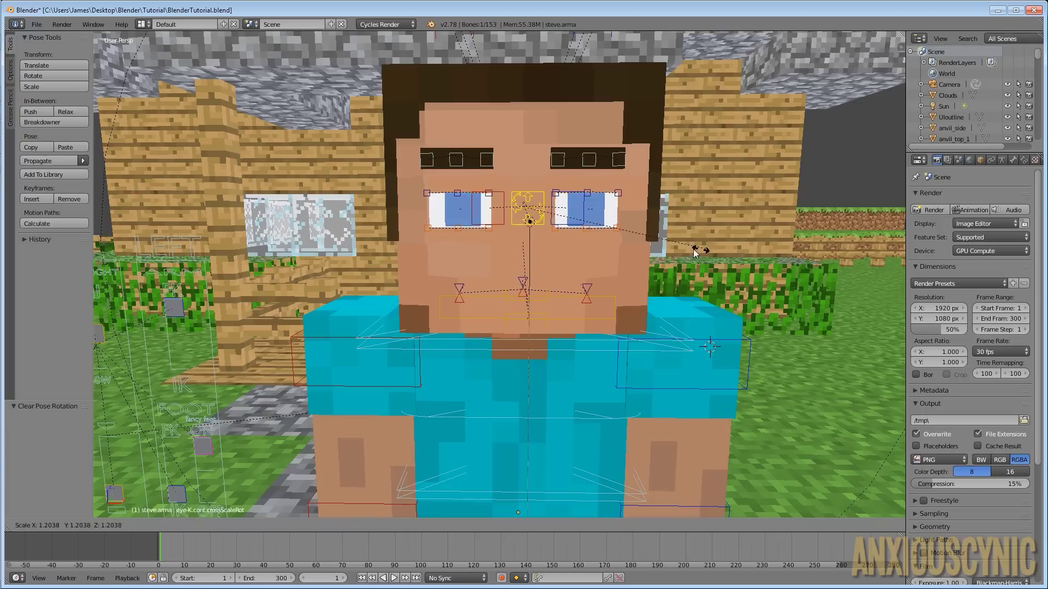
right_click(657, 260)
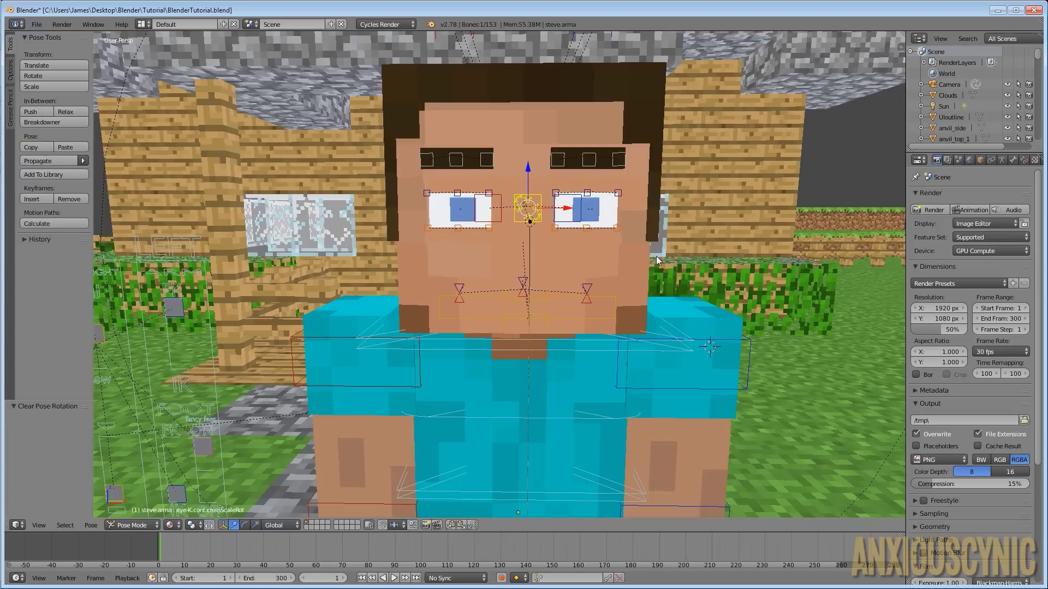
scroll(623, 244, "down", 5)
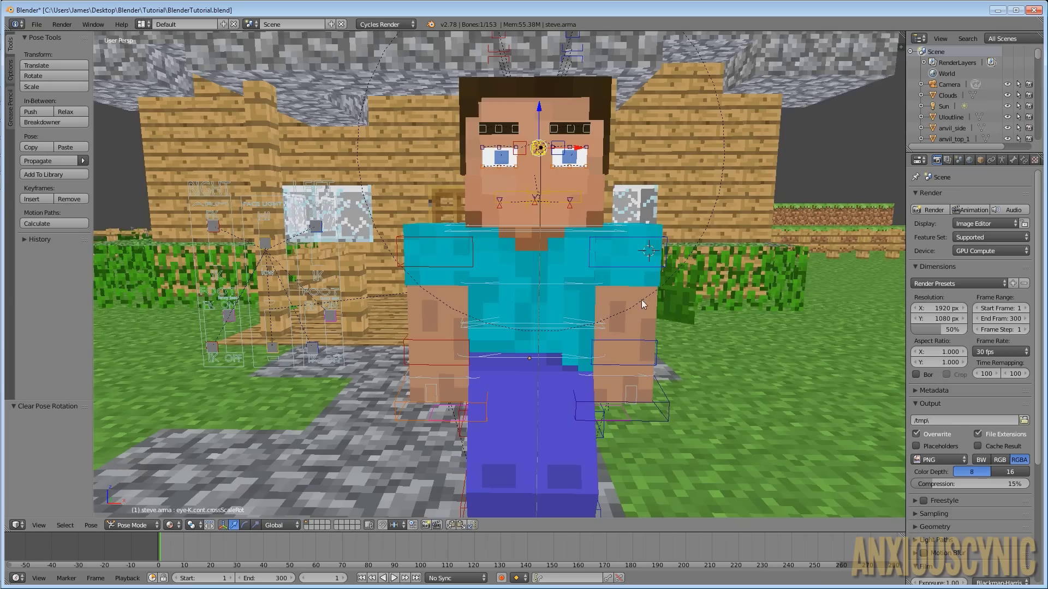
Save, switch to a side view, and raise the BodyCenter bone 0.016 along Z
middle_click_drag(640, 300, 605, 248, "shift")
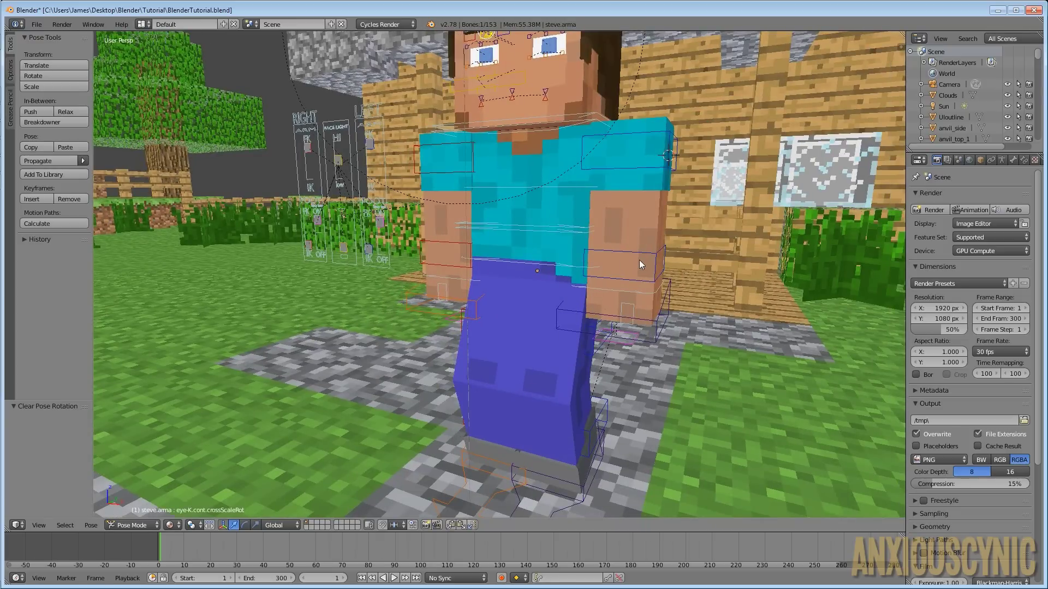
key("ctrl+s")
key("KP_3")
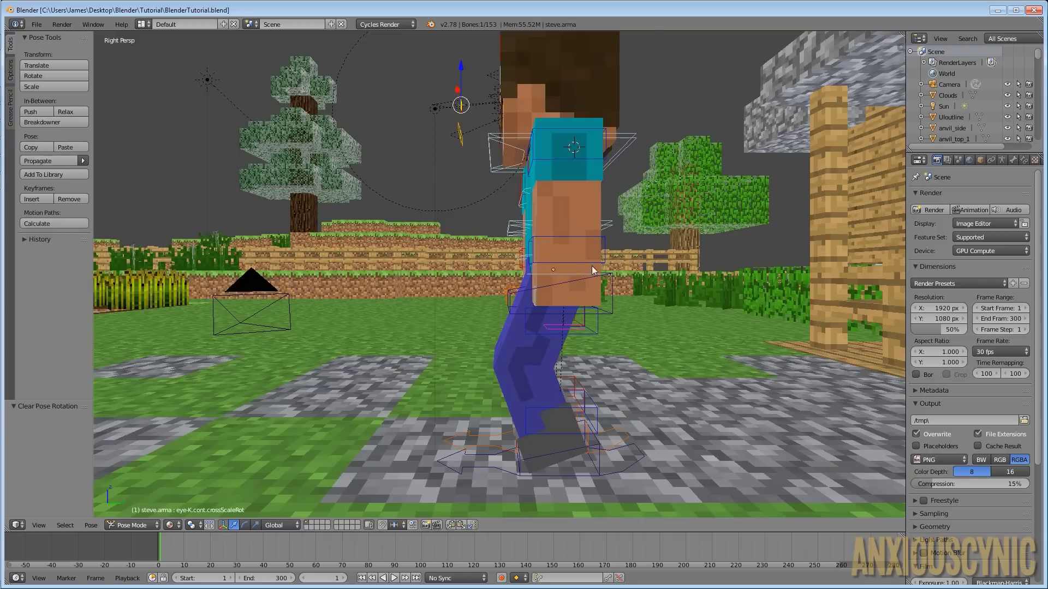
right_click(585, 270)
middle_click_drag(585, 269, 538, 241, "shift")
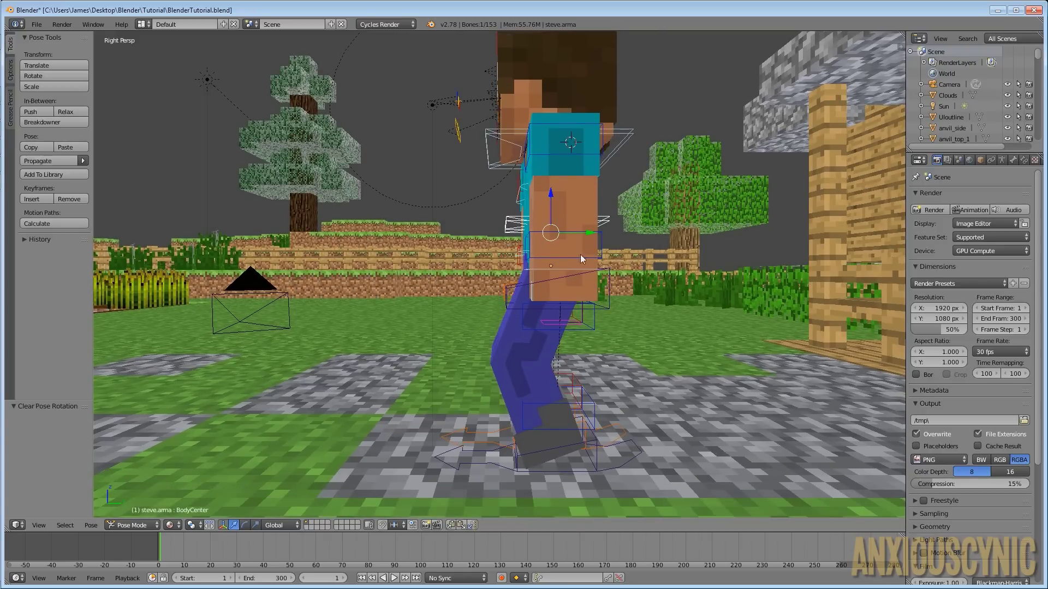
mouse_move(634, 250)
middle_mouse_down()
mouse_move(678, 266)
mouse_move(634, 260)
middle_mouse_up()
key("g")
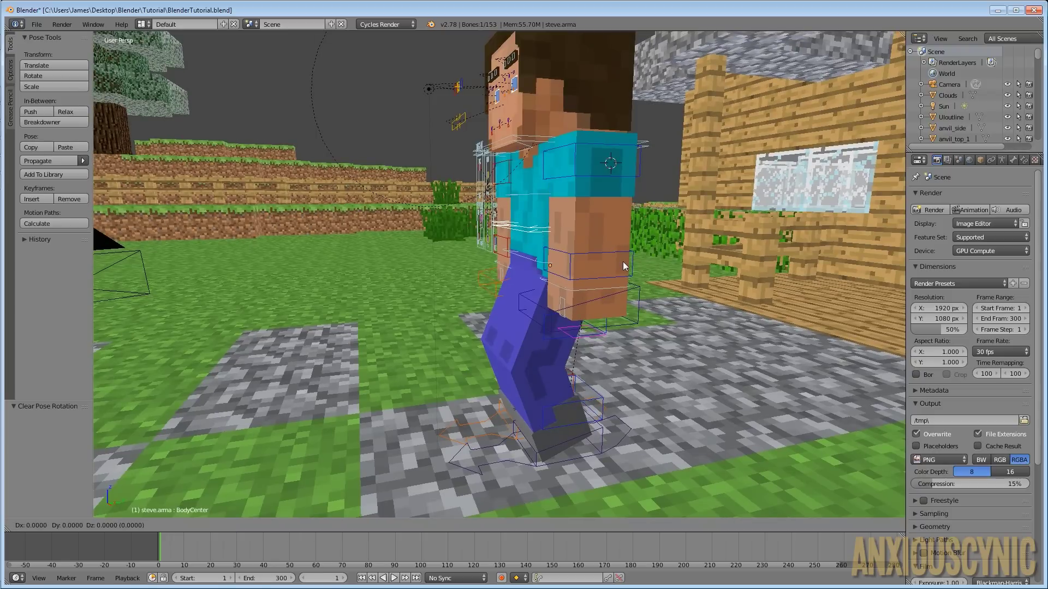
key("z")
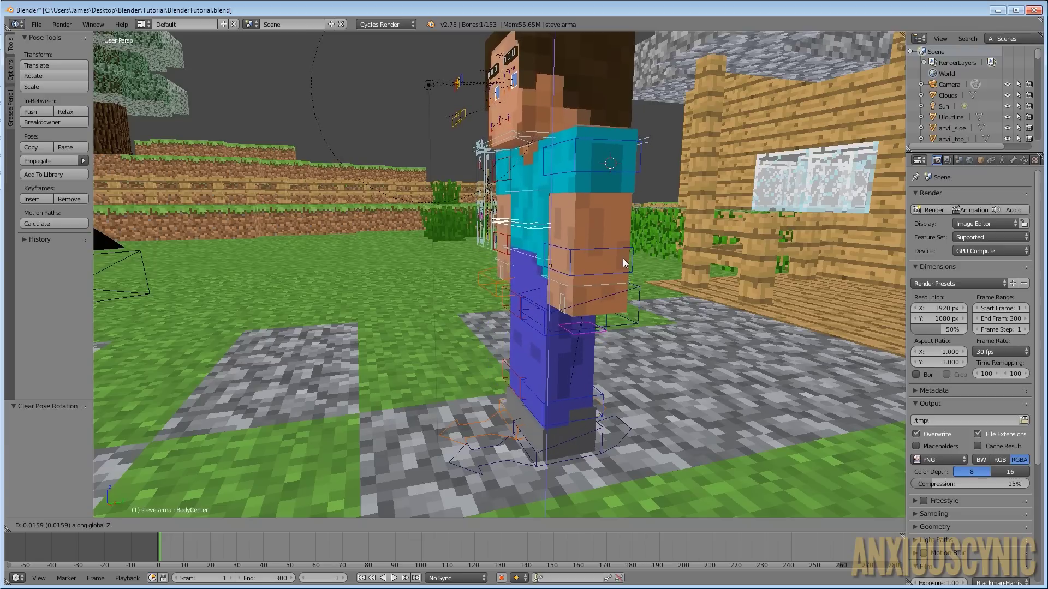
left_click(623, 258)
Save the file, play the animation, return to frame 1 and deselect all bones
middle_click_drag(547, 320, 647, 327)
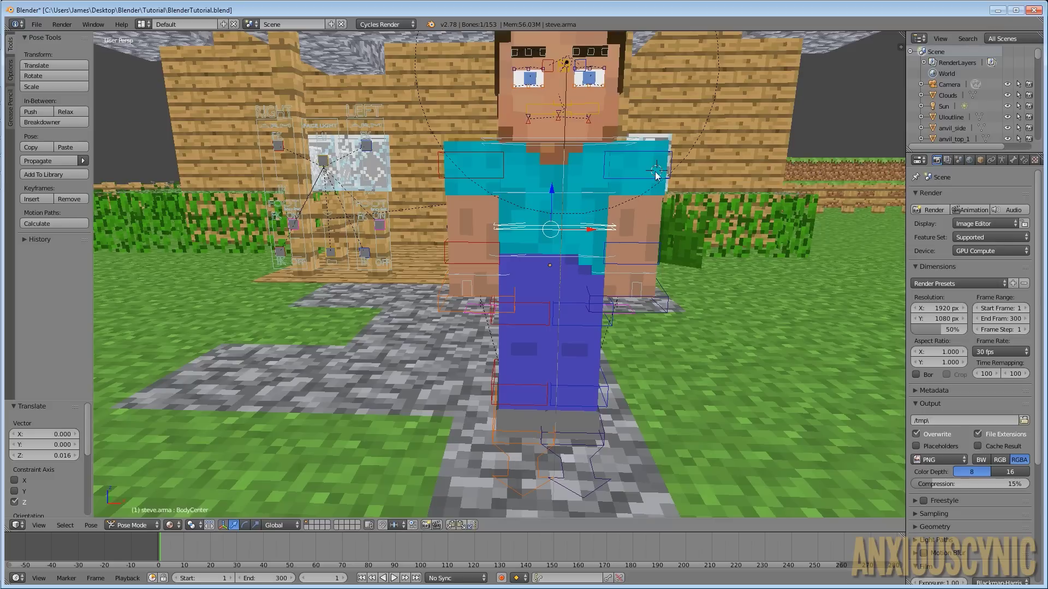
key("ctrl+s")
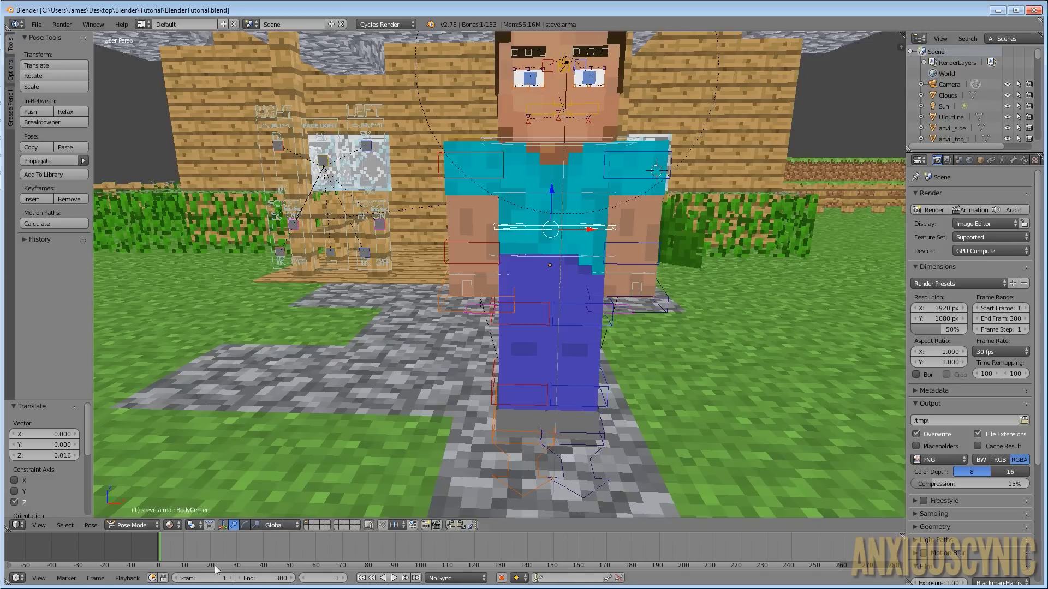
key("alt+a")
key("alt+a")
left_click(362, 578)
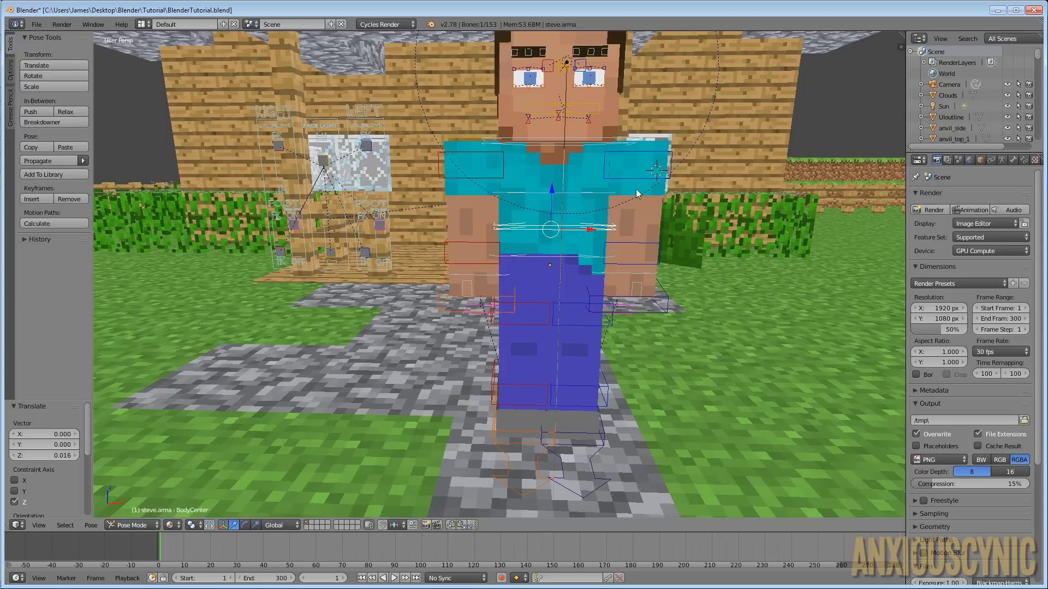
key("a")
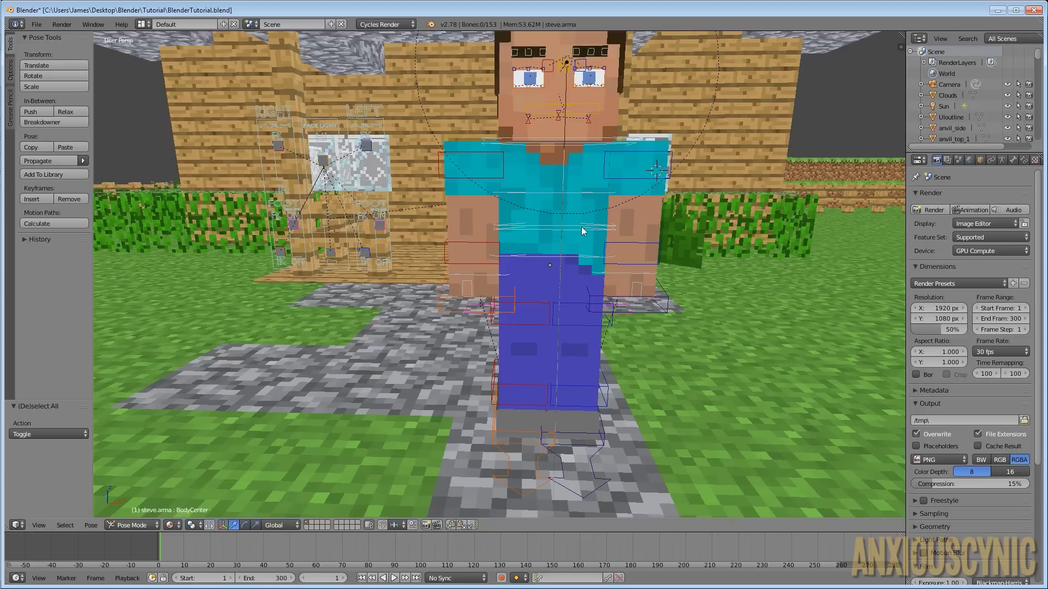
Select all bones, frame Steve and the house, and bring up the Insert Keyframe menu
key("a")
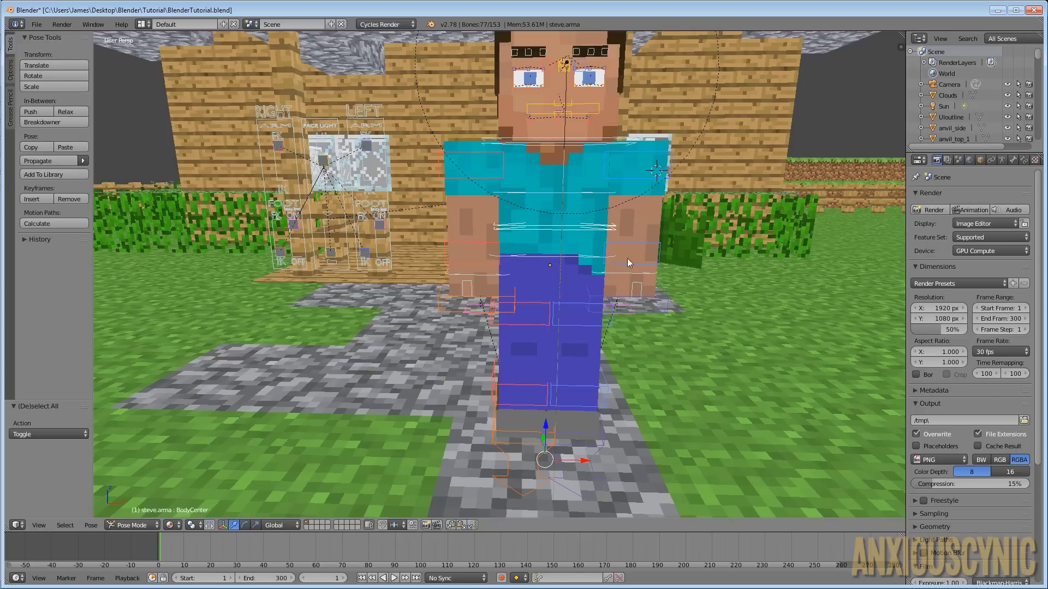
scroll(699, 244, "down", 5)
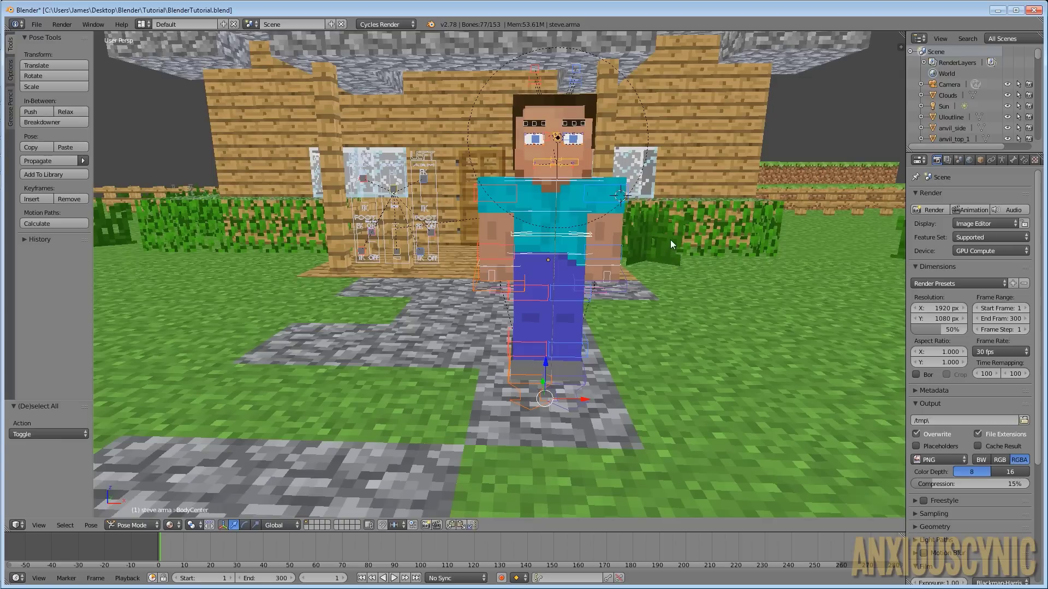
middle_click_drag(670, 240, 667, 255, "shift")
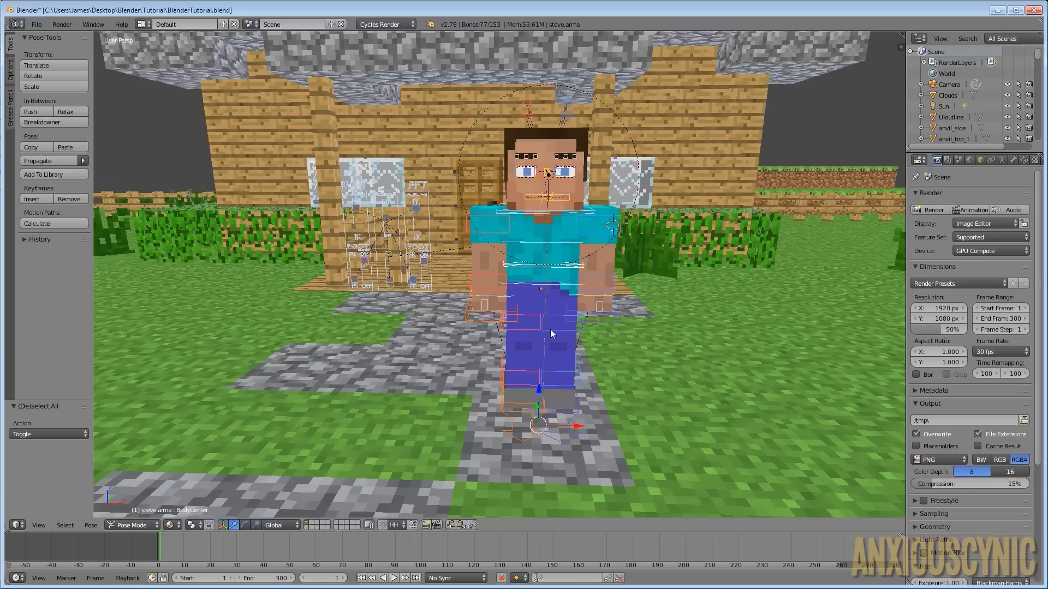
key("i")
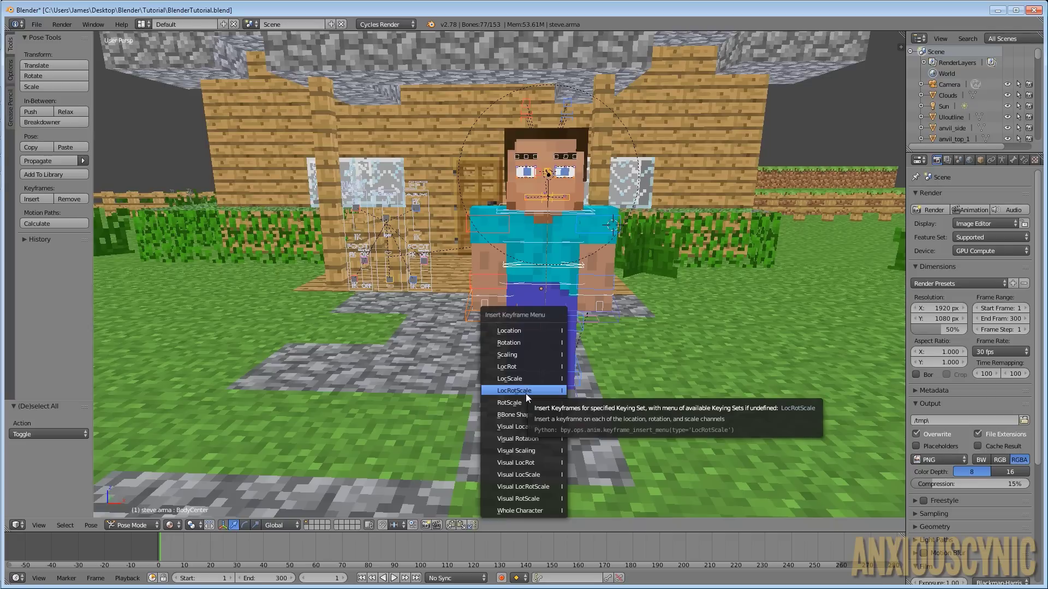
Insert a Rotation keyframe, then a LocRotScale keyframe, for all selected bones at frame 1
left_click(529, 342)
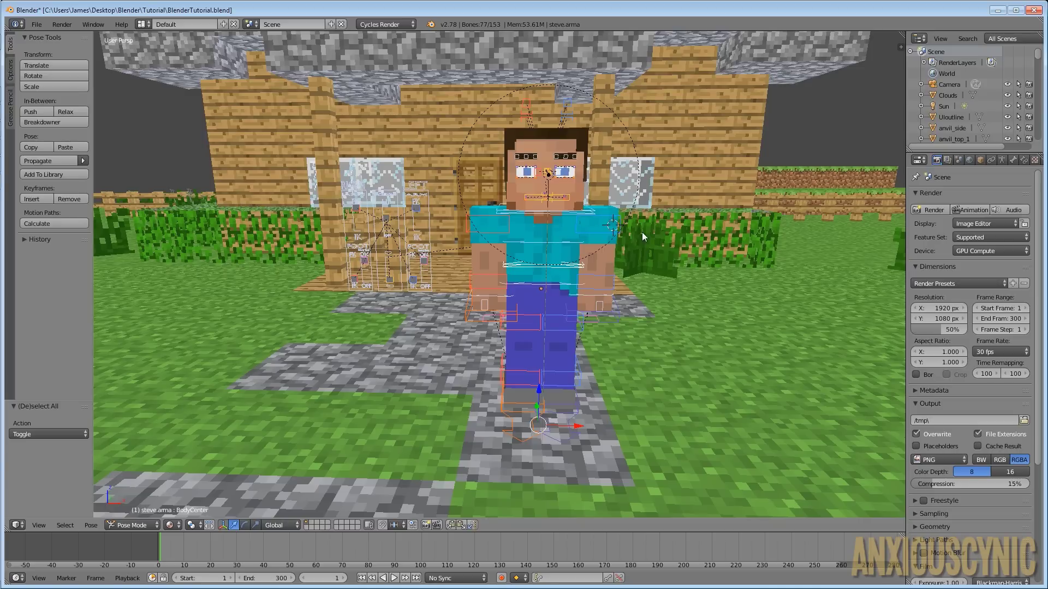
key("i")
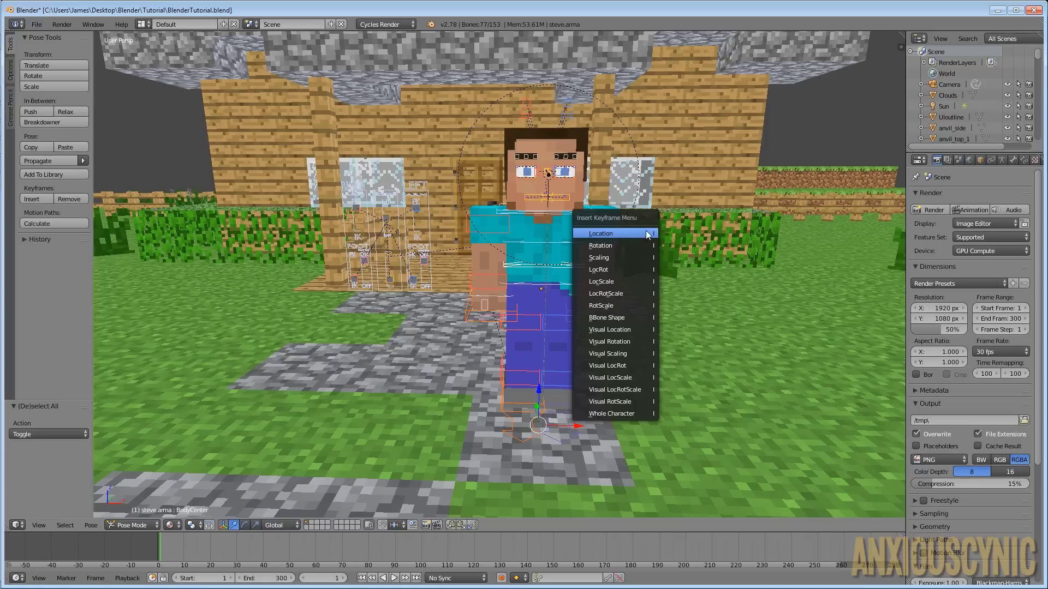
left_click(623, 293)
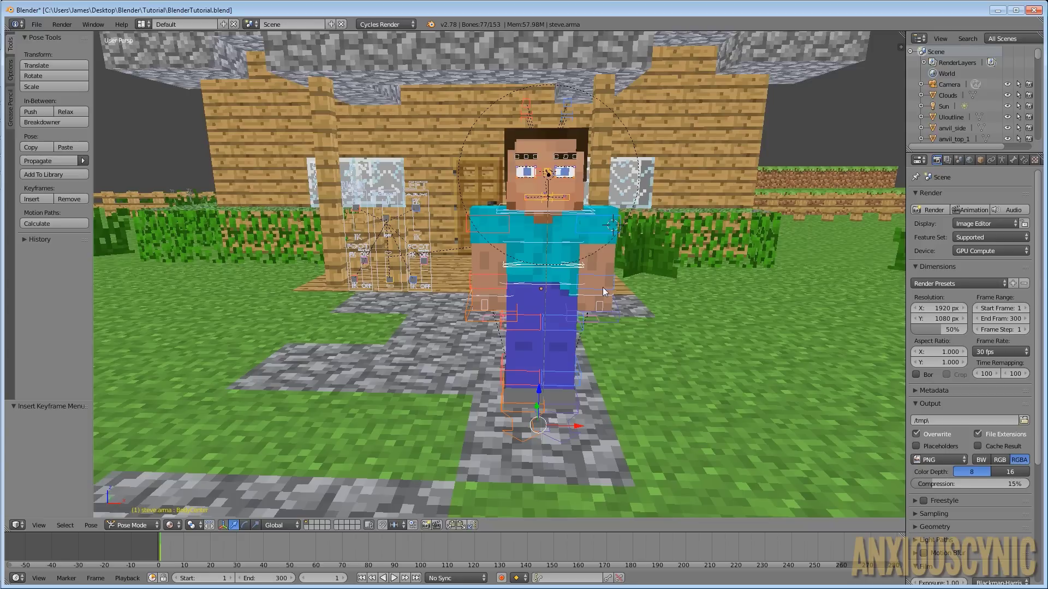
middle_click_drag(684, 271, 645, 253)
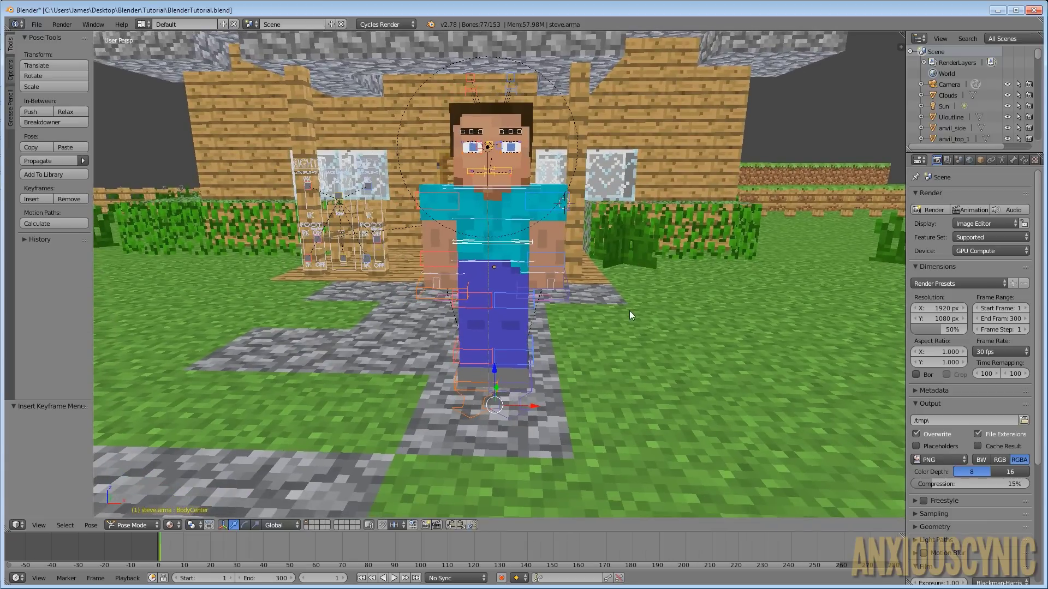
At frame 30, rotate the left upper arm (upperL) up about -52.6°
left_click(236, 546)
right_click(549, 195)
left_click(554, 195)
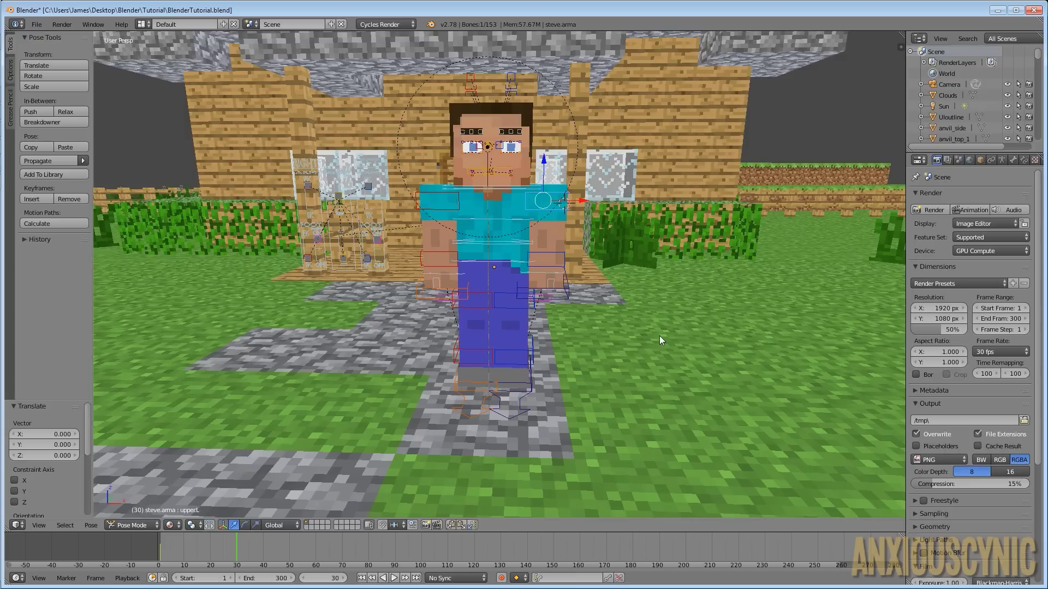
key("r")
left_click(718, 193)
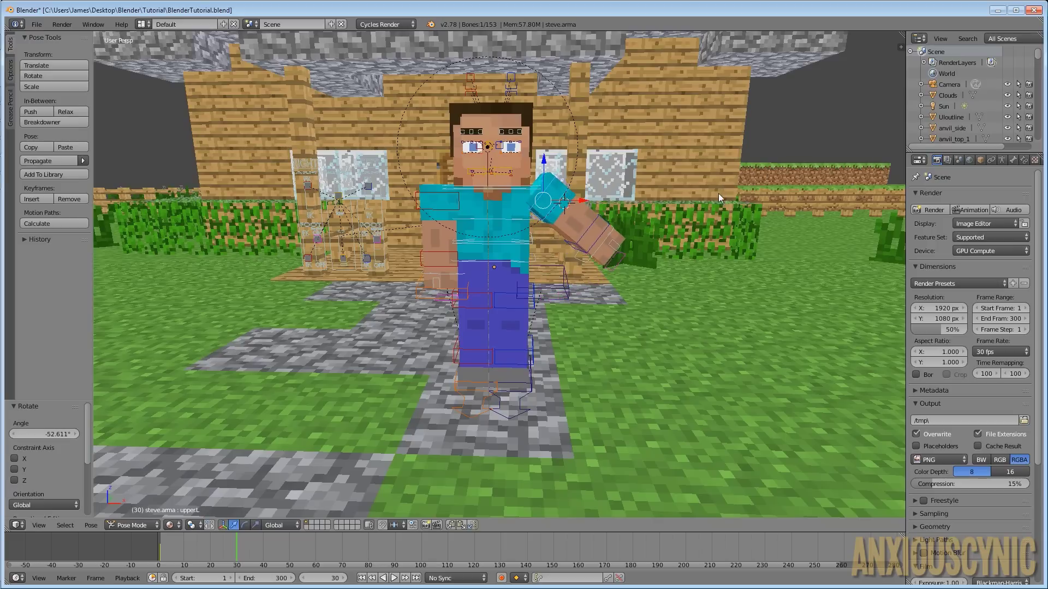
Rotate the left forearm (lowerL) 82.463° to bend it out horizontally
right_click(592, 221)
middle_click_drag(593, 220, 551, 272)
key("r")
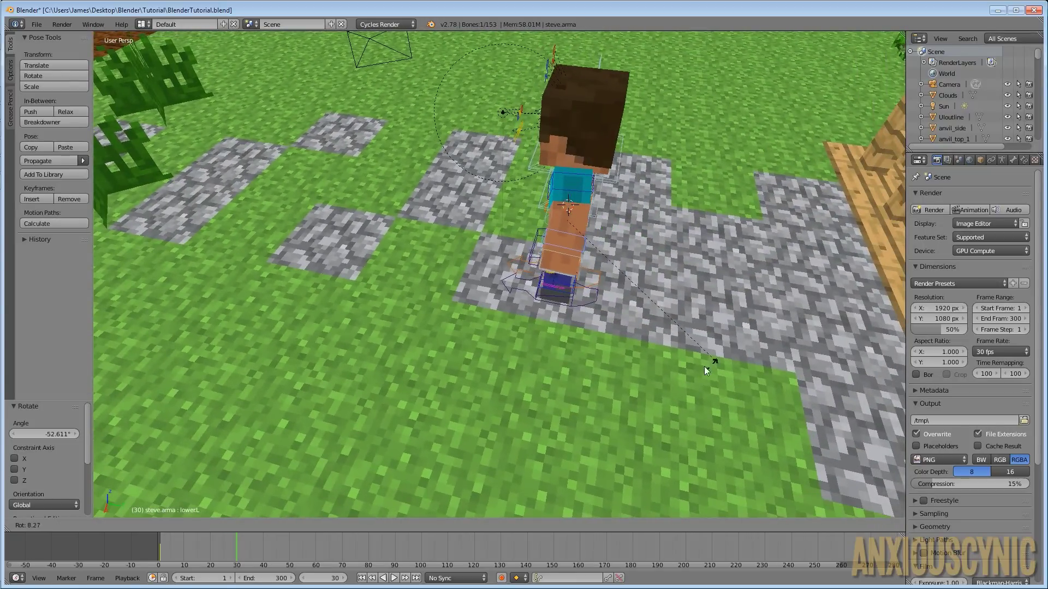
left_click(542, 275)
middle_click_drag(542, 275, 538, 350)
In front view, play the animation from frame 1, then stop and rewind to frame 1
key("KP_1")
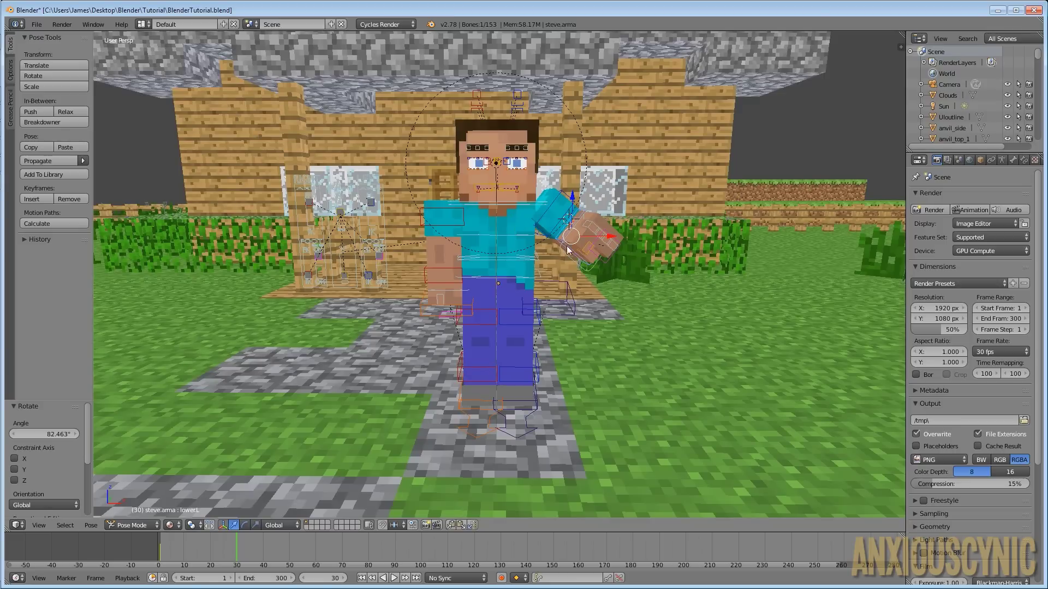
key("shift+Left")
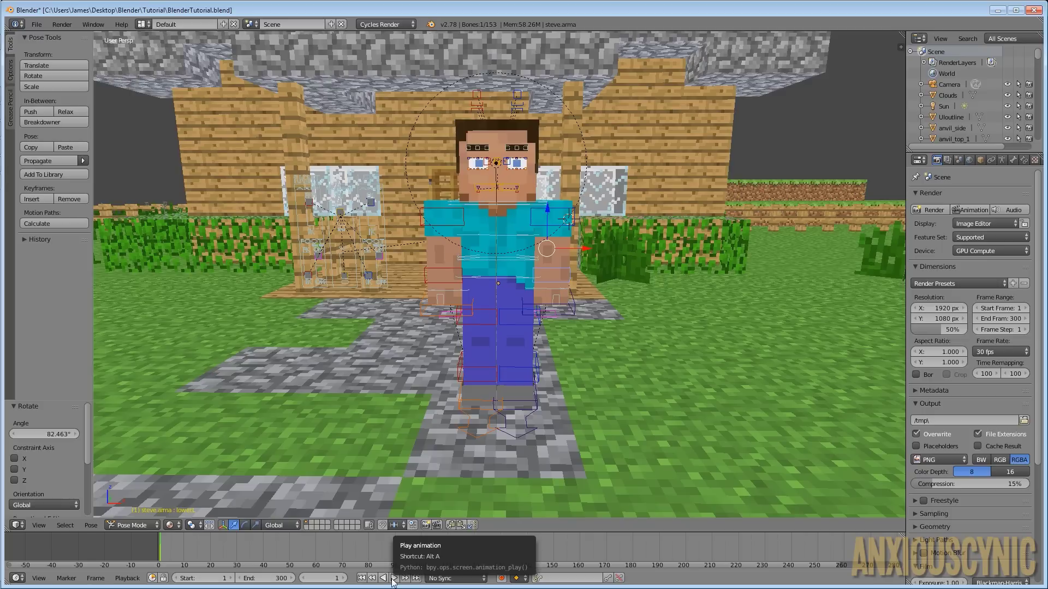
left_click(393, 578)
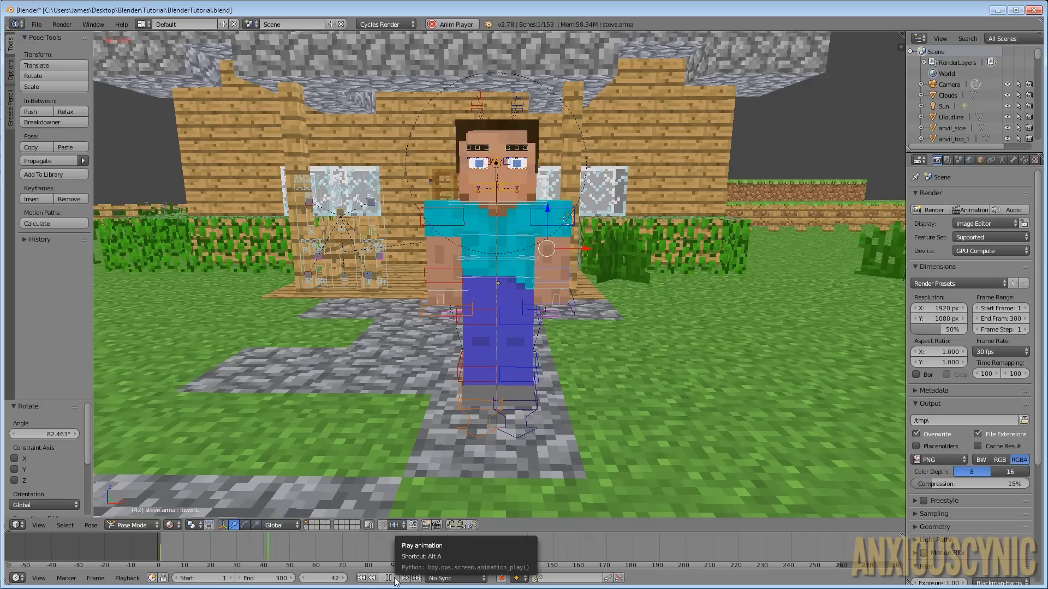
left_click(389, 578)
left_click(361, 578)
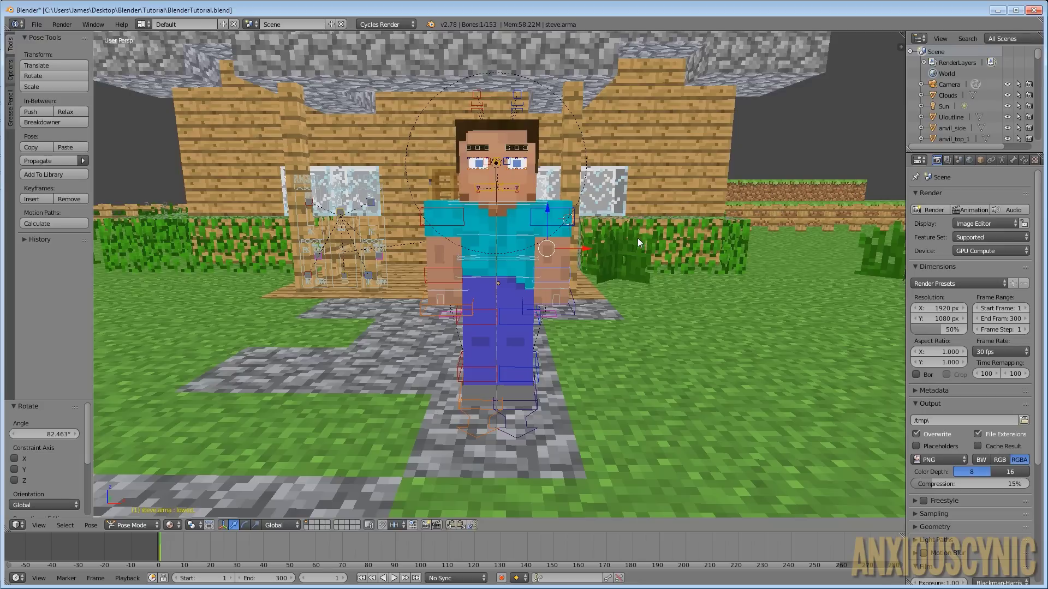
Go to frame 30 and switch on automatic keyframing
left_click(237, 551)
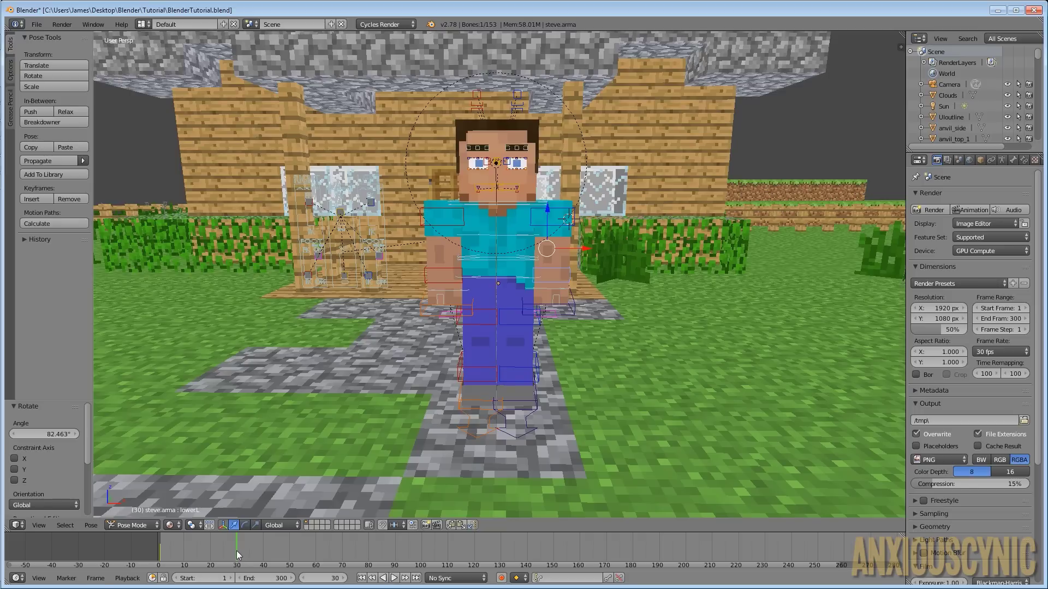
left_click(501, 578)
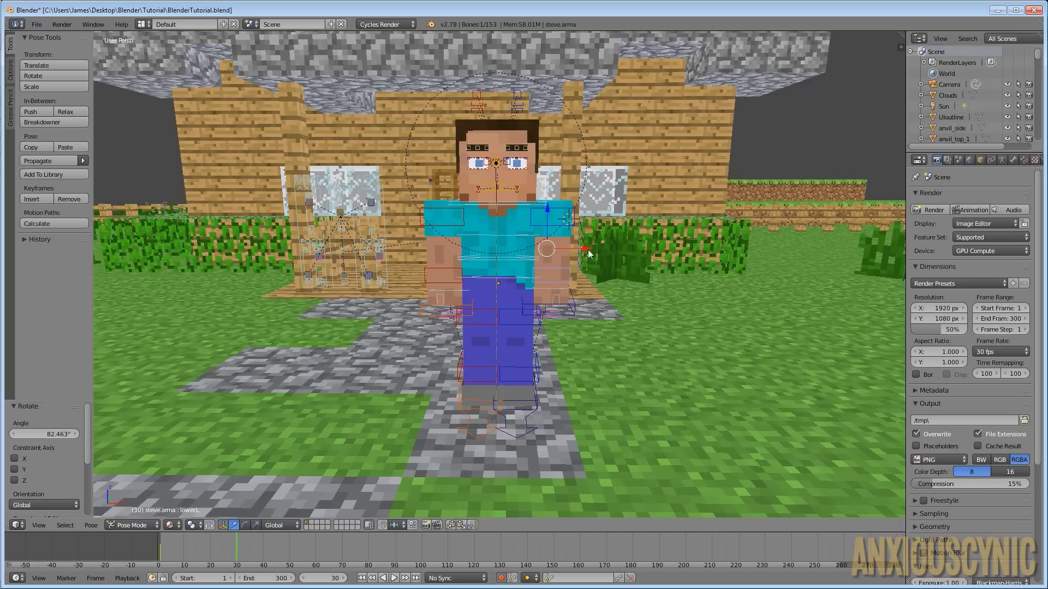
left_click(561, 213)
With auto keying on, raise the left upper arm to horizontal and rotate the lower arm about 93°
right_click(555, 256)
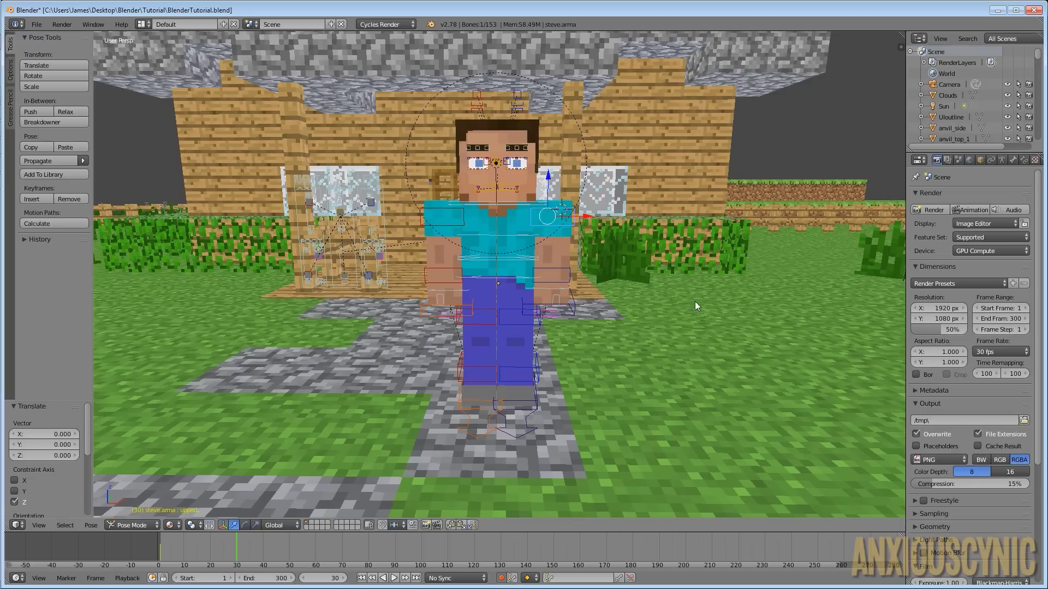
key("r")
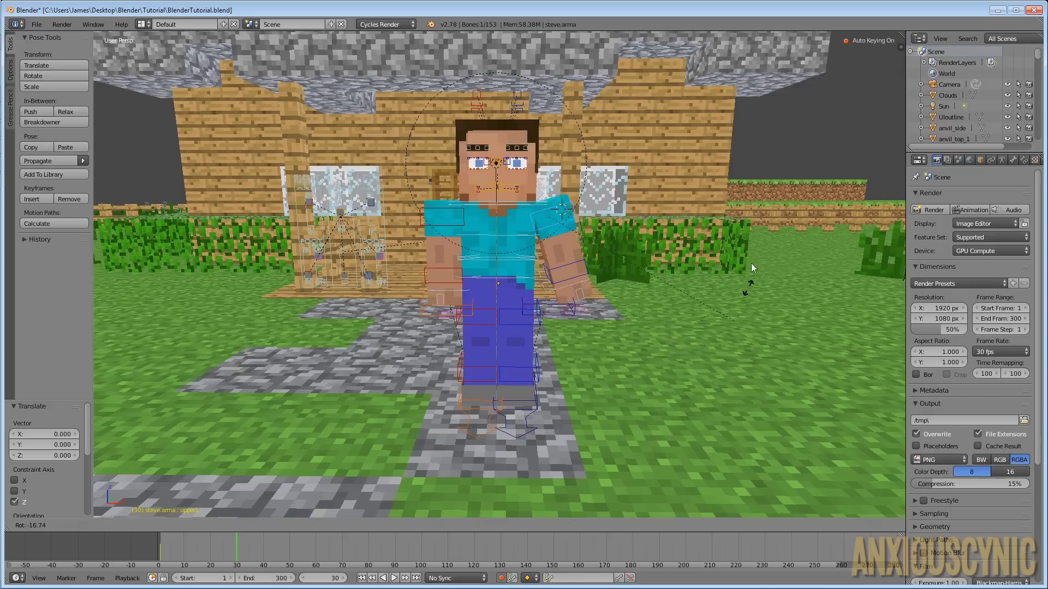
left_click(648, 164)
middle_click_drag(647, 163, 619, 353)
right_click(551, 224)
key("r")
left_click(505, 242)
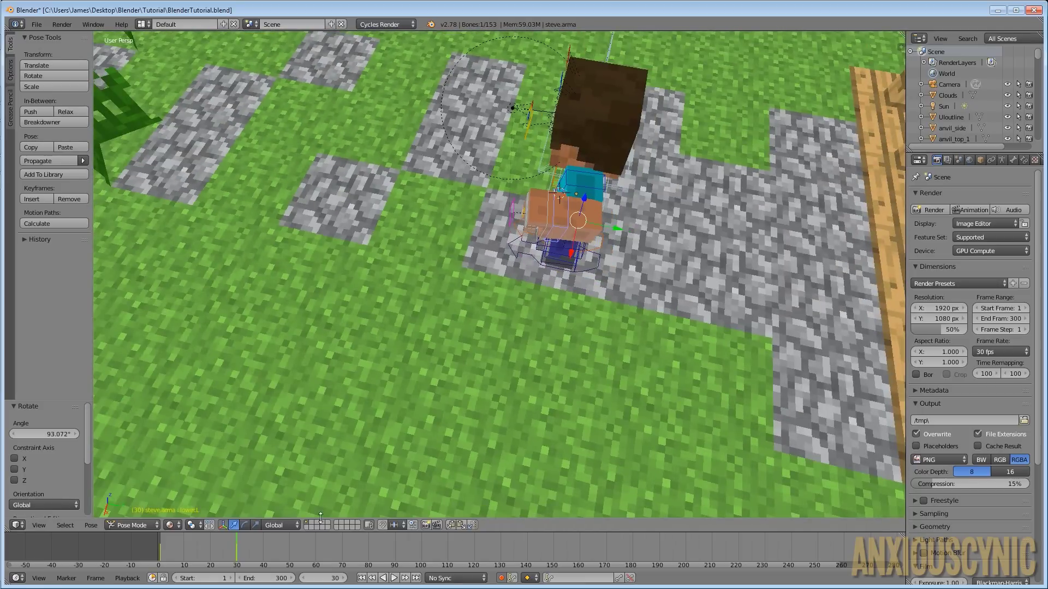
Scrub the timeline to frame 0, play and stop the arm animation, then jump to the start
left_click(245, 549)
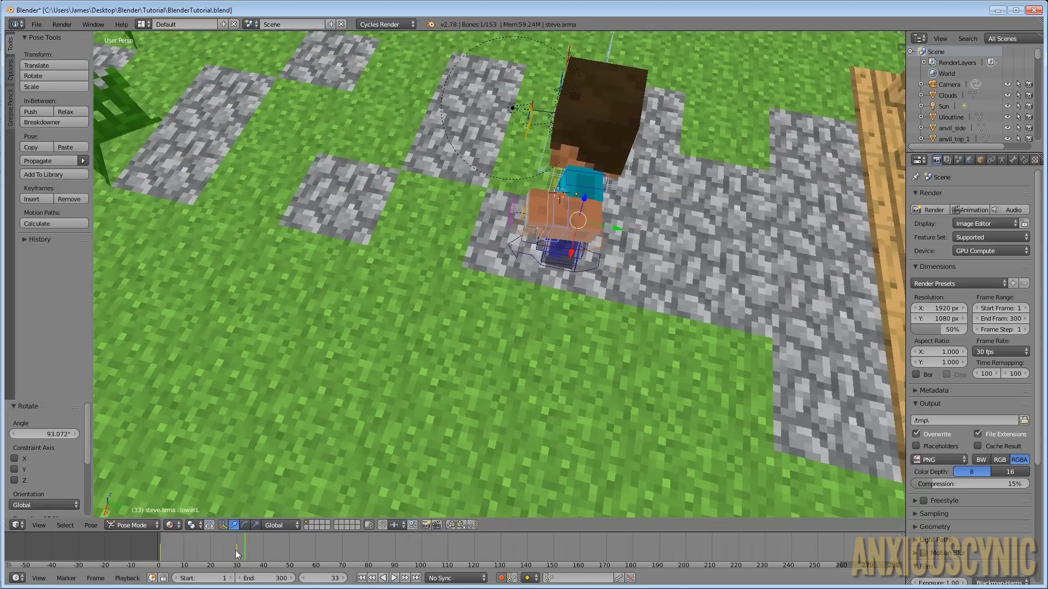
left_click(235, 550)
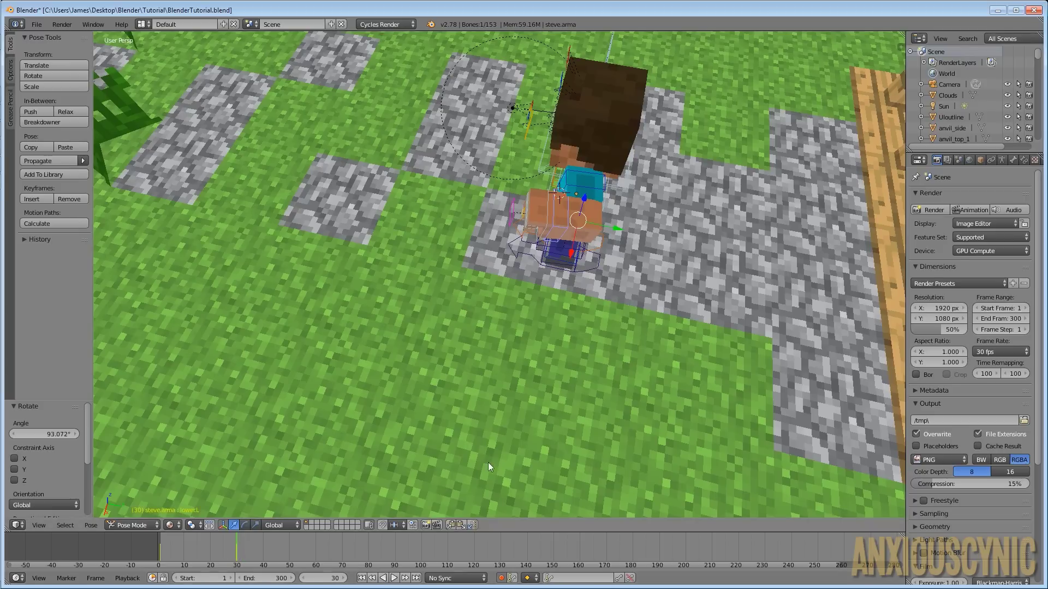
middle_click_drag(529, 299, 671, 230)
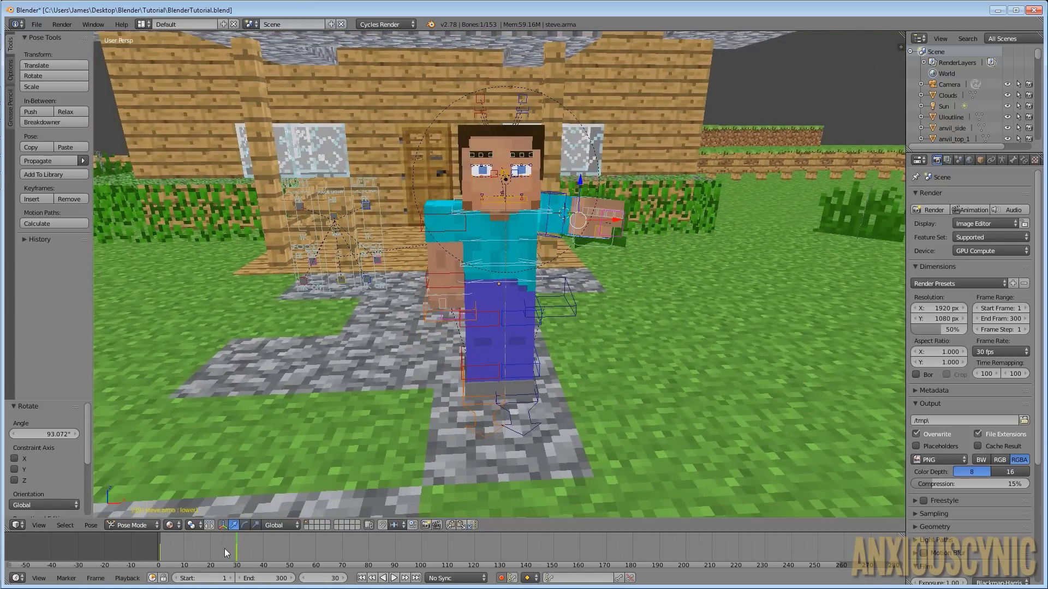
left_click_drag(223, 549, 158, 550)
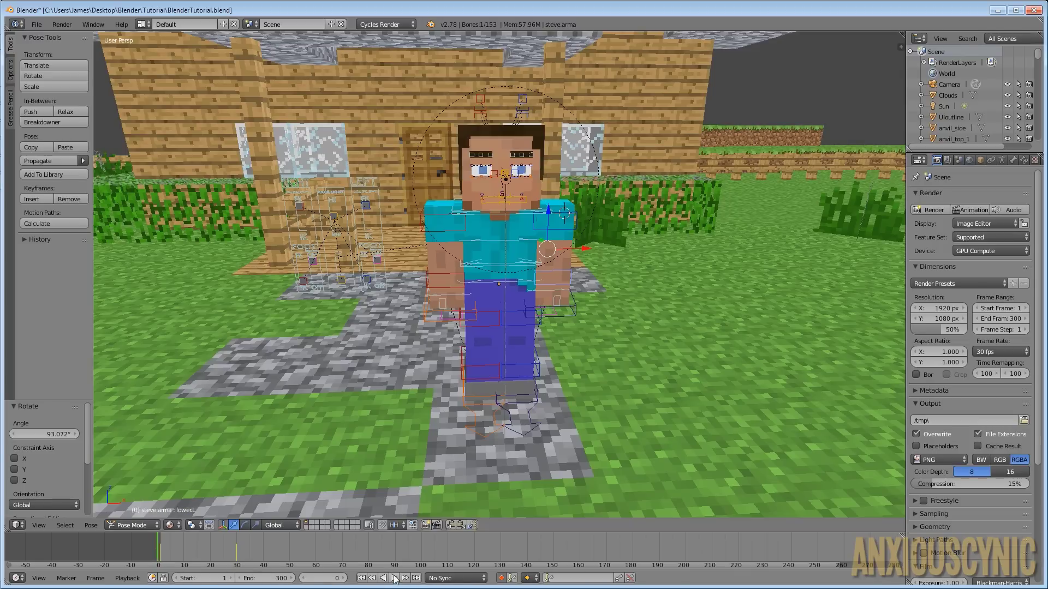
left_click(394, 578)
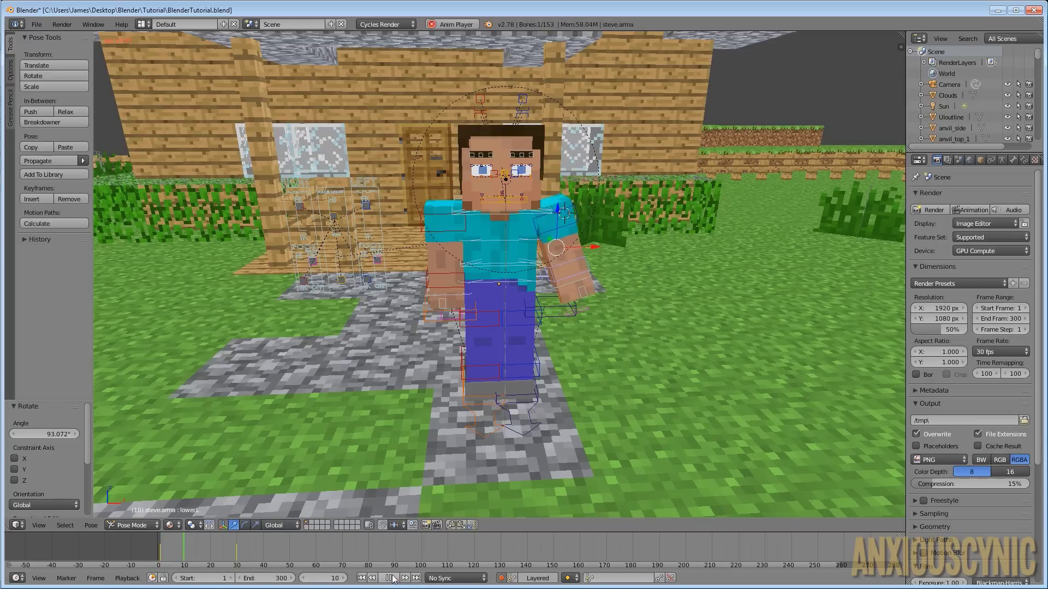
left_click(391, 578)
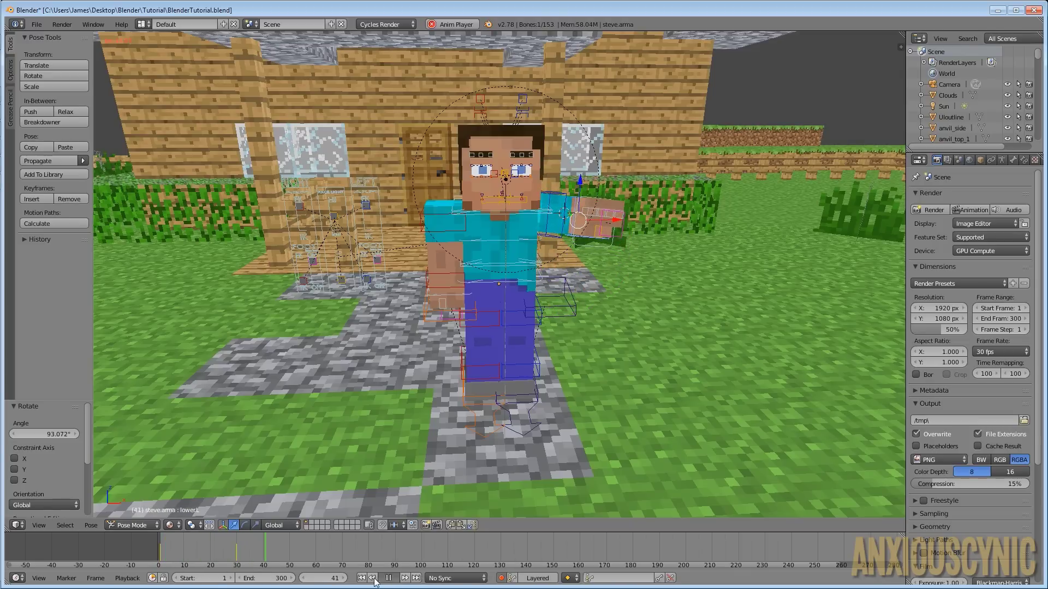
left_click(361, 578)
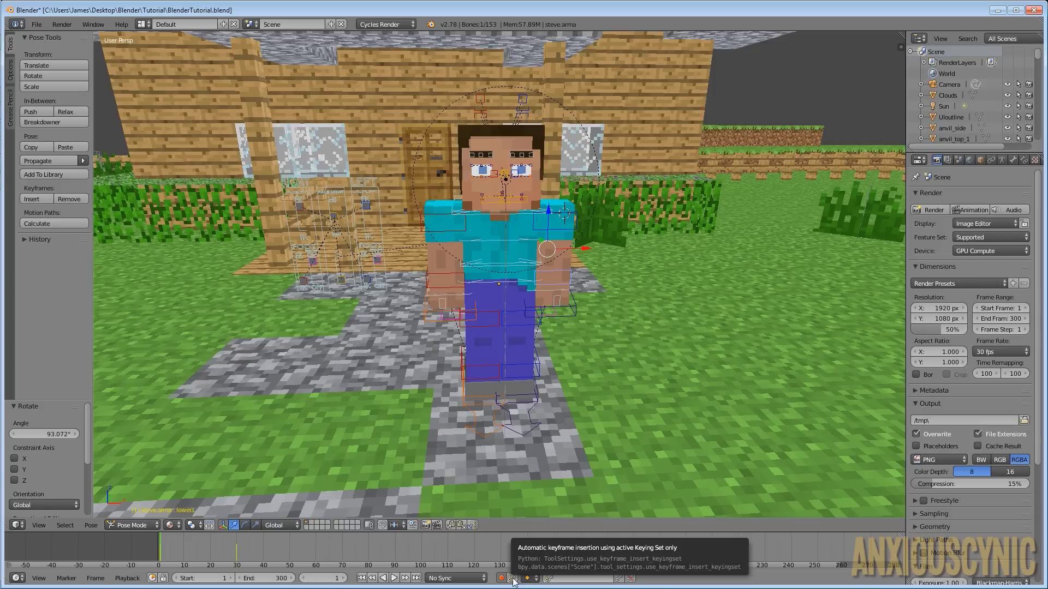
Make Rotation the active keying set and move to frame 50
left_click(564, 578)
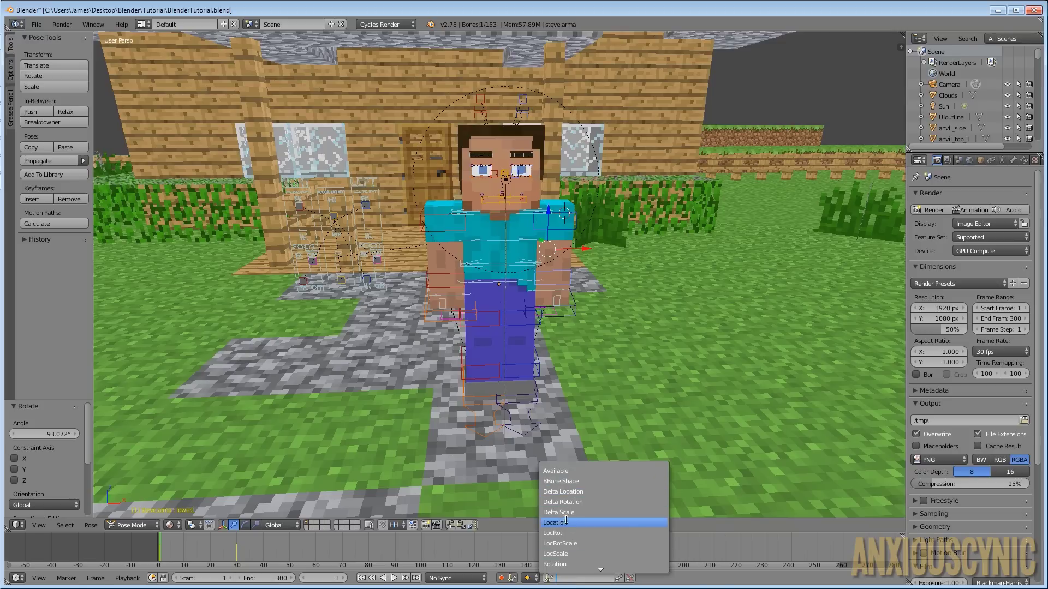
left_click(568, 563)
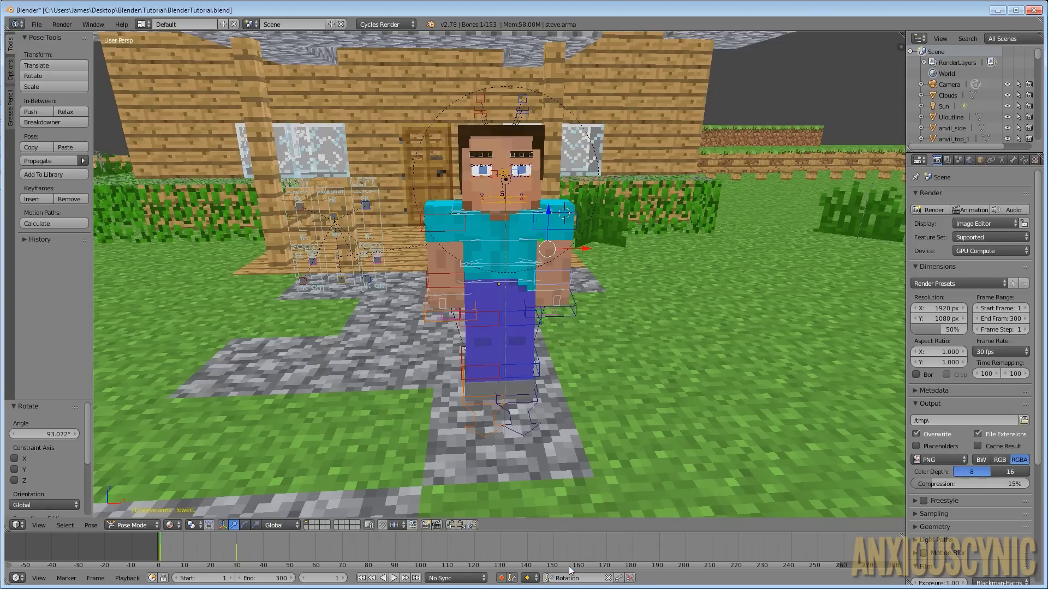
left_click_drag(312, 549, 289, 551)
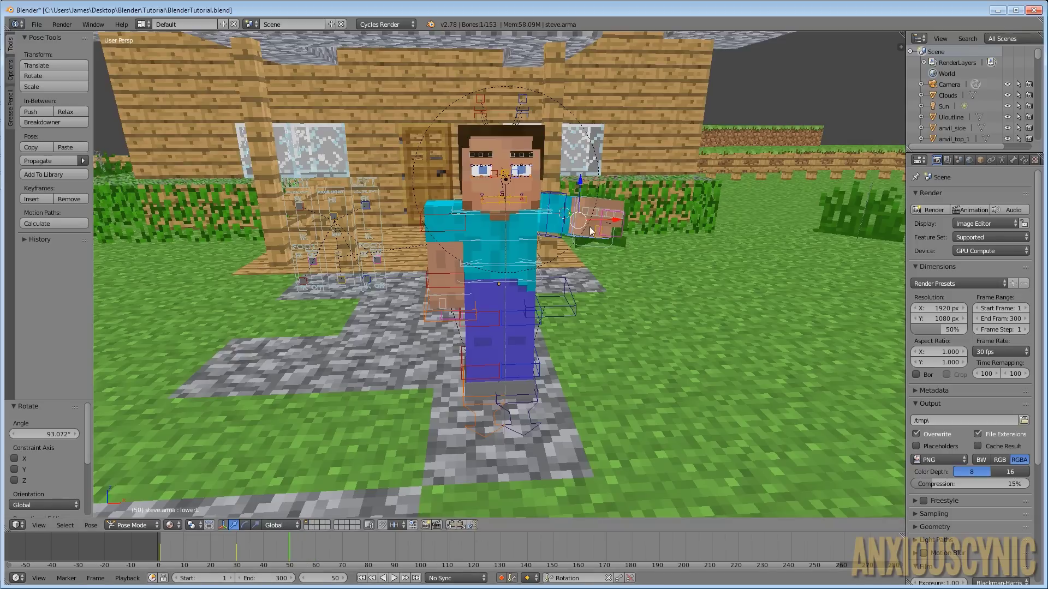
Raise Steve's upper.L arm to -71.932° on X and move it out to the right
middle_click_drag(618, 227, 546, 201)
right_click(553, 208)
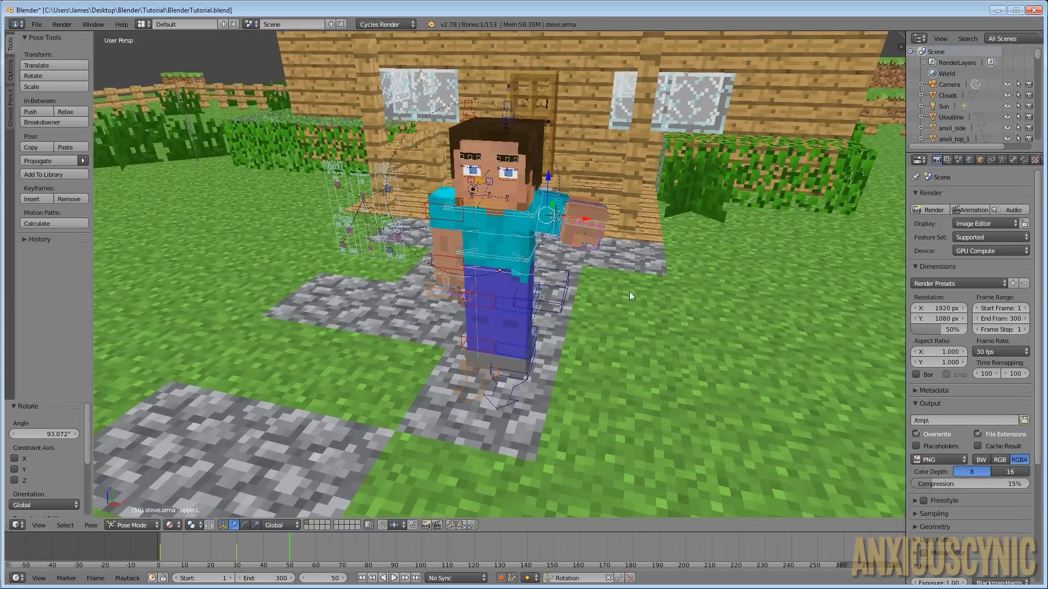
key("r")
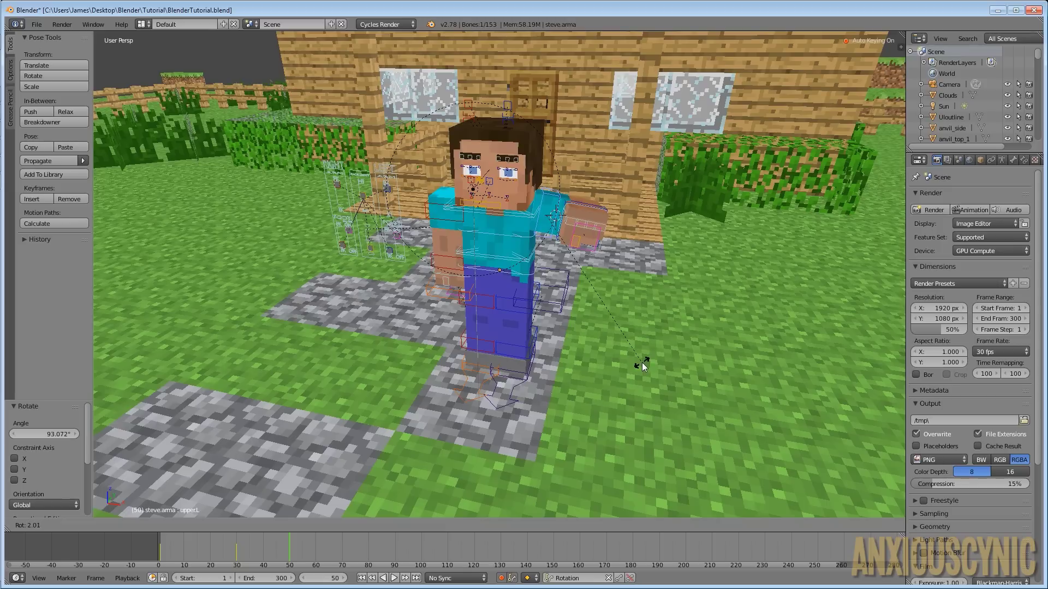
key("x")
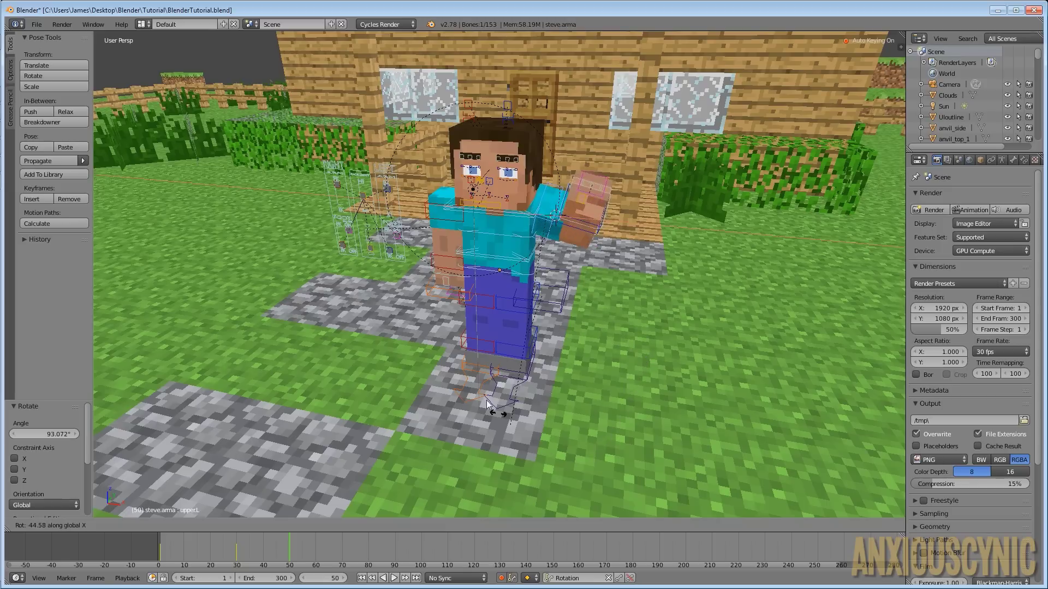
left_click(456, 333)
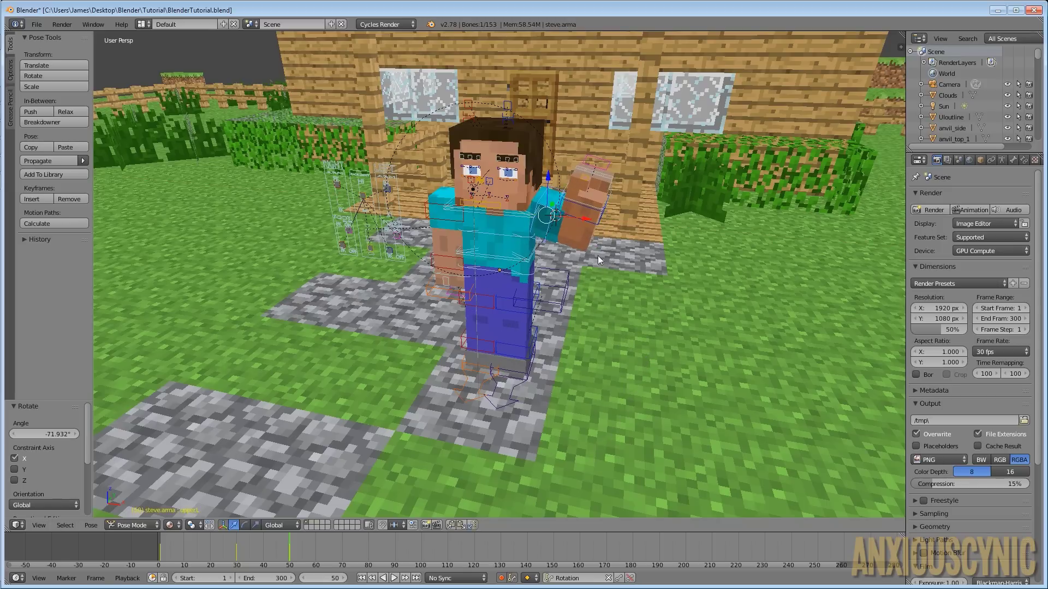
key("g")
left_click(748, 320)
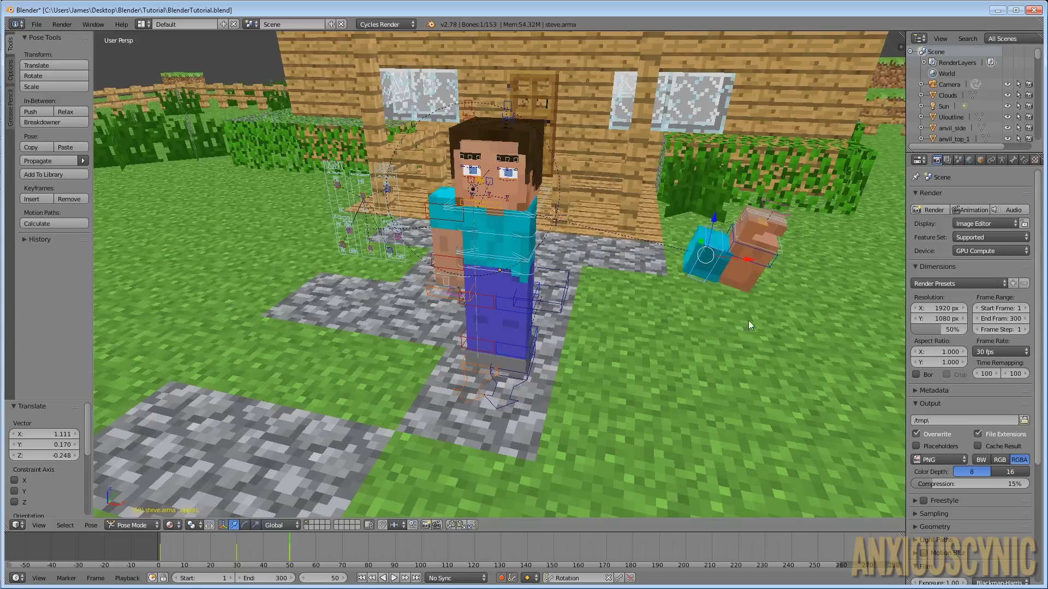
Rewind near the start and play the animation to check the keys
mouse_move(669, 329)
middle_mouse_down()
mouse_move(650, 329)
mouse_move(659, 319)
middle_mouse_up()
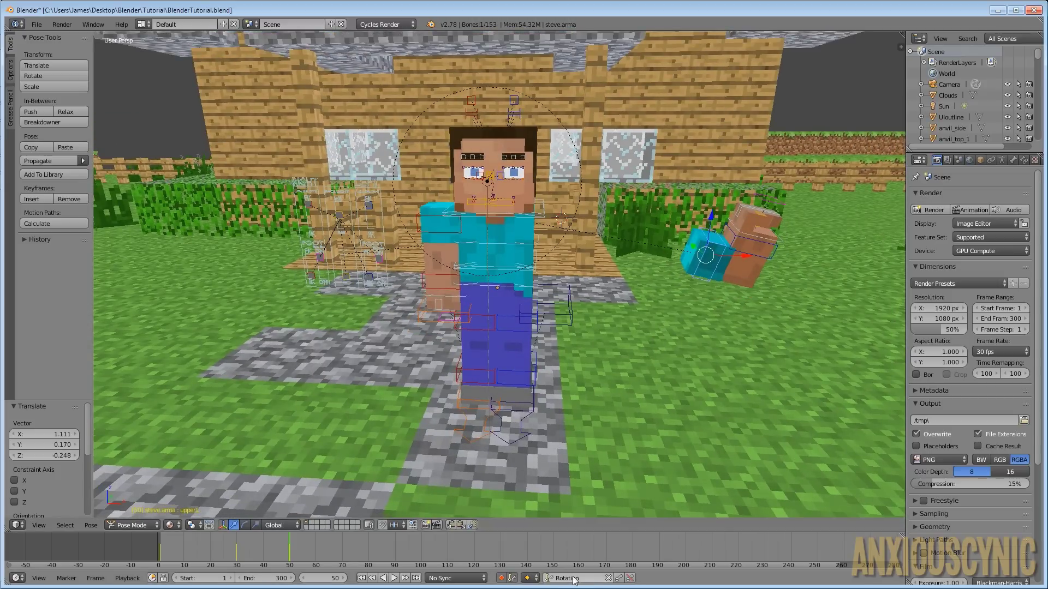
left_click_drag(284, 554, 161, 545)
key("alt+a")
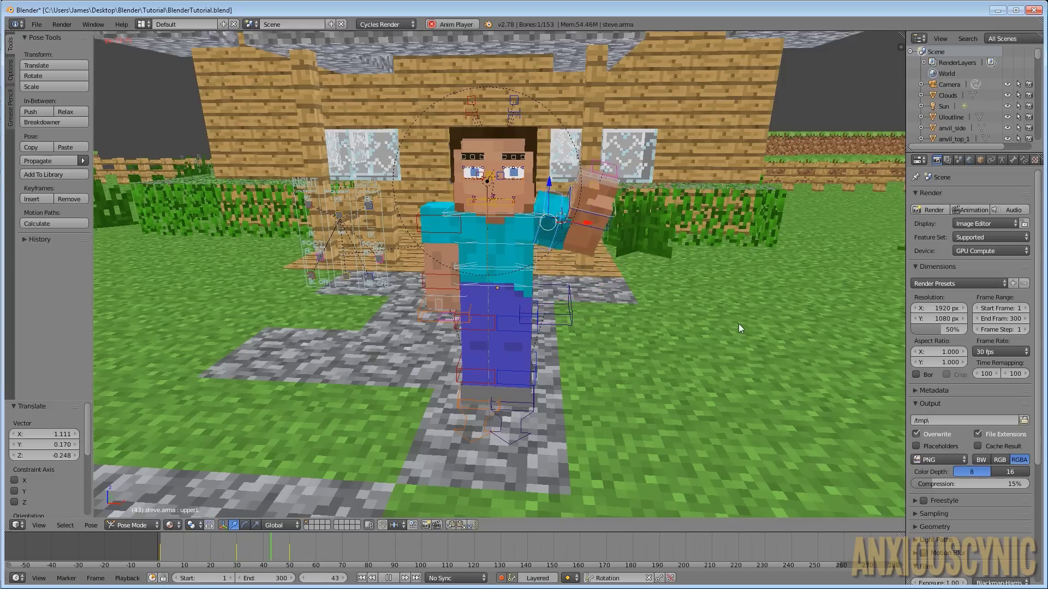
Stop playback, return to frame 50, clear the Rotation keying set, and save BlenderTutorial.blend
key("alt+a")
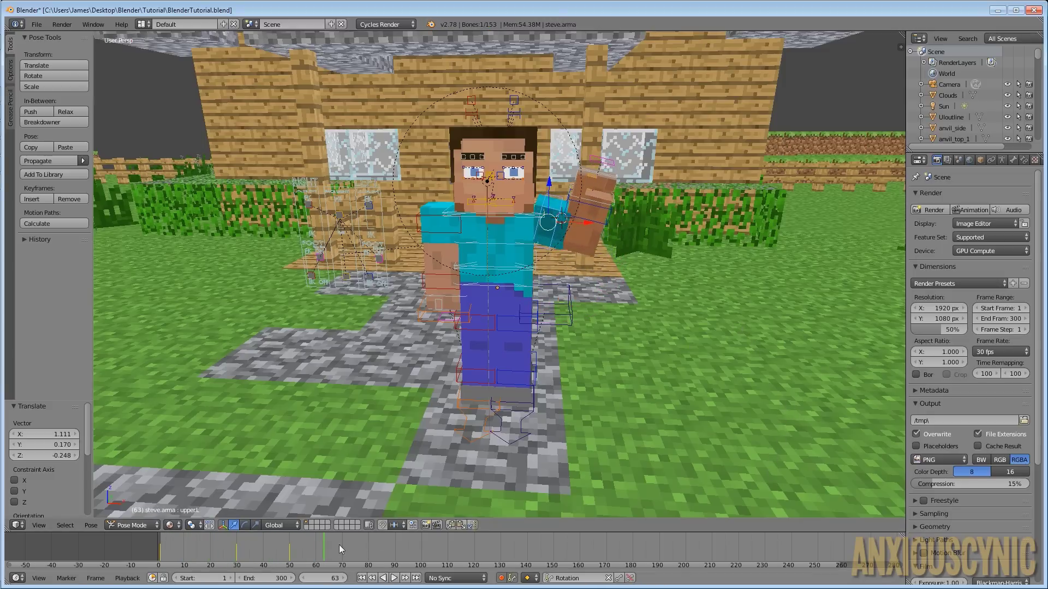
left_click(284, 553)
left_click_drag(284, 554, 289, 550)
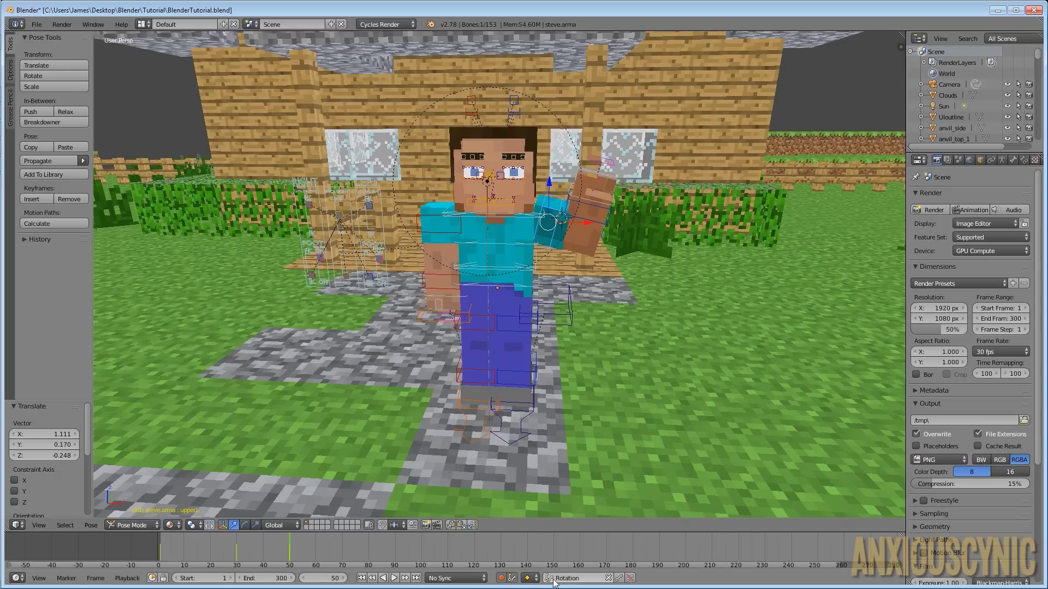
left_click(609, 578)
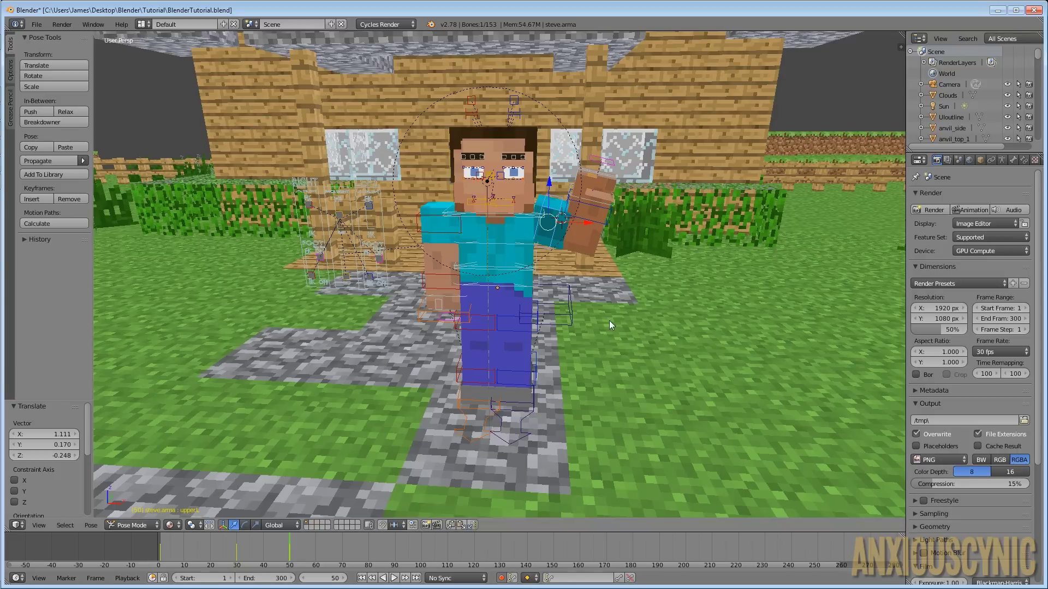
key("ctrl+s")
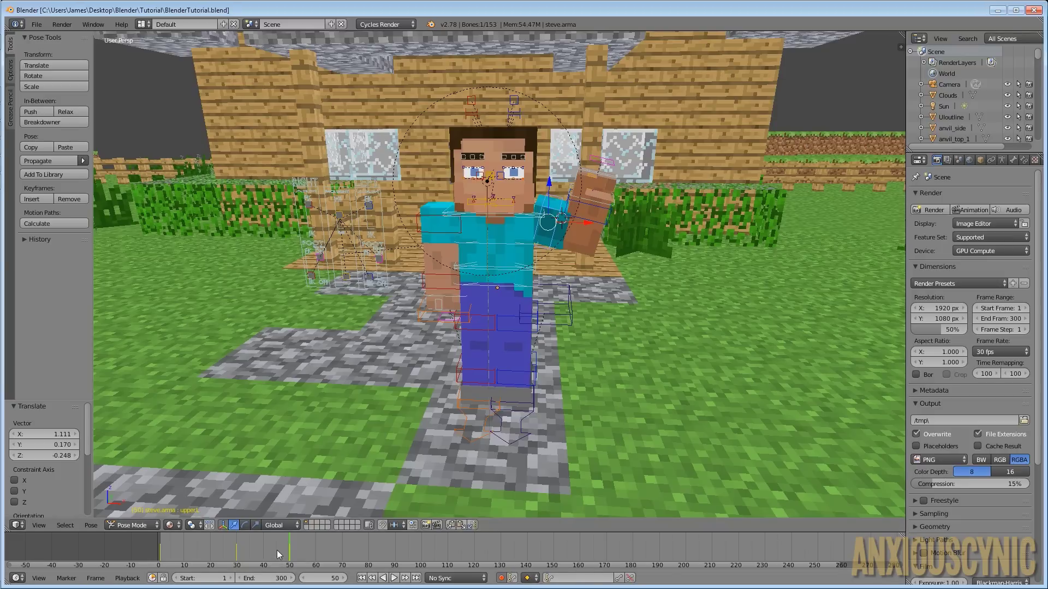
Replay the raised-arm animation and stop it at frame 43
key("shift+alt+a")
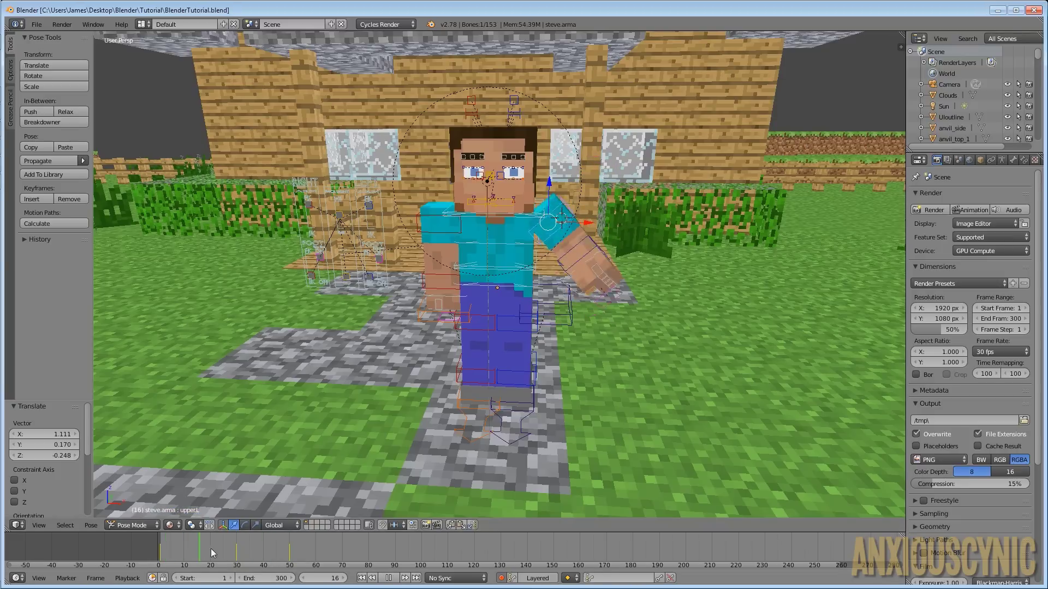
left_click(270, 554)
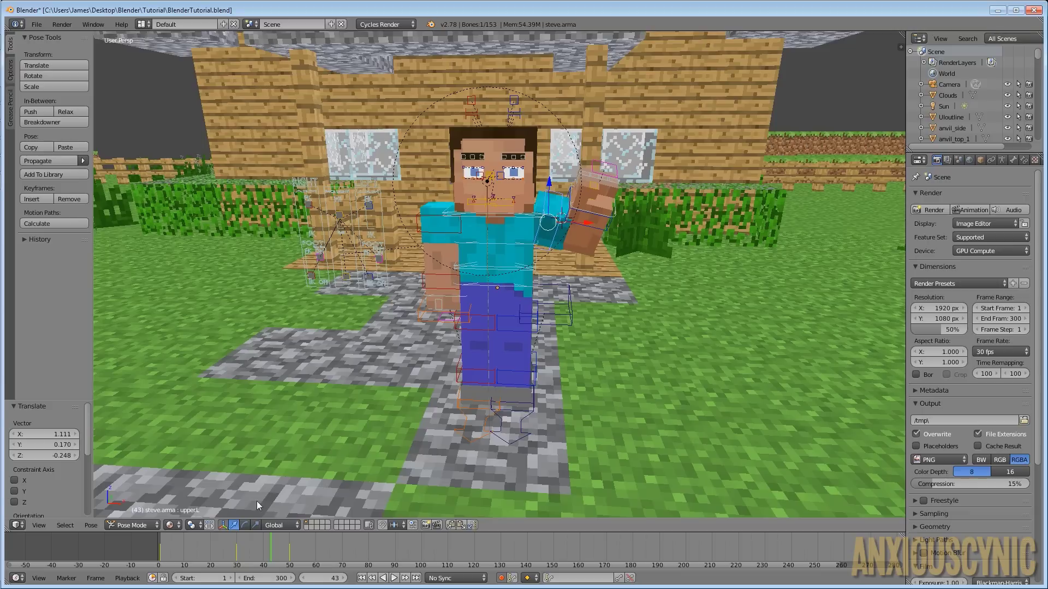
left_click(20, 527)
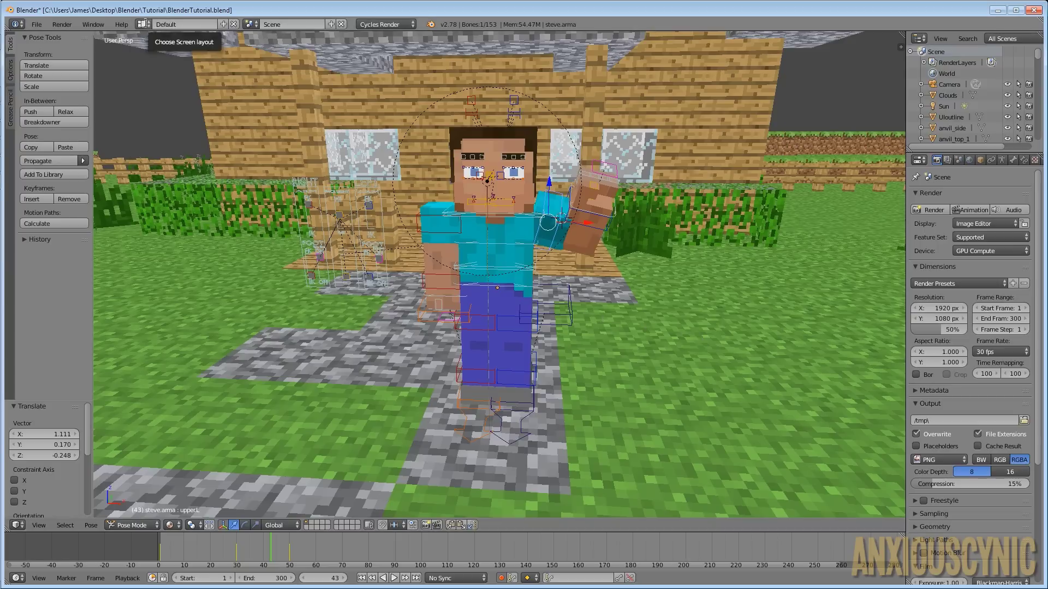
Switch to the Animation screen layout with Texture viewport shading
left_click(144, 24)
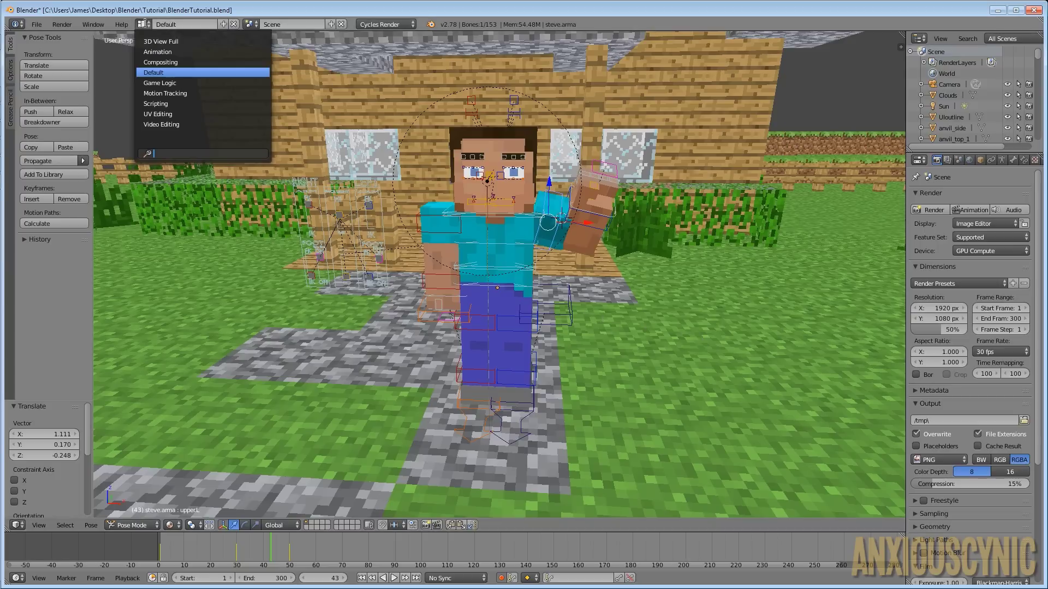
left_click(165, 51)
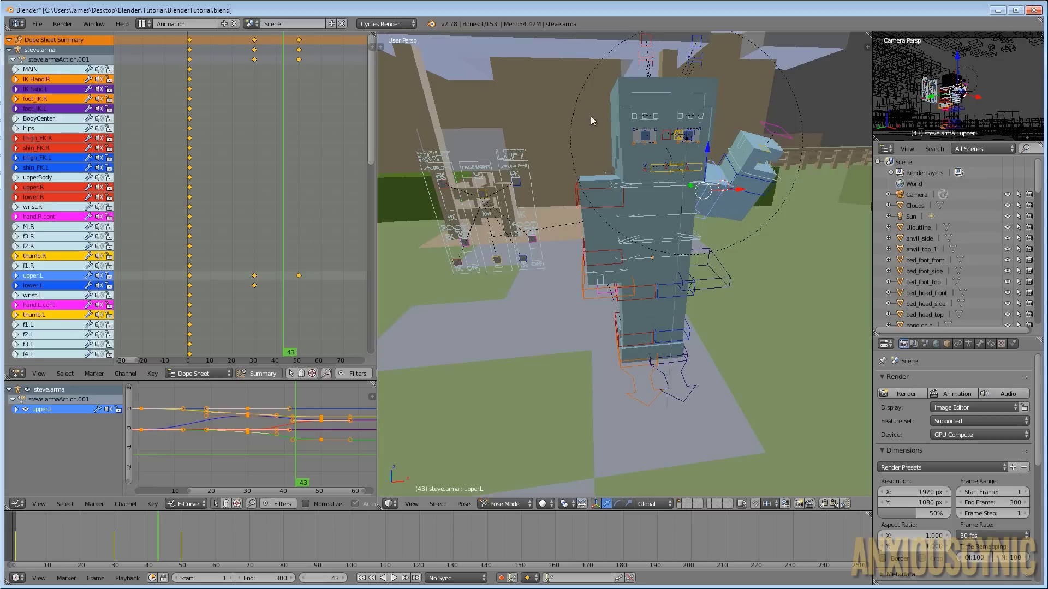
left_click(542, 503)
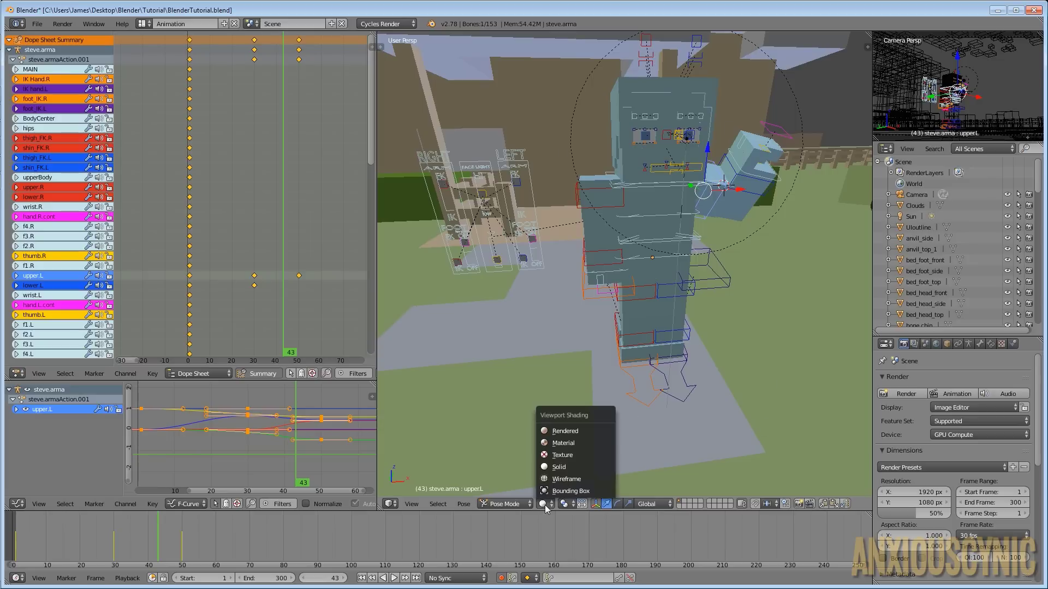
left_click(557, 446)
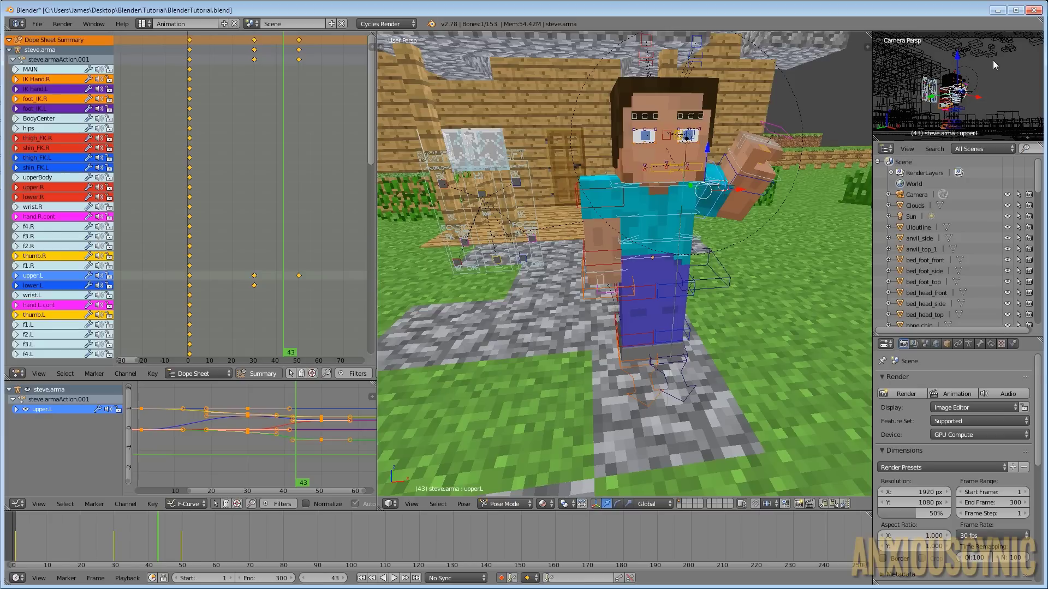
Toggle the camera preview between solid and wireframe, and keep the Graph Editor in F-Curve mode
key("z")
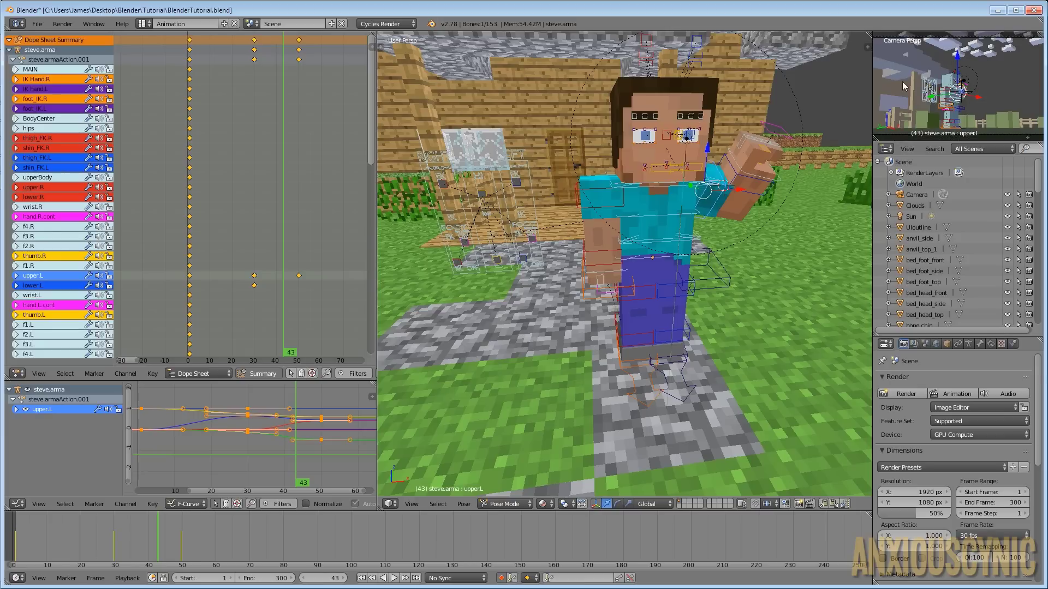
key("z")
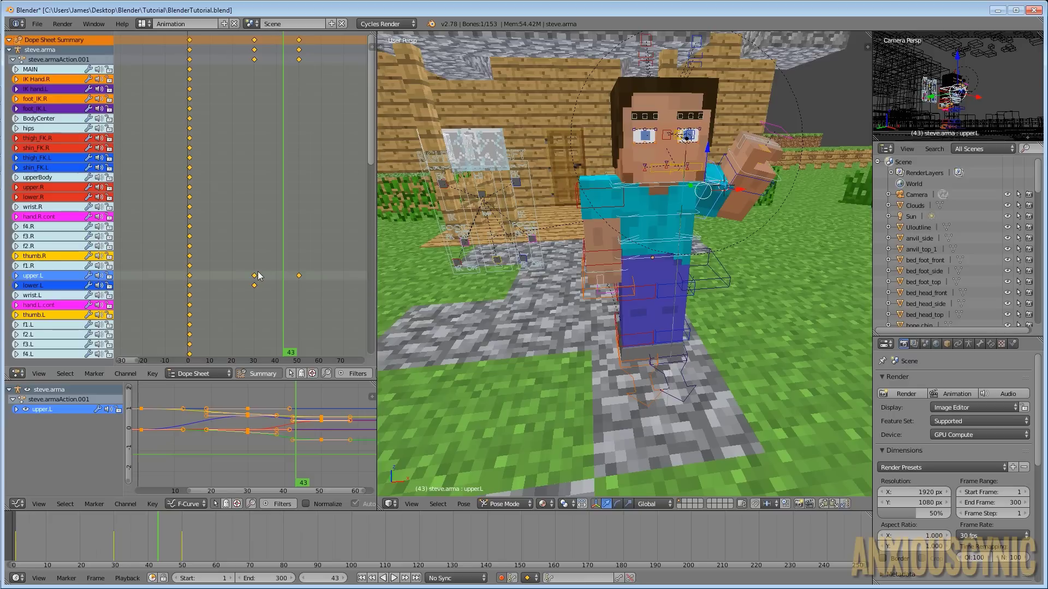
left_click(18, 503)
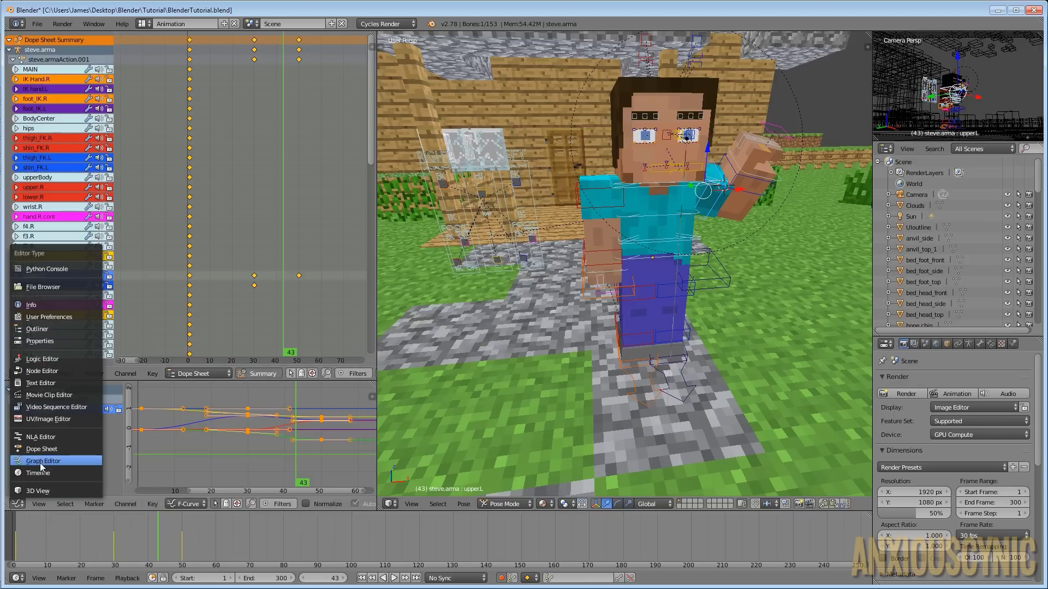
left_click(191, 505)
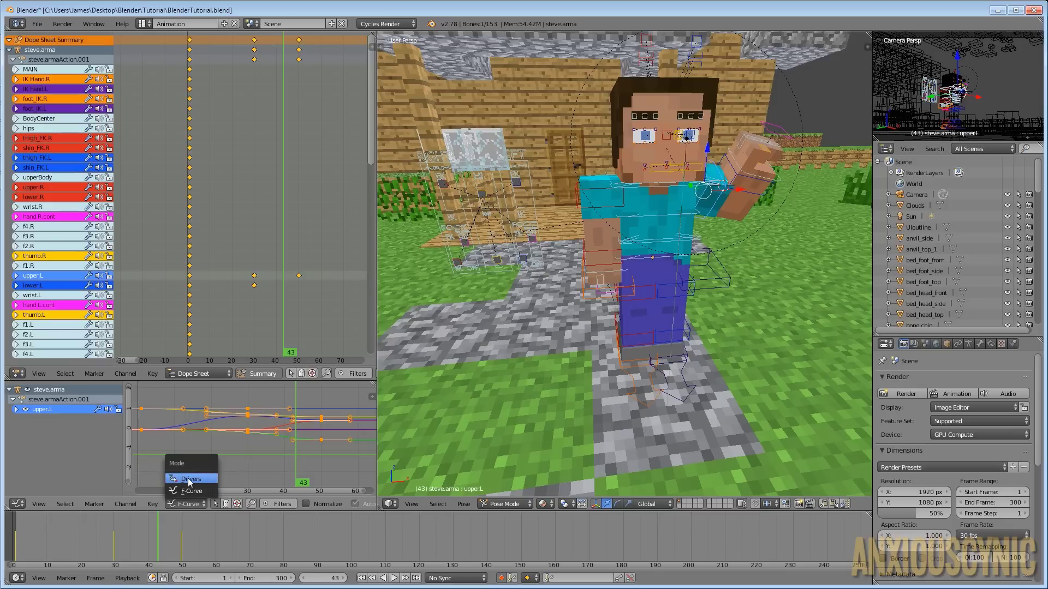
left_click(186, 491)
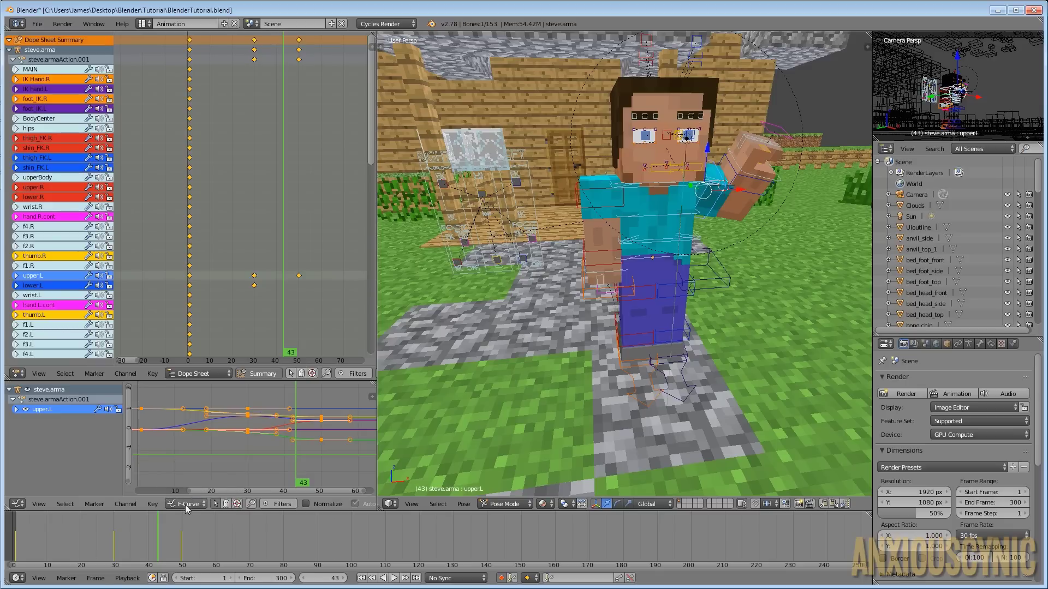
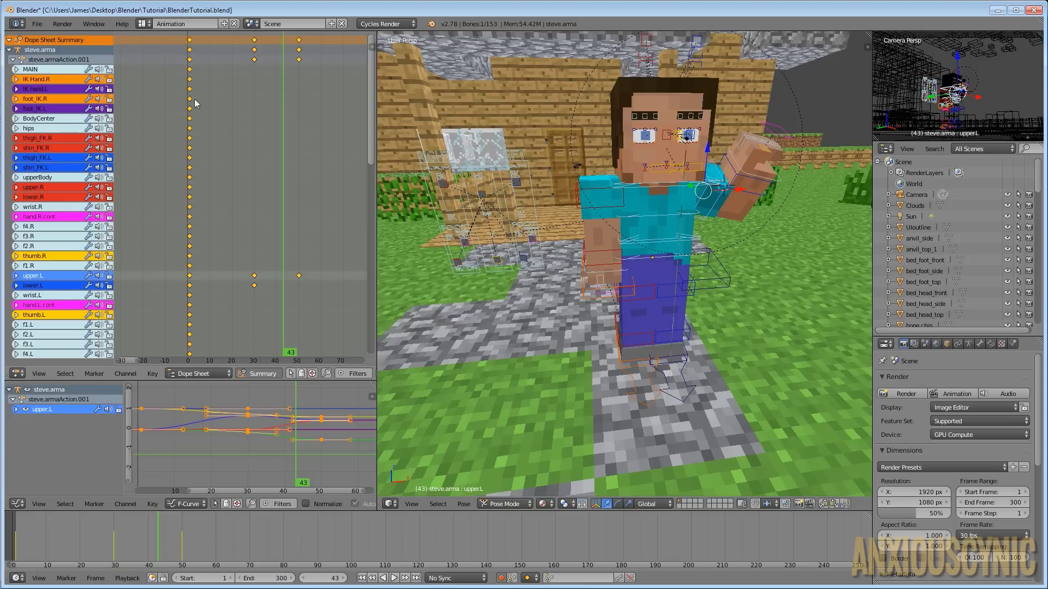
Slide the lower.L key at frame 30 to roughly frame 40 in the Dope Sheet
left_click_drag(373, 60, 351, 47)
right_click(264, 286)
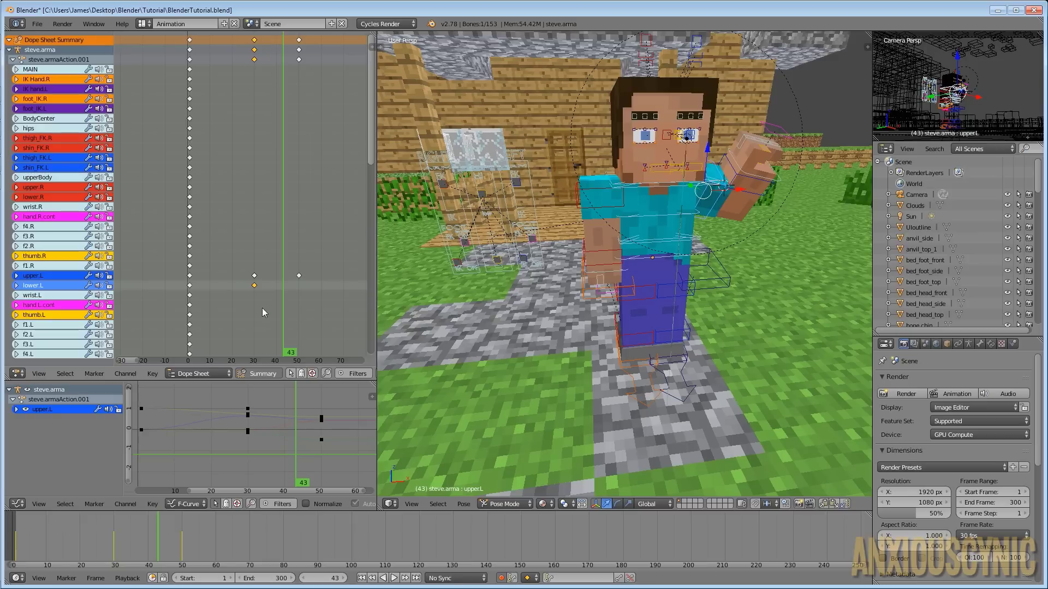
key("g")
left_click(292, 306)
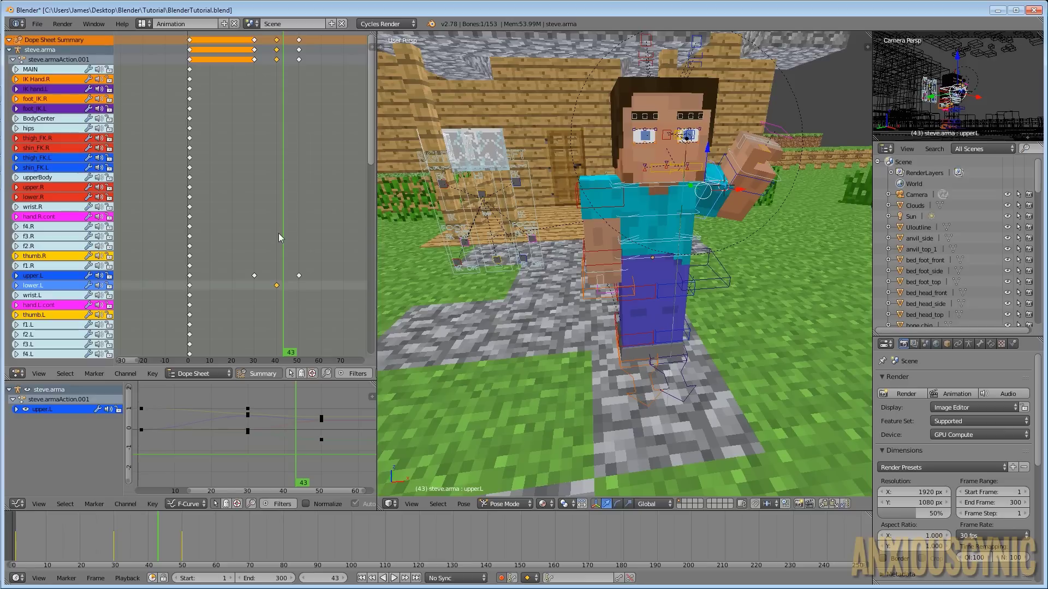
Inspect the lower.L channel's individual curves and preview the arm animation
key("Delete")
left_click(16, 285)
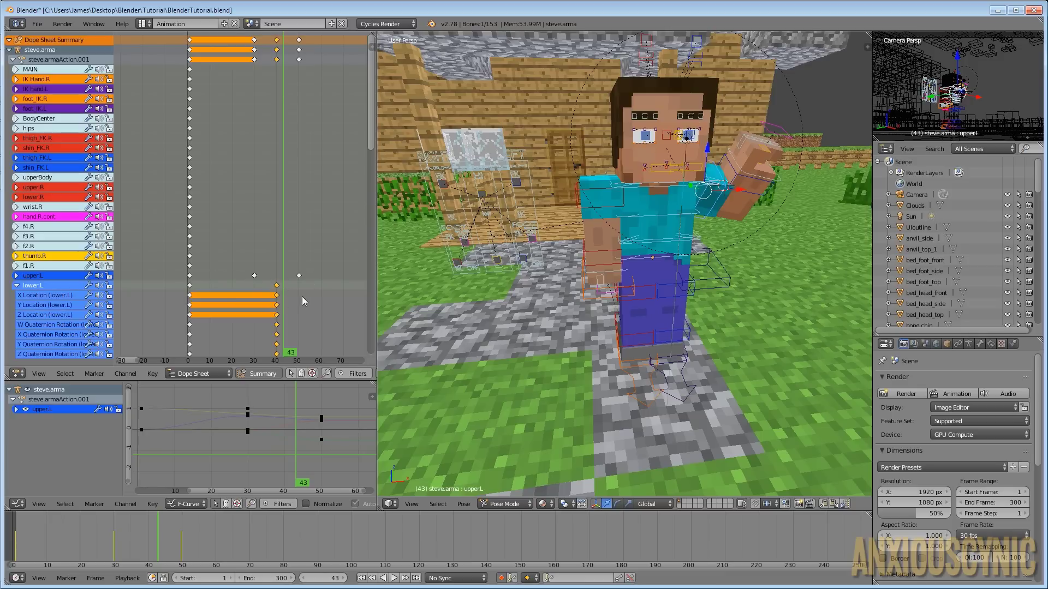
left_click(17, 287)
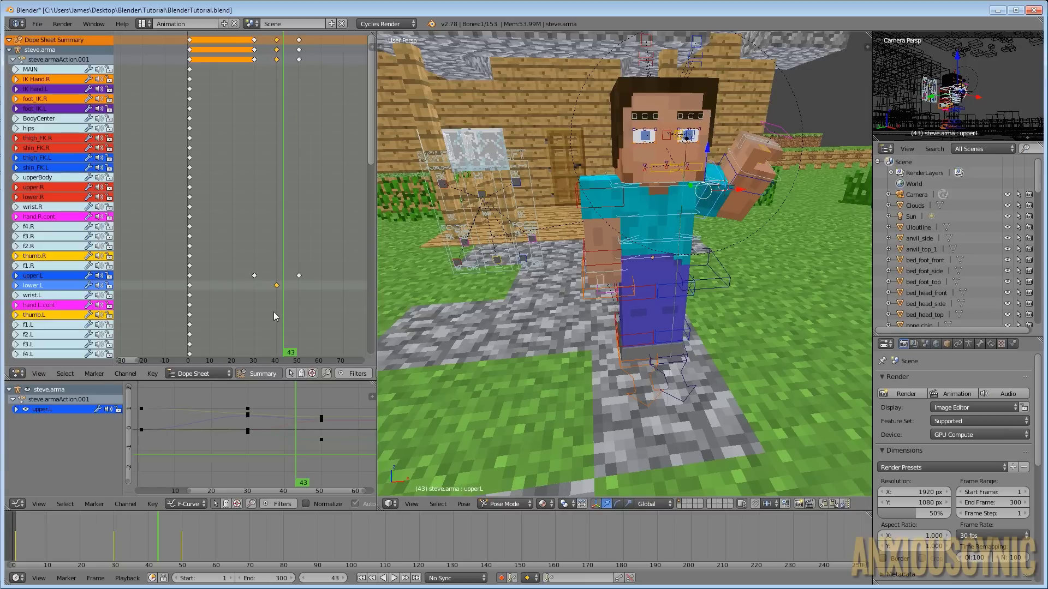
key("alt+a")
left_click_drag(257, 329, 234, 339)
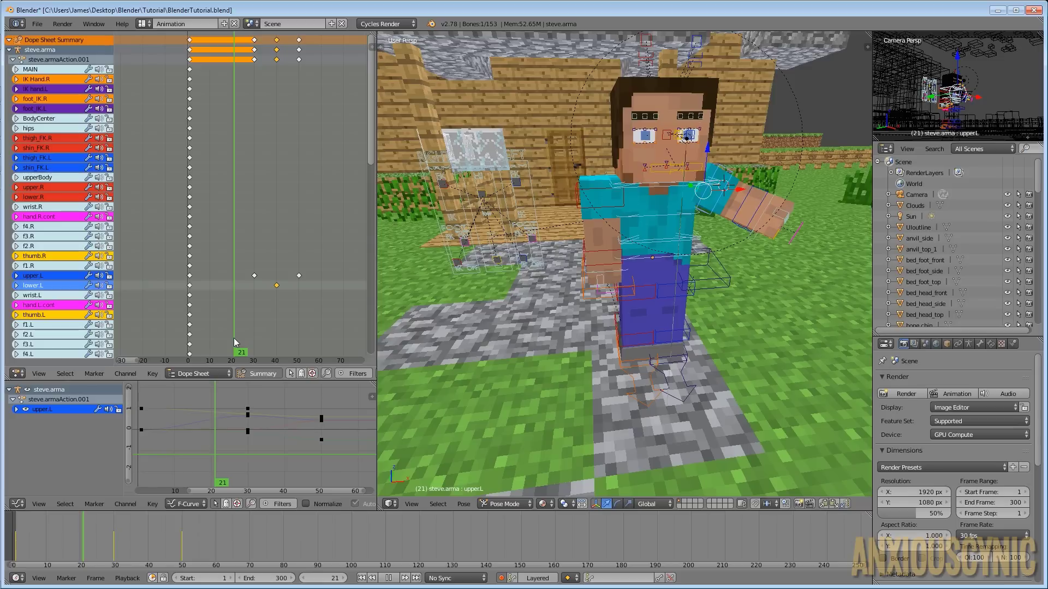
key("alt+a")
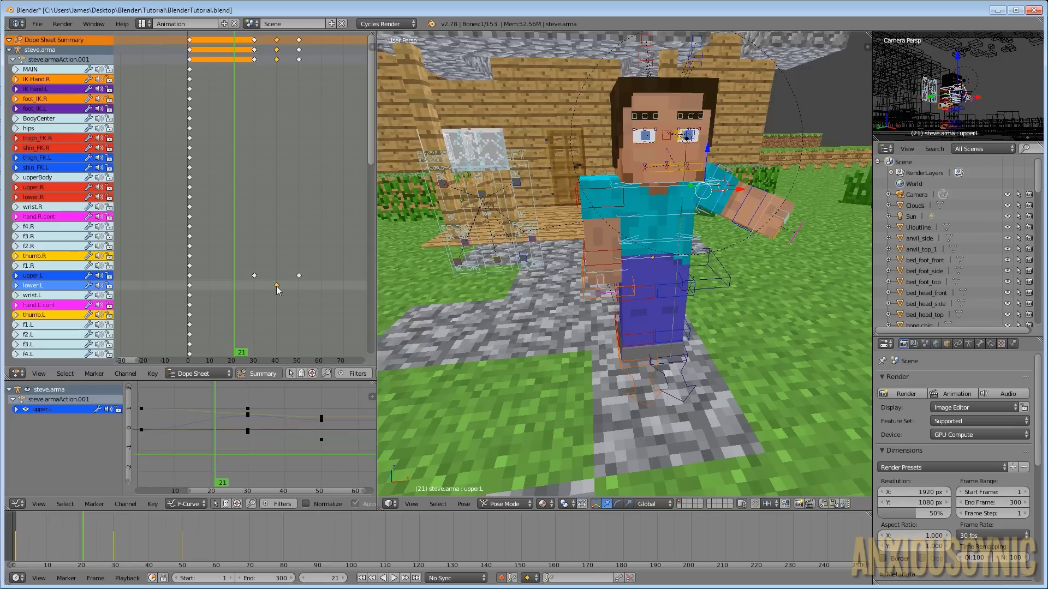
Pull the lower.L keyframe earlier, to around frame 18–20, and replay the arm motion
left_click_drag(277, 289, 222, 290)
key("shift+Left")
key("alt+a")
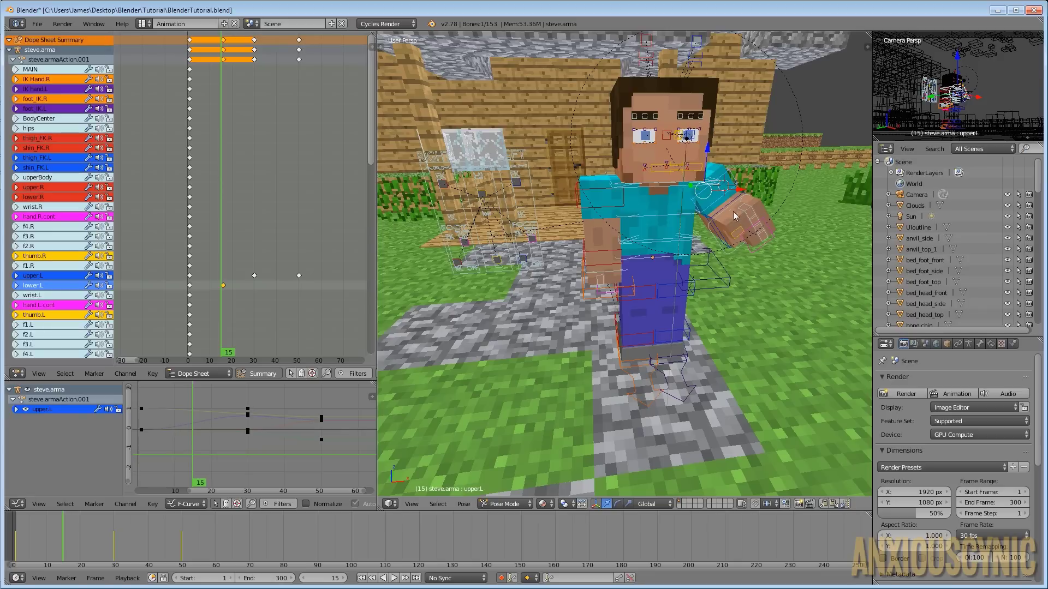
left_click_drag(235, 352, 308, 352)
Move the lower.L keyframe out to frame 60, then back onto frame 50
key("g")
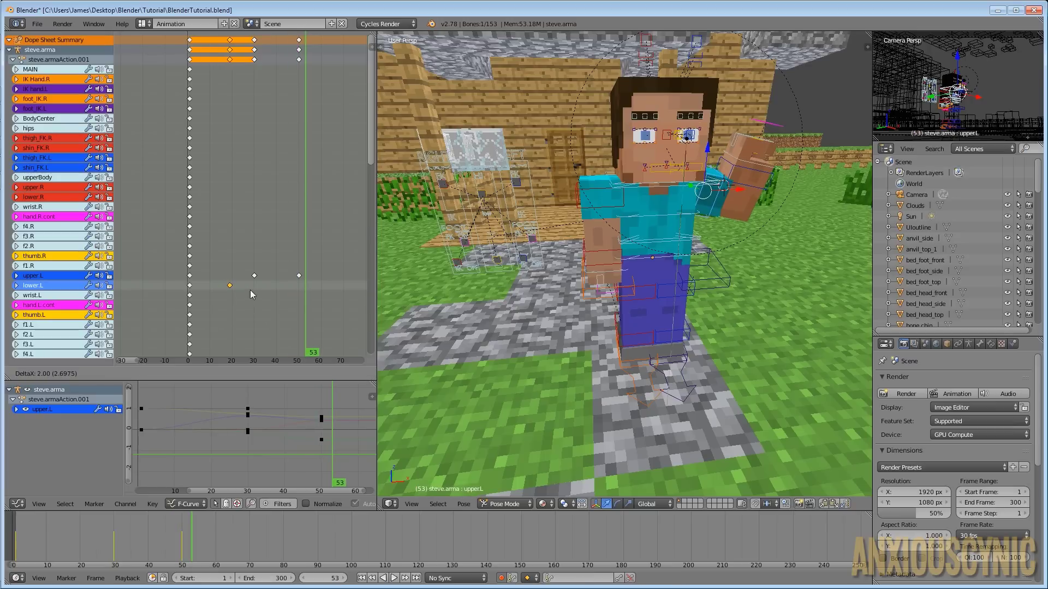
left_click(321, 290)
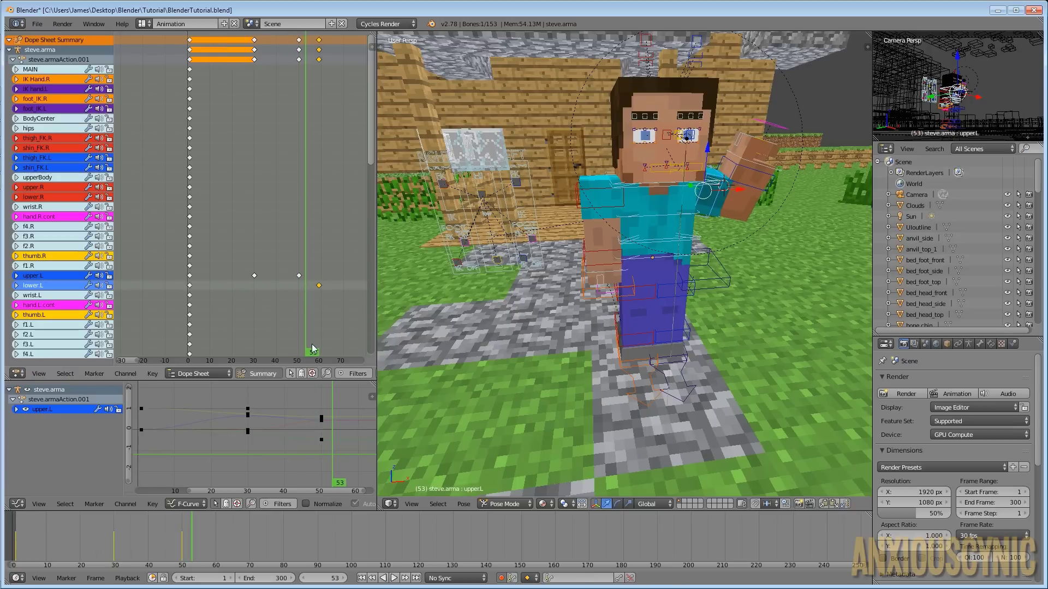
mouse_move(315, 333)
left_mouse_down()
mouse_move(299, 345)
mouse_move(198, 343)
mouse_move(319, 351)
left_mouse_up()
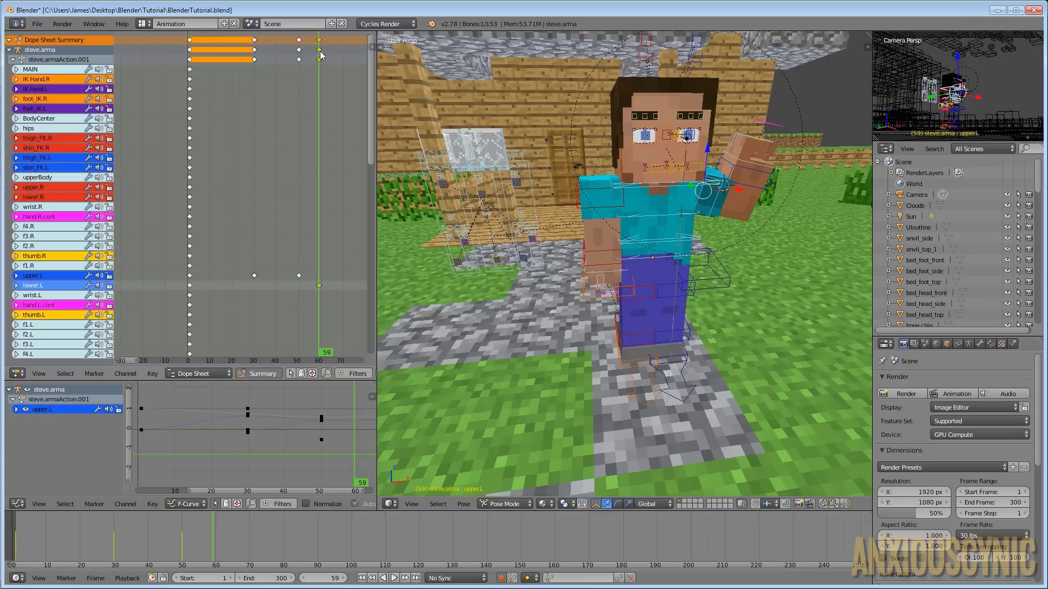
left_click(299, 40)
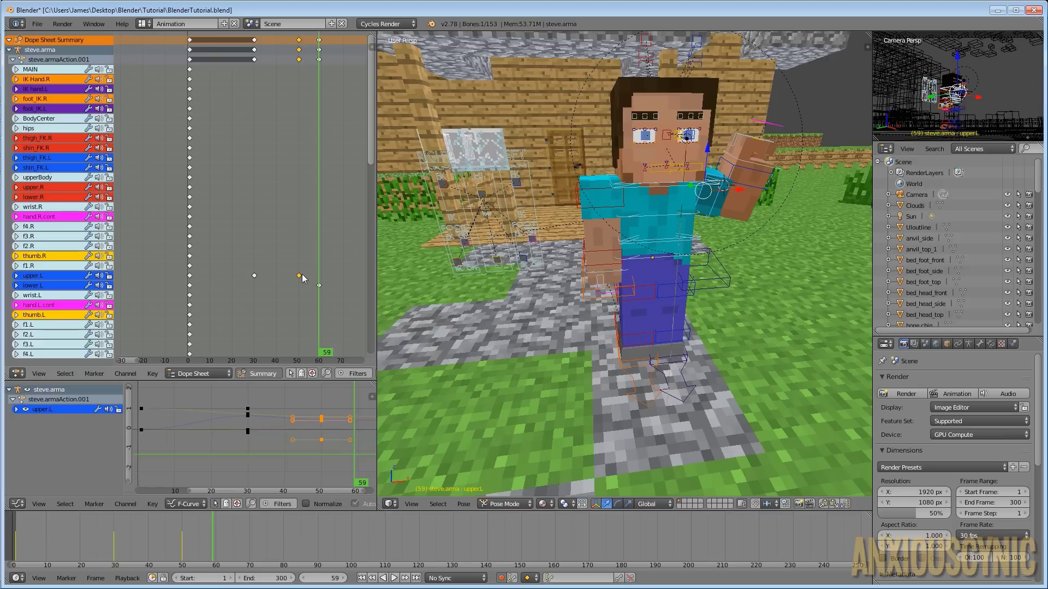
left_click(318, 286)
key("g")
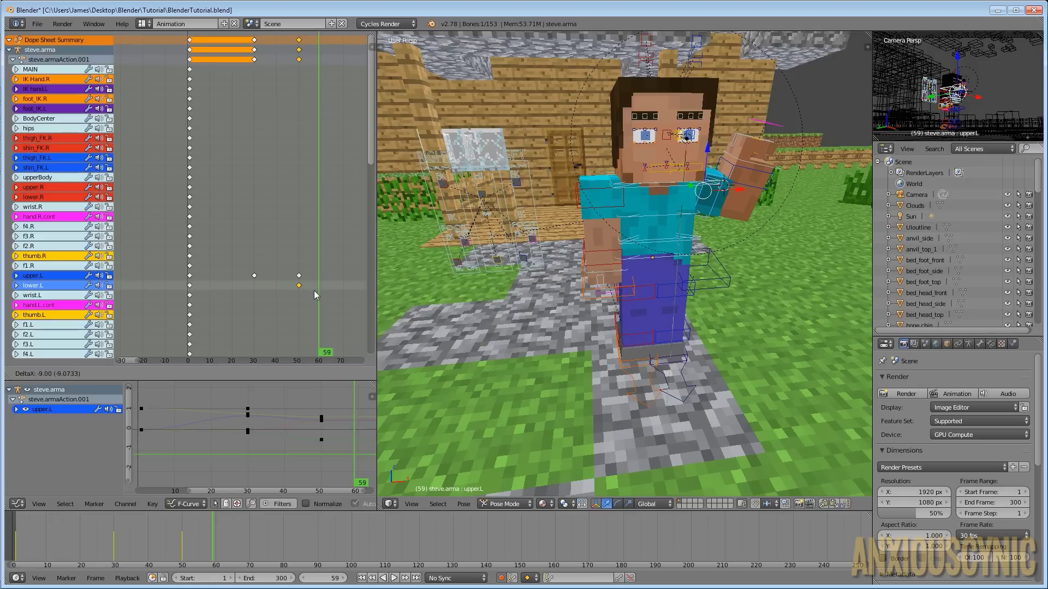
left_click(313, 290)
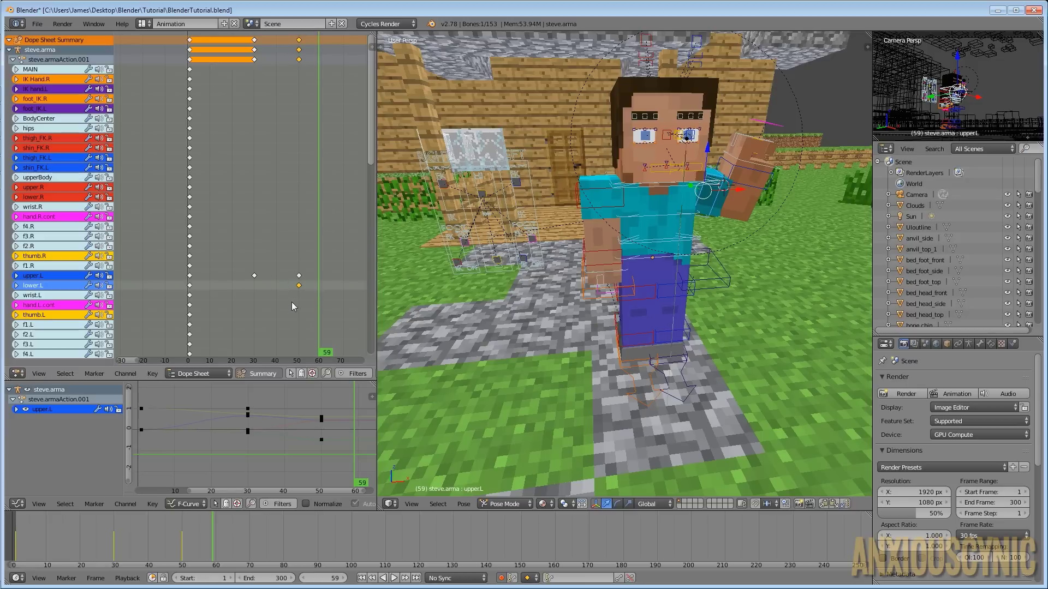
Leave the frame-50 key column in place and deselect all keyframes
left_click(301, 41)
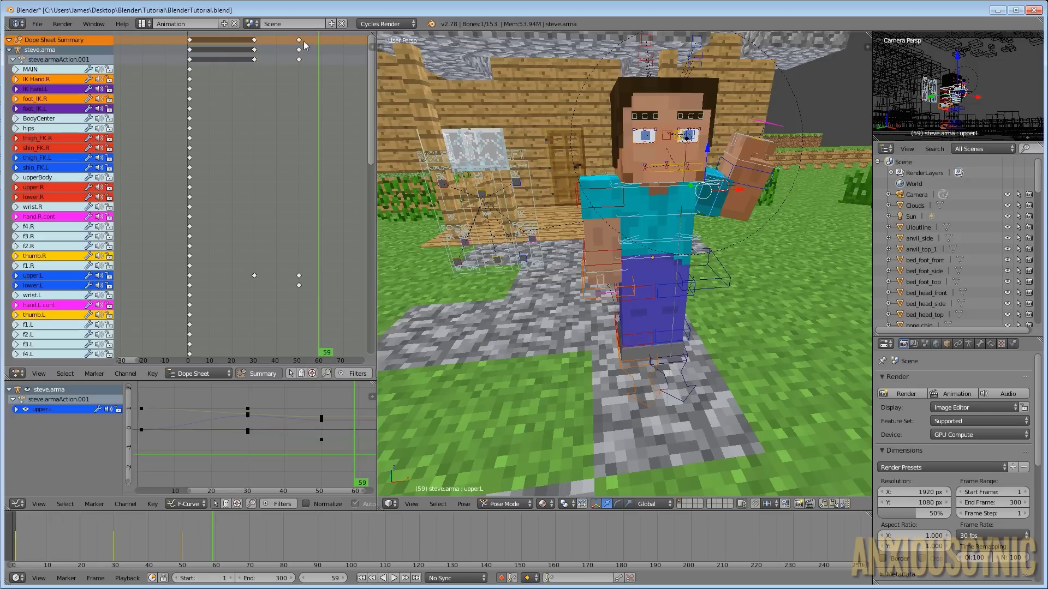
key("g")
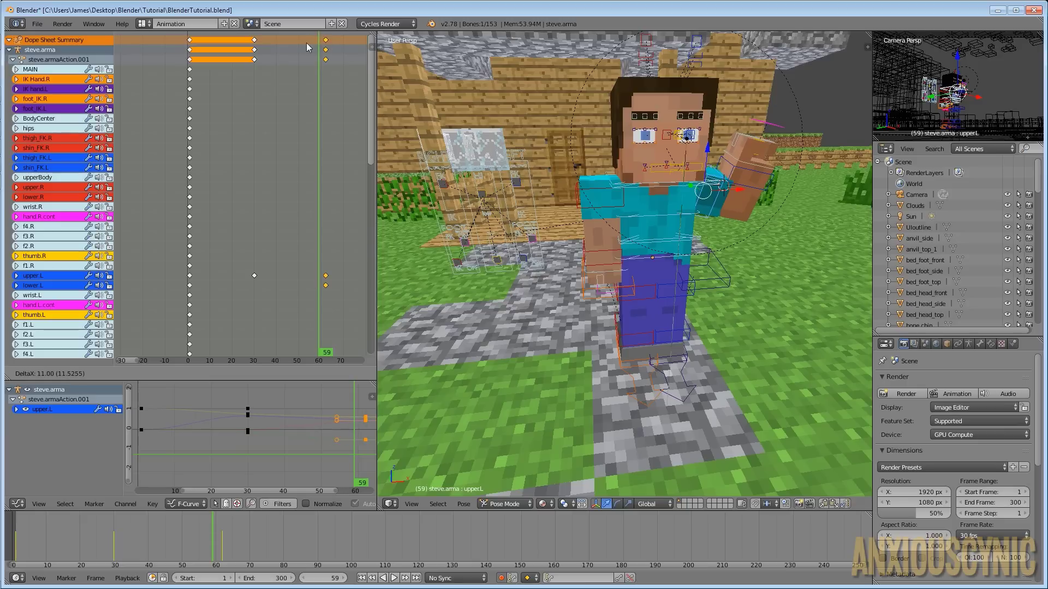
left_click(299, 52)
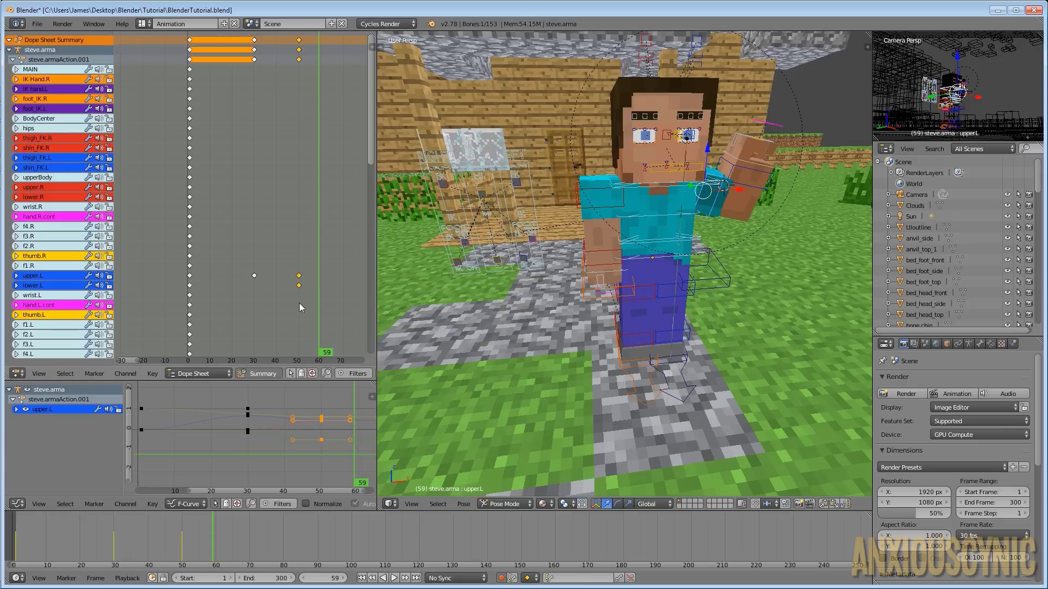
key("a")
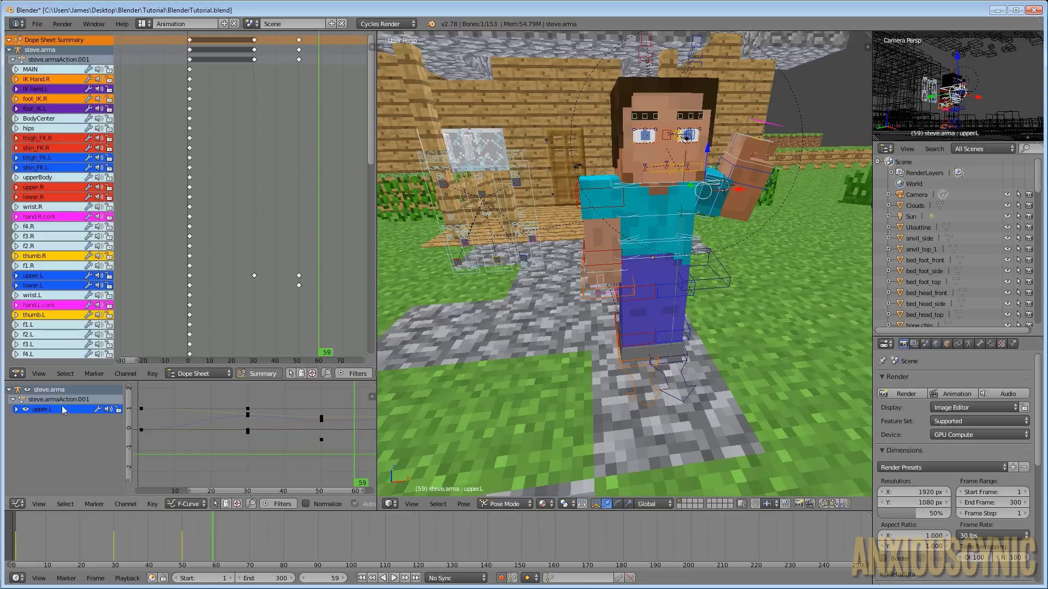
Expand upper.L and compare its curves with lower.L's, selecting upper.L's frame-50 key
left_click(16, 409)
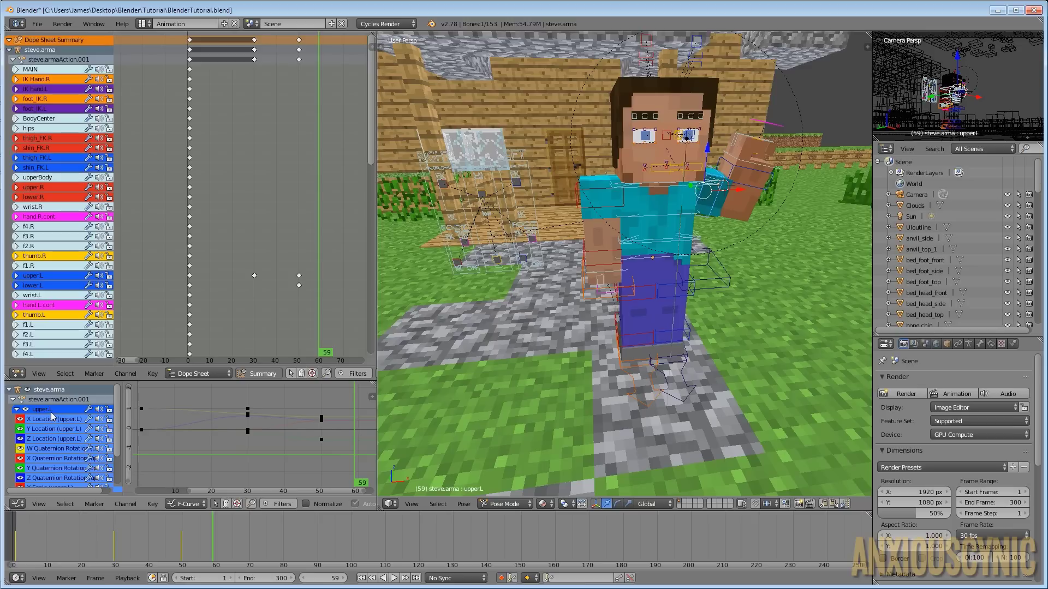
left_click(41, 288)
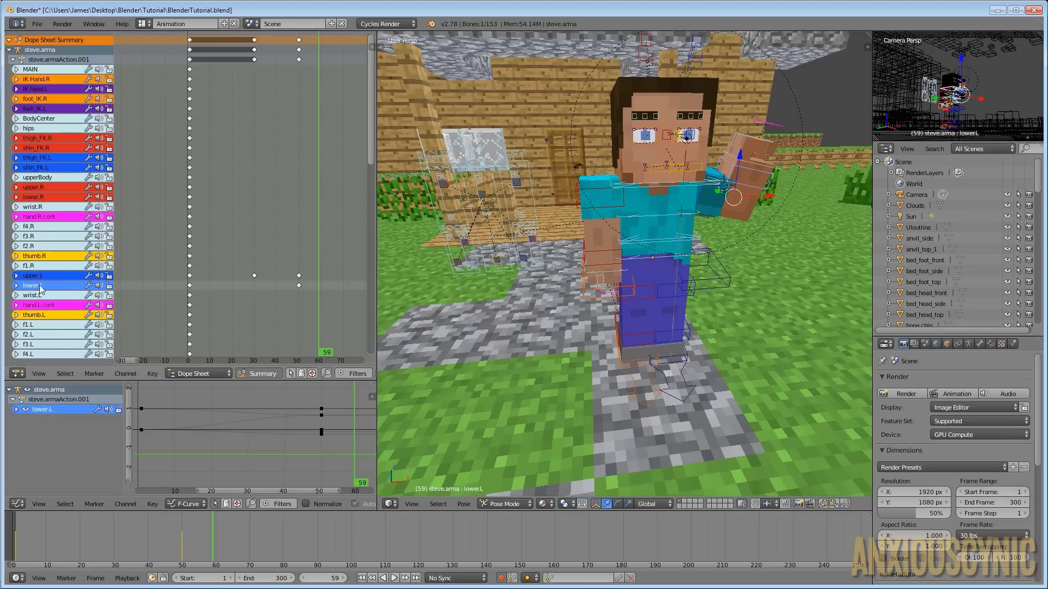
left_click(32, 277)
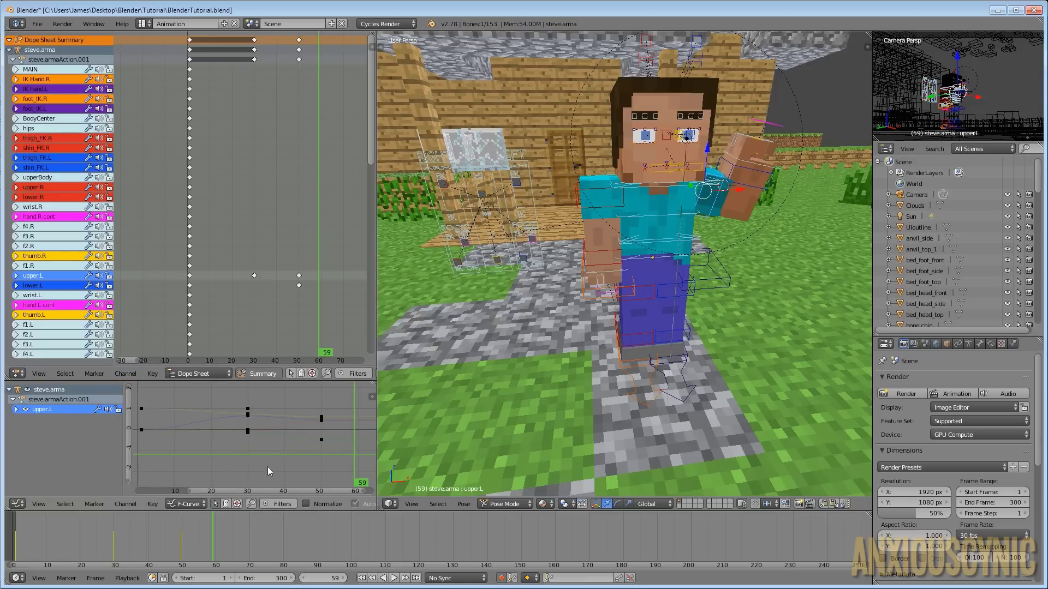
left_click(34, 284)
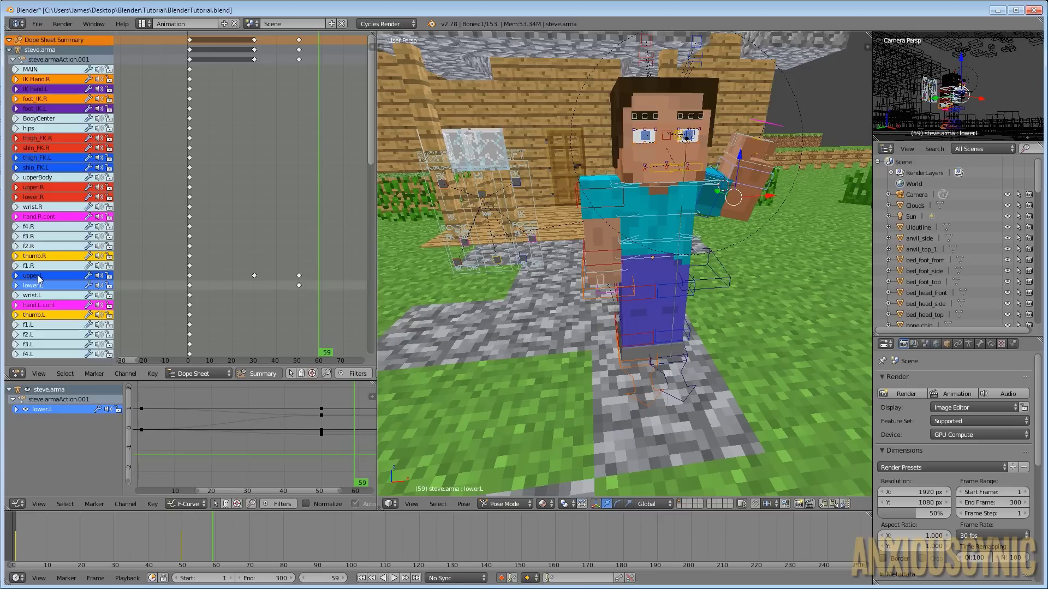
left_click(38, 278)
left_click(37, 288)
left_click(297, 281)
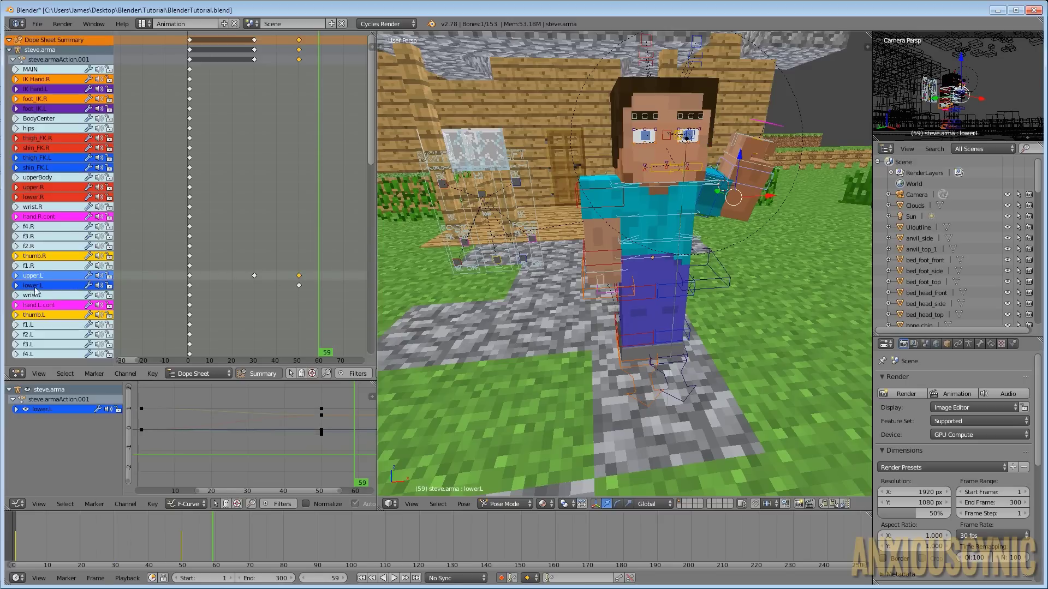
Switch between the upper.L, lower.L and hand.R.cont channels, ending on lower.L's curves
left_click(36, 288)
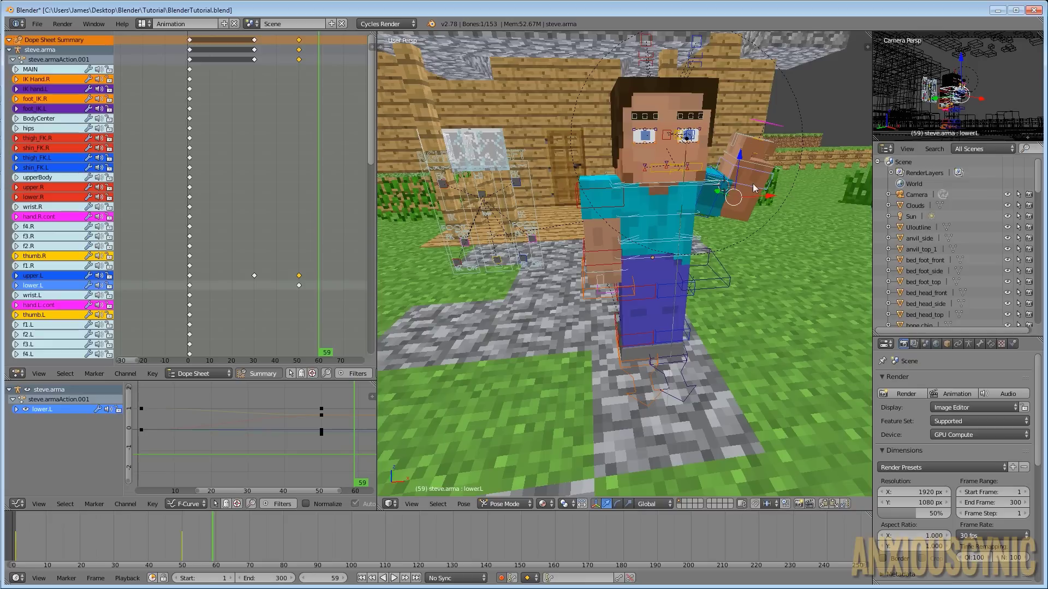
left_click(38, 278)
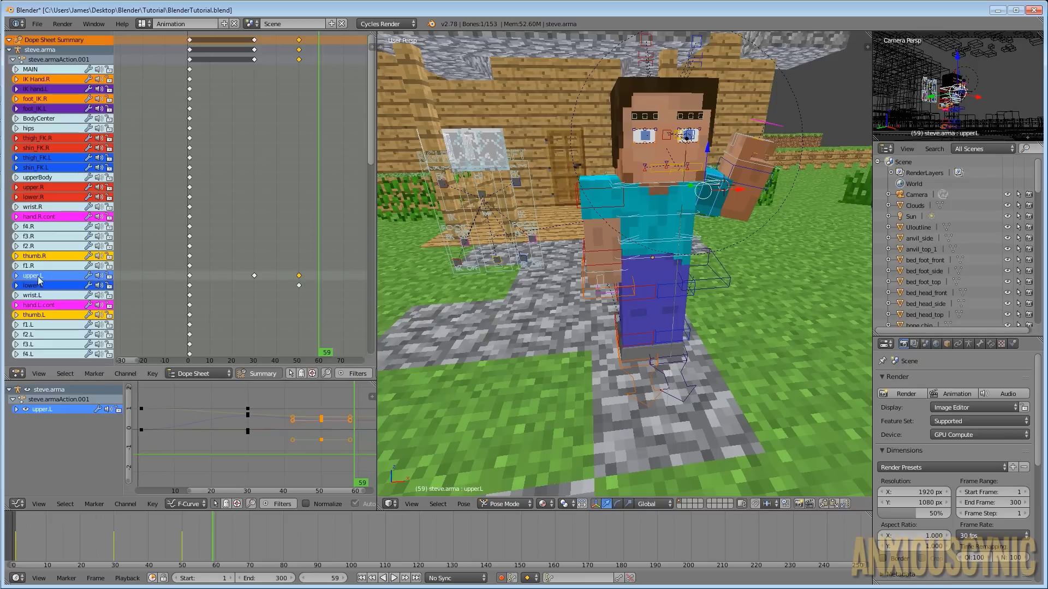
left_click(36, 285)
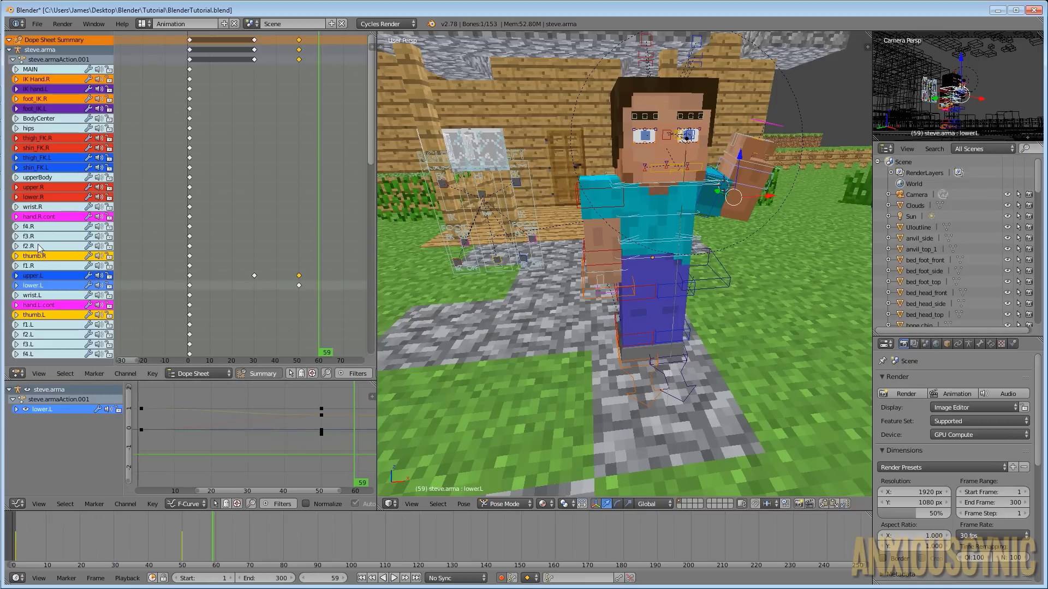
left_click(37, 218)
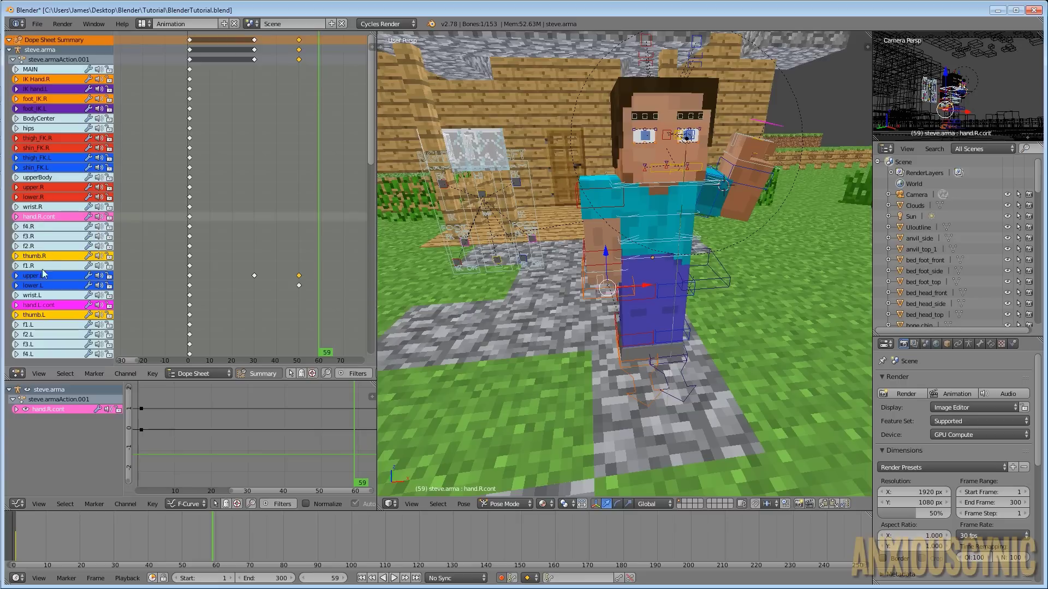
left_click(32, 285)
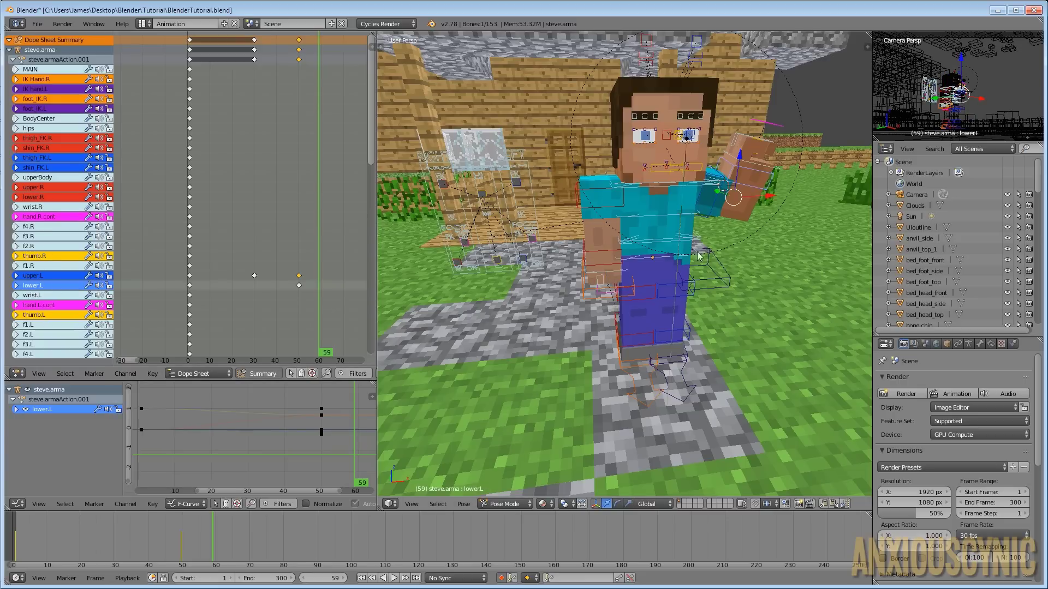
right_click(670, 220)
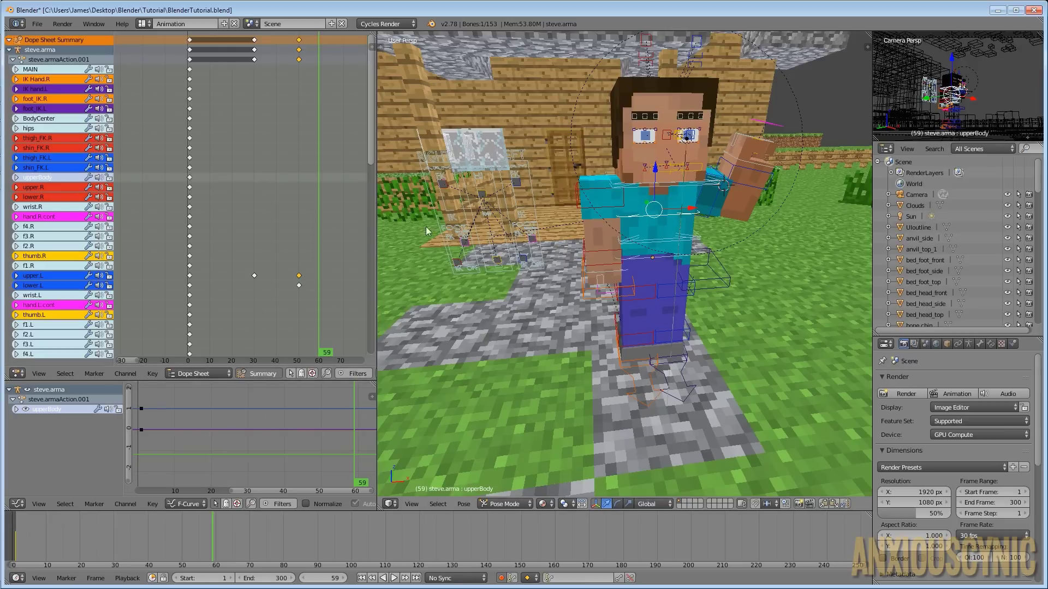
left_click(28, 286)
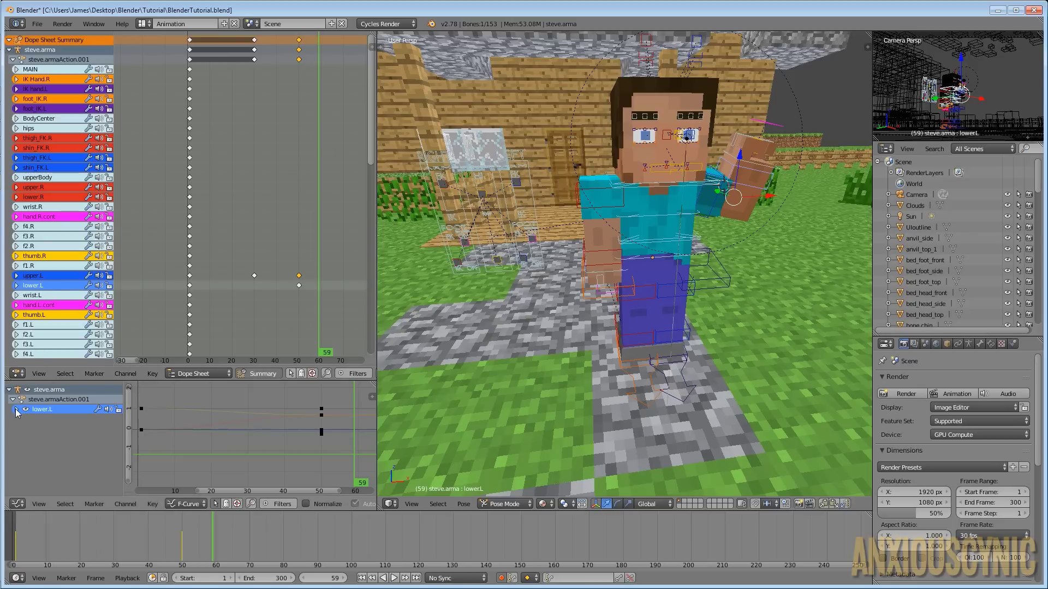
left_click(17, 410)
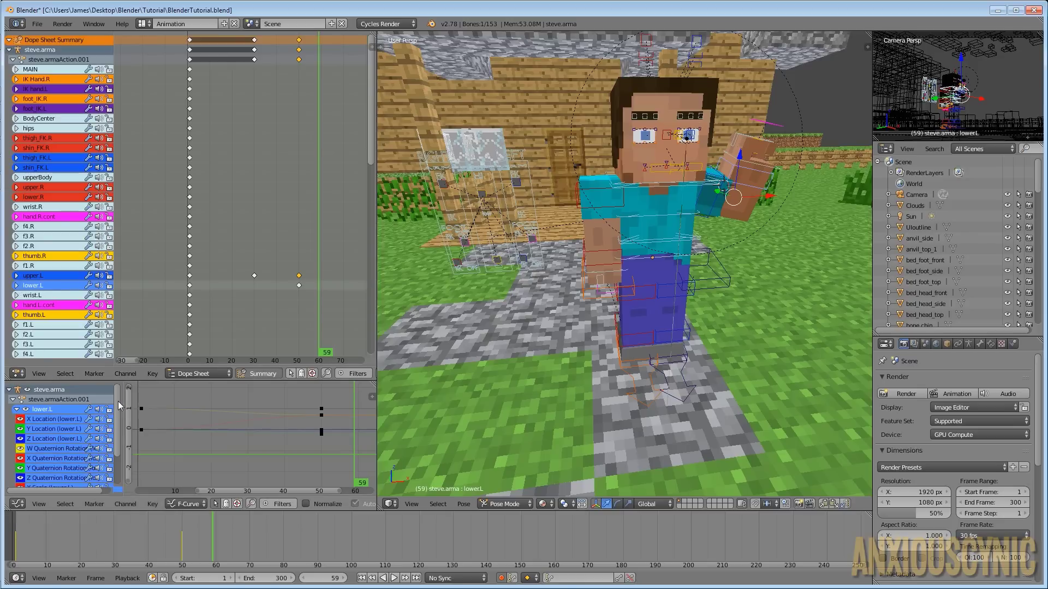
left_click_drag(115, 403, 113, 431)
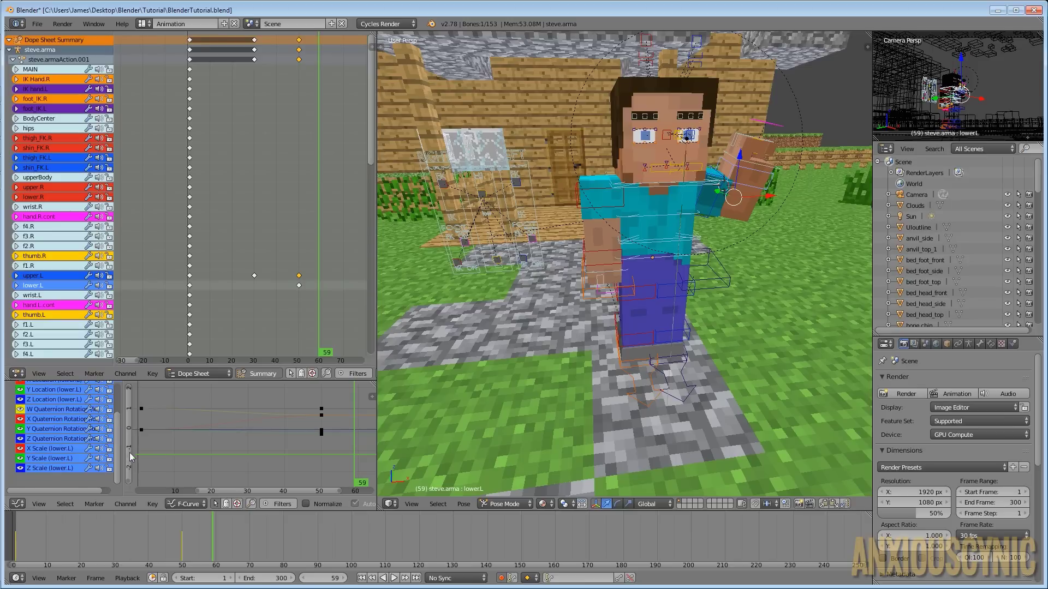
left_click(48, 421)
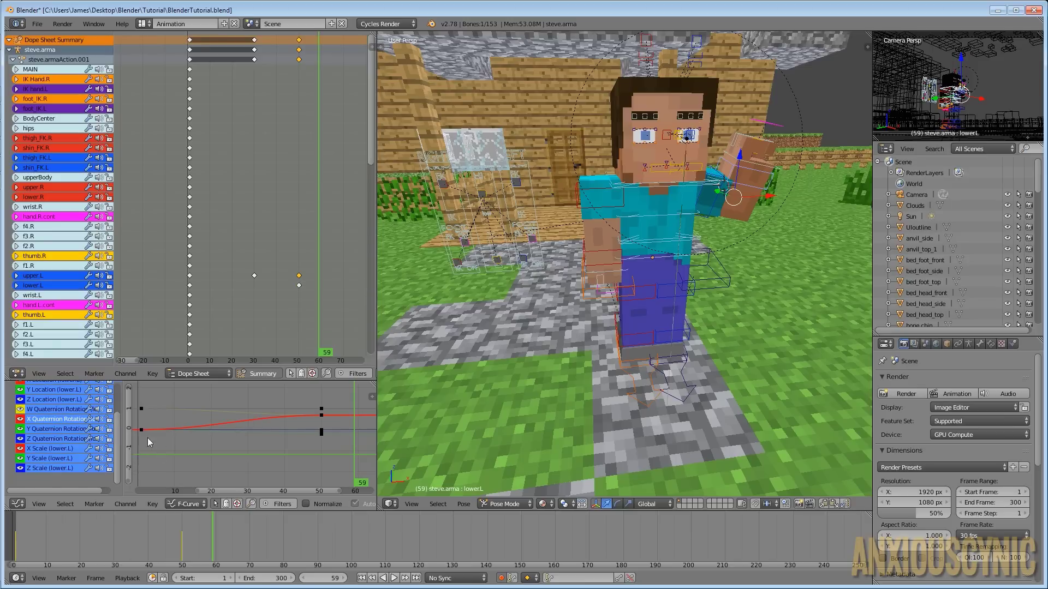
left_click(55, 429)
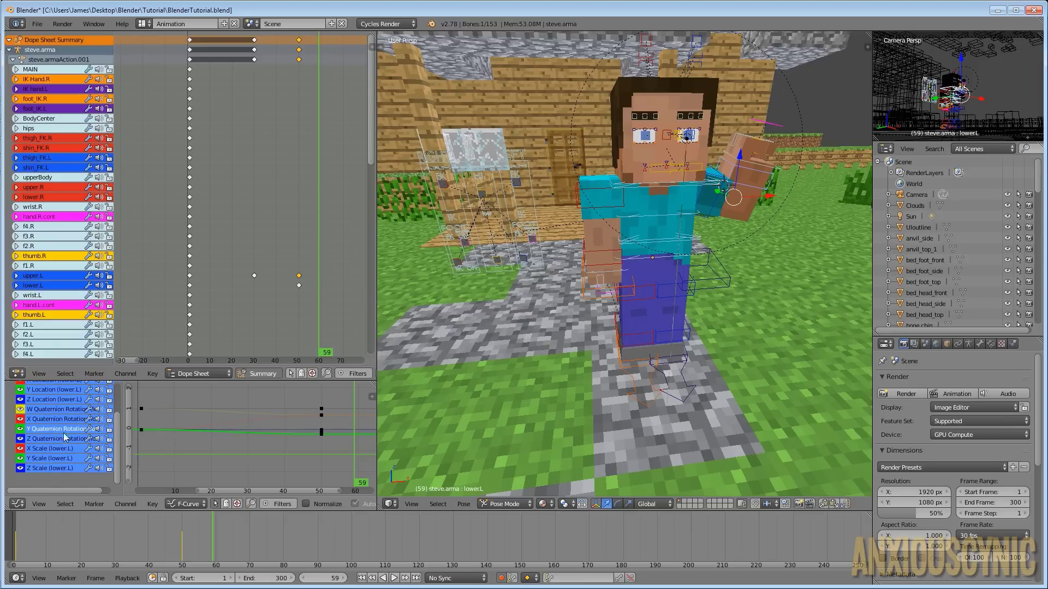
left_click(43, 409)
left_click(54, 419)
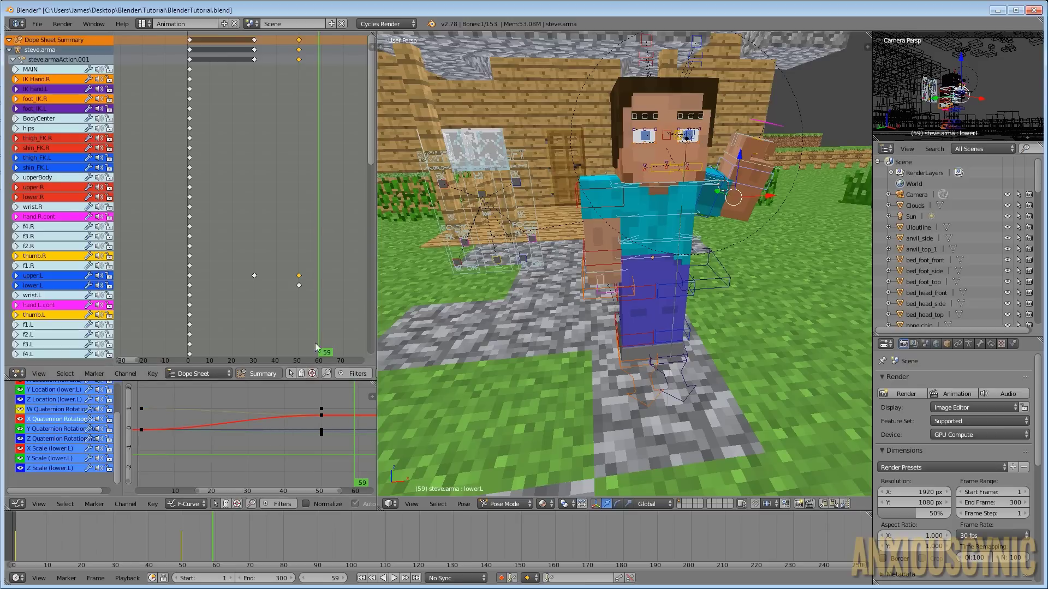
left_click(299, 285)
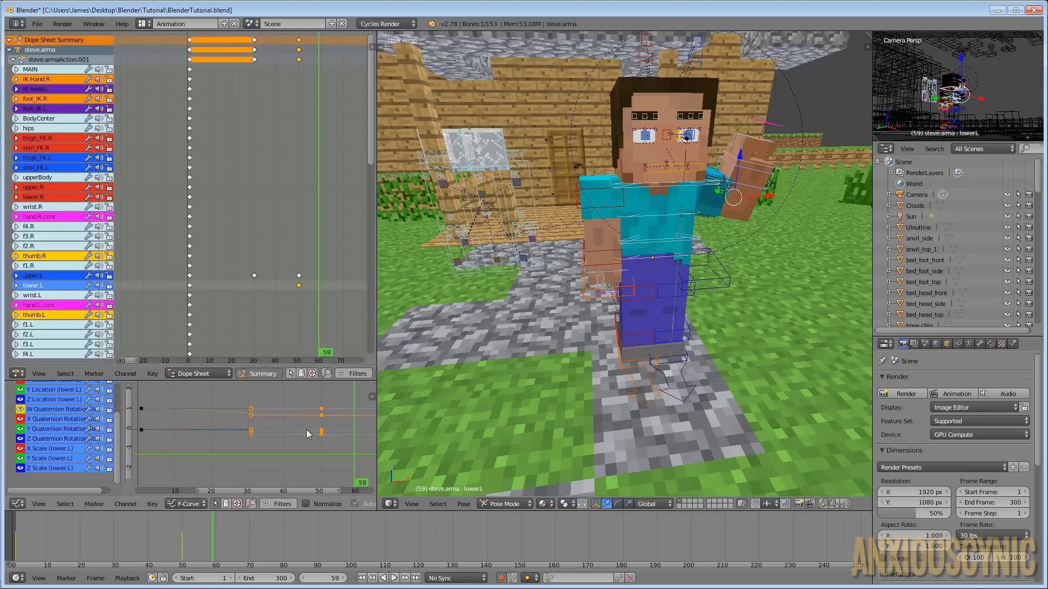
scroll(295, 443, "down", 2)
scroll(301, 438, "up", 2)
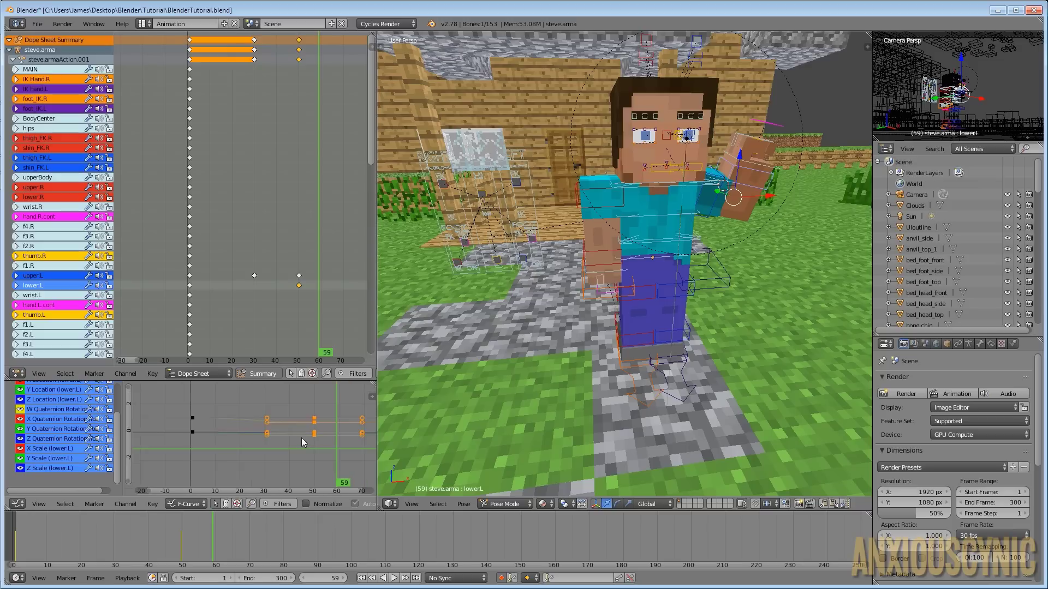
left_click(61, 420)
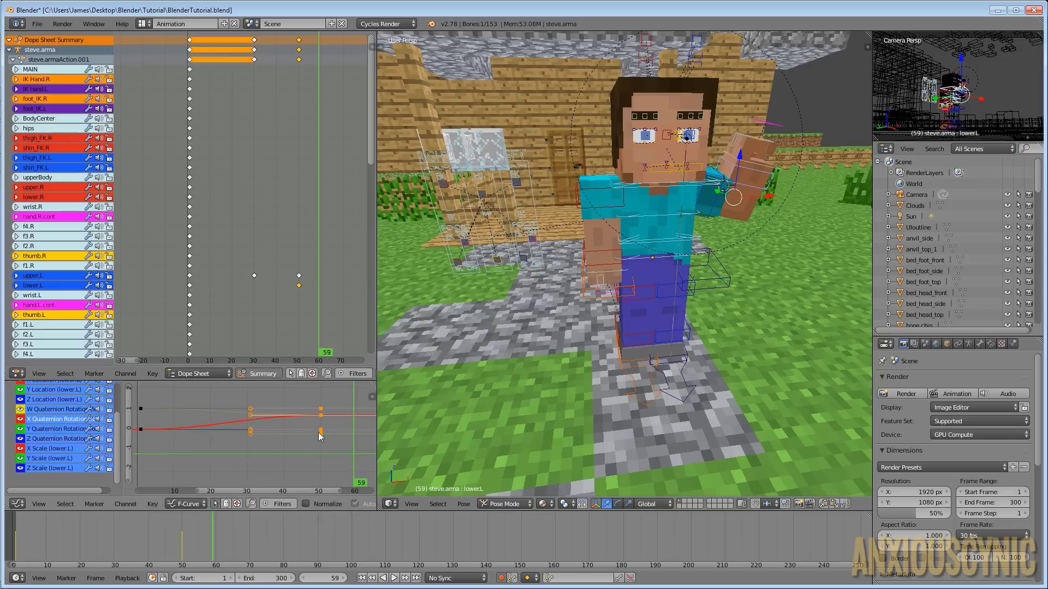
scroll(288, 432, "down", 2)
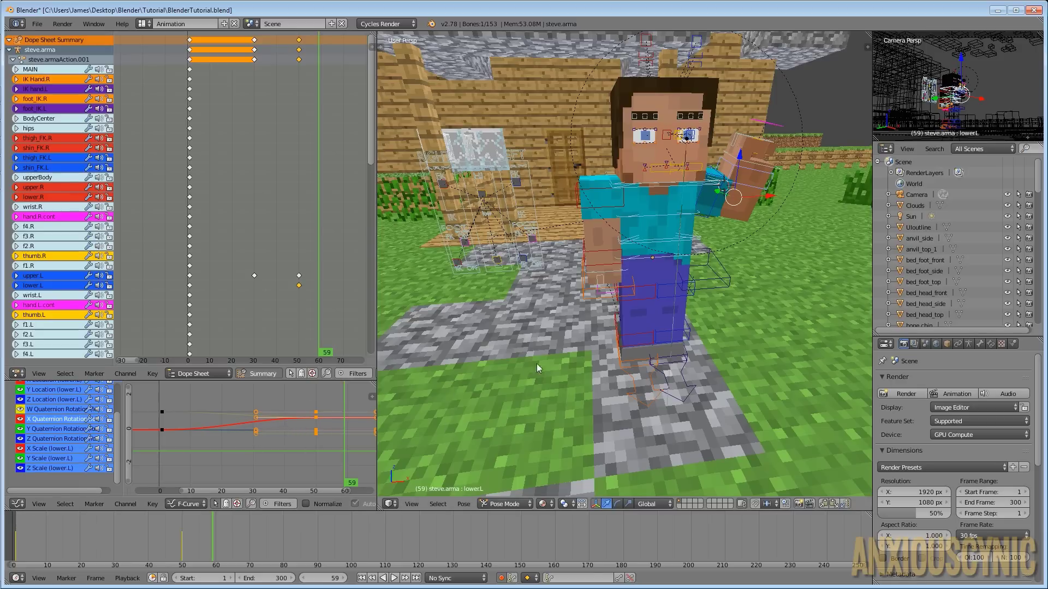
Reshape the lower.L X Quaternion Rotation curve at the frame-30 key and preview it in reverse
middle_click_drag(710, 361, 593, 303)
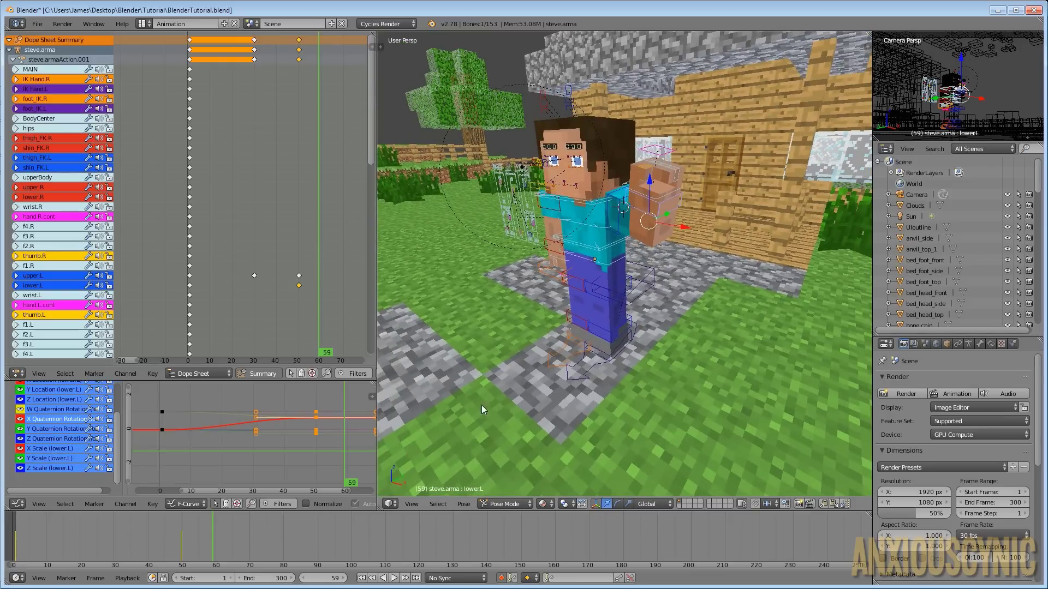
left_click(255, 418)
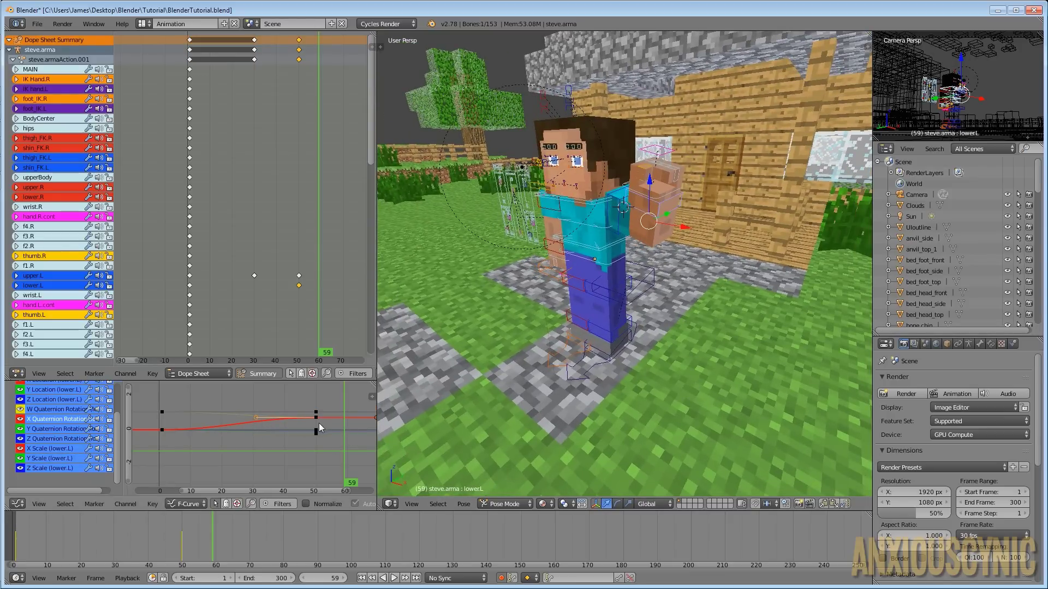
key("g")
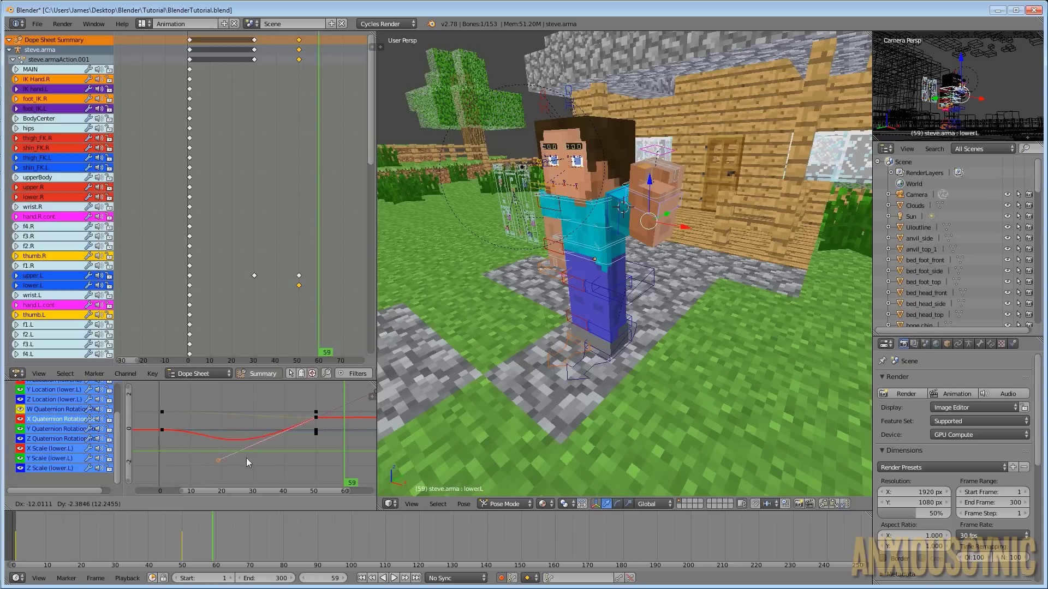
left_click(265, 454)
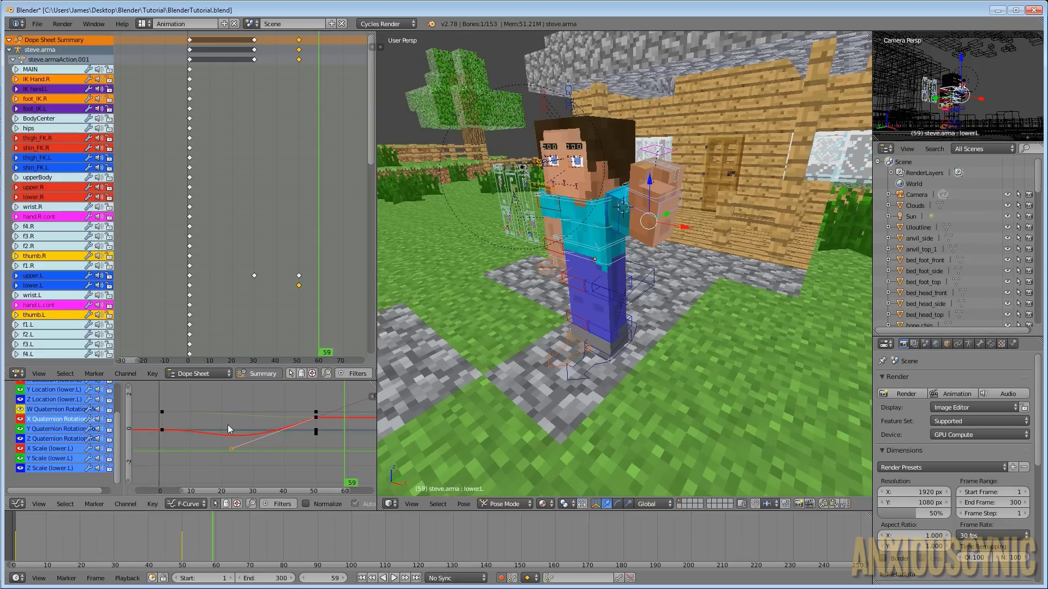
key("shift+alt+a")
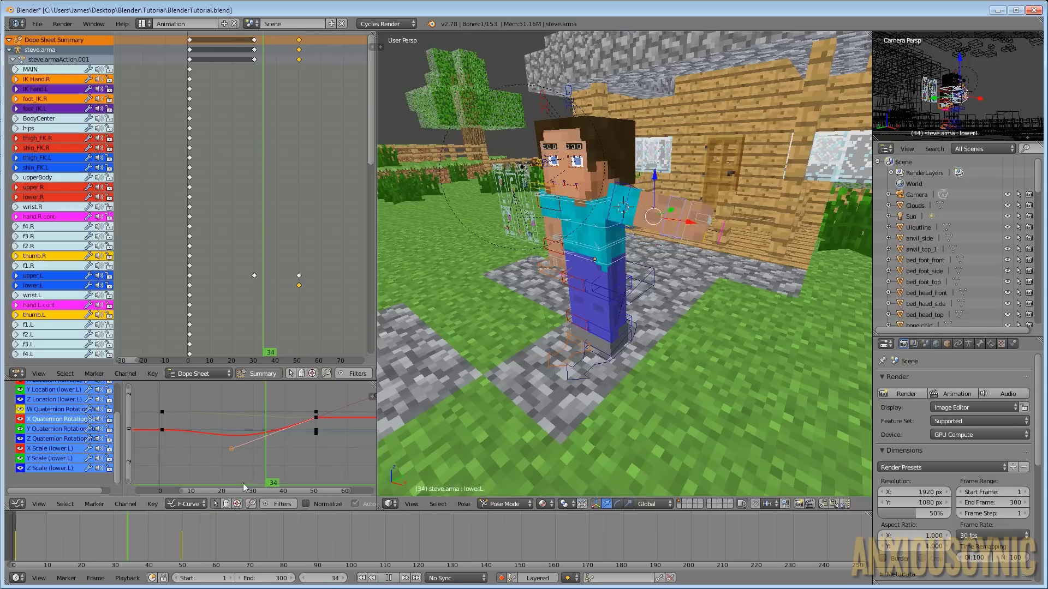
key("alt+a")
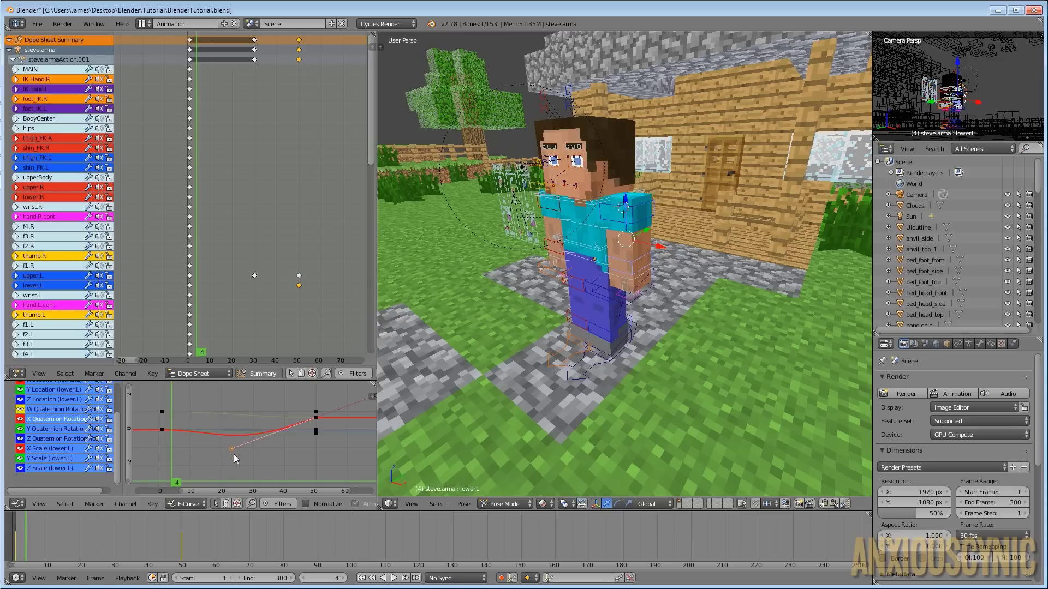
Push the frame-30 curve handle higher and play the arm motion forward
key("g")
left_click(229, 404)
key("alt+a")
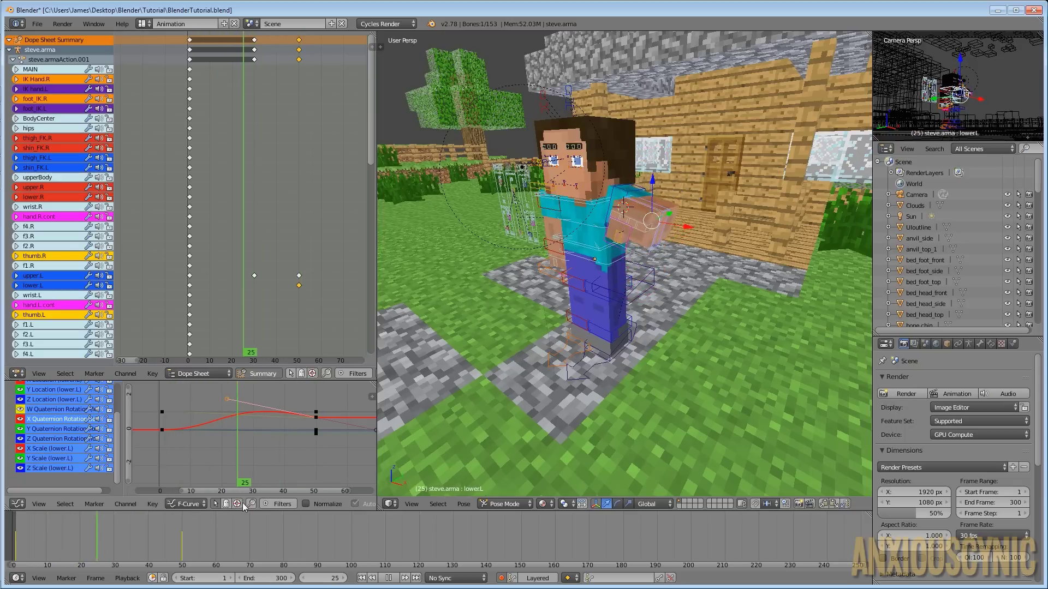
key("alt+a")
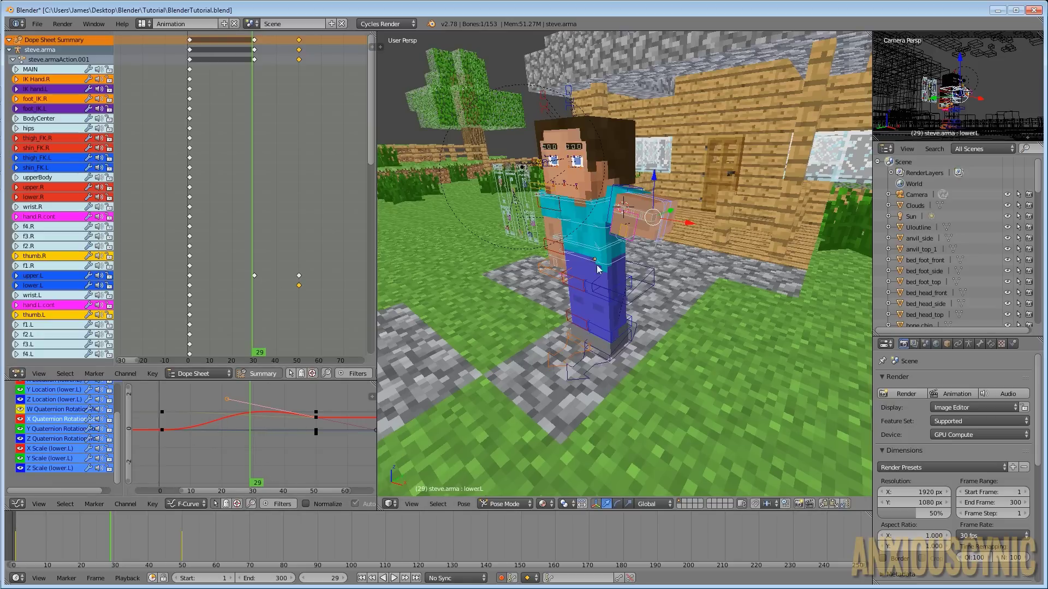
middle_click_drag(597, 268, 482, 352)
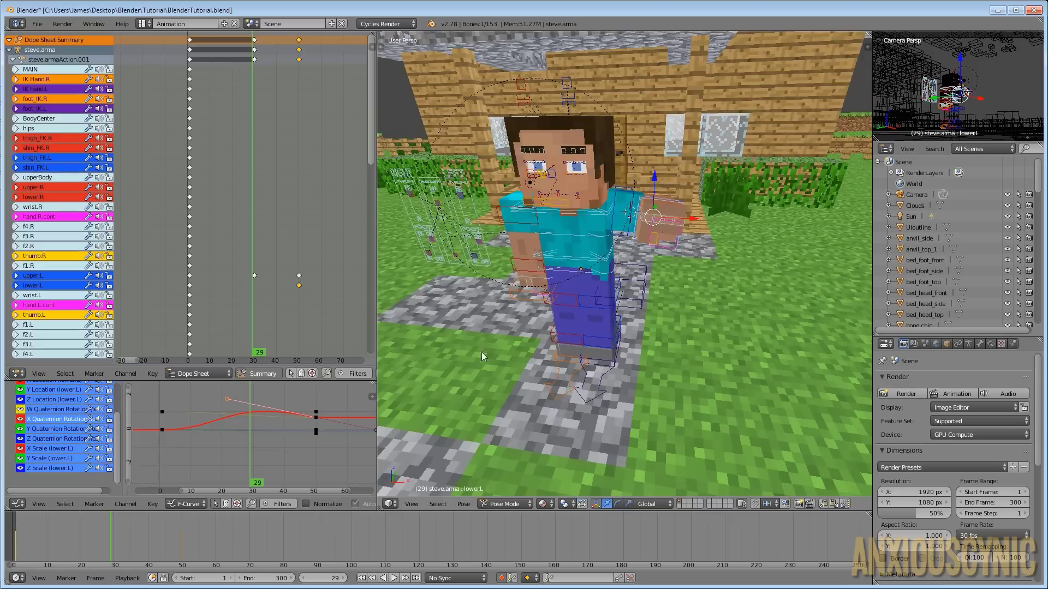
Delete the lower.L keyframes at frames 30 and 50
left_click(299, 285)
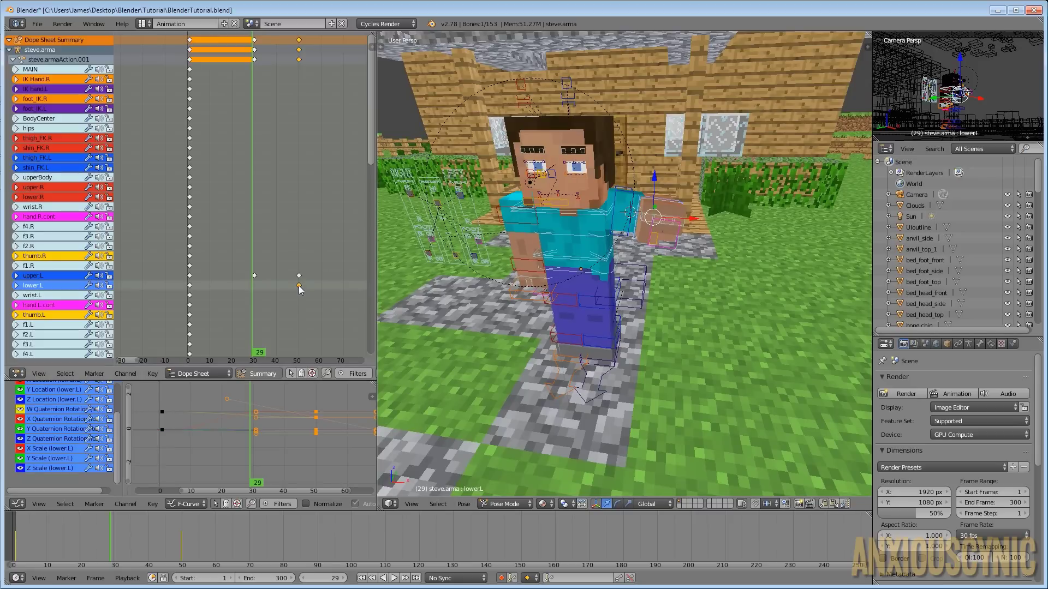
key("x")
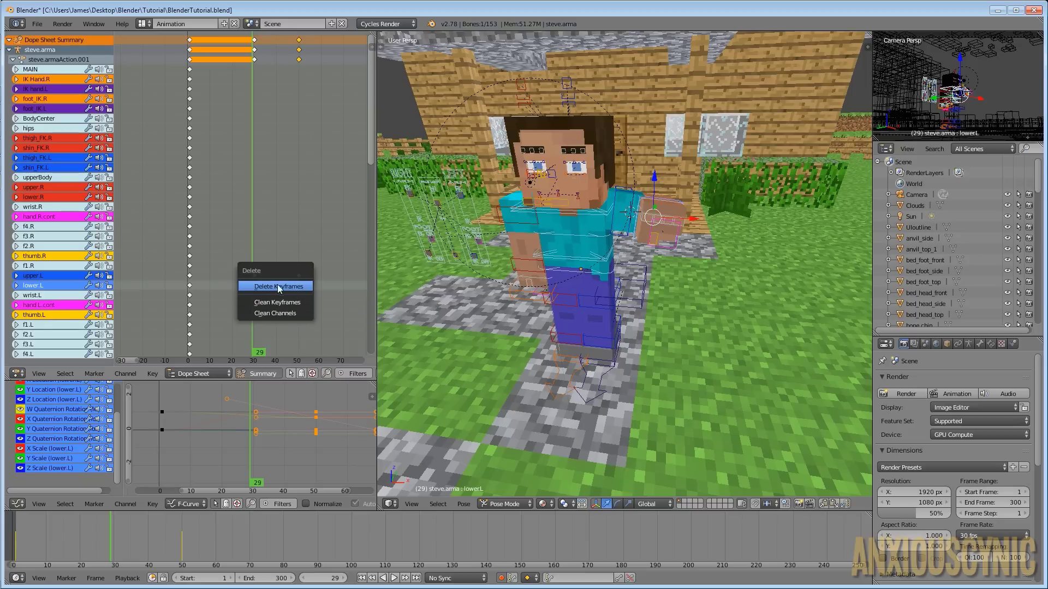
left_click(277, 285)
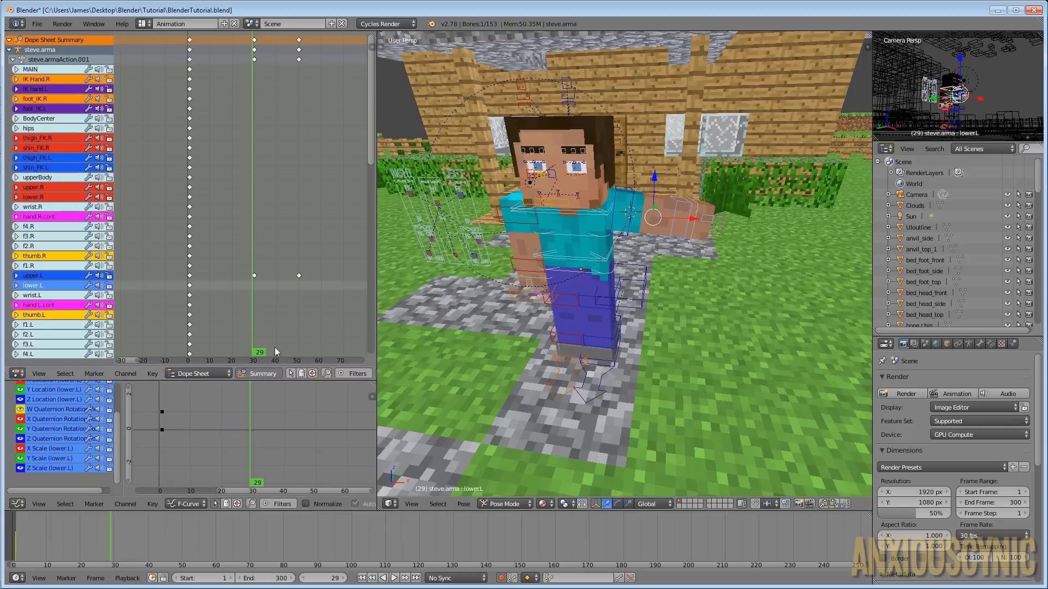
Play to frame 49 and delete the upper.L keyframes there
key("alt+a")
key("shift+Left")
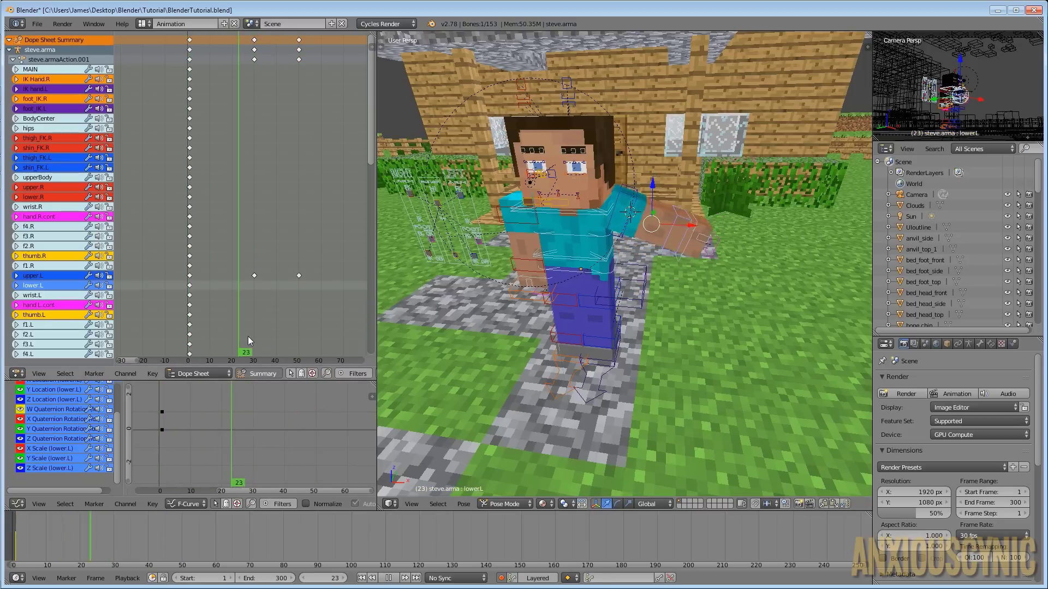
left_click_drag(248, 336, 295, 340)
key("alt+a")
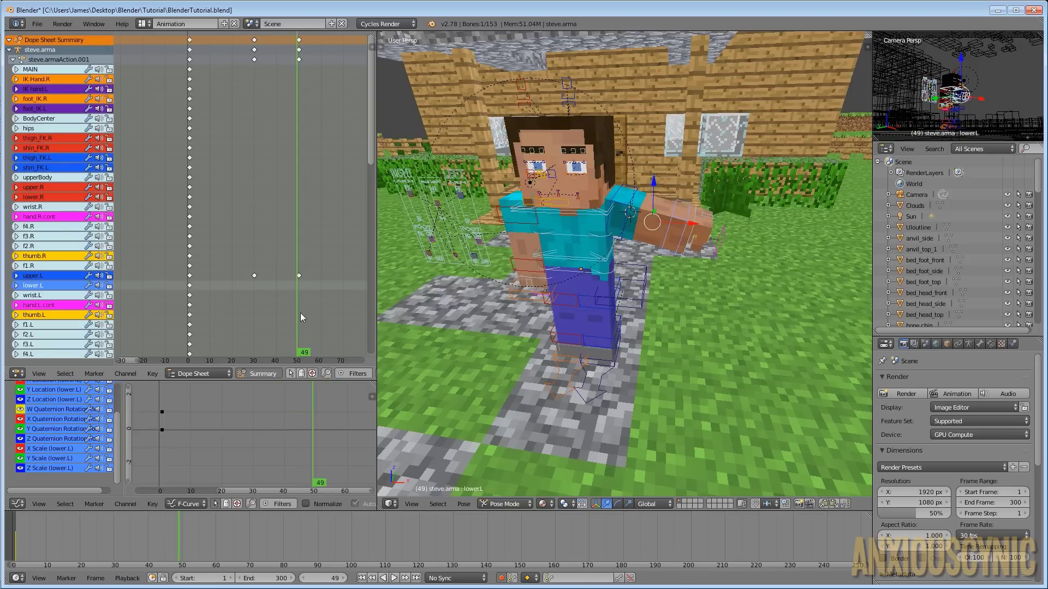
right_click(300, 39)
key("x")
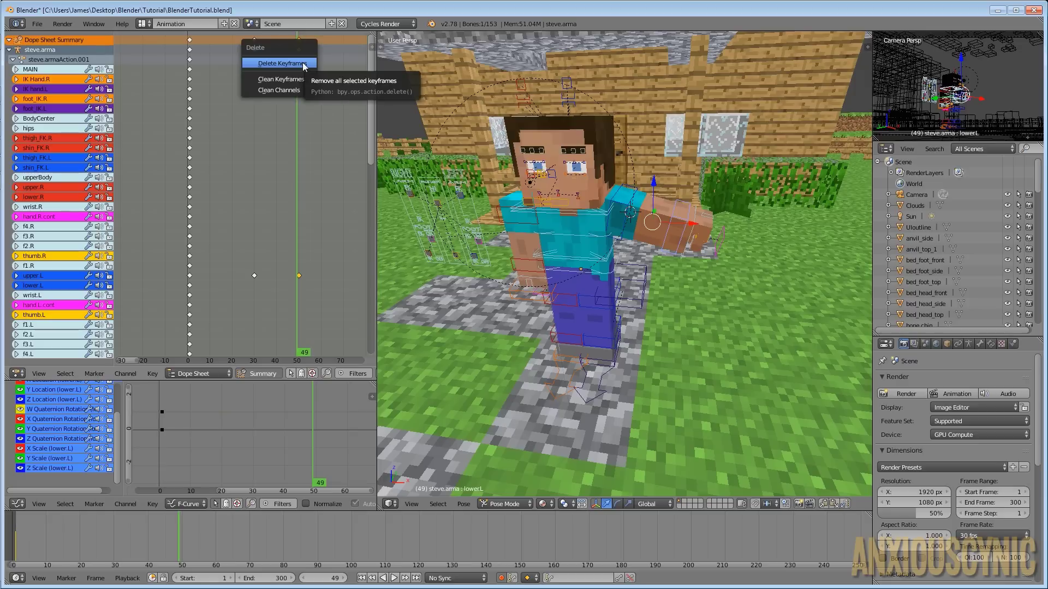
left_click(303, 64)
key("Down")
right_click(627, 197)
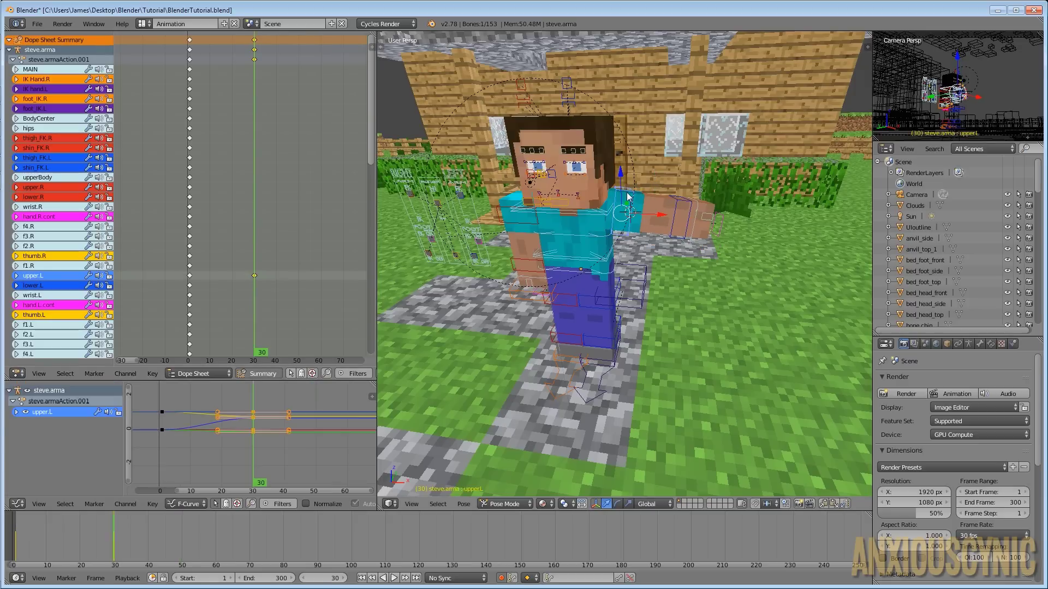
Reset the upper.L arm and rotate it forward about the X axis at frame 30
key("alt+r")
middle_click_drag(698, 237, 615, 225)
key("r")
key("x")
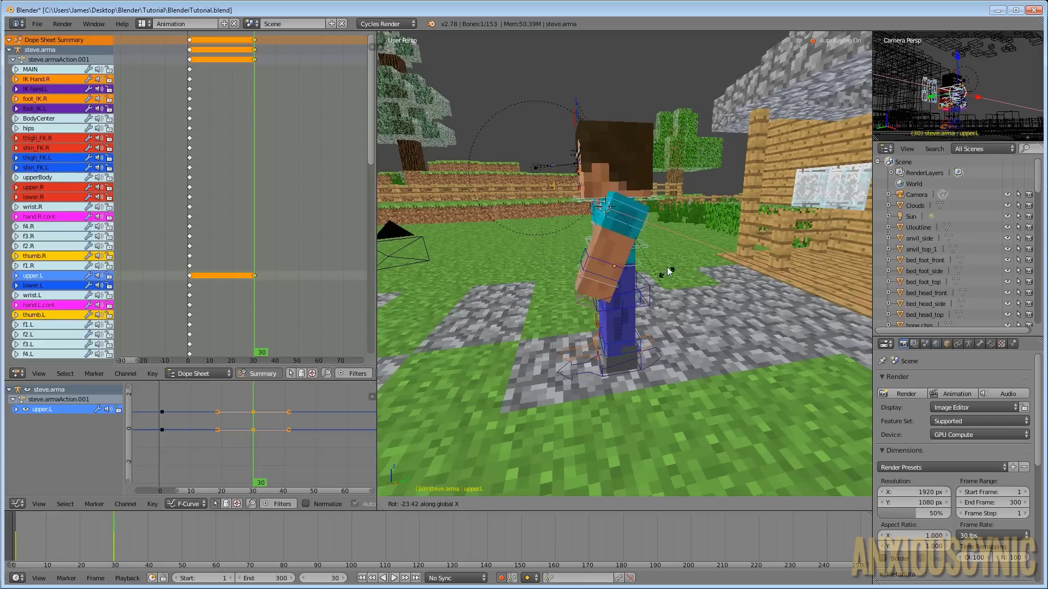
left_click(525, 353)
Bend the lower.L forearm about 49° to key it at frame 30, then play from frame 1
right_click(567, 200)
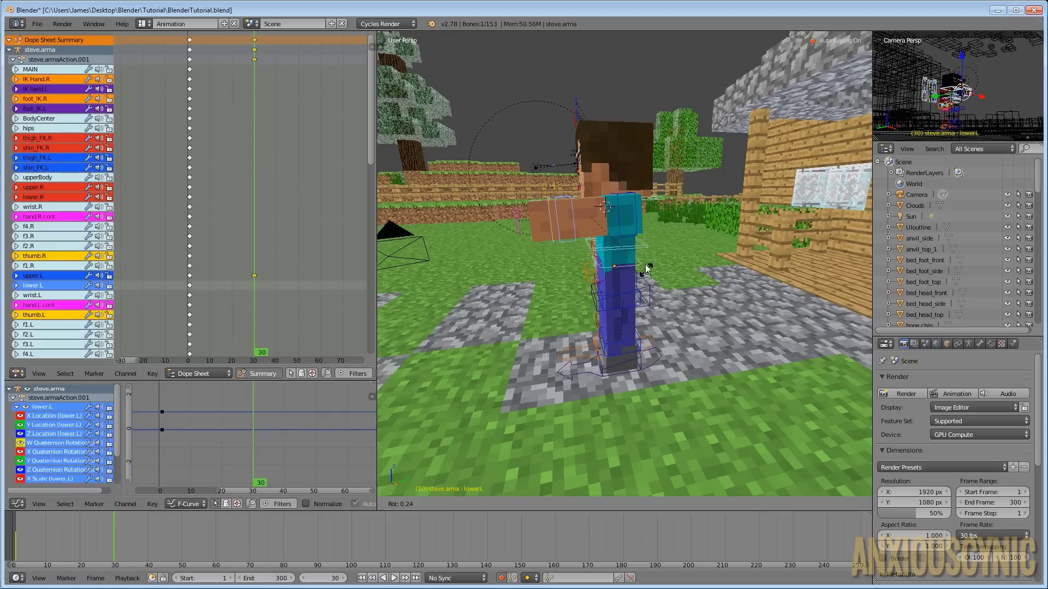
key("r")
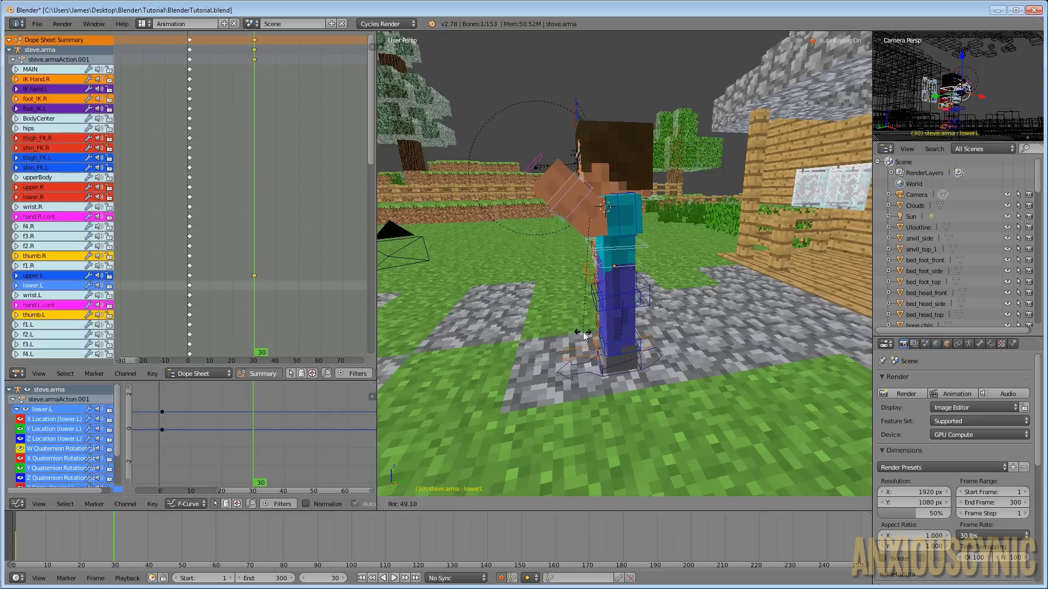
left_click(572, 339)
left_click_drag(268, 329, 189, 334)
key("alt+a")
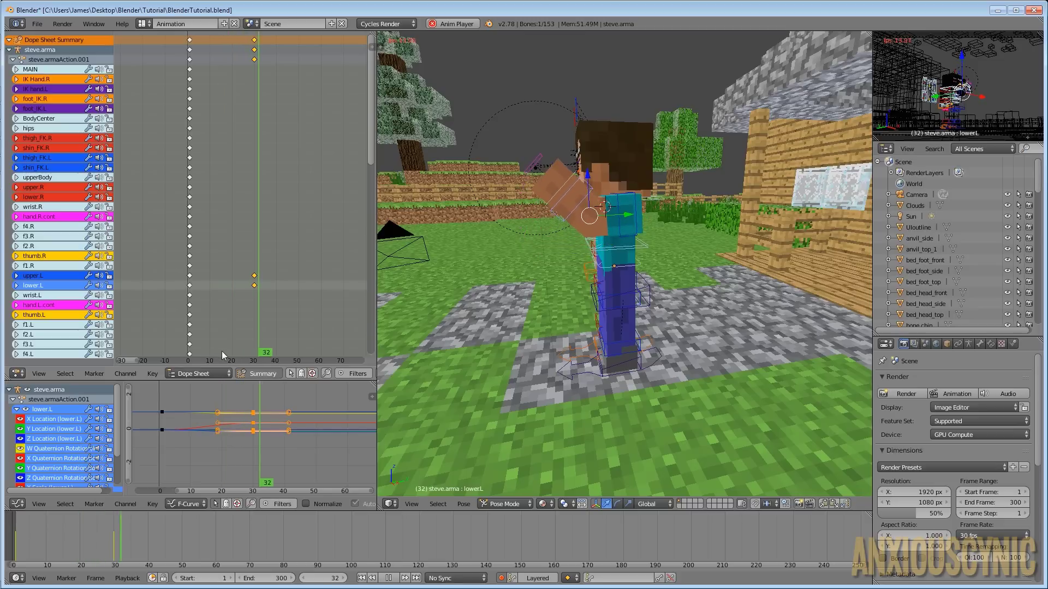
key("alt+a")
Show only upper.L's curves and select its frame-30 keys
left_click(38, 276)
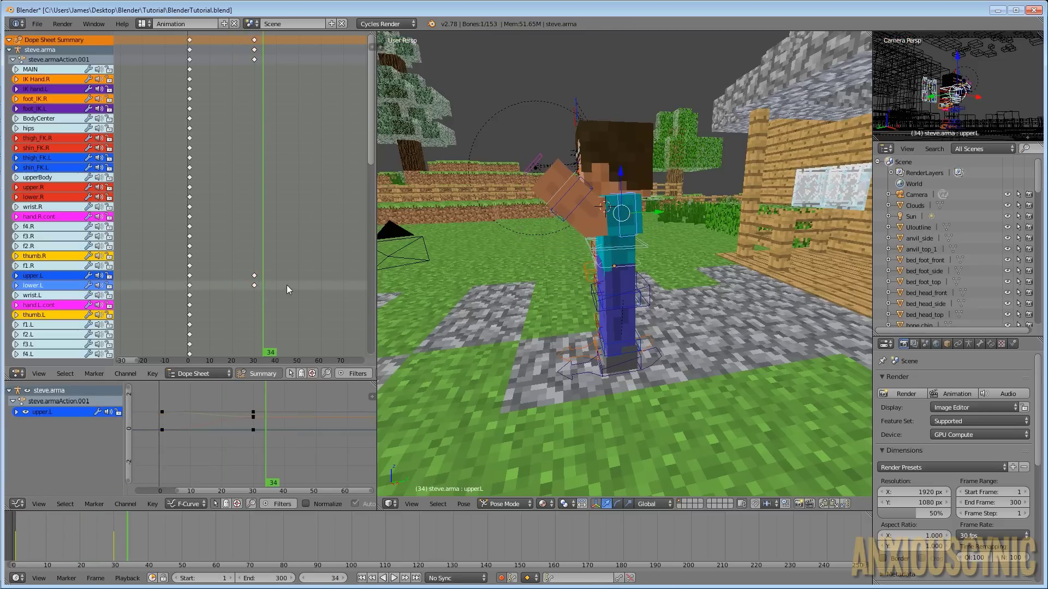
key("a")
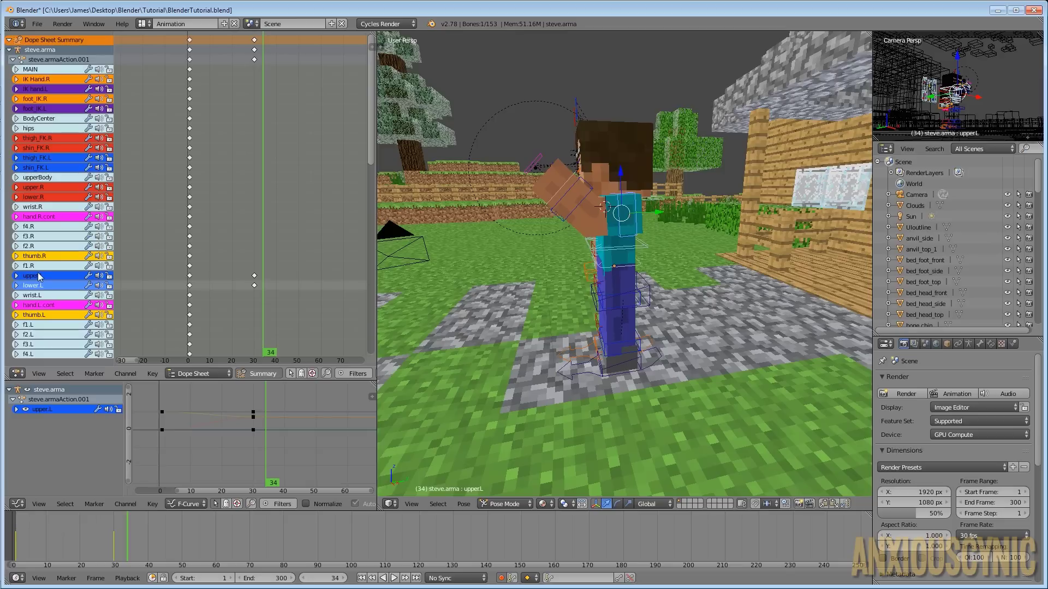
key("a")
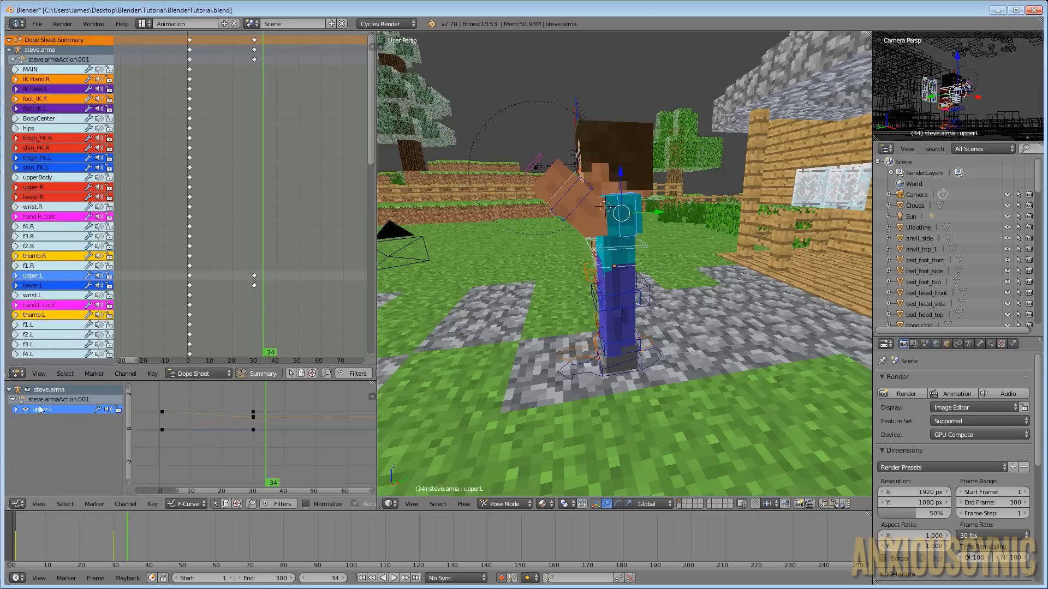
right_click(253, 275)
List upper.L's location and X Quaternion Rotation curves and grab the frame-30 key's left handle
left_click(17, 409)
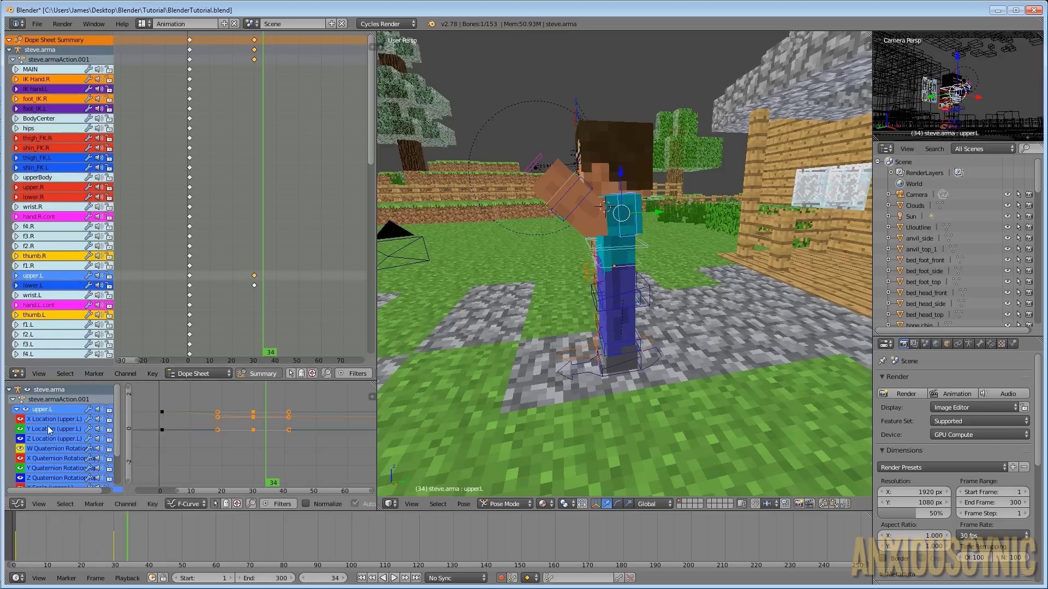
left_click(48, 421)
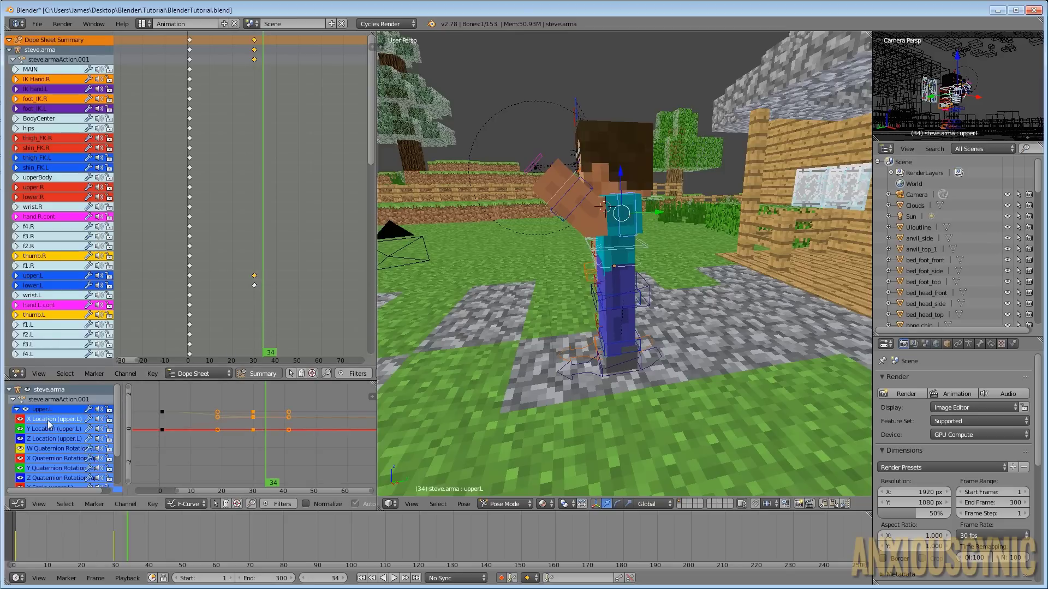
left_click(50, 429)
left_click(47, 441)
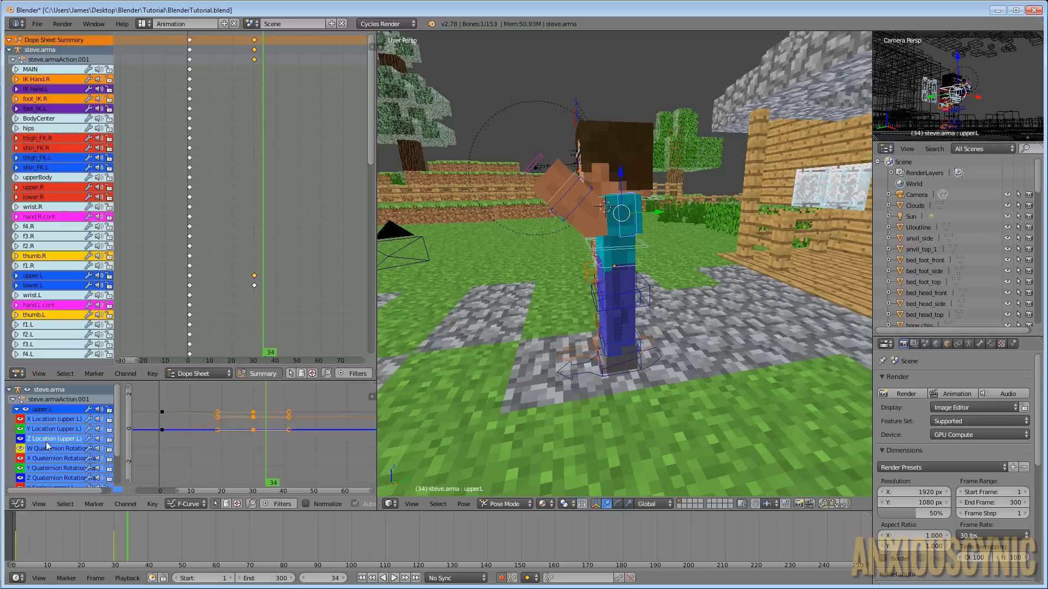
left_click(50, 460)
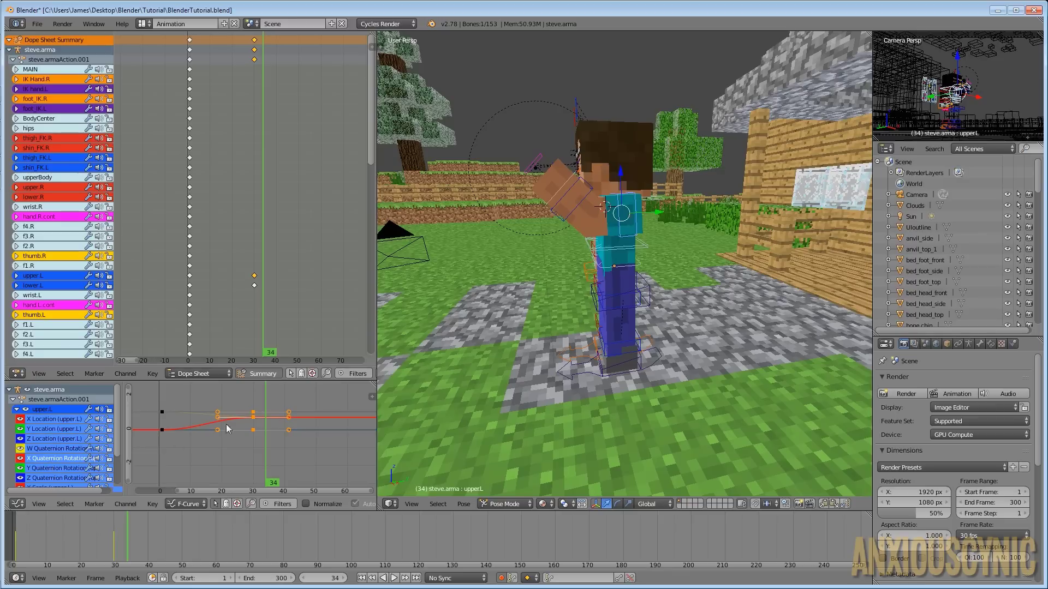
scroll(243, 437, "up", 1)
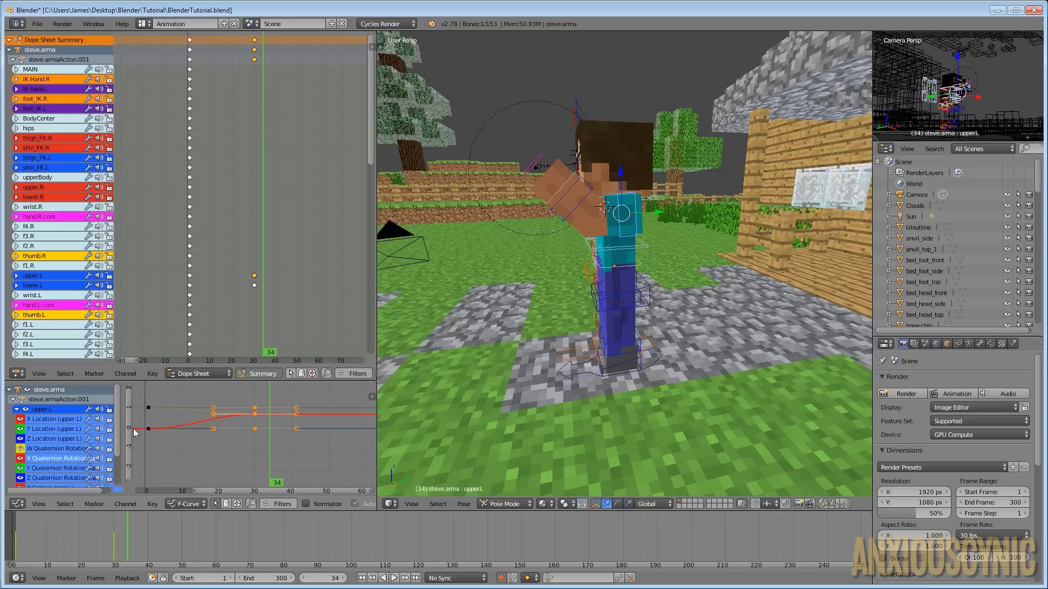
right_click(214, 415)
scroll(214, 415, "up", 1)
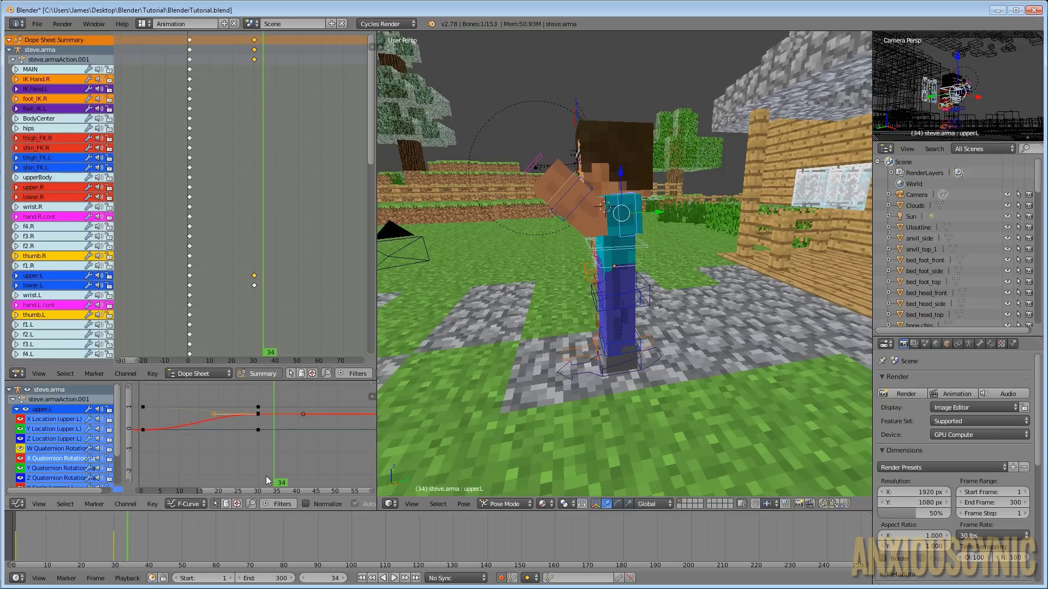
key("g")
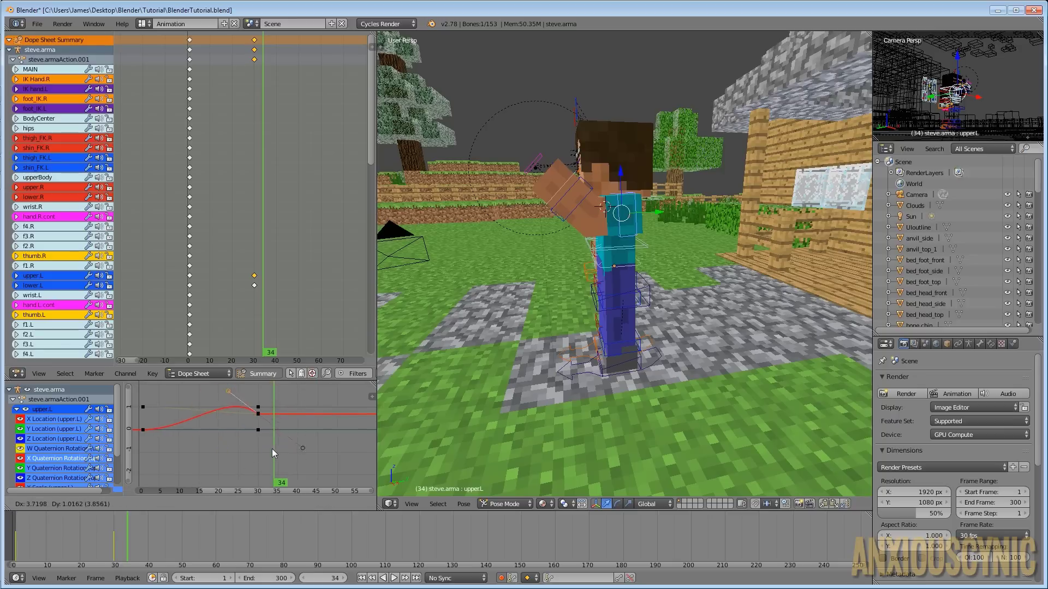
left_click(214, 417)
Preview the swing, pull the handle down so the curve dips, and enlarge the Graph Editor
key("shift+alt+a")
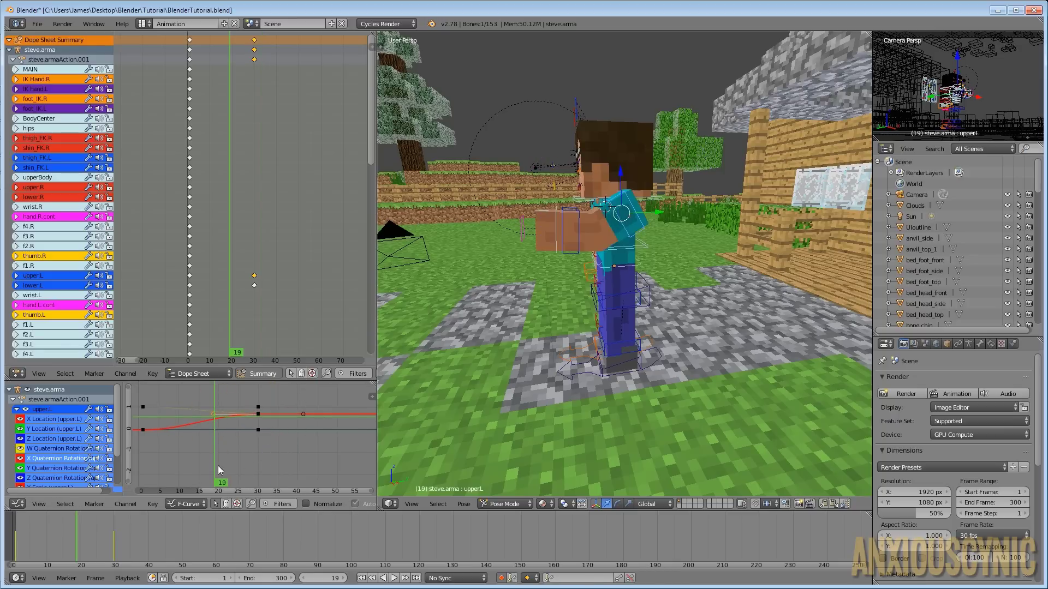
left_click(163, 469)
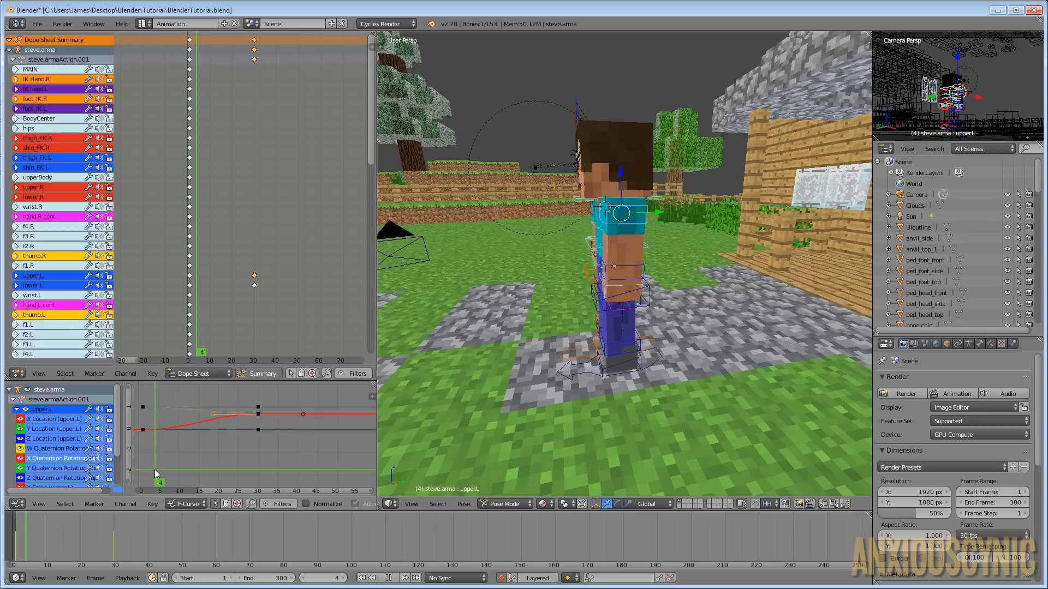
key("alt+a")
left_click_drag(158, 476, 269, 484)
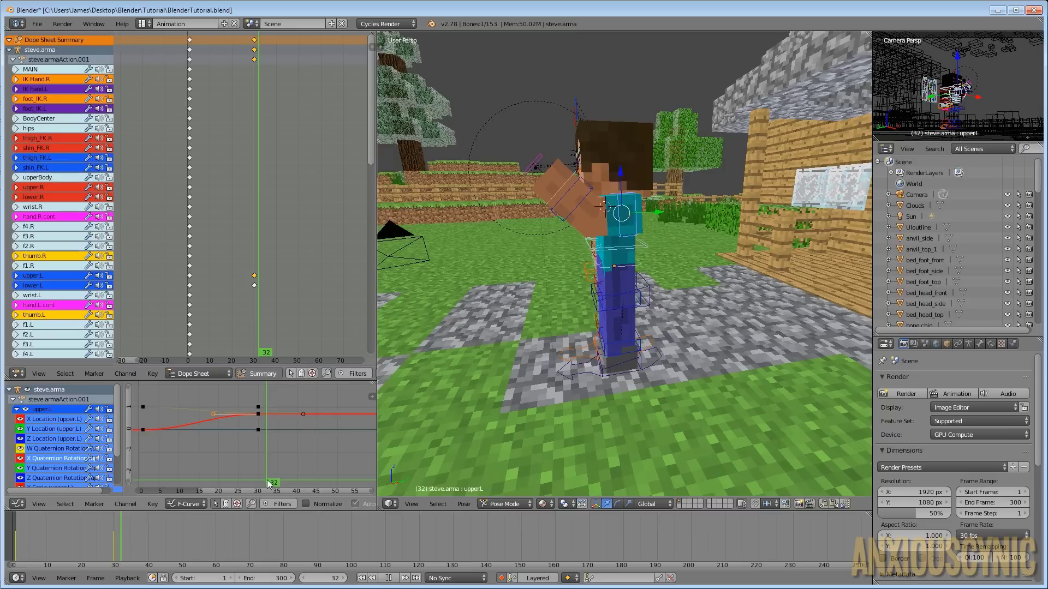
key("Escape")
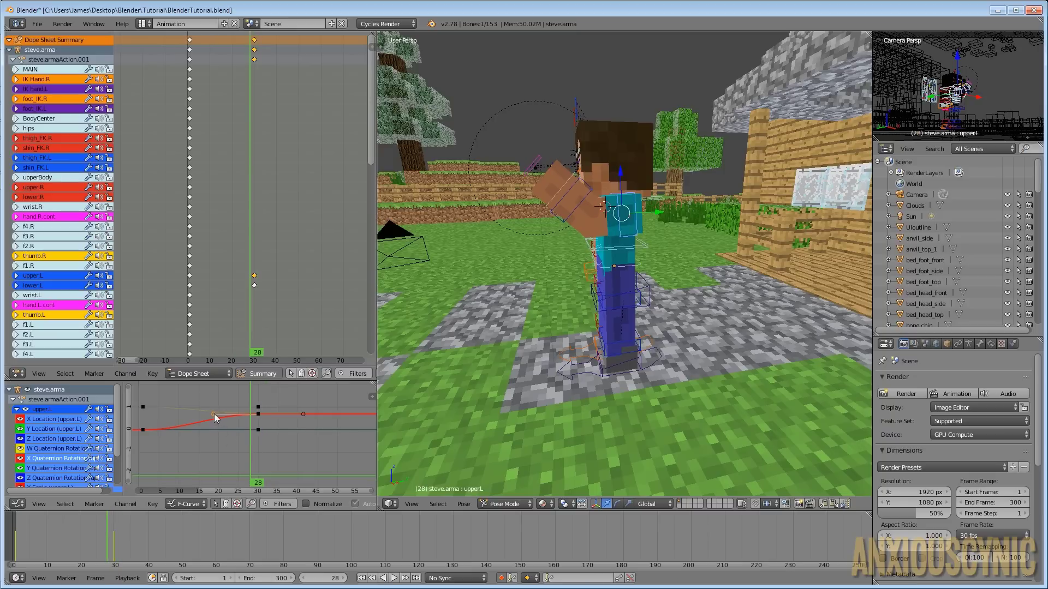
key("g")
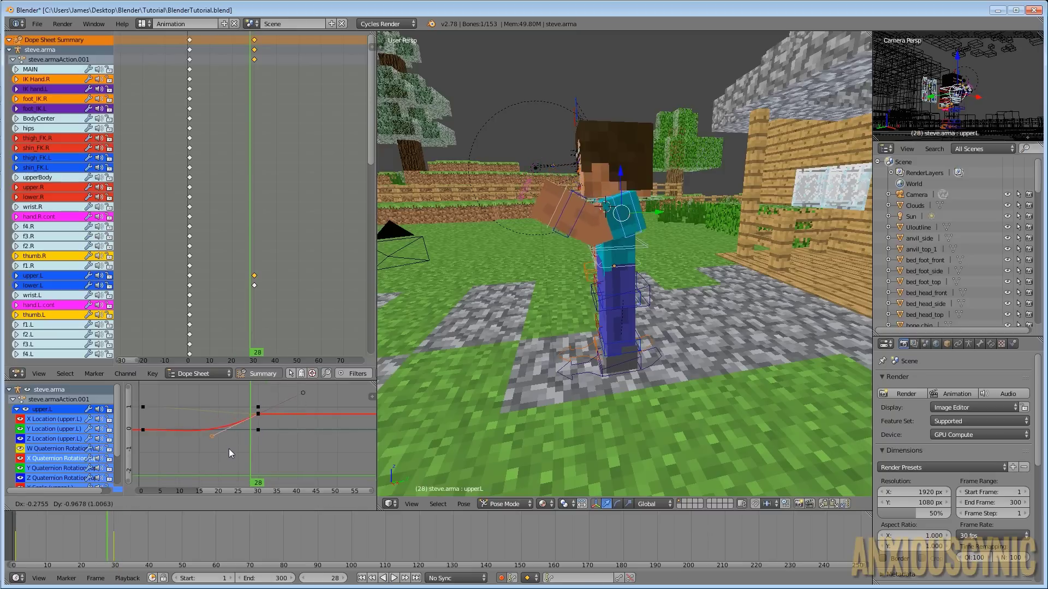
left_click(227, 466)
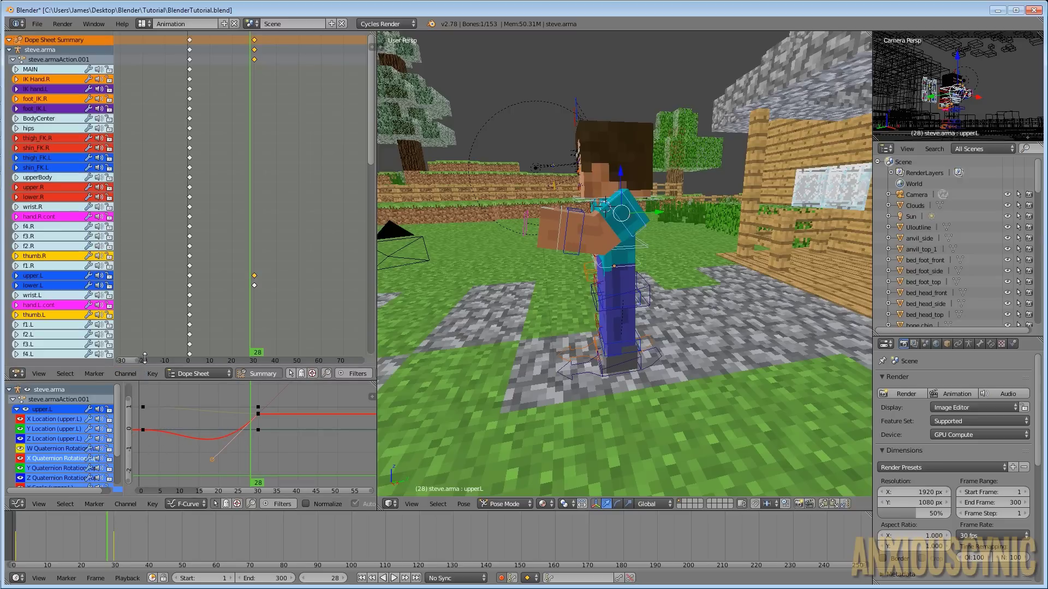
left_click_drag(143, 366, 148, 179)
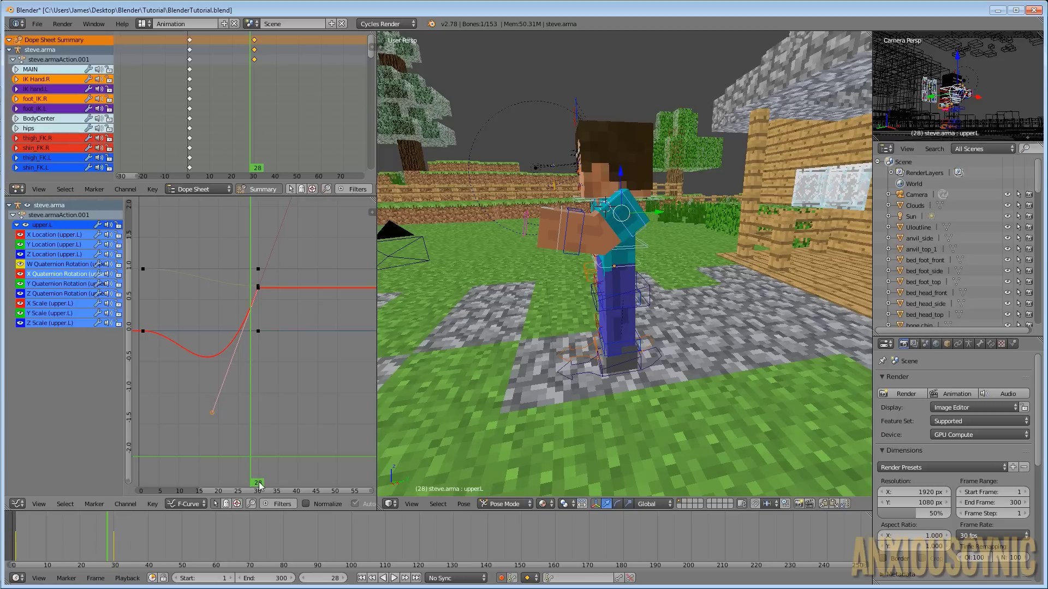
Preview the swing and raise the Bezier handle to soften the curve's dip
key("shift+alt+a")
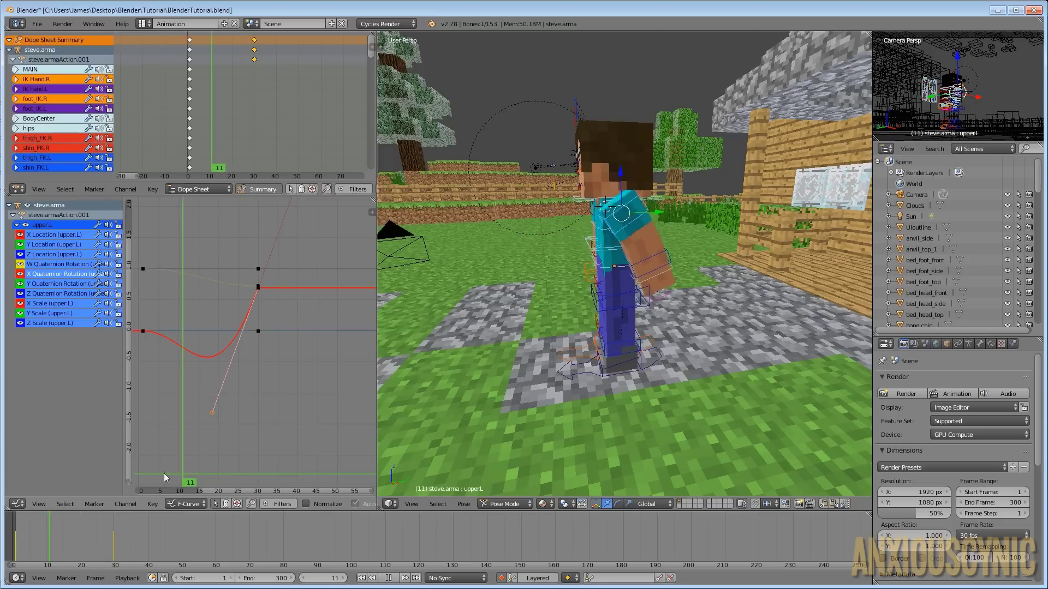
left_click_drag(146, 478, 256, 495)
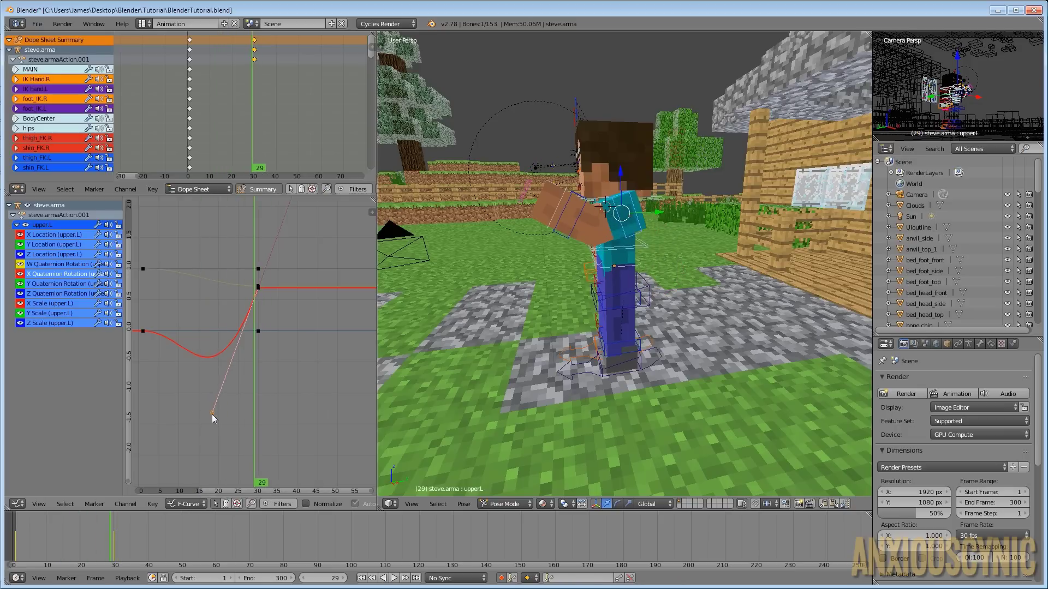
key("g")
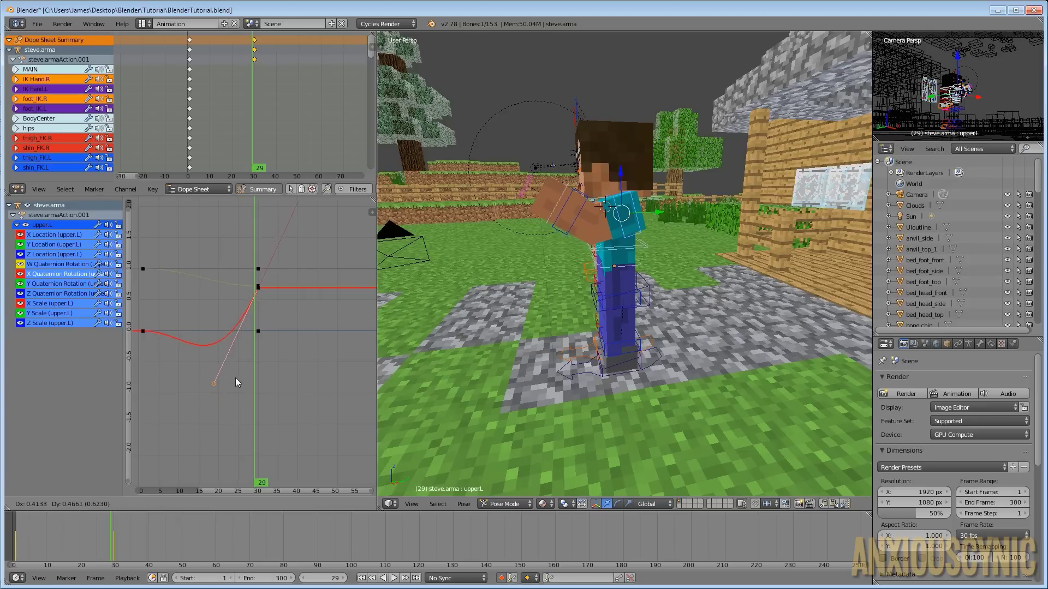
left_click(240, 361)
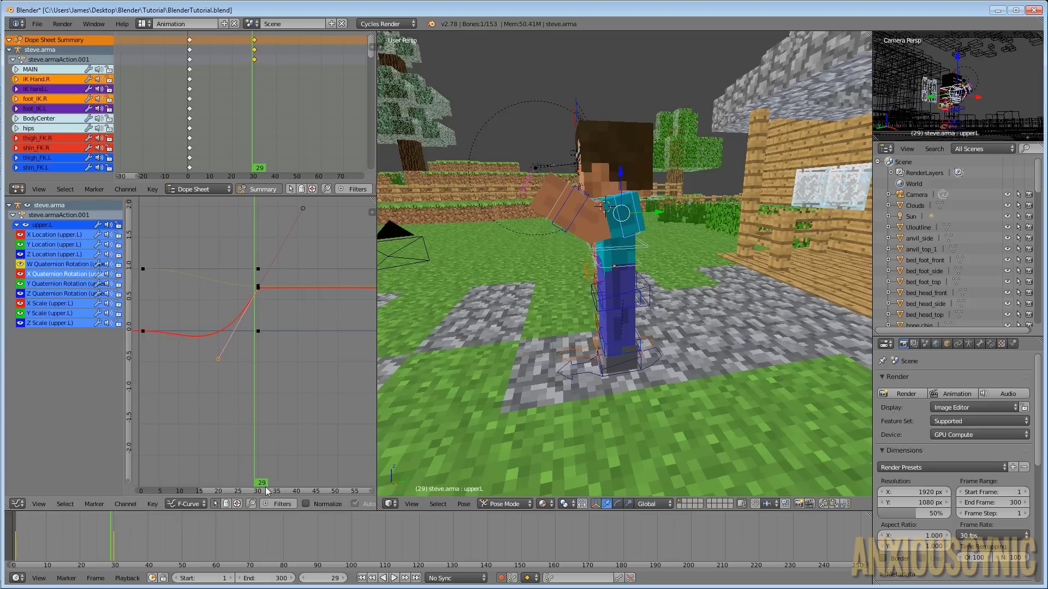
key("shift+alt+a")
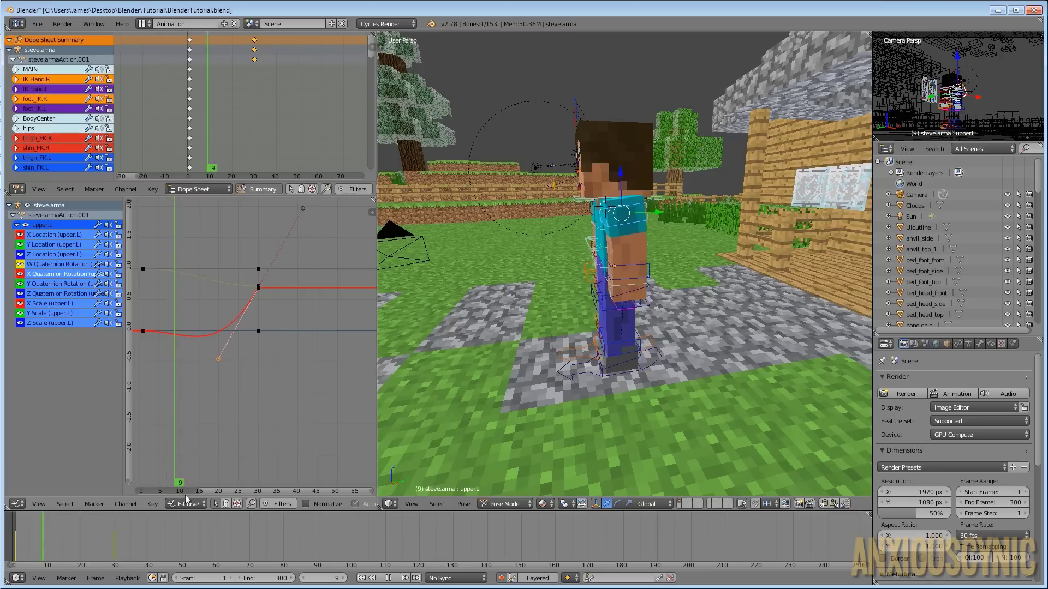
key("alt+a")
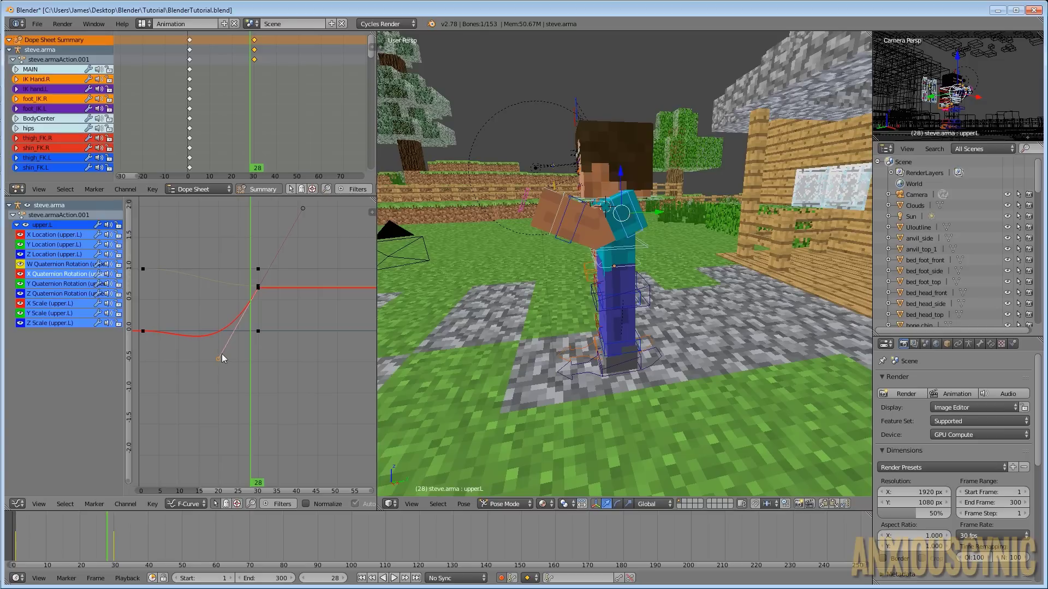
Raise the handle further for a clean eased rise, replay, and enlarge the Dope Sheet
key("g")
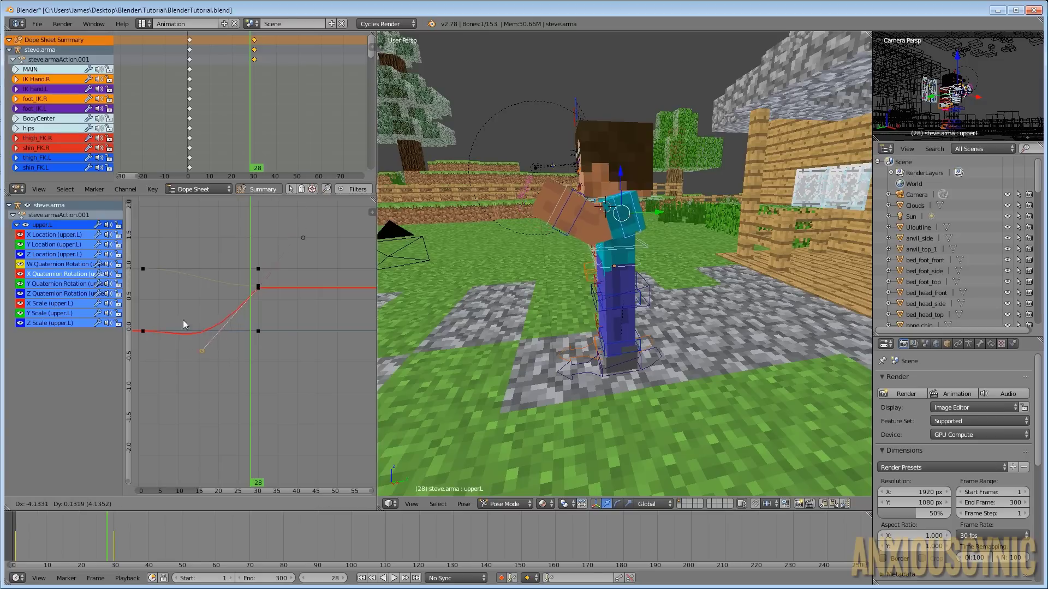
left_click(185, 286)
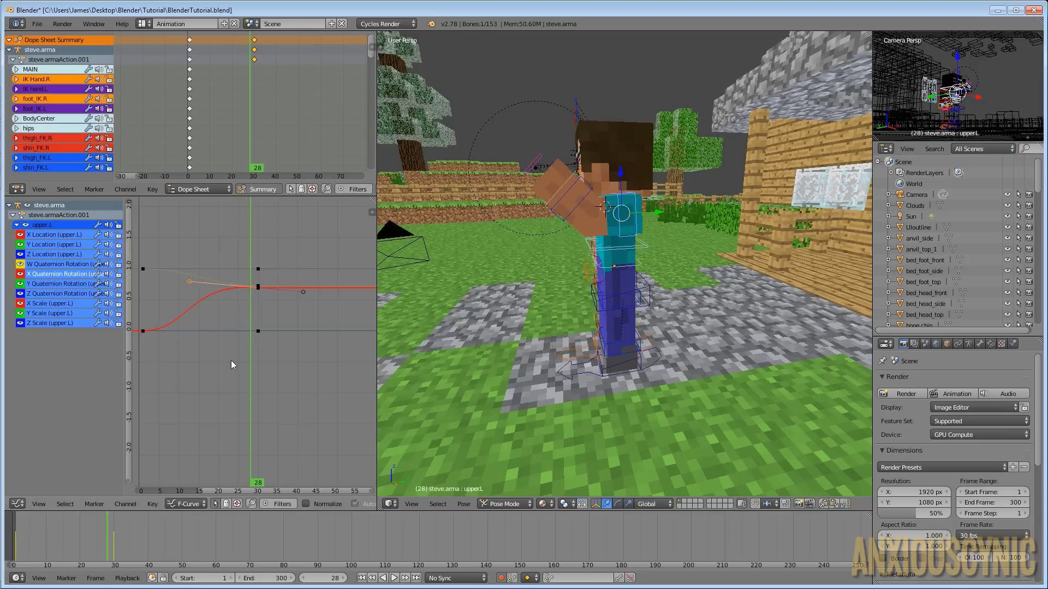
key("shift+Left")
key("alt+a")
left_click_drag(155, 468, 250, 471)
key("alt+a")
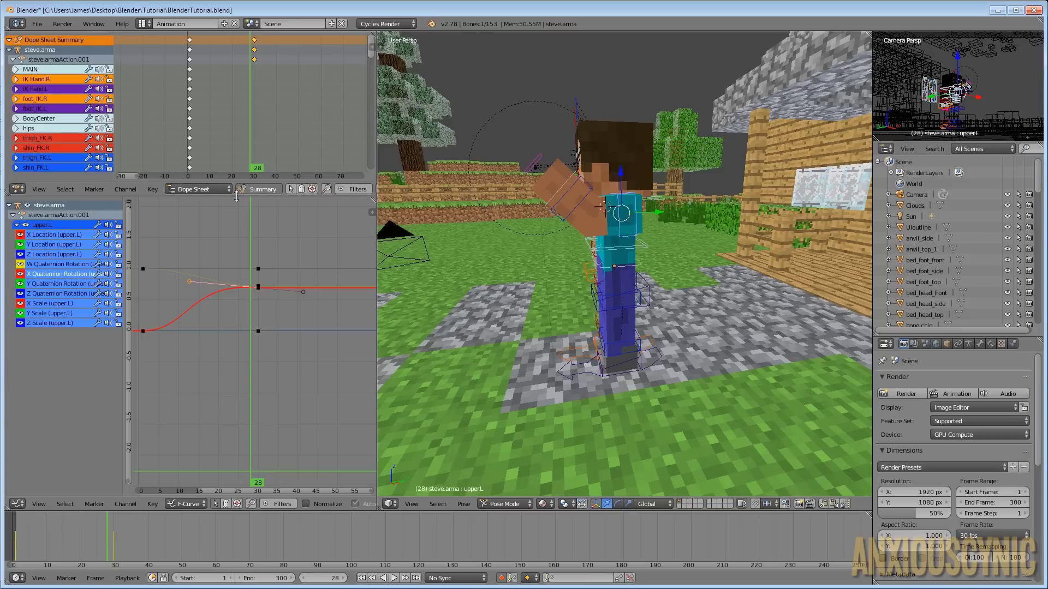
left_click_drag(236, 197, 240, 375)
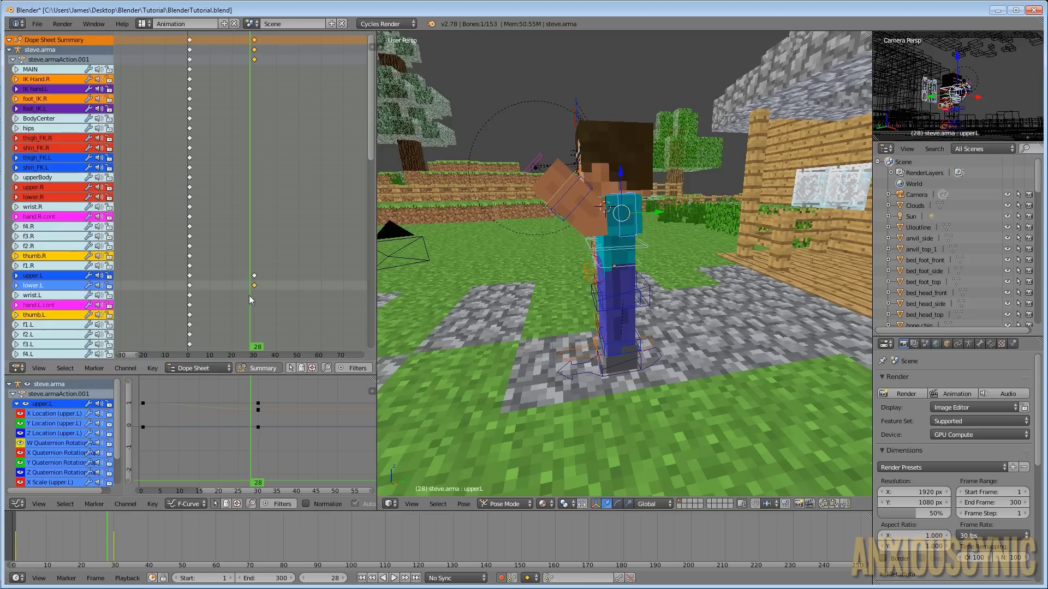
right_click(190, 275)
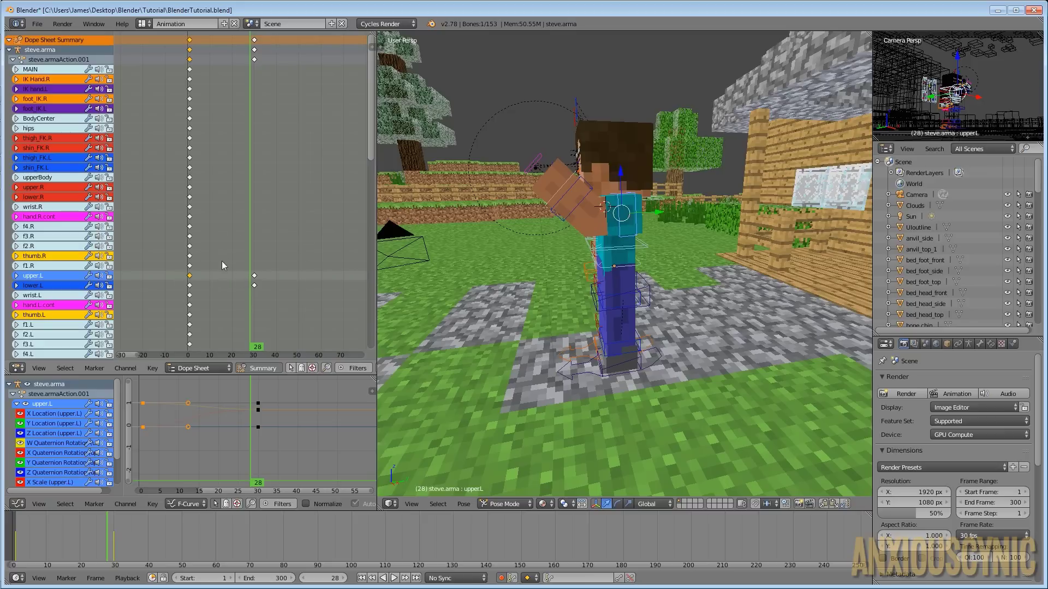
Give upper.L's keyframes Bezier interpolation and orbit to a front view of Steve
key("t")
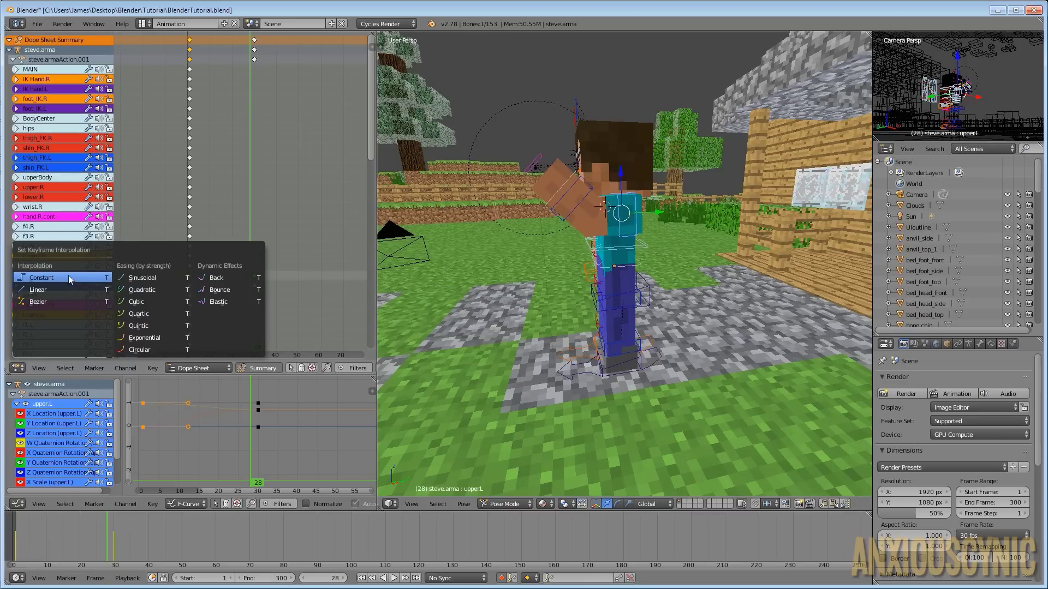
left_click(54, 302)
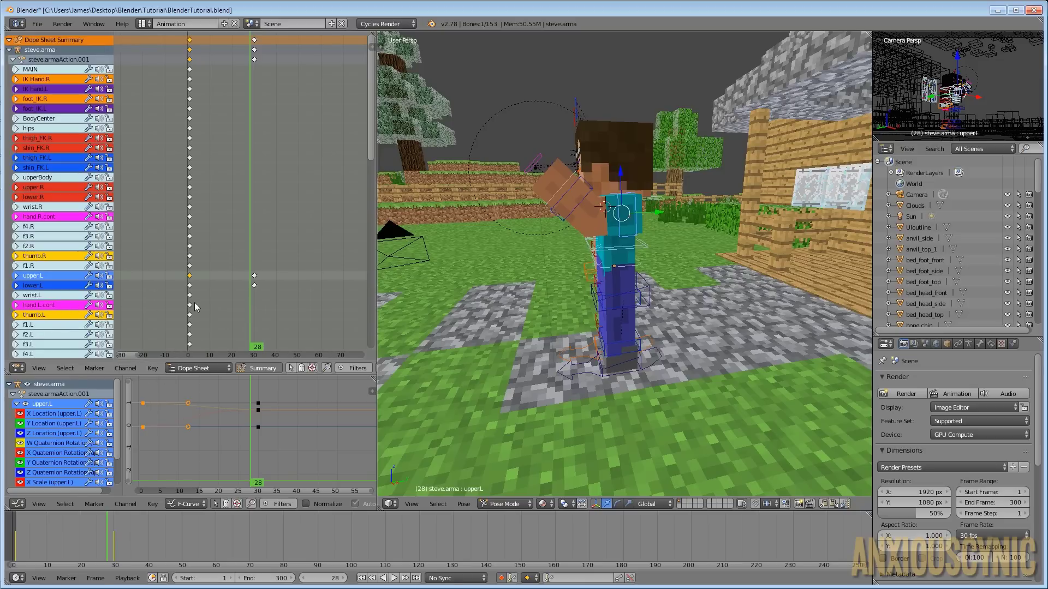
key("t")
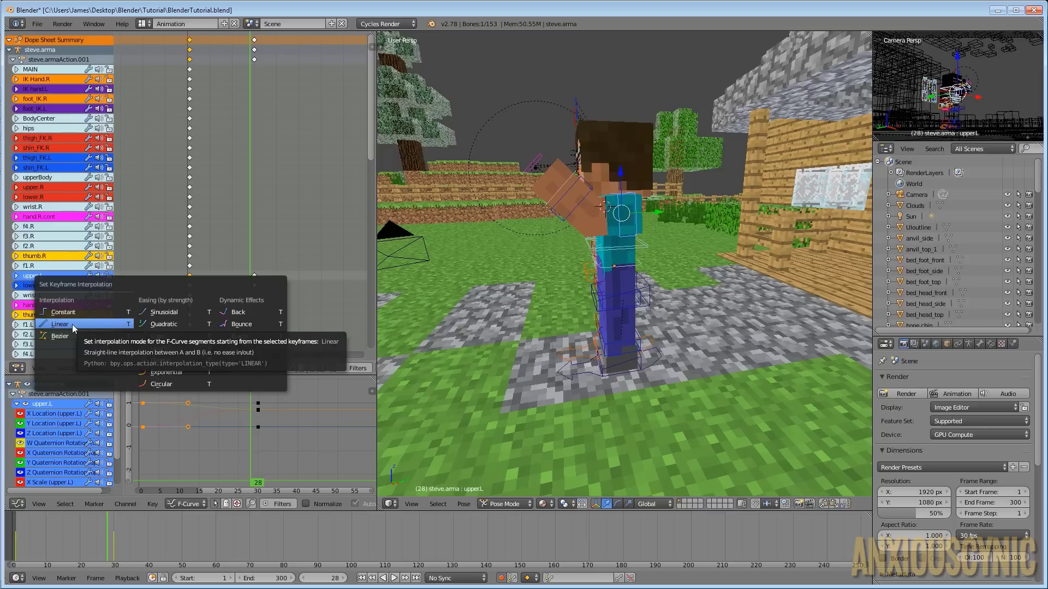
middle_click_drag(548, 254, 634, 277)
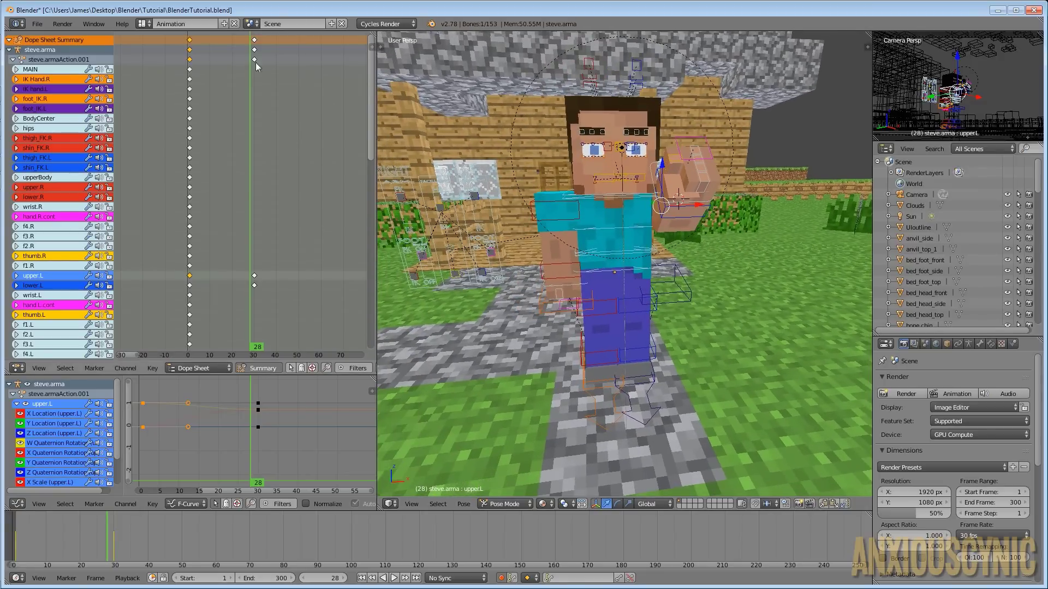
left_click(143, 26)
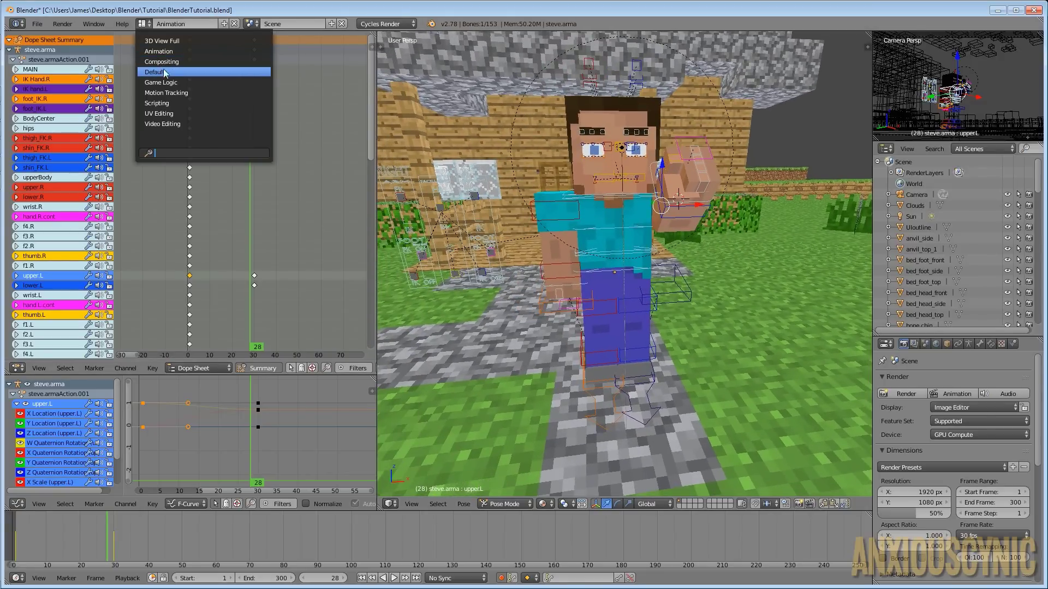
left_click(165, 71)
middle_click_drag(616, 269, 664, 250, "shift")
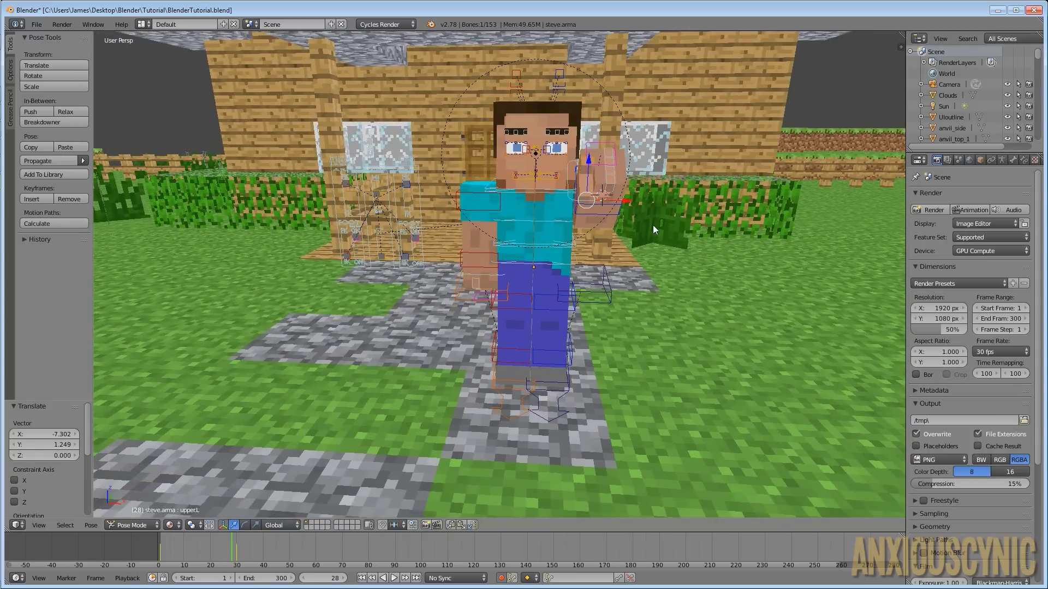
right_click(545, 205)
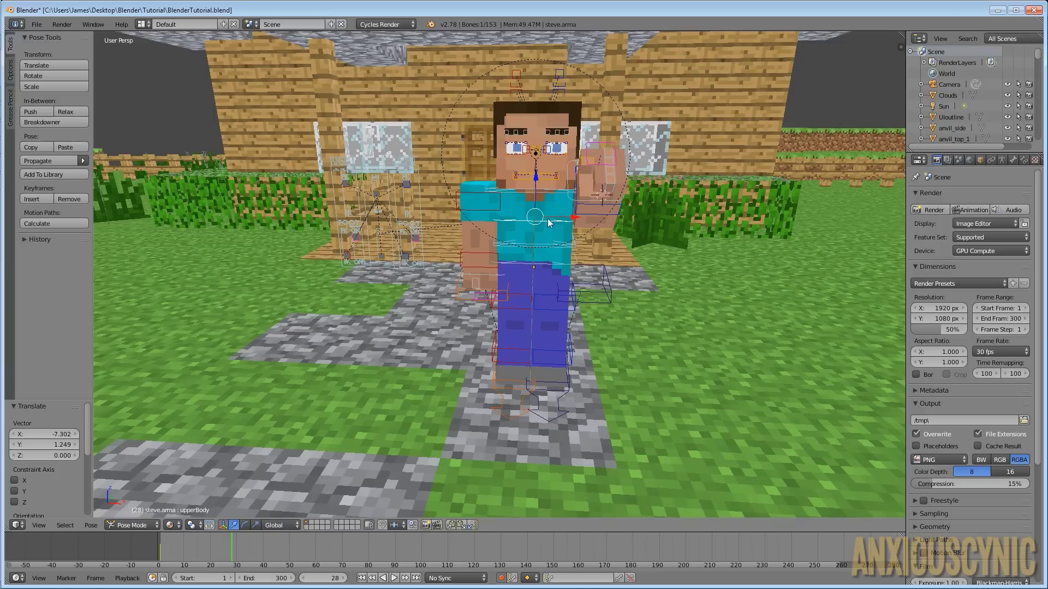
key("g")
left_click(550, 225)
key("ctrl+Tab")
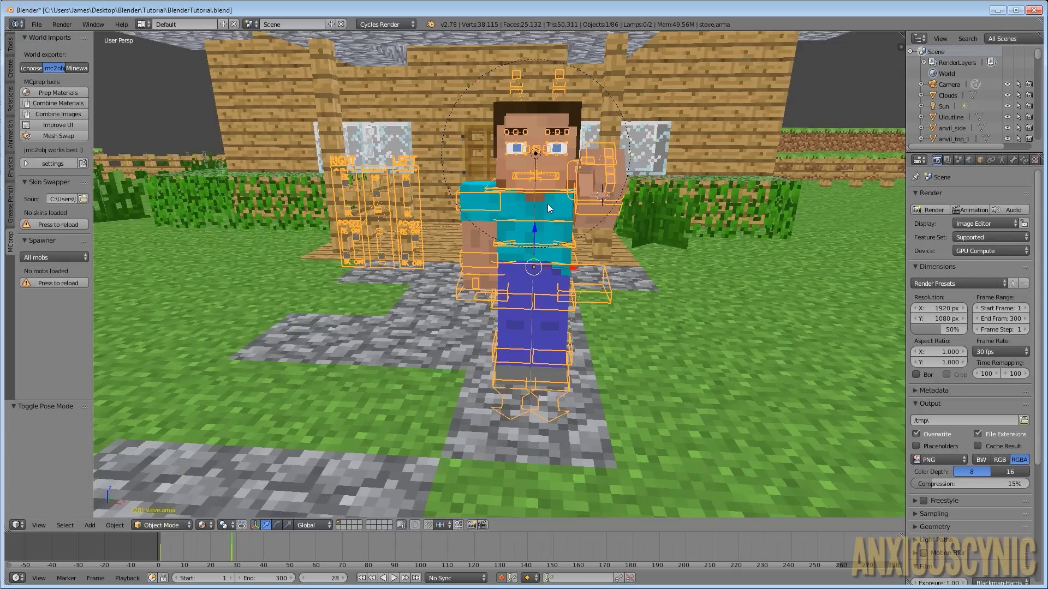
right_click(548, 210)
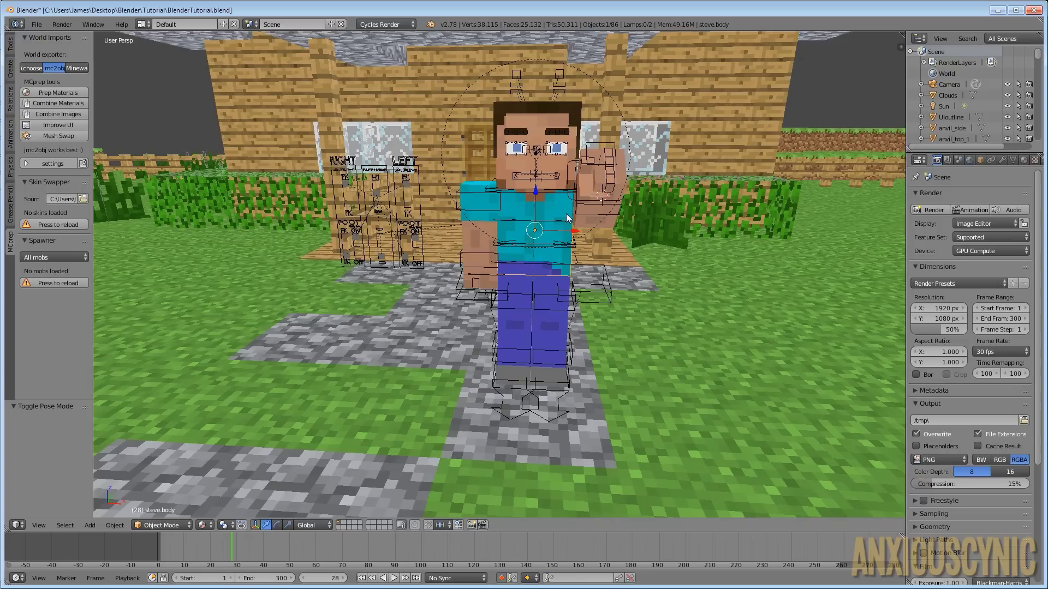
middle_click_drag(659, 238, 624, 235, "shift")
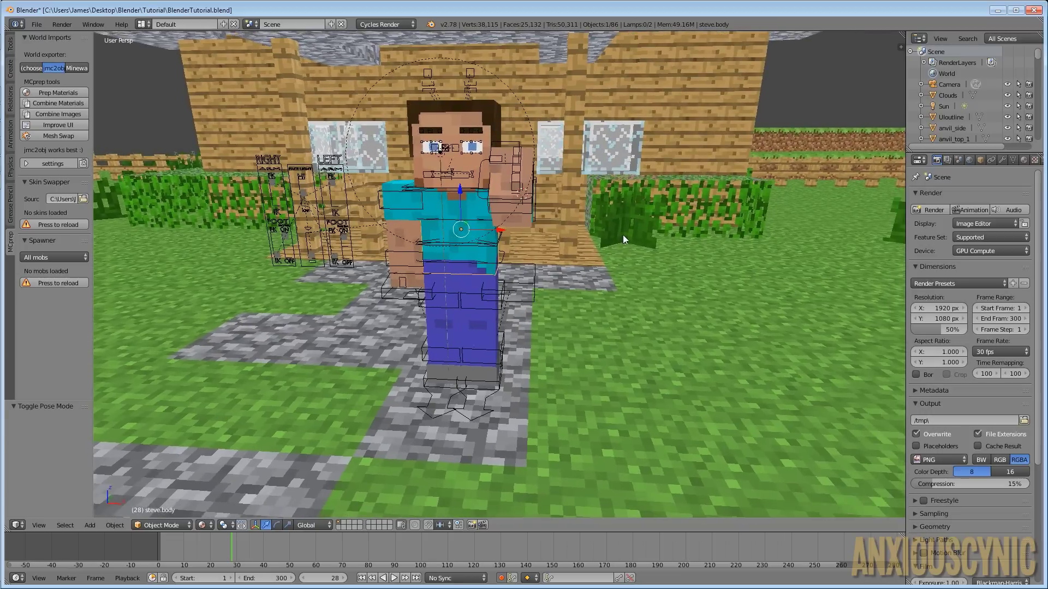
Show the steve.main material of Steve's body and browse the list of available materials
left_click(1023, 161)
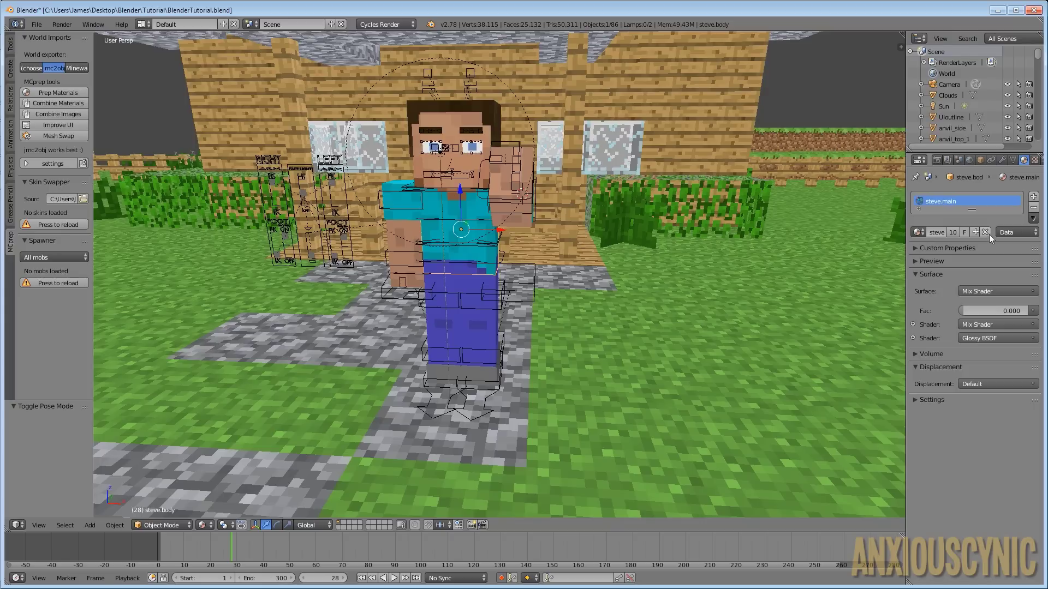
left_click(919, 232)
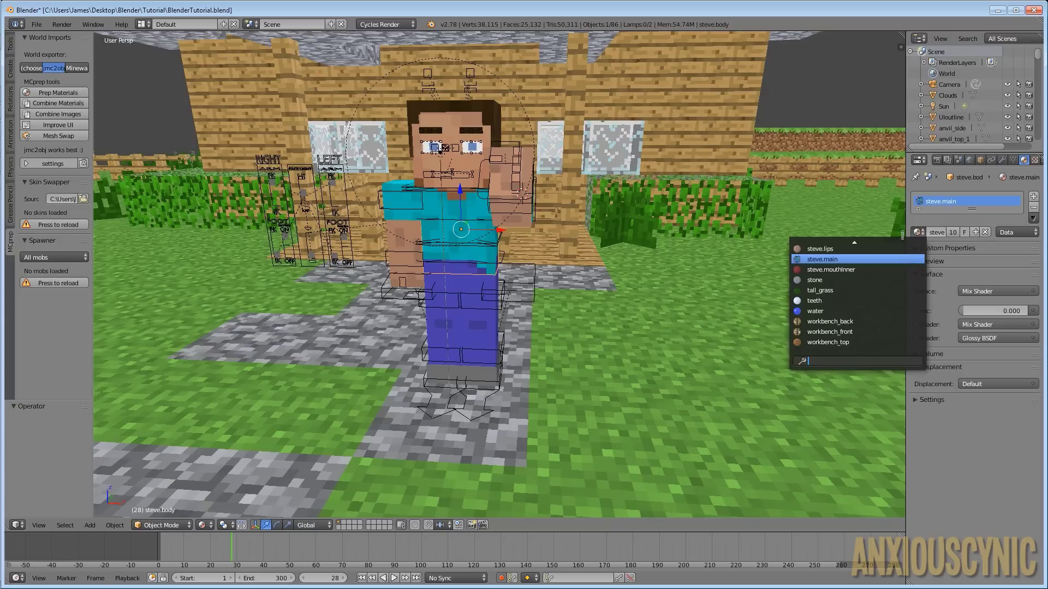
scroll(847, 268, "up", 4)
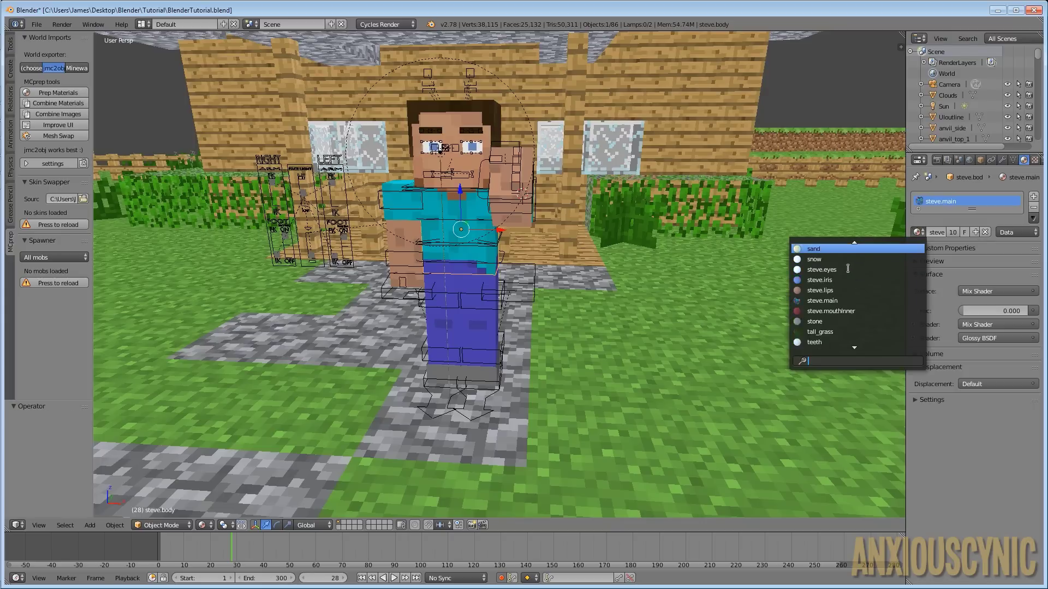
scroll(848, 268, "up", 10)
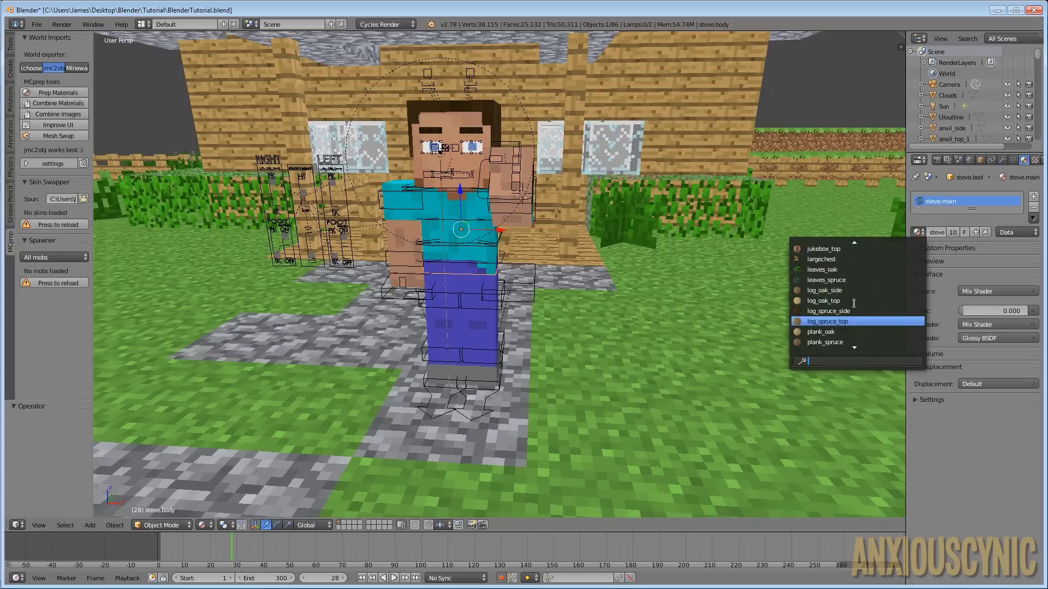
scroll(853, 303, "down", 14)
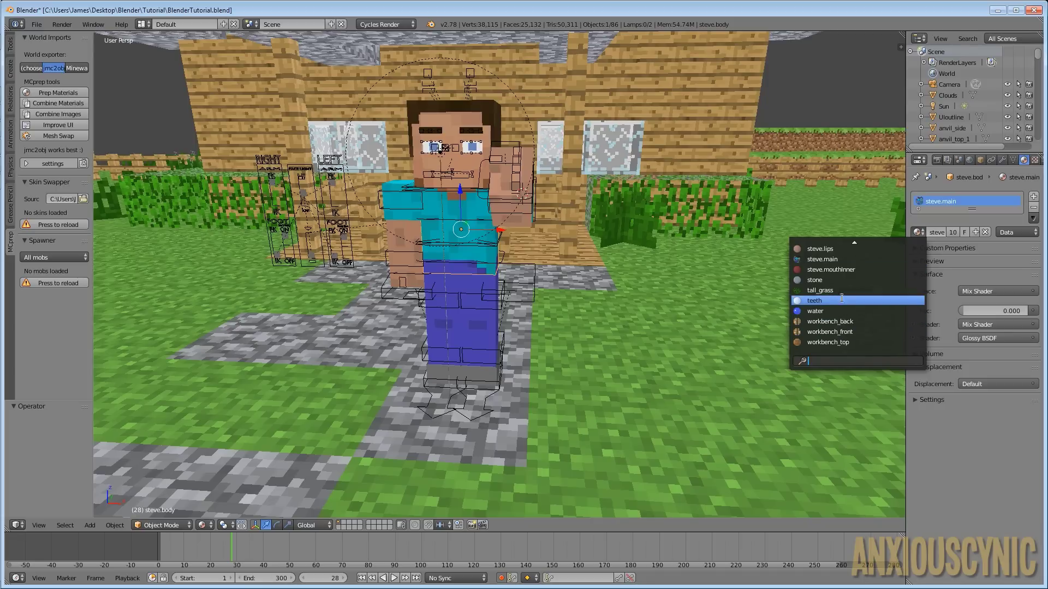
Try the tall_grass material, undo it, and split the 3D view into two stacked viewports
left_click(828, 289)
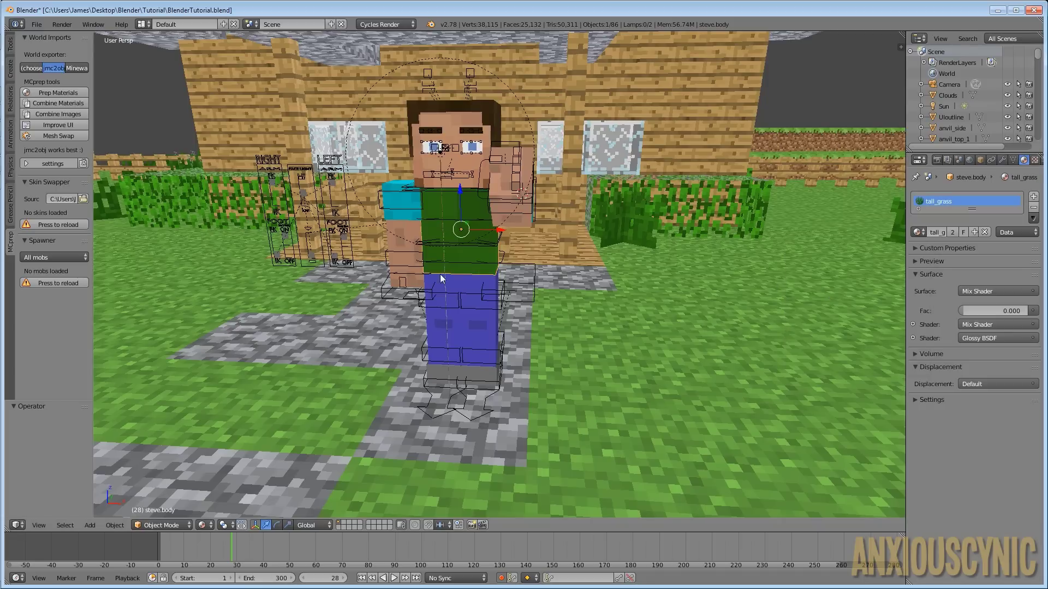
middle_click_drag(505, 236, 533, 227)
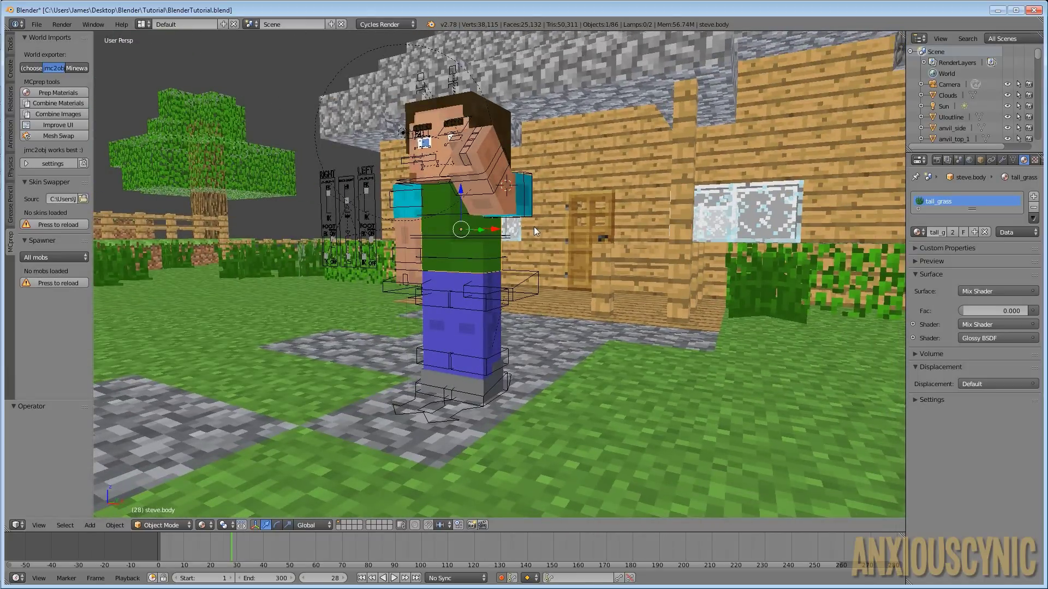
key("ctrl+z")
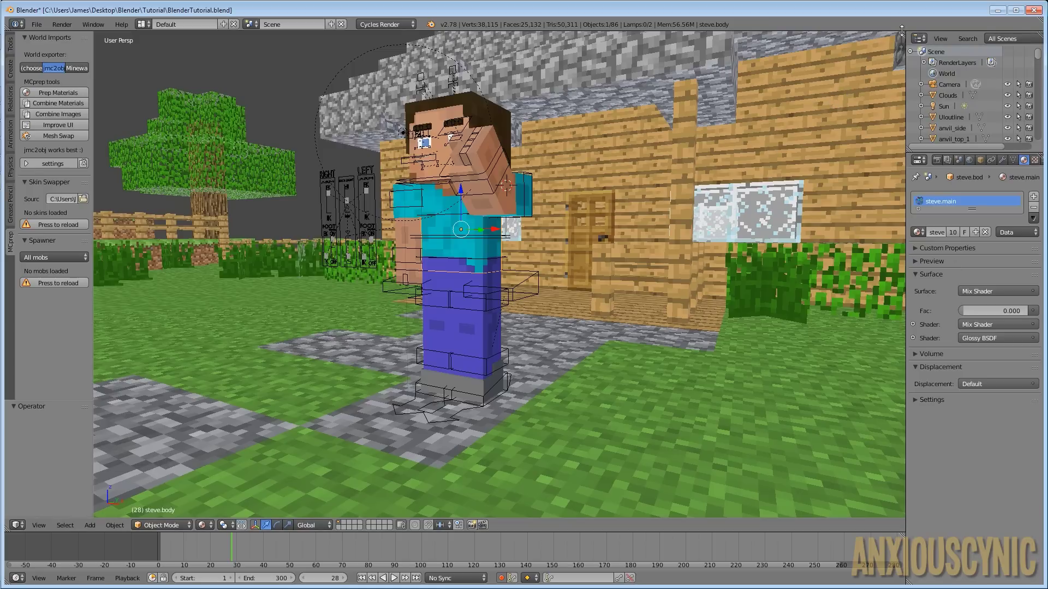
left_click_drag(902, 33, 905, 299)
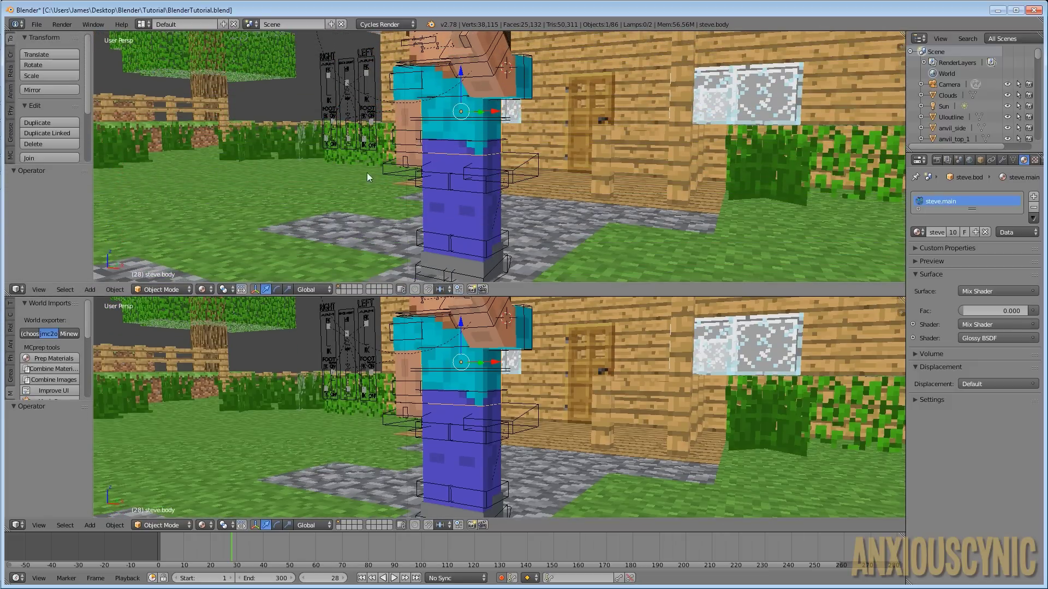
Turn the upper viewport into the shader node editor showing steve.main's node tree
left_click(18, 289)
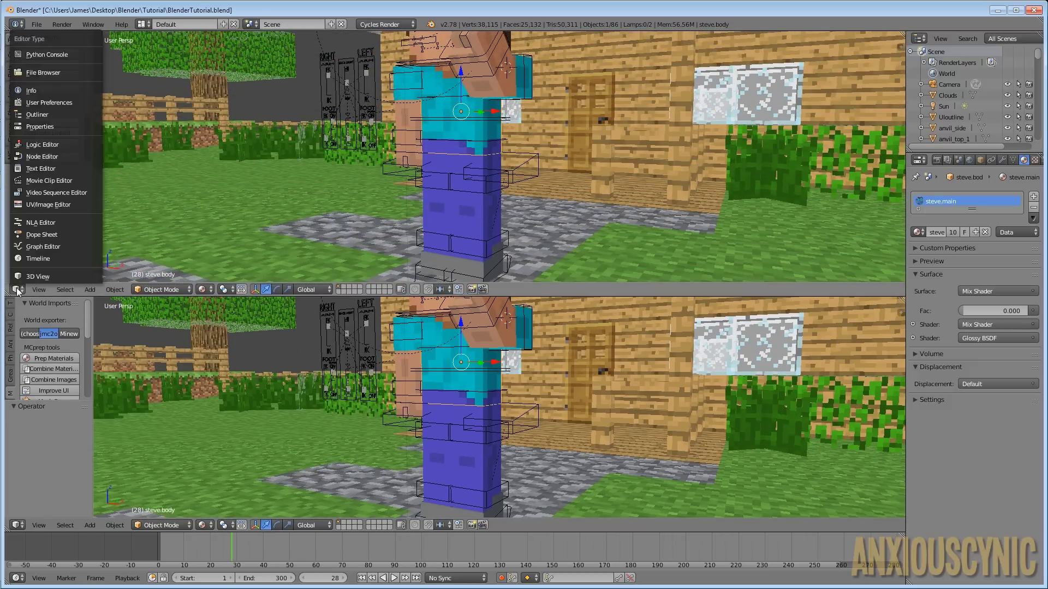
left_click(38, 155)
scroll(470, 165, "down", 3)
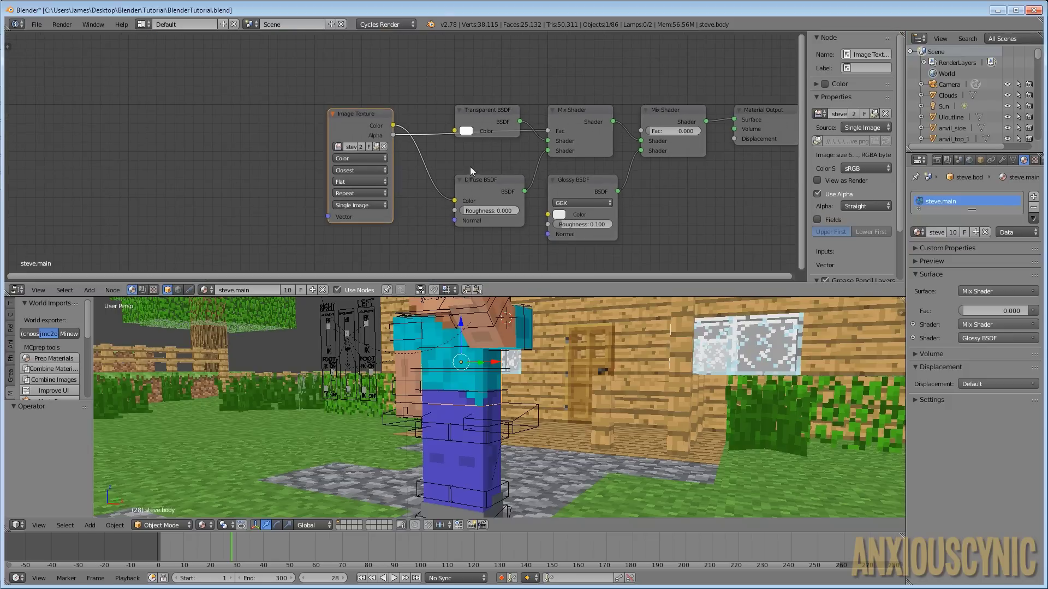
middle_click_drag(702, 205, 614, 175)
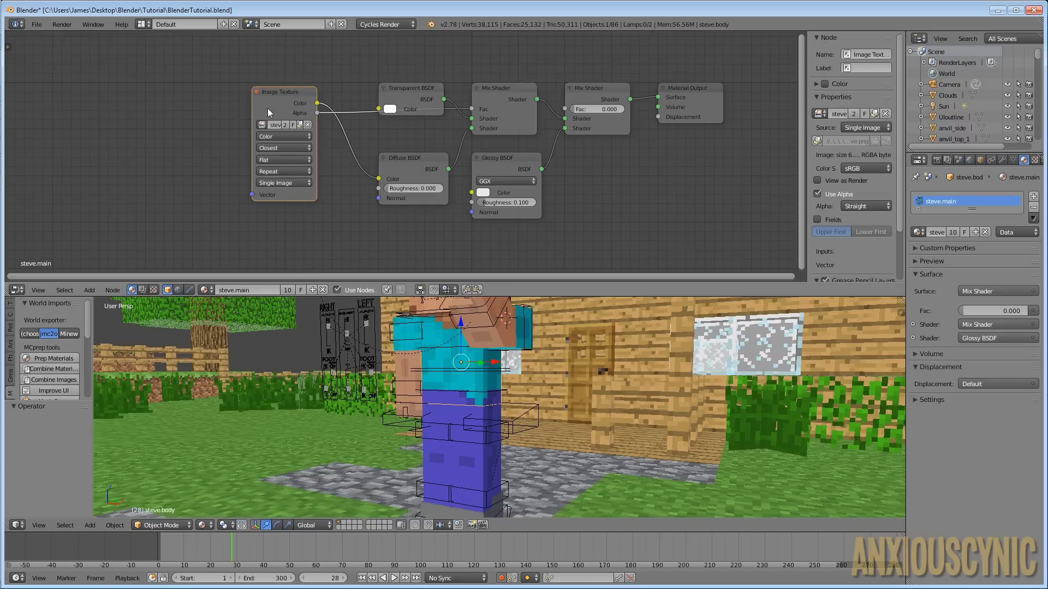
Unlink the current skin image from the Image Texture node, leaving Steve untextured
scroll(268, 108, "up", 2)
middle_click_drag(349, 85, 511, 75)
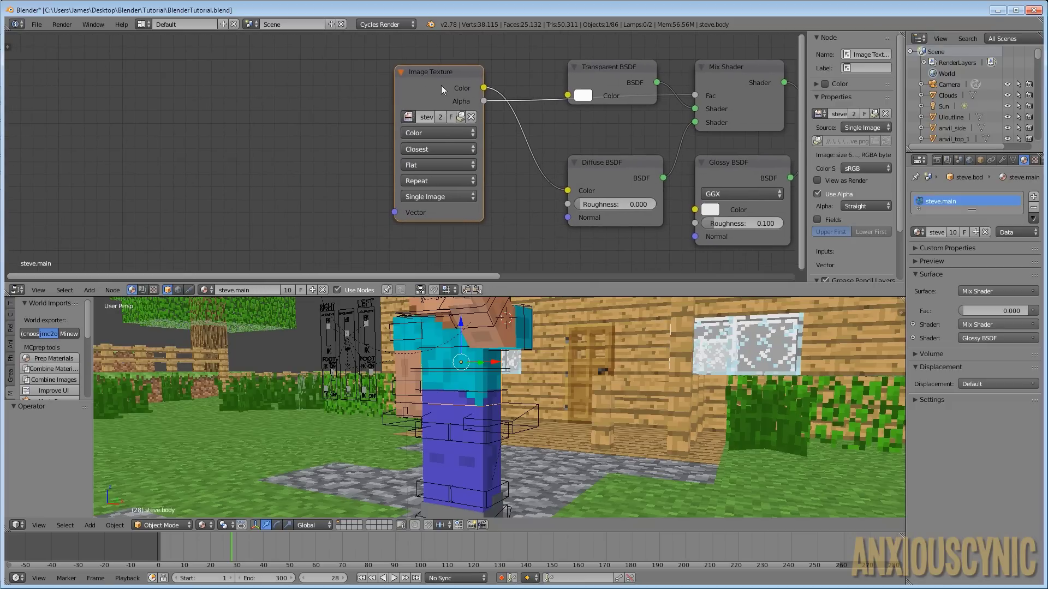
middle_click_drag(490, 388, 581, 371)
scroll(552, 369, "up", 3)
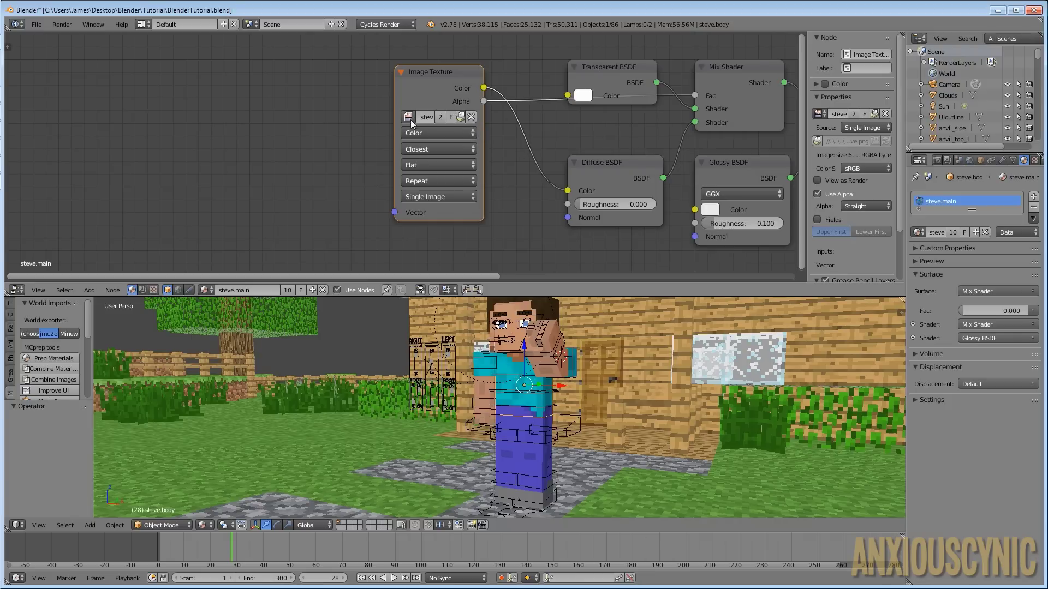
left_click(472, 117)
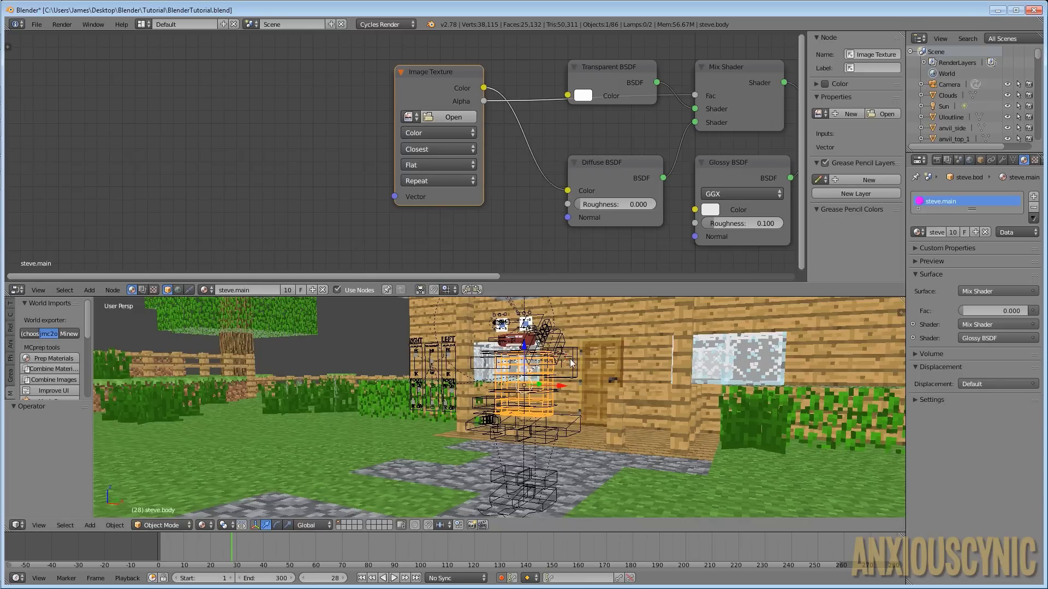
Load MC Skin 2016 - FancyFeet.png into the Image Texture node
left_click(447, 118)
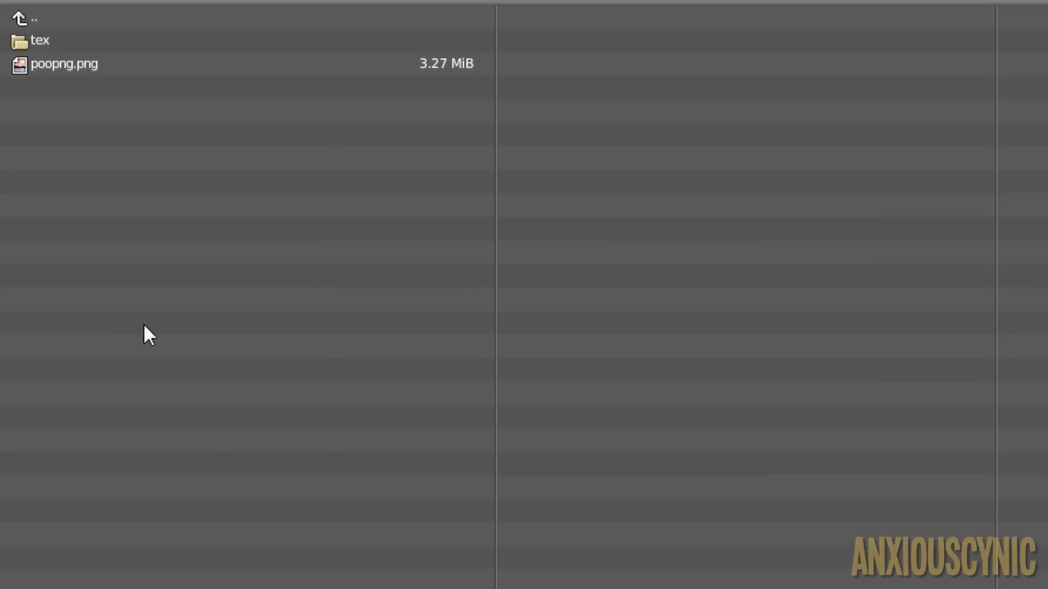
key("BackSpace")
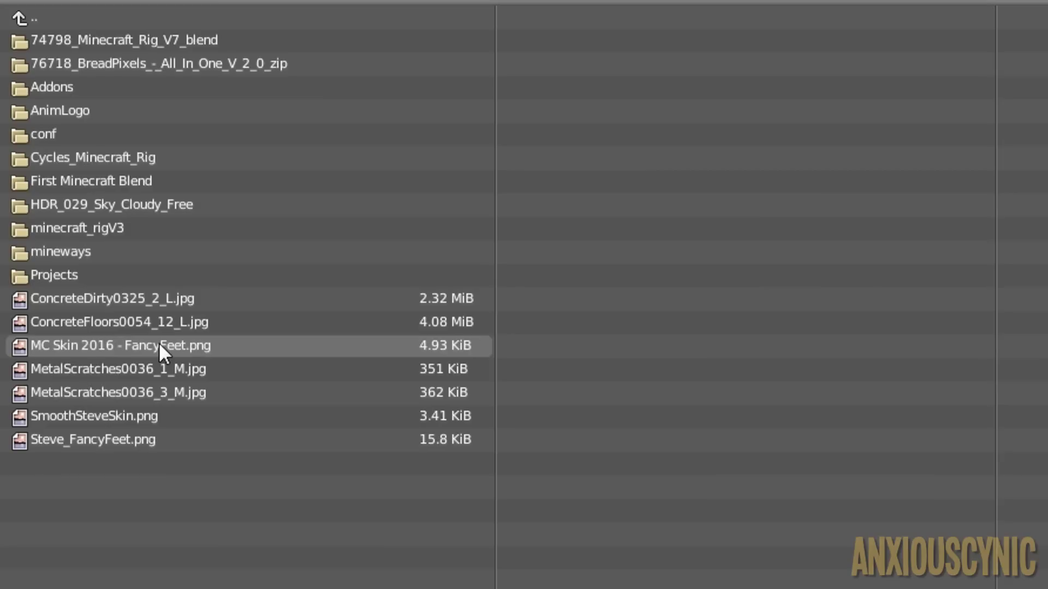
left_click(211, 349)
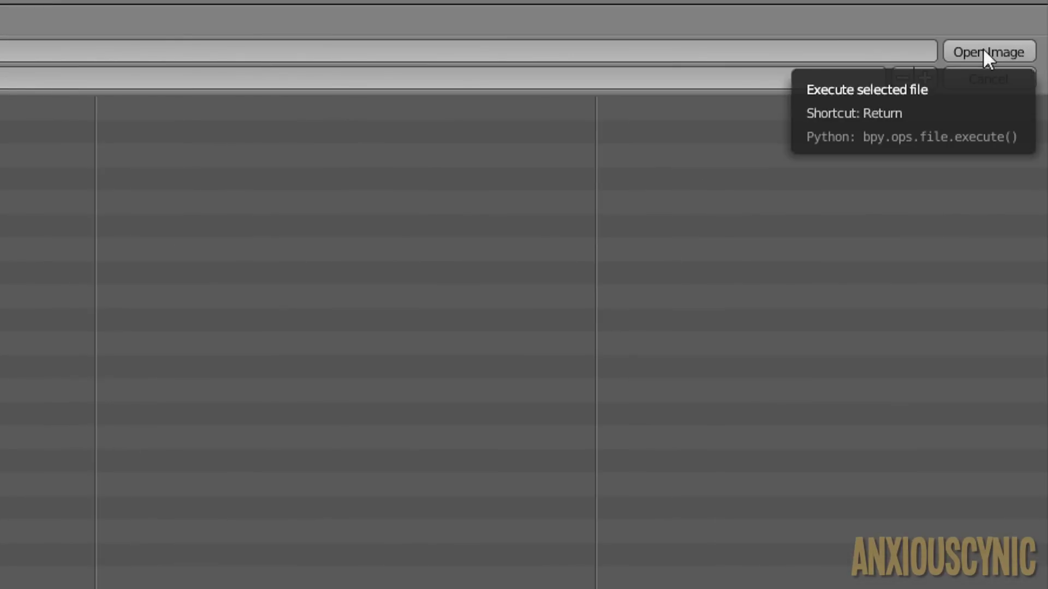
left_click(984, 50)
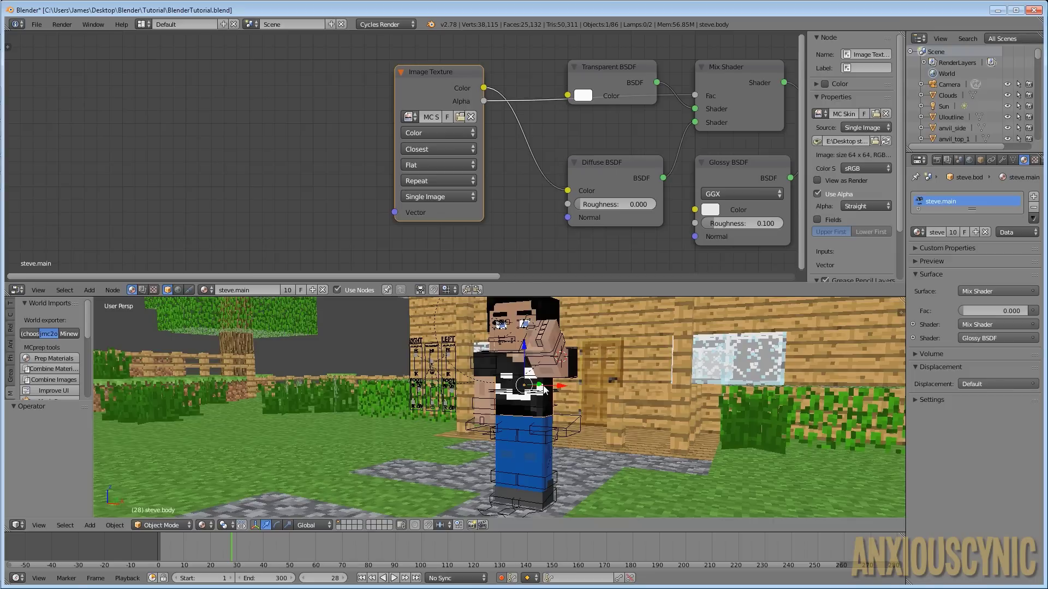
Join the node editor back into a single full 3D view
scroll(595, 393, "down", 2)
scroll(595, 392, "up", 3)
middle_click_drag(587, 394, 616, 408)
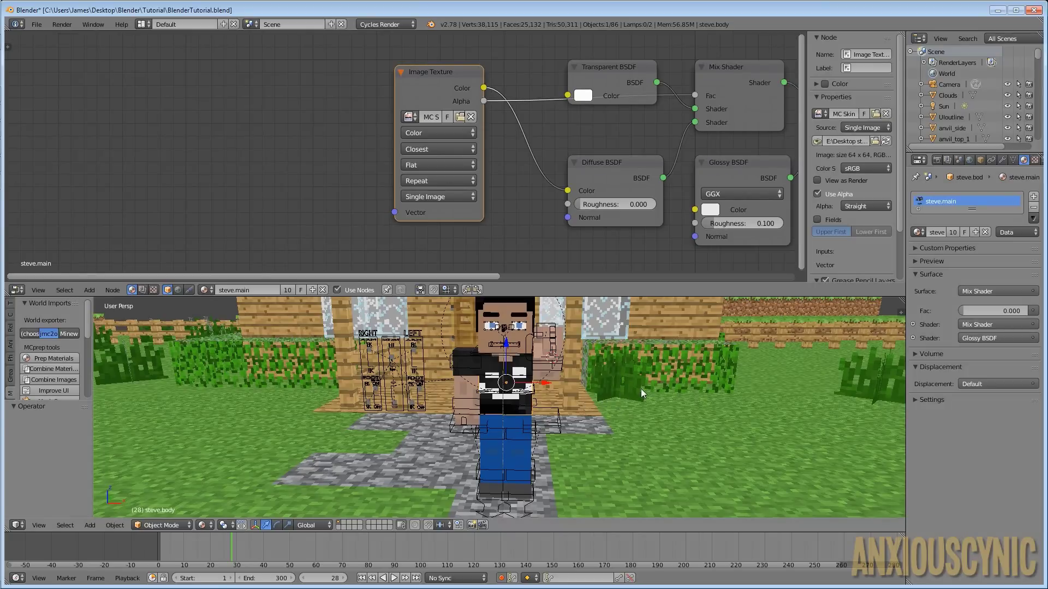
left_click_drag(606, 284, 603, 270)
scroll(548, 107, "down", 1)
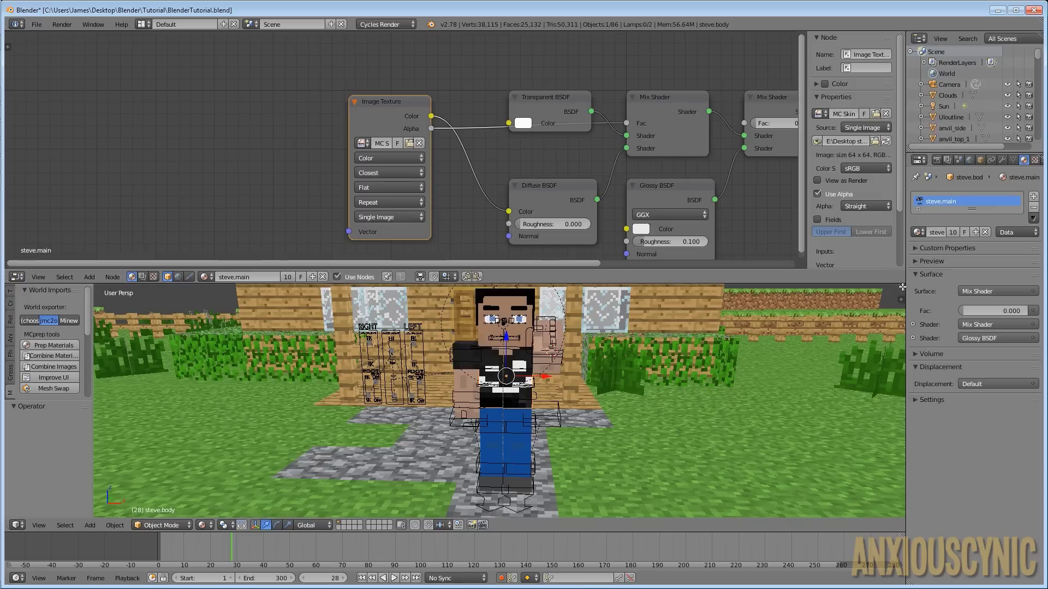
left_click_drag(902, 286, 850, 209)
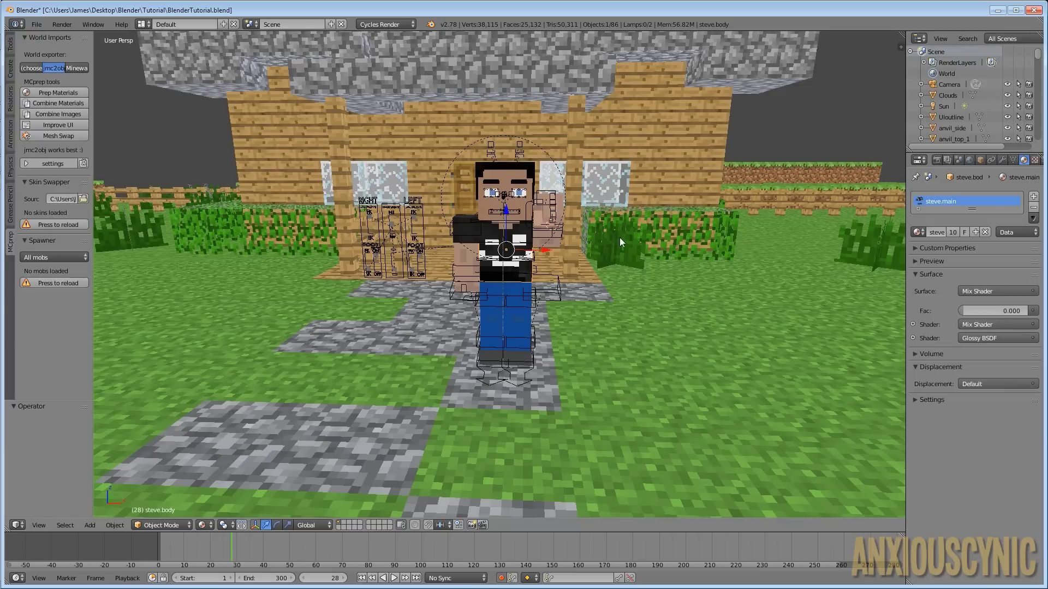
Select Steve's right iris, set the steve.iris diffuse colour to dark brown, then deselect
scroll(620, 238, "up", 5)
middle_click_drag(492, 185, 633, 281)
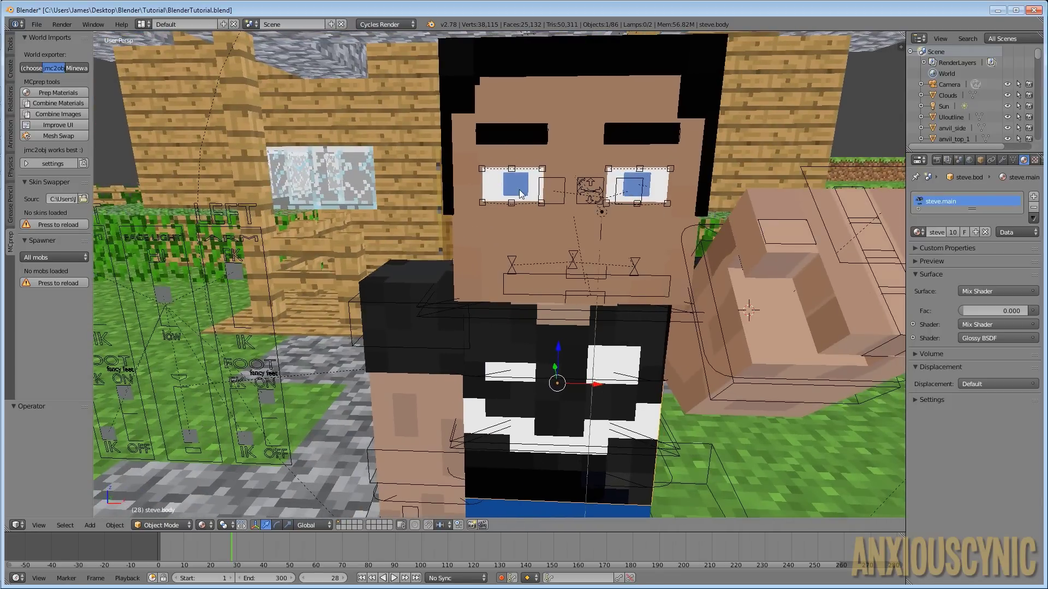
right_click(518, 189)
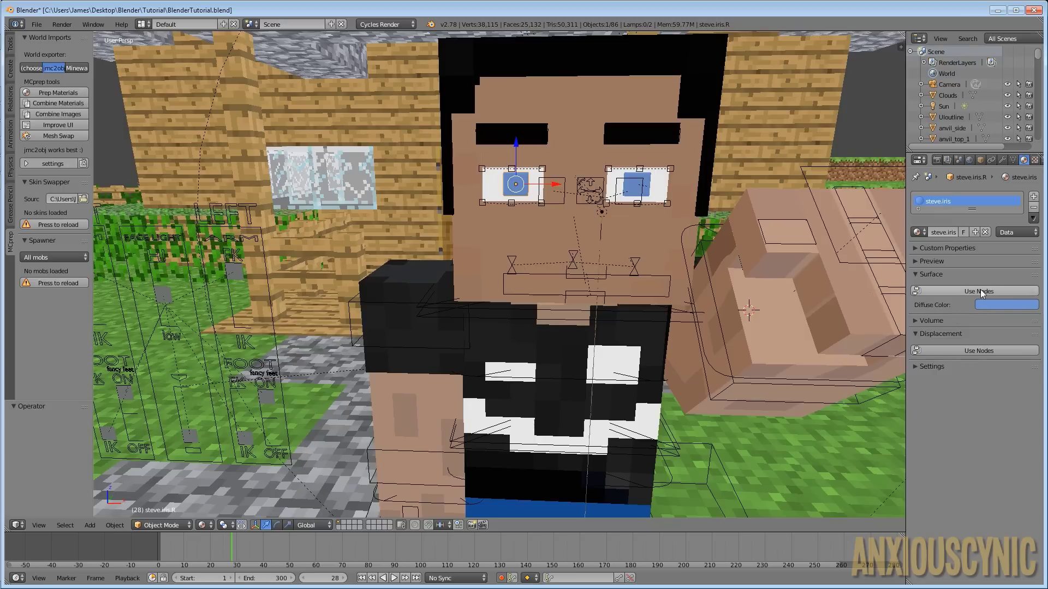
left_click(992, 305)
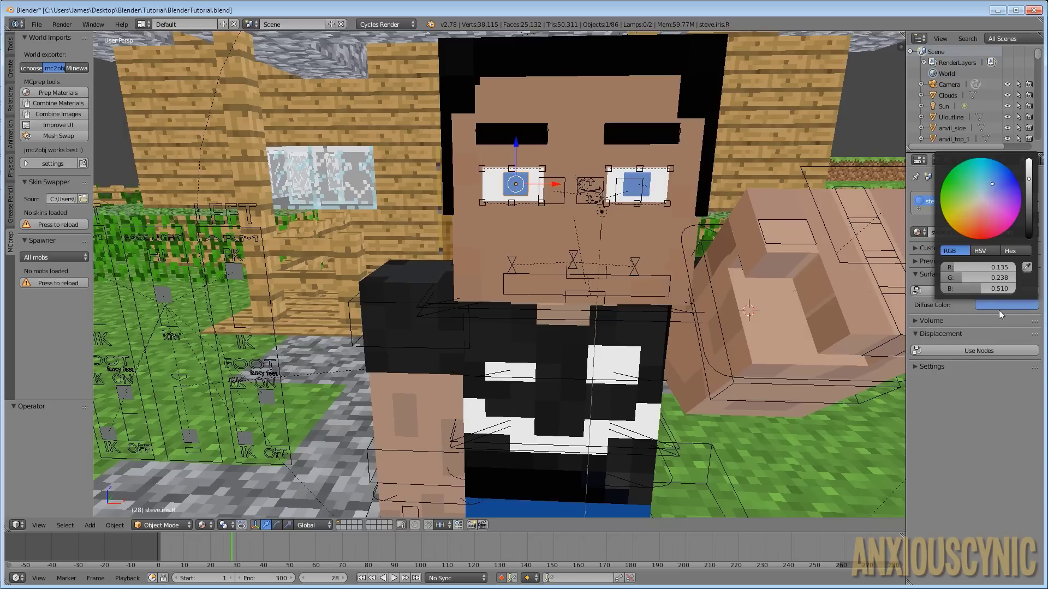
left_click(1007, 307)
mouse_move(984, 199)
left_mouse_down()
mouse_move(976, 225)
mouse_move(975, 215)
left_mouse_up()
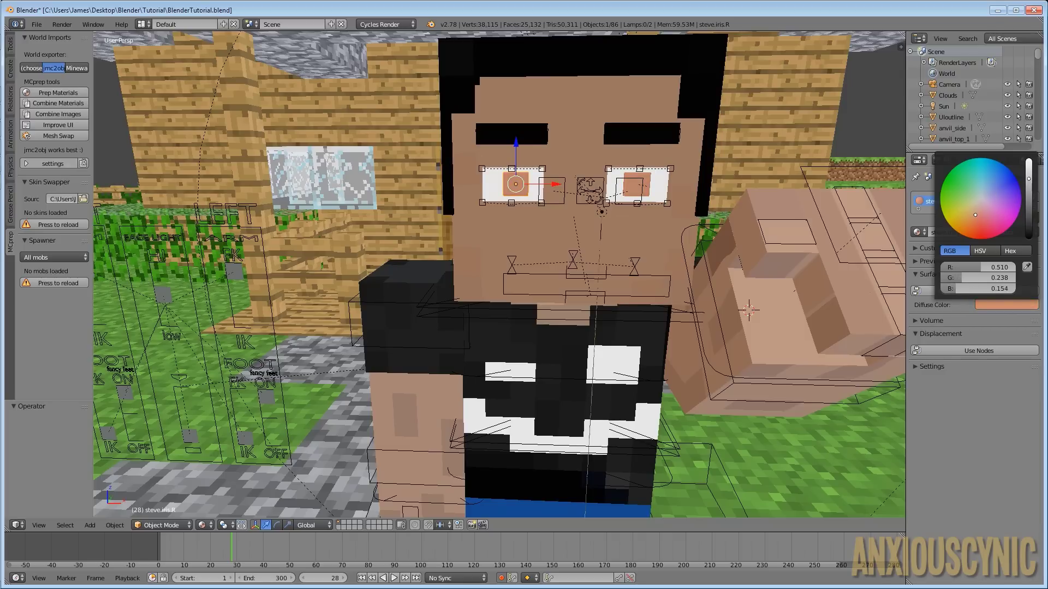
scroll(975, 214, "down", 10)
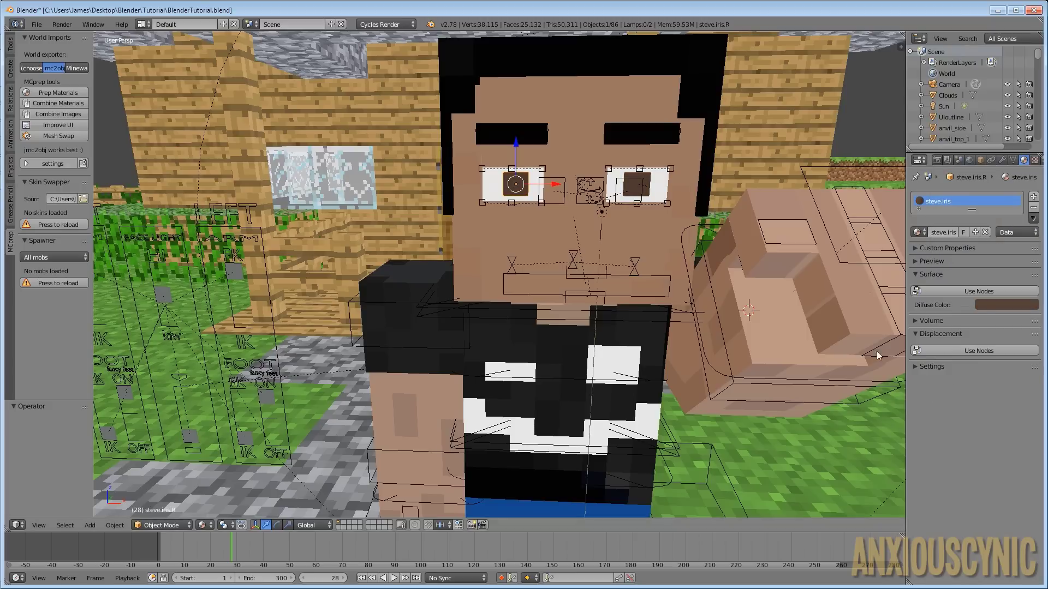
key("a")
scroll(722, 267, "down", 8)
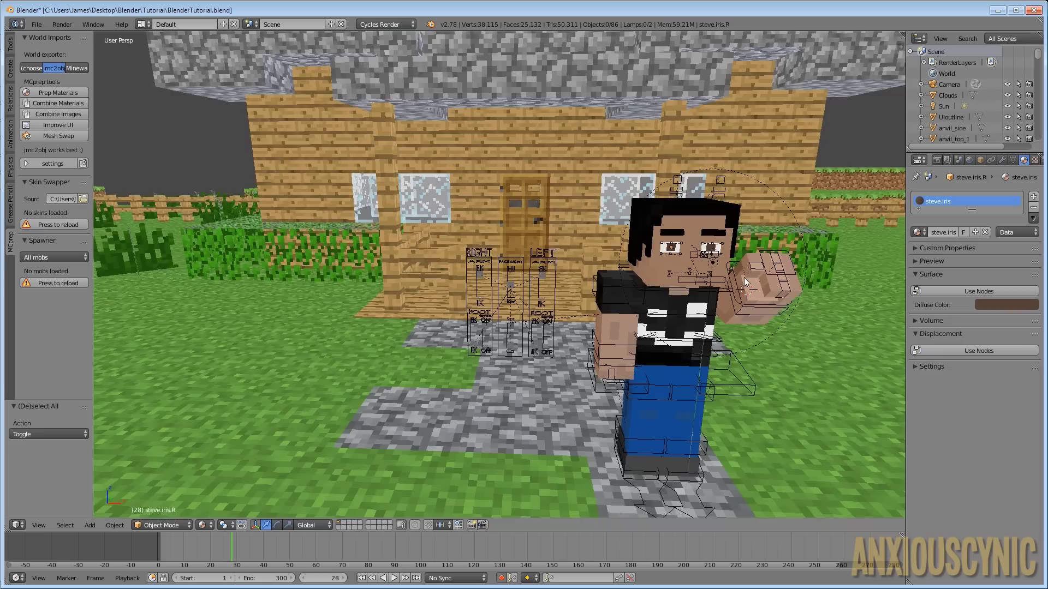
middle_click_drag(744, 277, 672, 281)
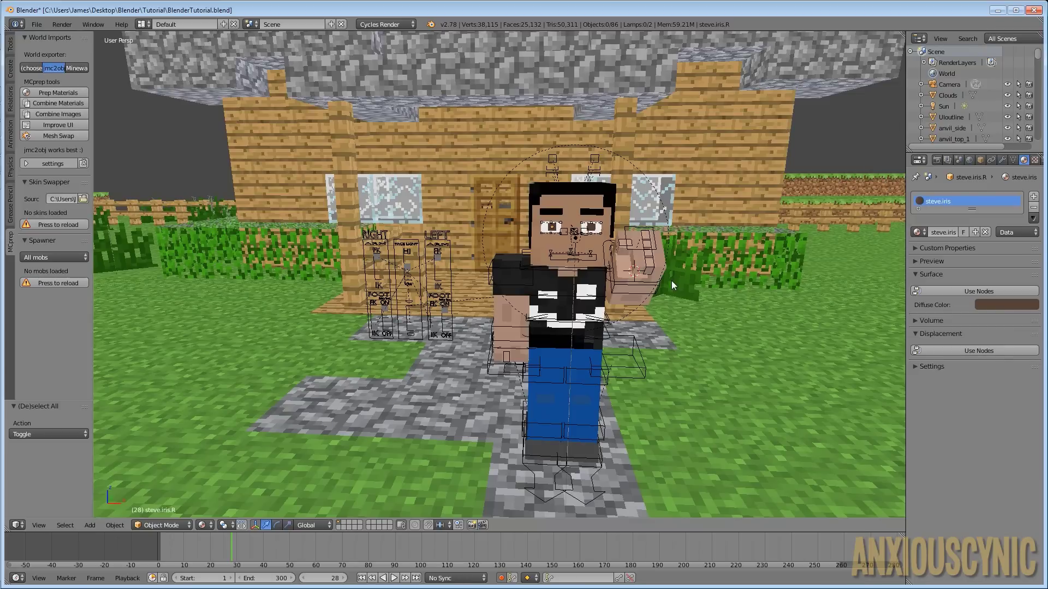
middle_click_drag(638, 317, 687, 328, "shift")
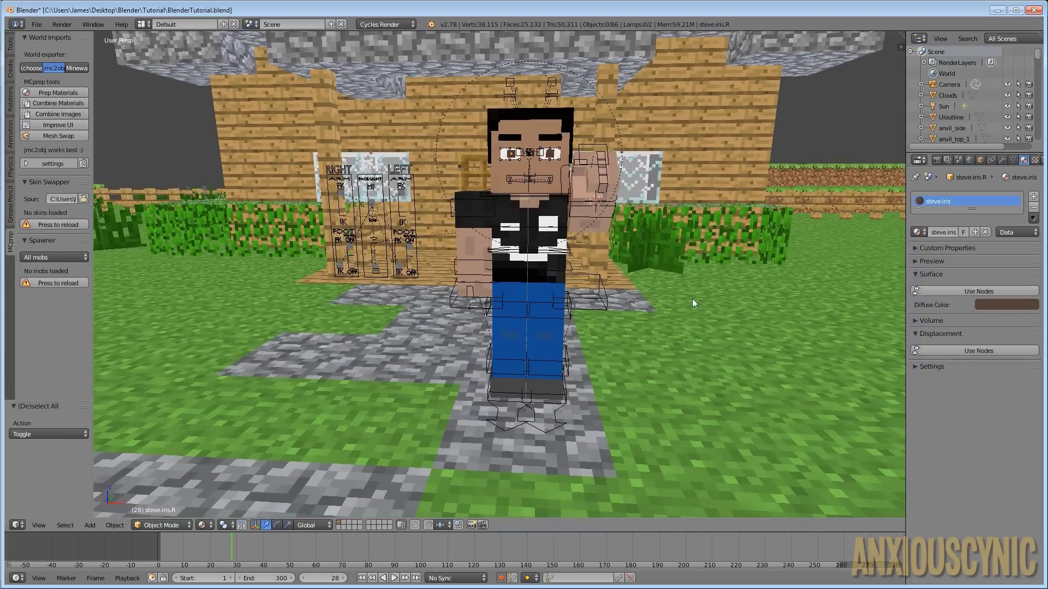